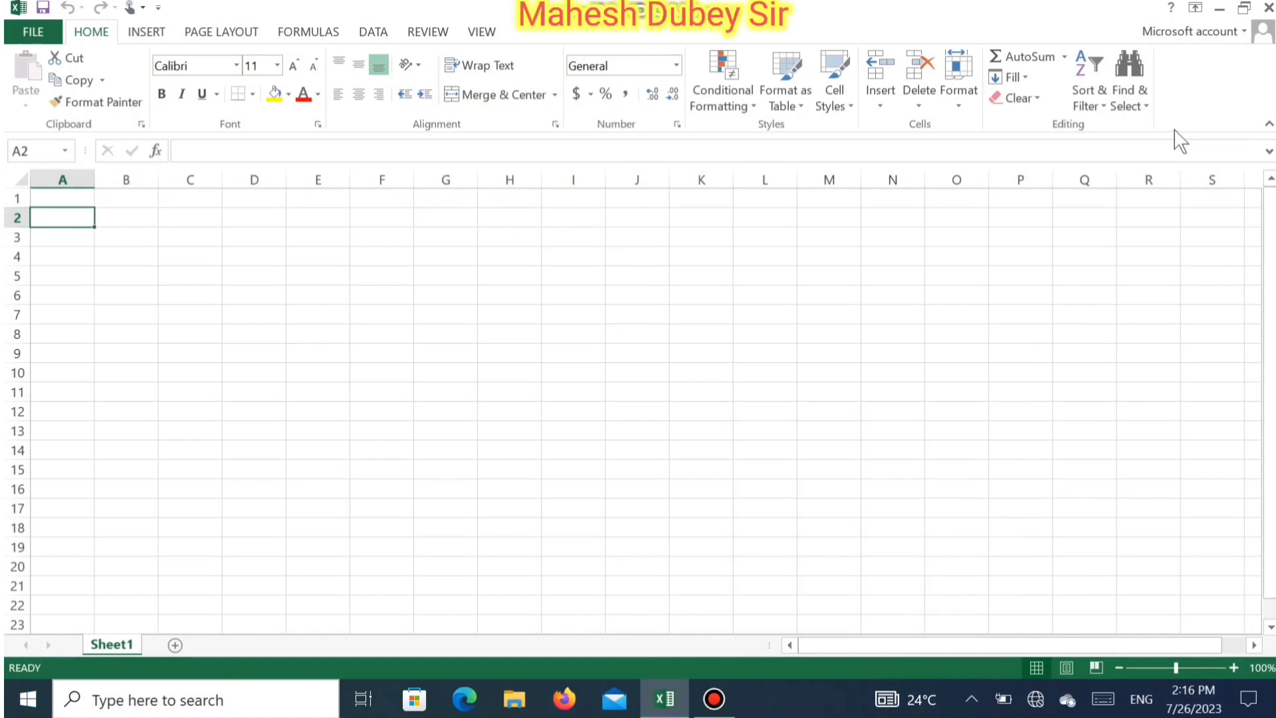
Step: Enter the column header "Em.ID" in cell A1
{"action": "key", "text": "Up"}
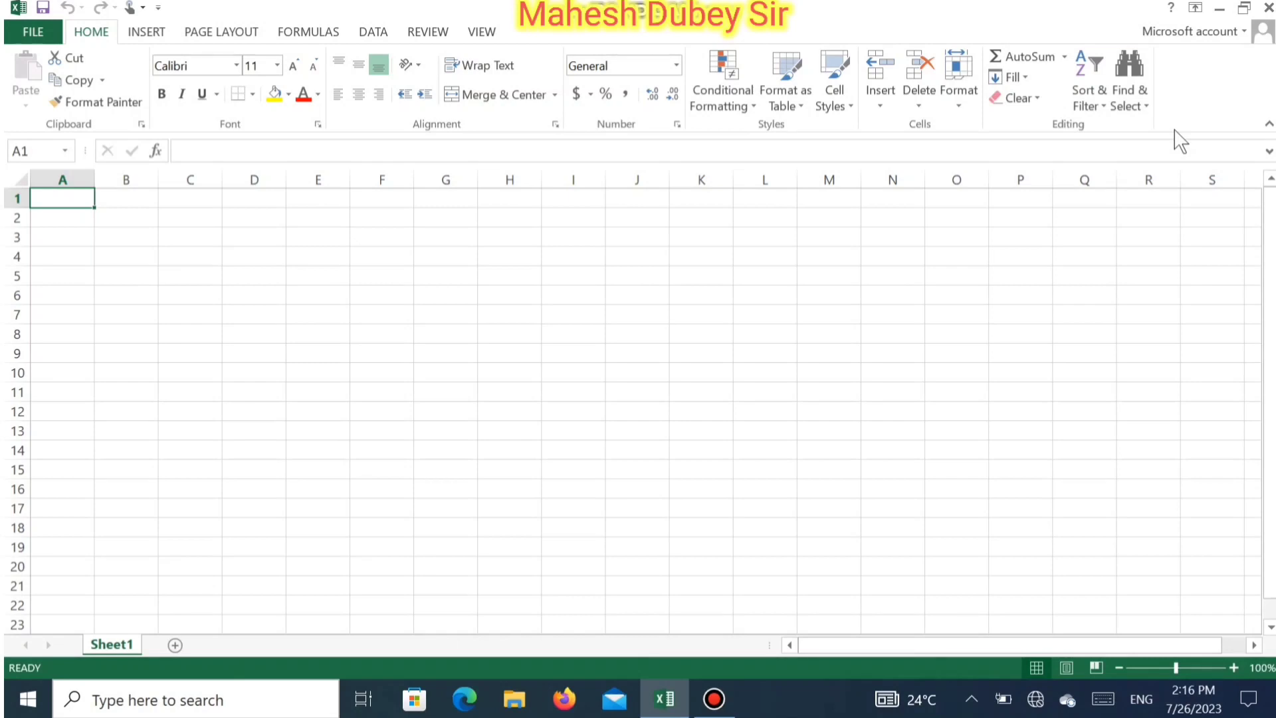
{"action": "type", "text": "Sr"}
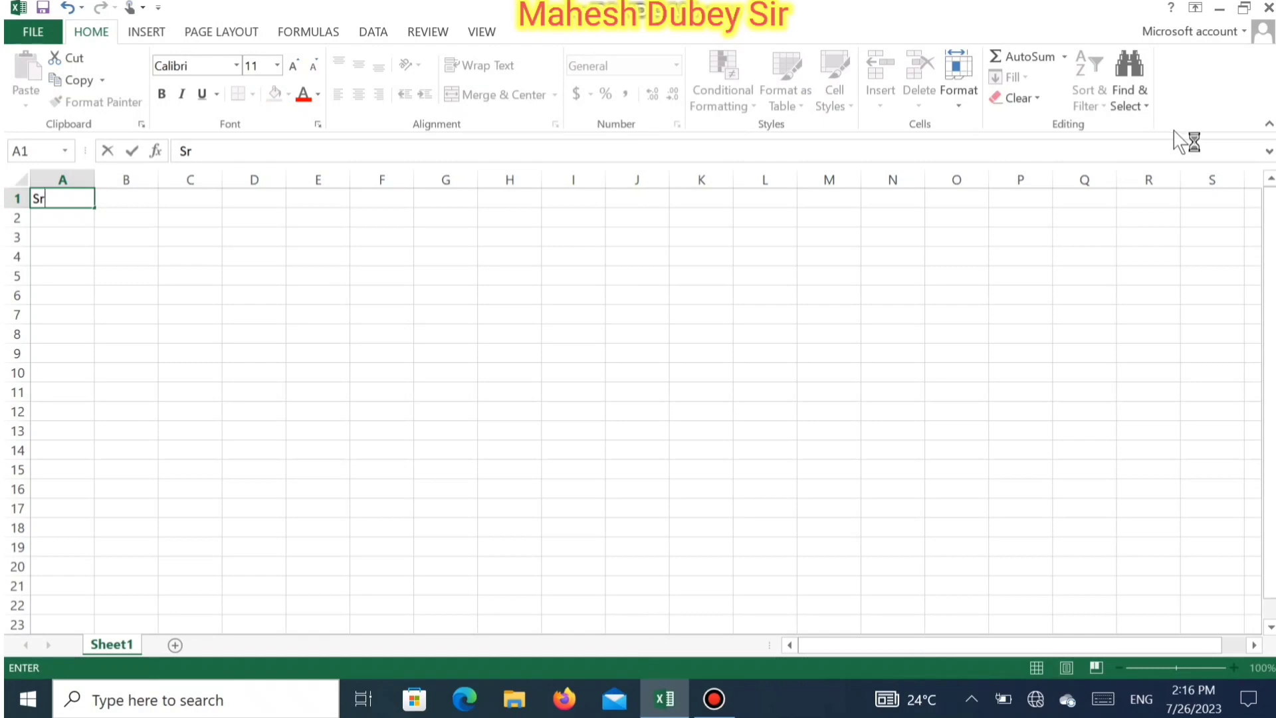
{"action": "key", "text": "BackSpace"}
{"action": "key", "text": "BackSpace"}
{"action": "type", "text": "Em.ID"}
{"action": "key", "text": "ctrl+Return"}
{"action": "key", "text": "Tab"}
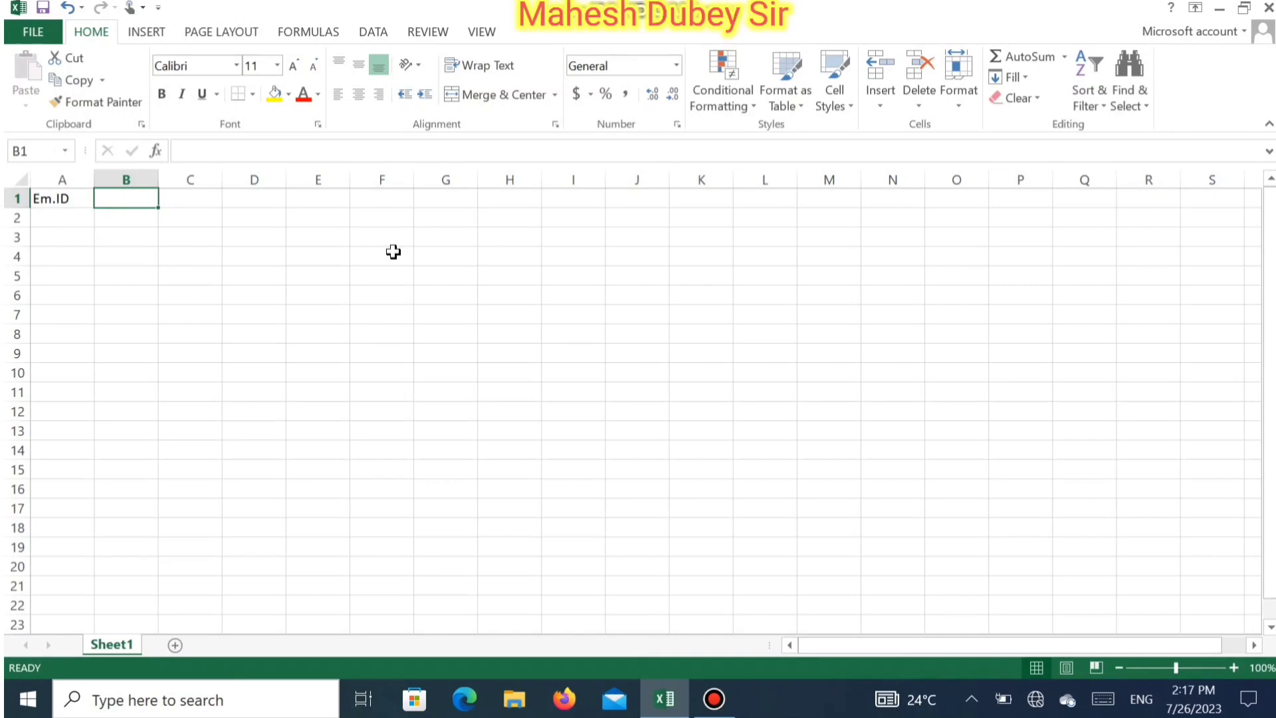
Step: Enter the headers "Name", "Designation" and "Basic Salary" in cells B1, C1 and D1
{"action": "type", "text": "NAme"}
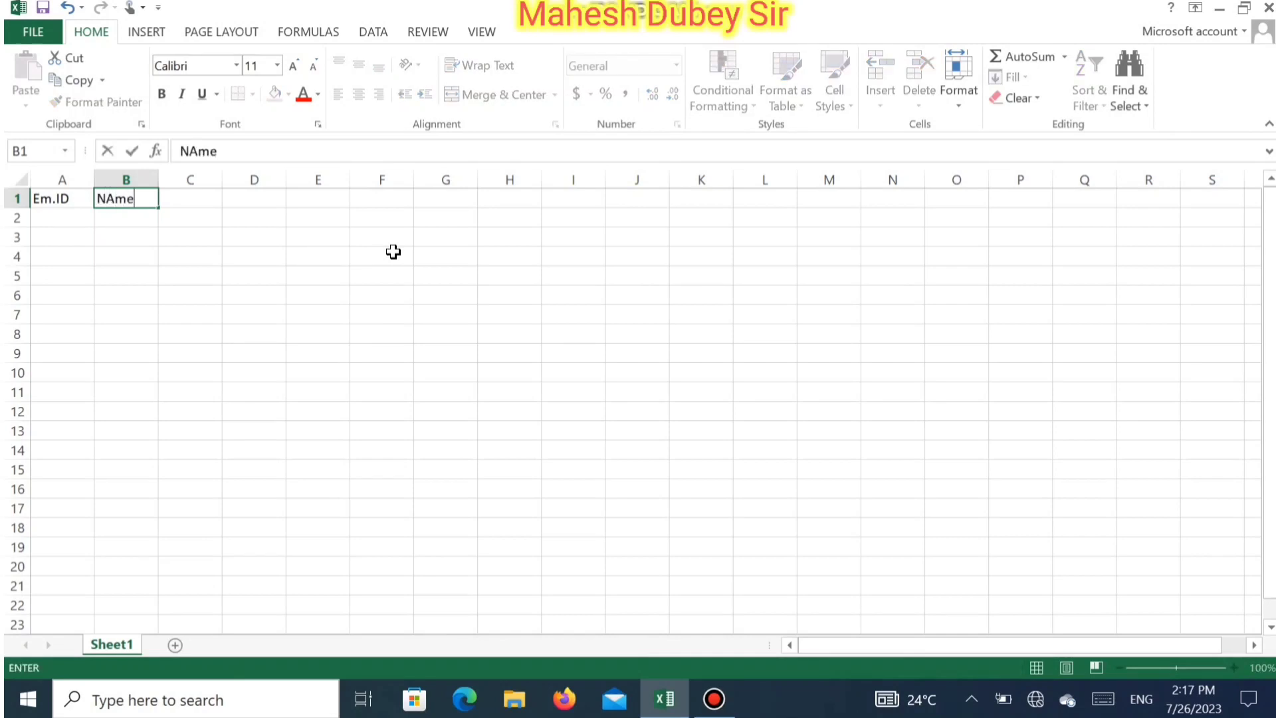
{"action": "key", "text": "Tab"}
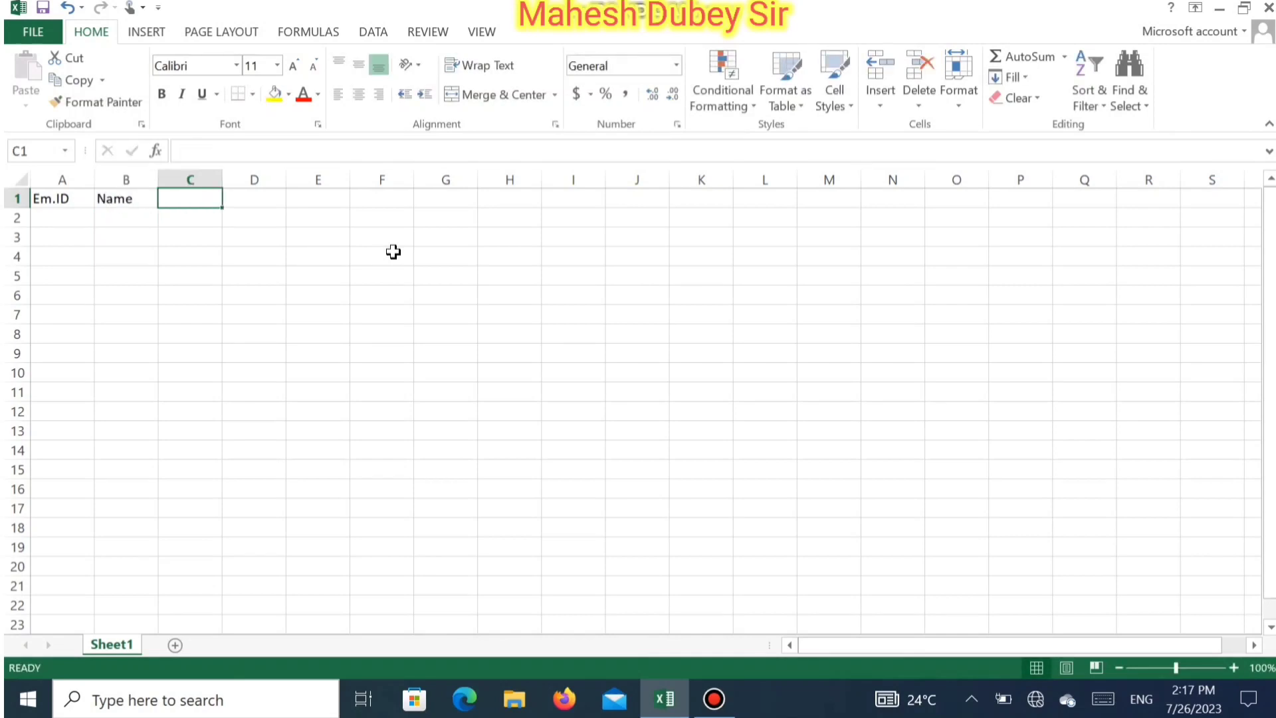
{"action": "type", "text": "D"}
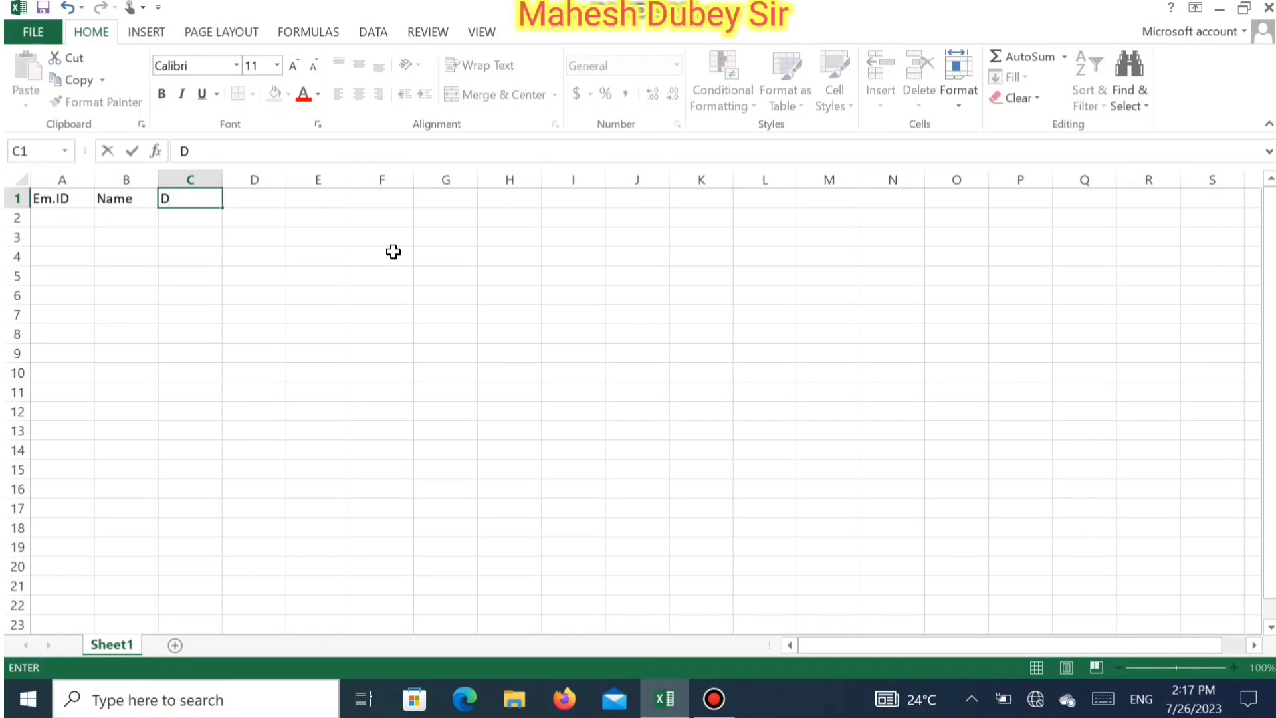
{"action": "type", "text": "esignatio"}
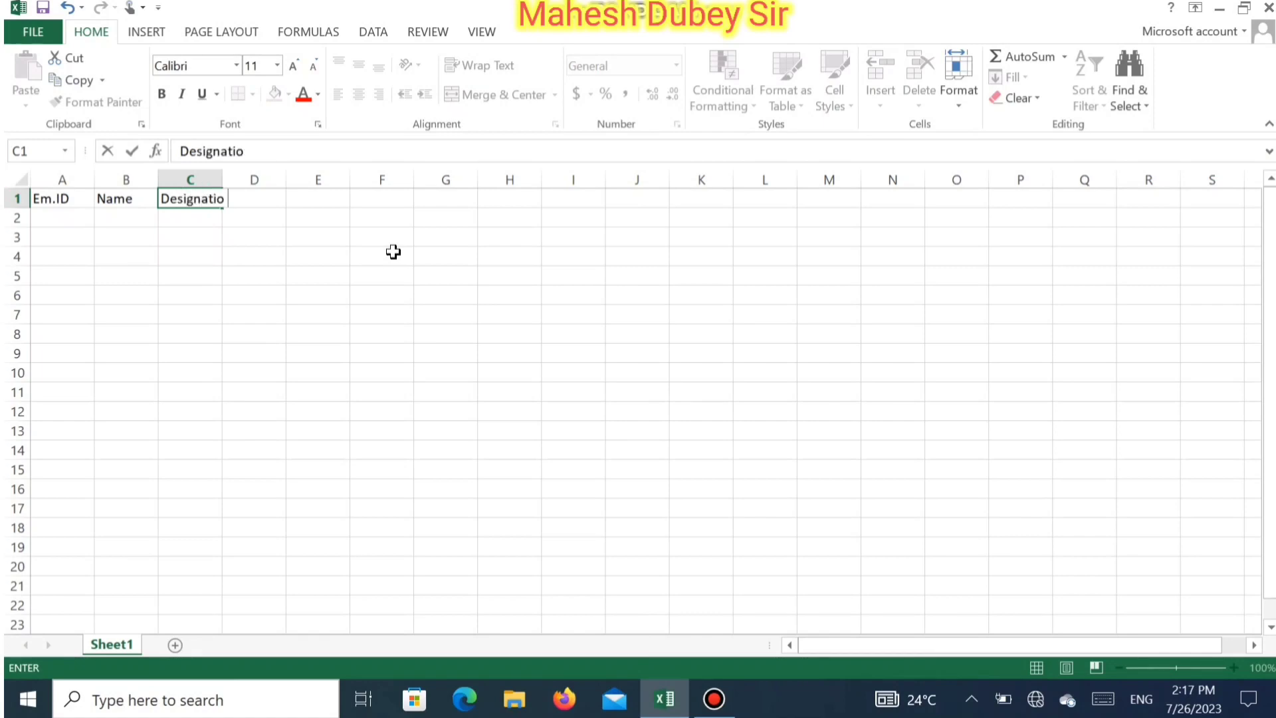
{"action": "type", "text": "n"}
{"action": "key", "text": "Tab"}
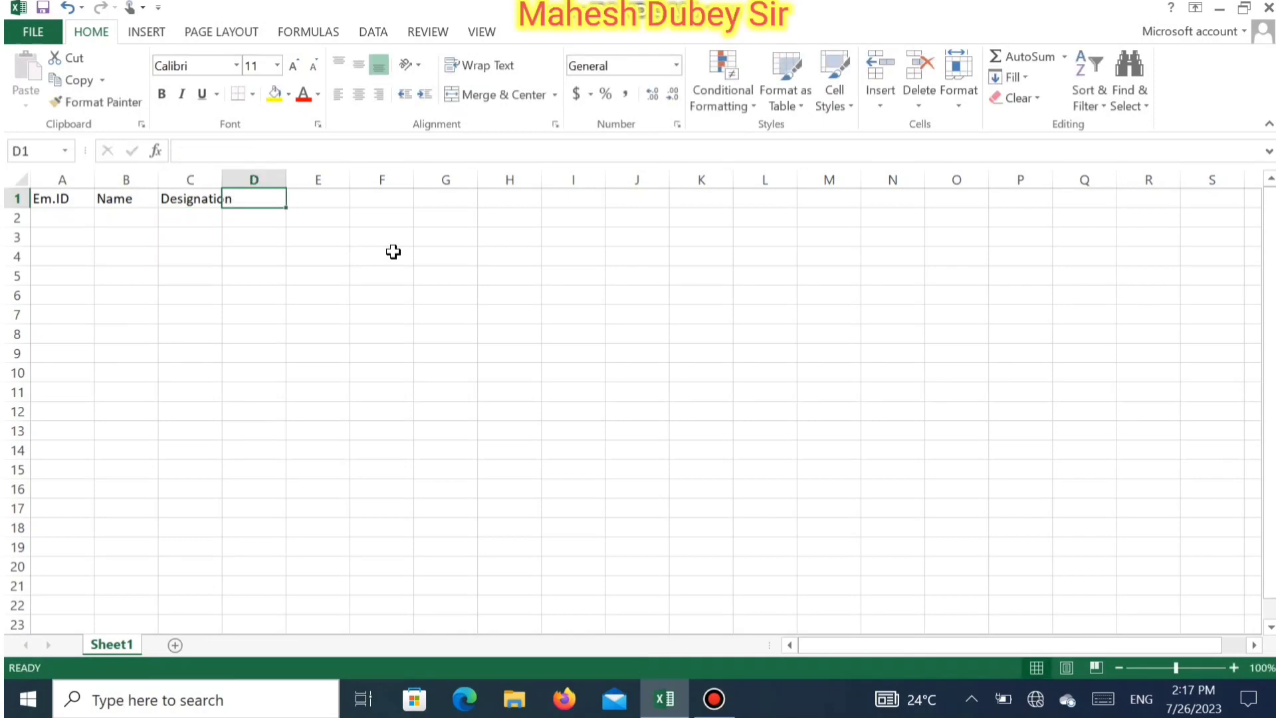
{"action": "type", "text": "Bas"}
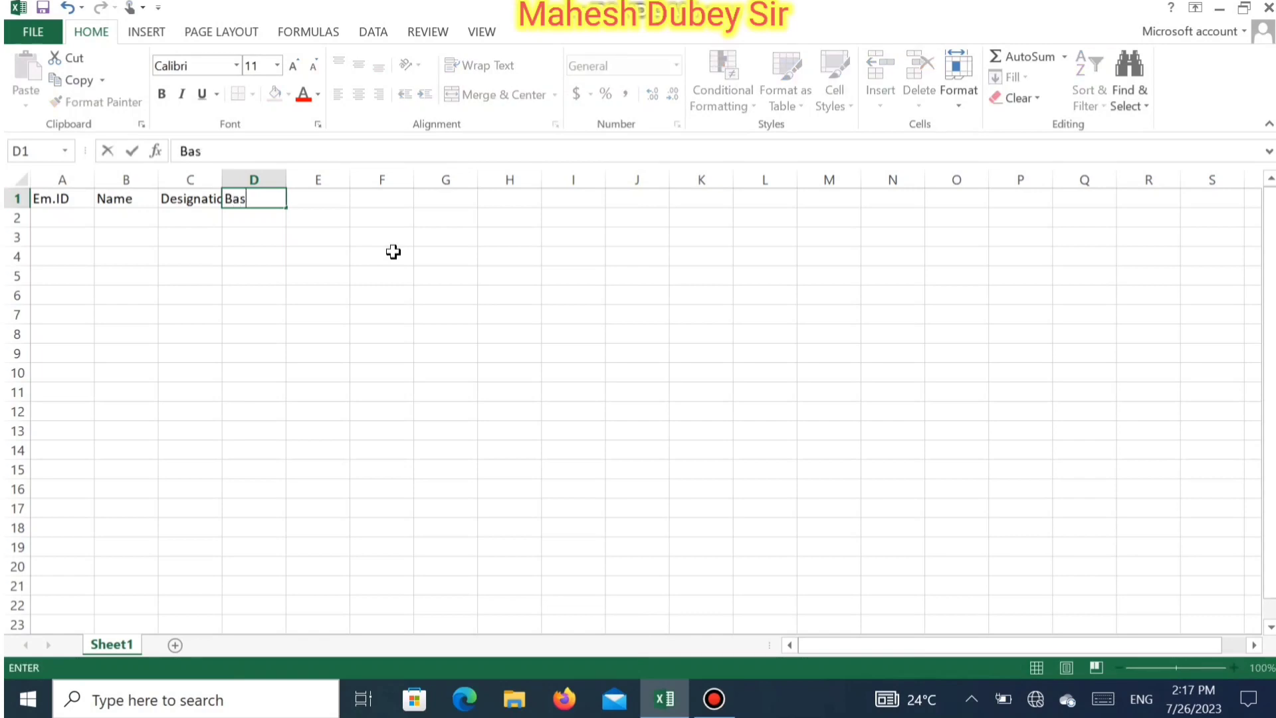
{"action": "type", "text": "ic Salary"}
{"action": "key", "text": "Return"}
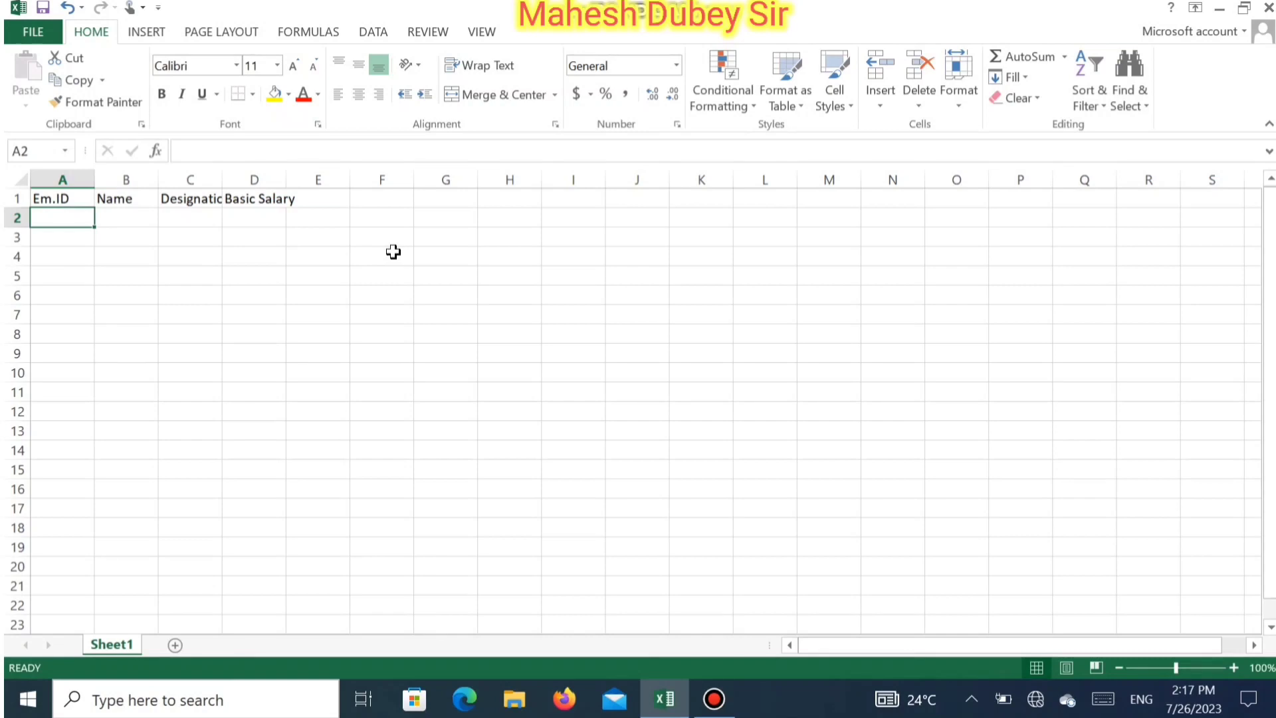
Step: Insert a blank row above the headers and enter the company title "ABC Motars Pvt. Ltd." in A1
{"action": "left_click", "coordinate": [19, 198]}
{"action": "right_click", "coordinate": [19, 198]}
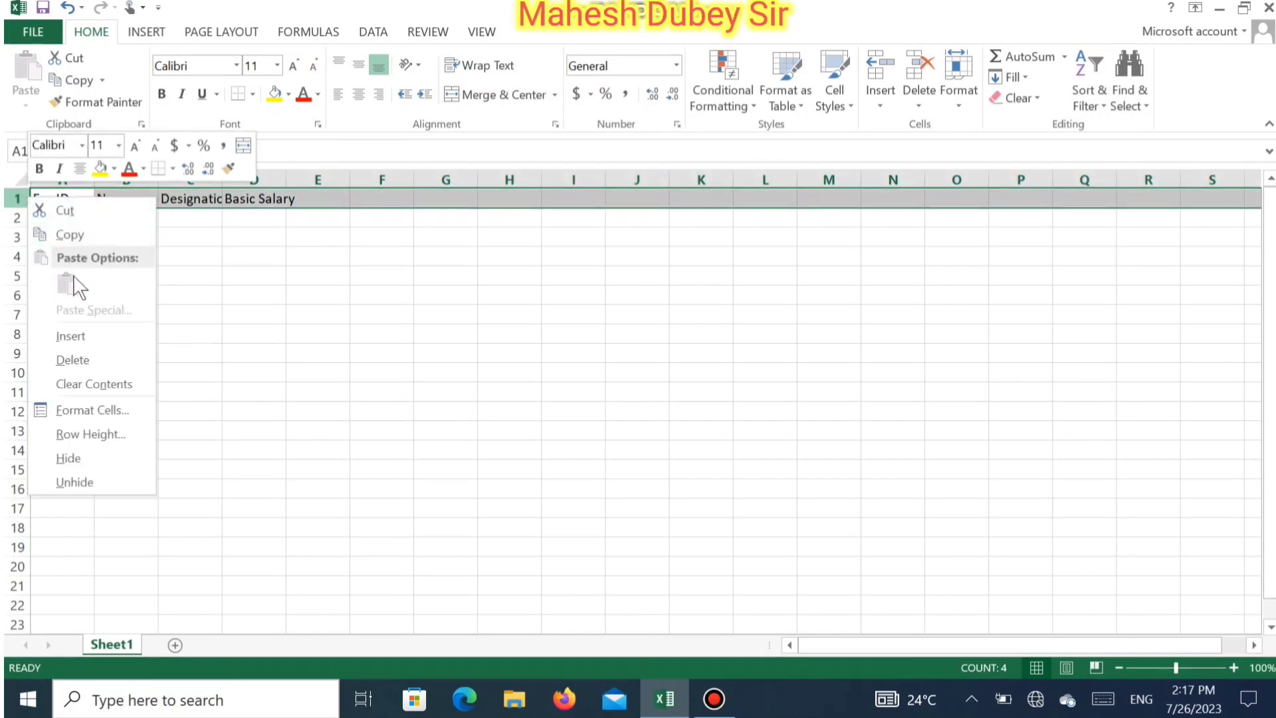
{"action": "left_click", "coordinate": [109, 336]}
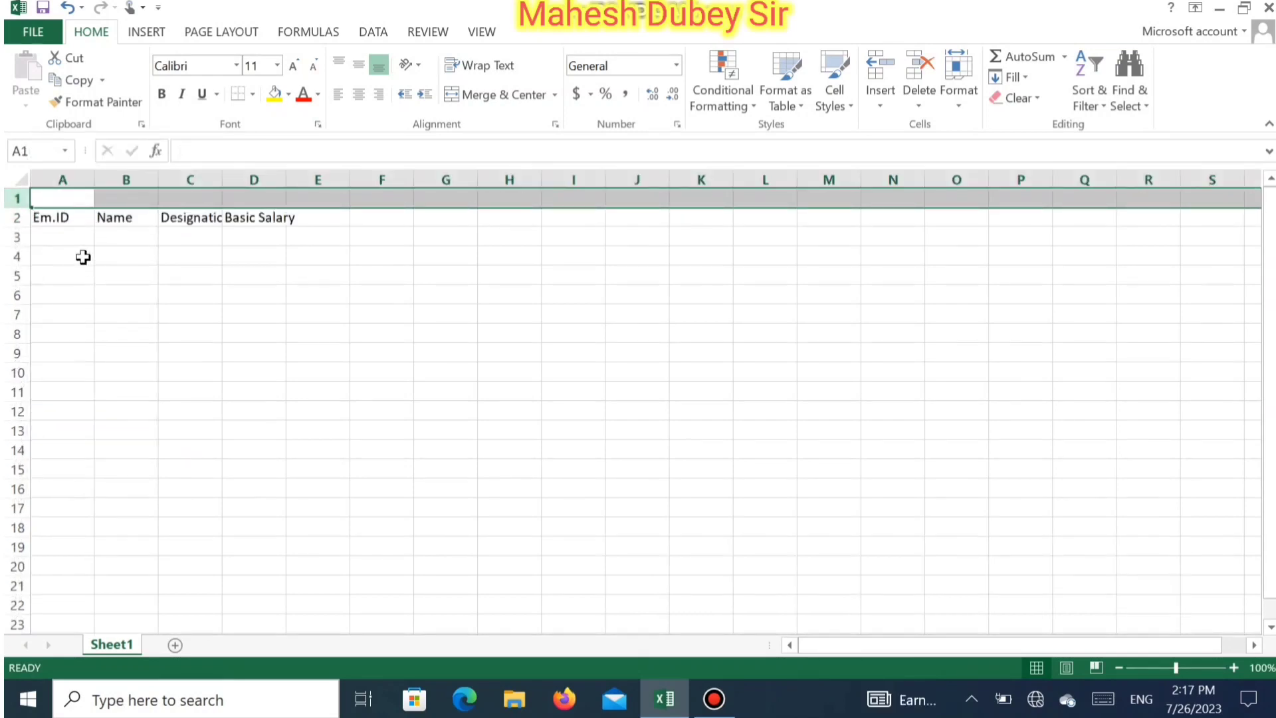
{"action": "left_click", "coordinate": [68, 199]}
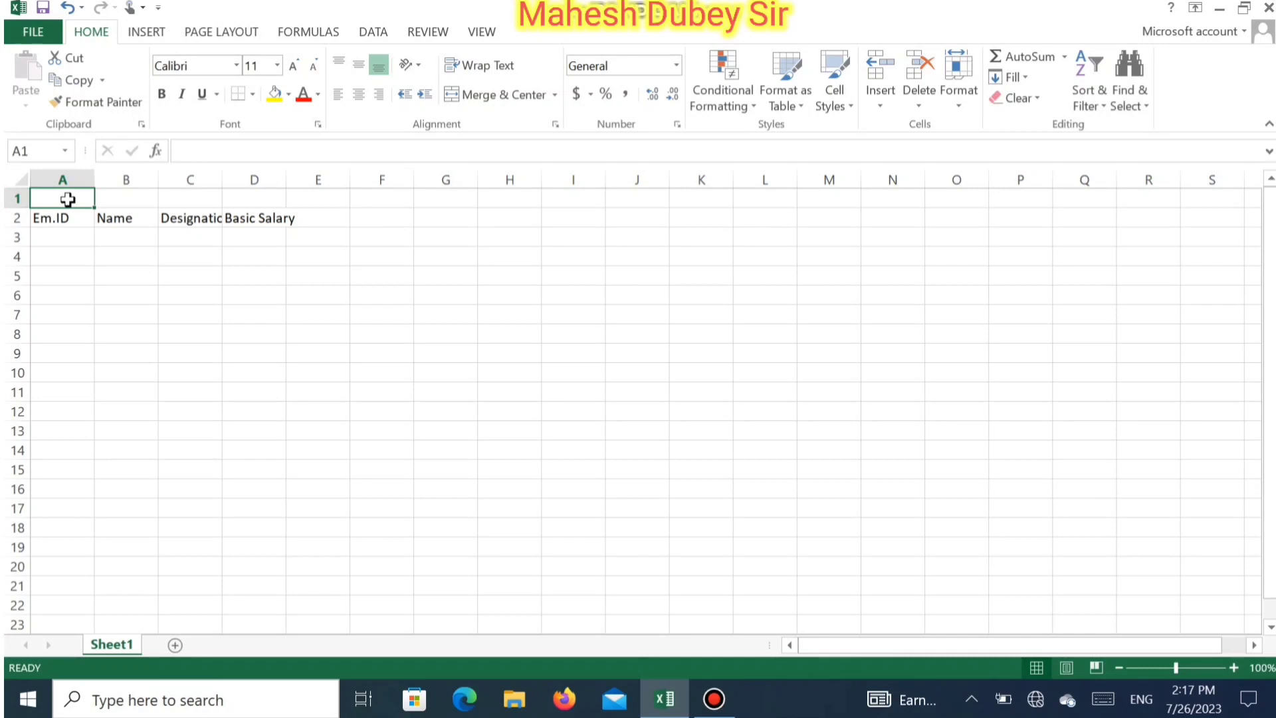
{"action": "type", "text": "ABC "}
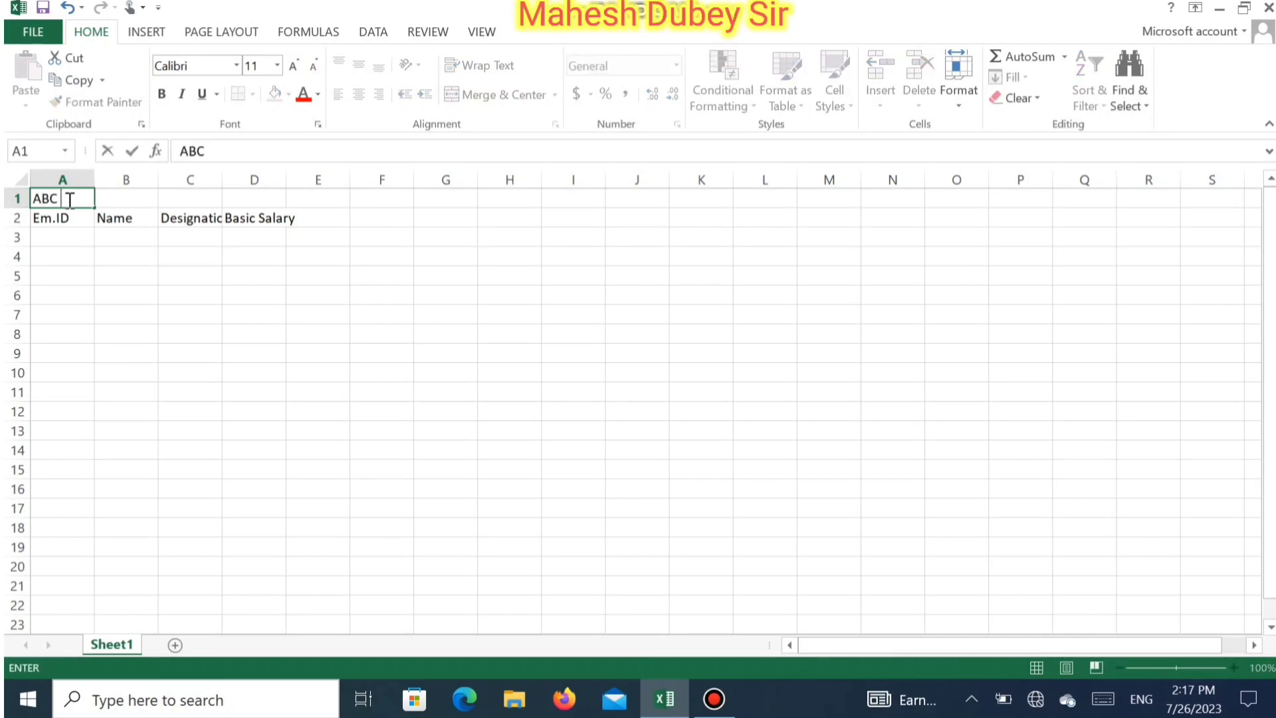
{"action": "type", "text": "Motars PVt"}
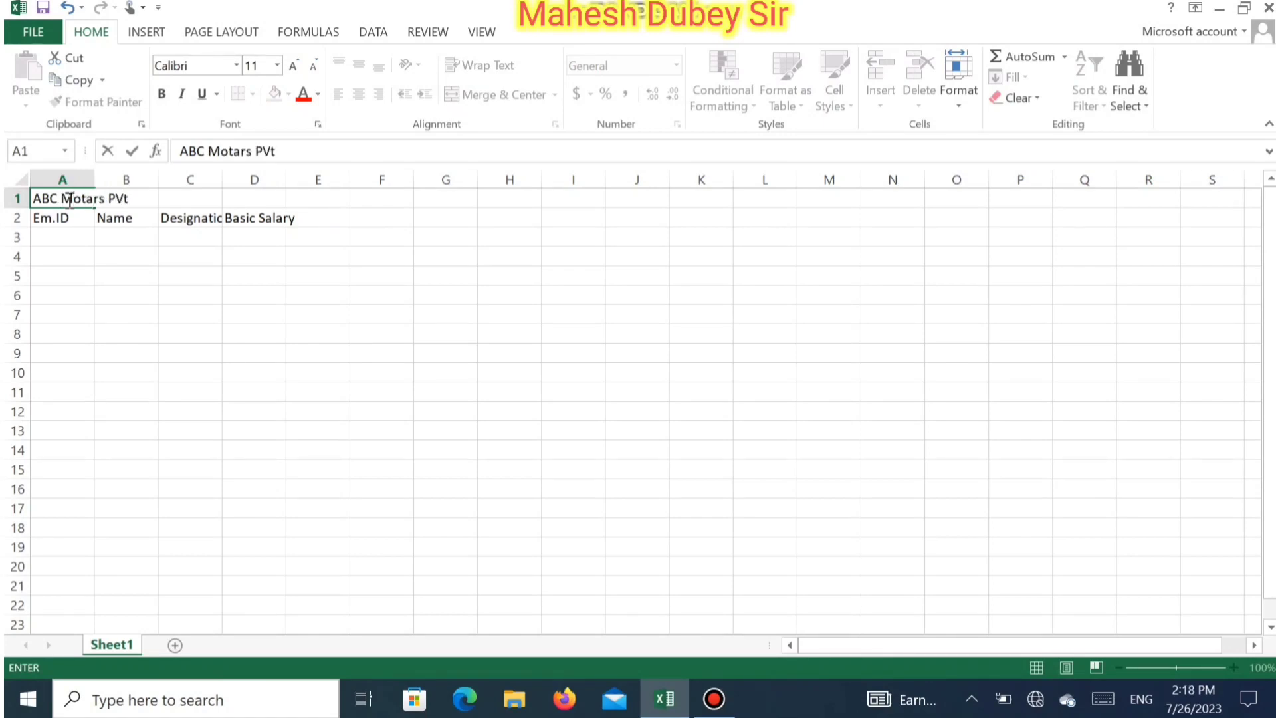
{"action": "key", "text": "BackSpace"}
{"action": "key", "text": "BackSpace"}
{"action": "type", "text": "vt. Ltd."}
{"action": "key", "text": "Return"}
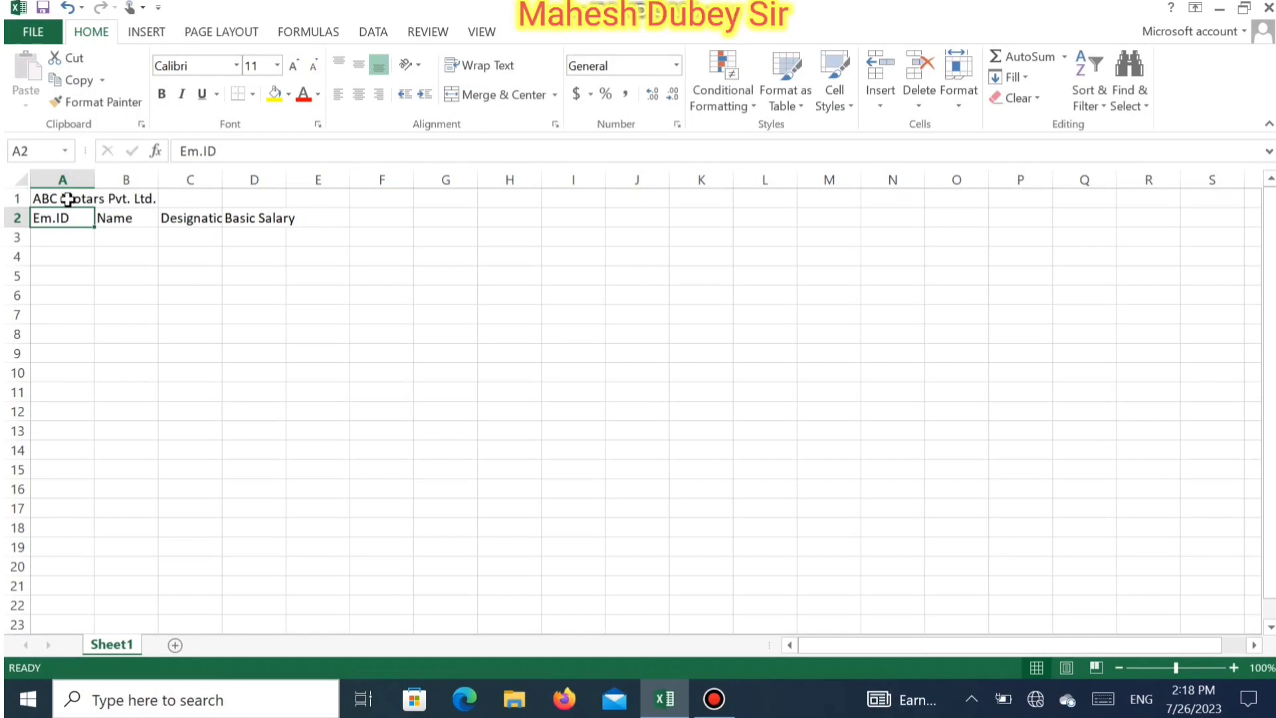
Step: Enter two consecutive employee IDs in A3 and A4 and extend the series down to A19
{"action": "key", "text": "Down"}
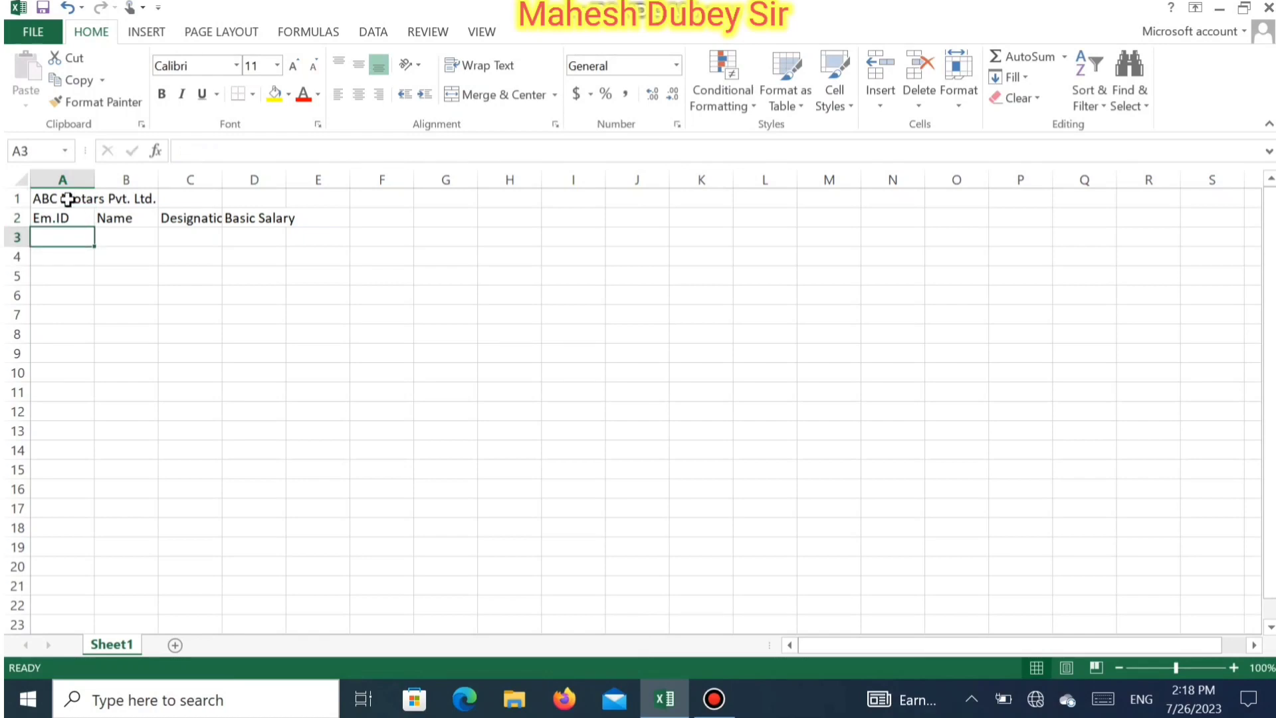
{"action": "type", "text": "1"}
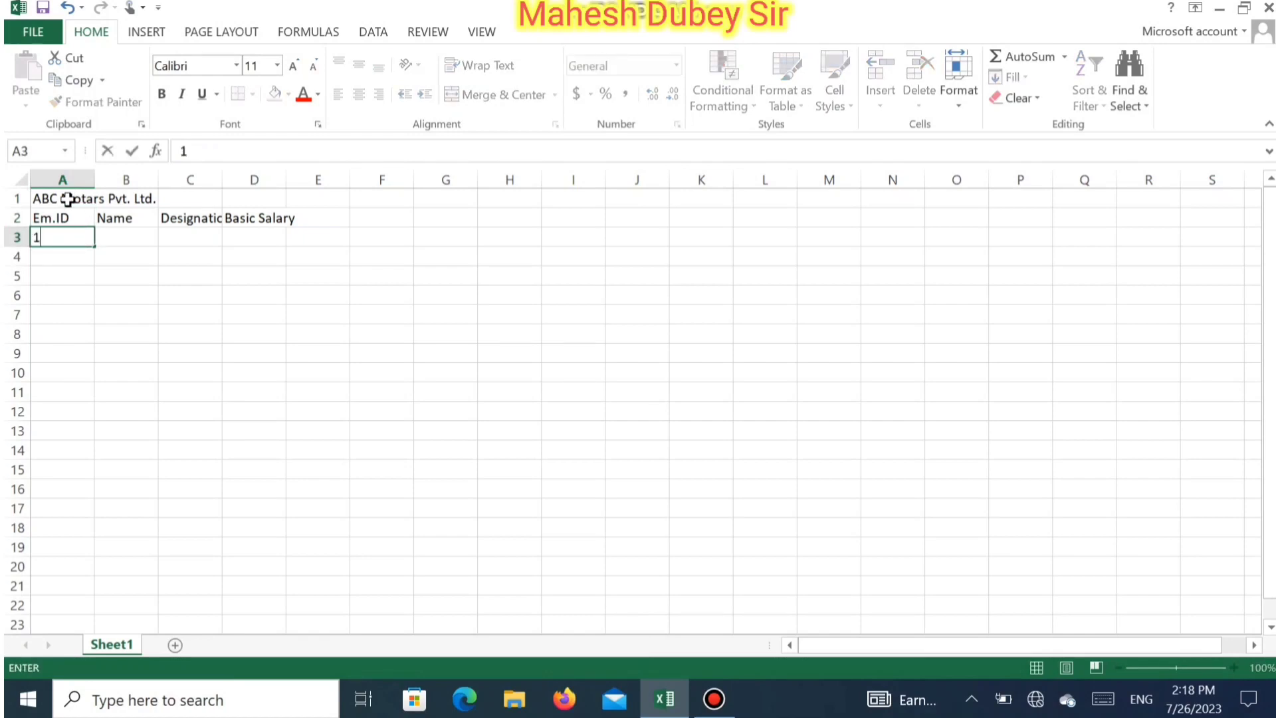
{"action": "type", "text": "209"}
{"action": "key", "text": "Return"}
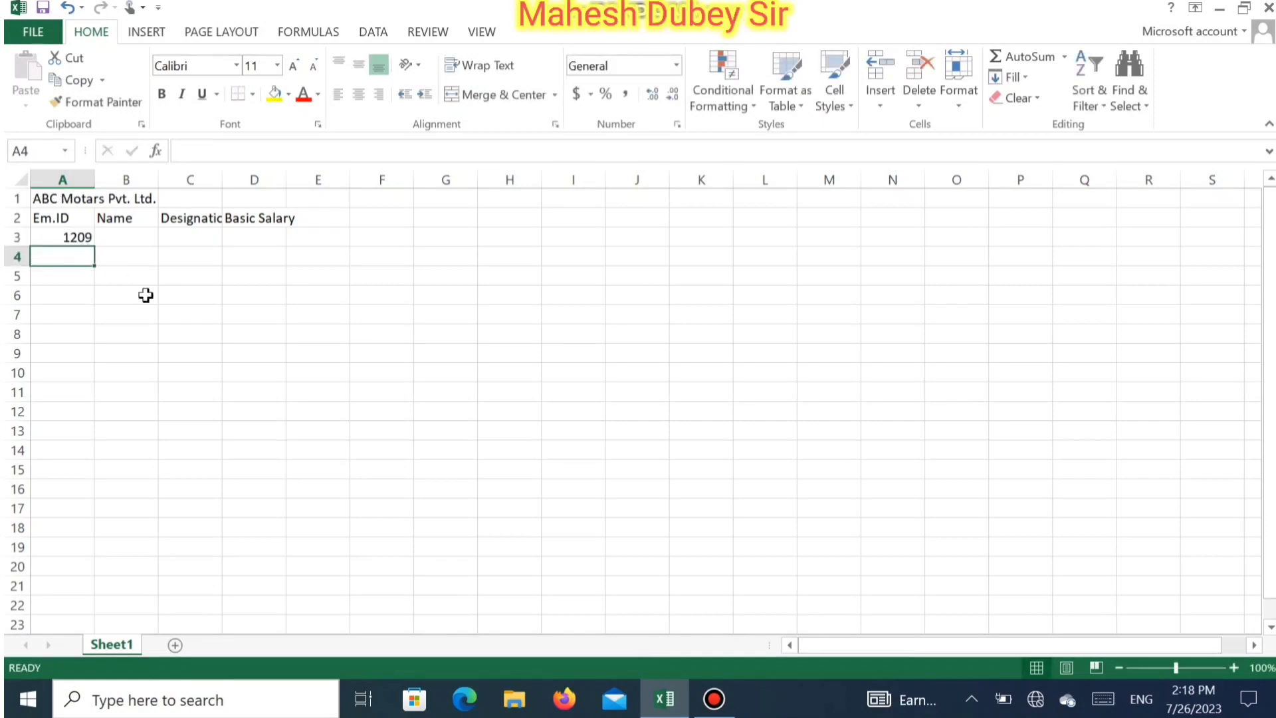
{"action": "key", "text": "ctrl+d"}
{"action": "double_click", "coordinate": [91, 257]}
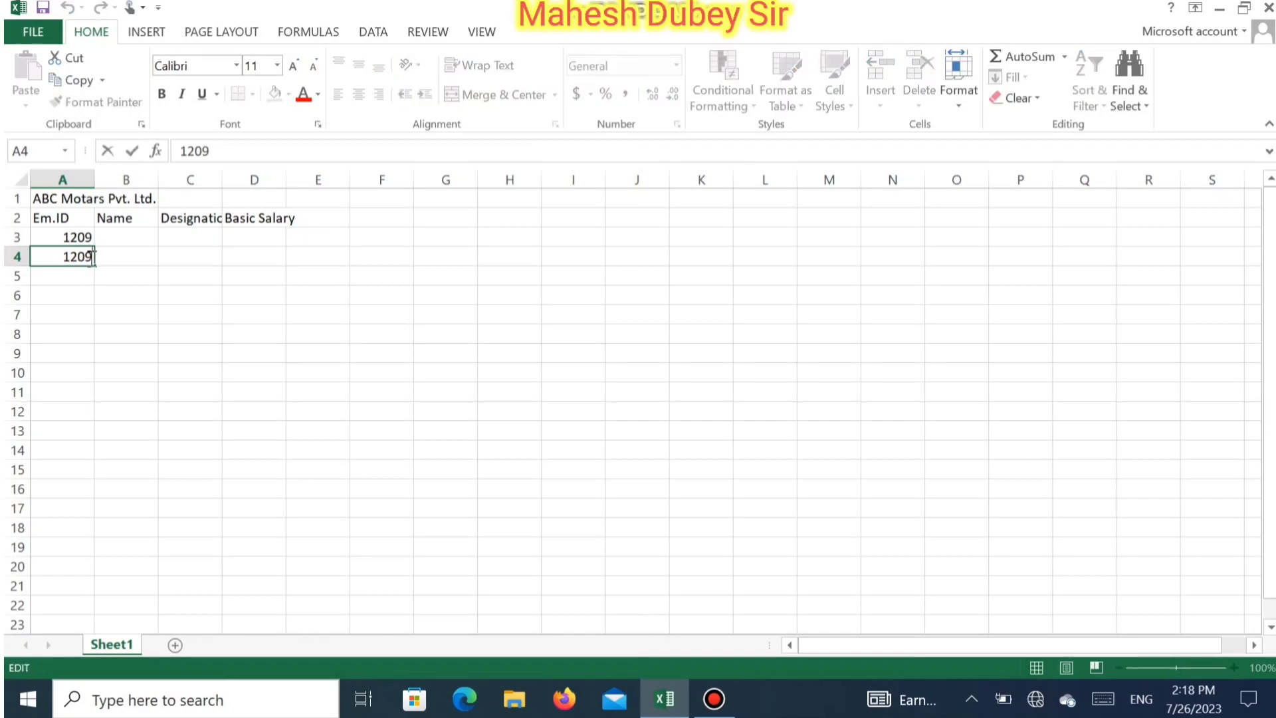
{"action": "key", "text": "BackSpace"}
{"action": "key", "text": "BackSpace"}
{"action": "type", "text": "10"}
{"action": "key", "text": "Return"}
{"action": "left_click_drag", "start_coordinate": [61, 233], "coordinate": [104, 549]}
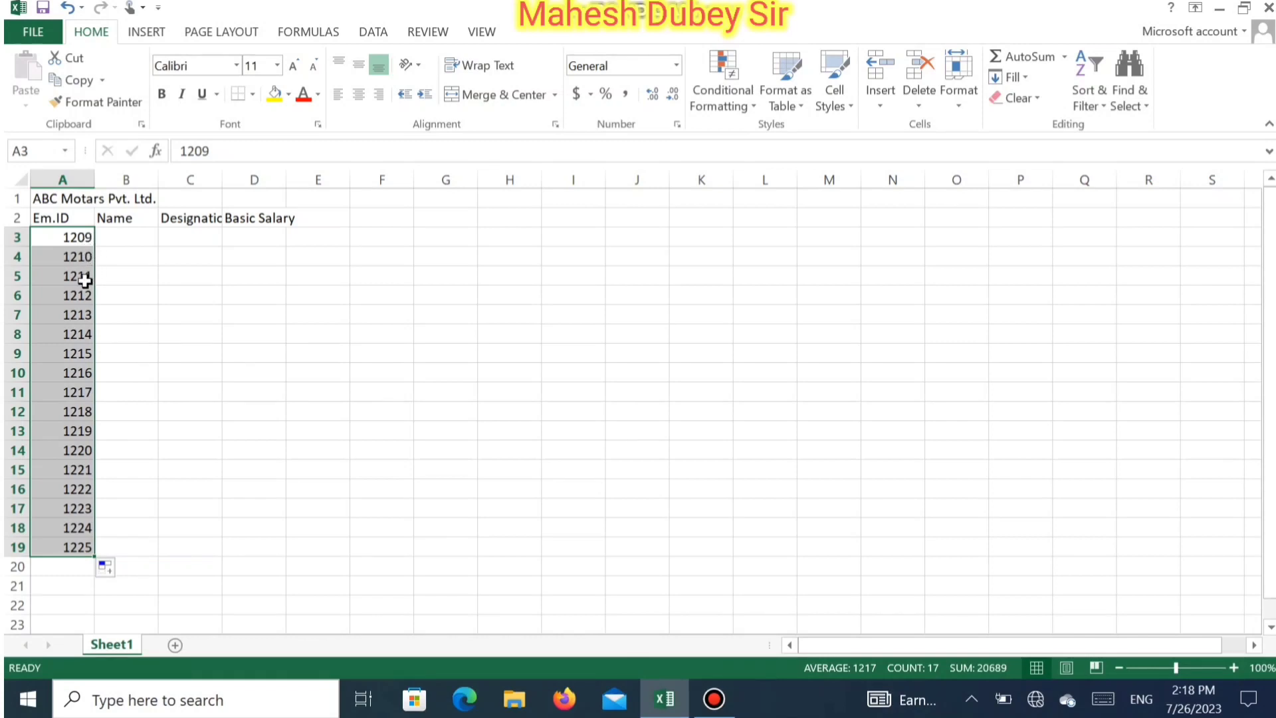
Step: Clear all the employee IDs from A3:A19
{"action": "left_click", "coordinate": [78, 238]}
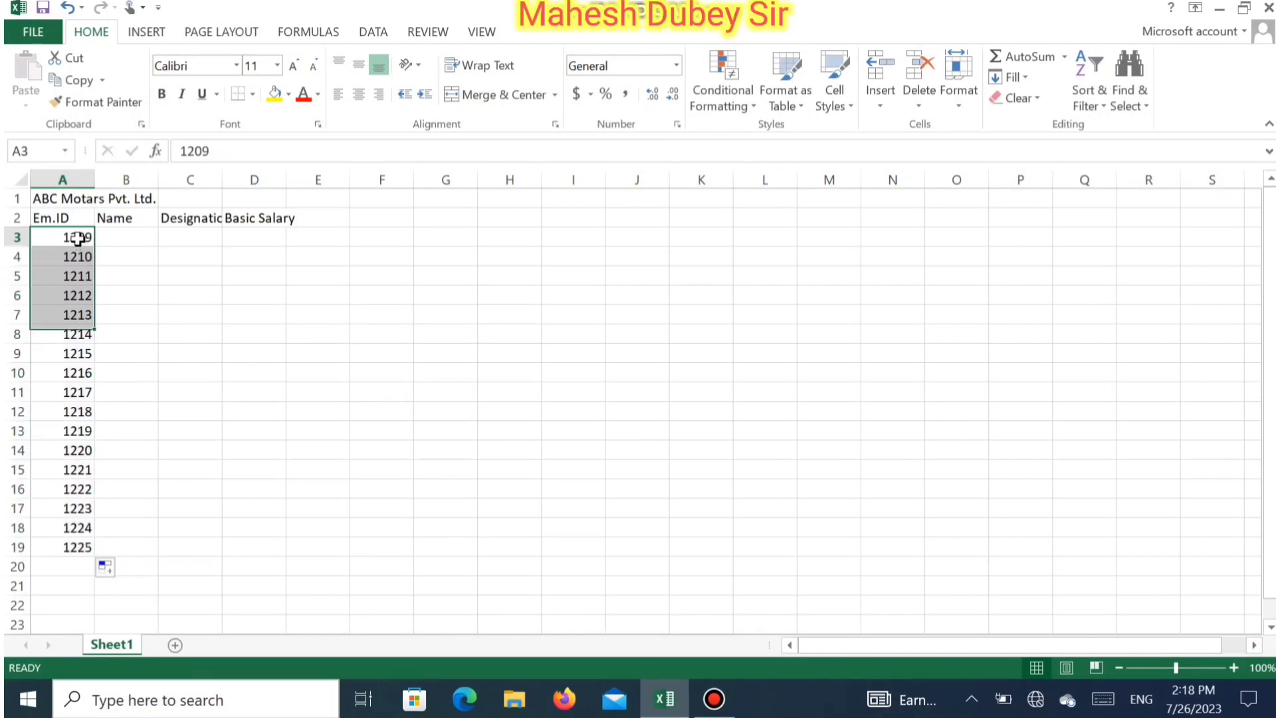
{"action": "left_click_drag", "start_coordinate": [78, 237], "coordinate": [76, 549]}
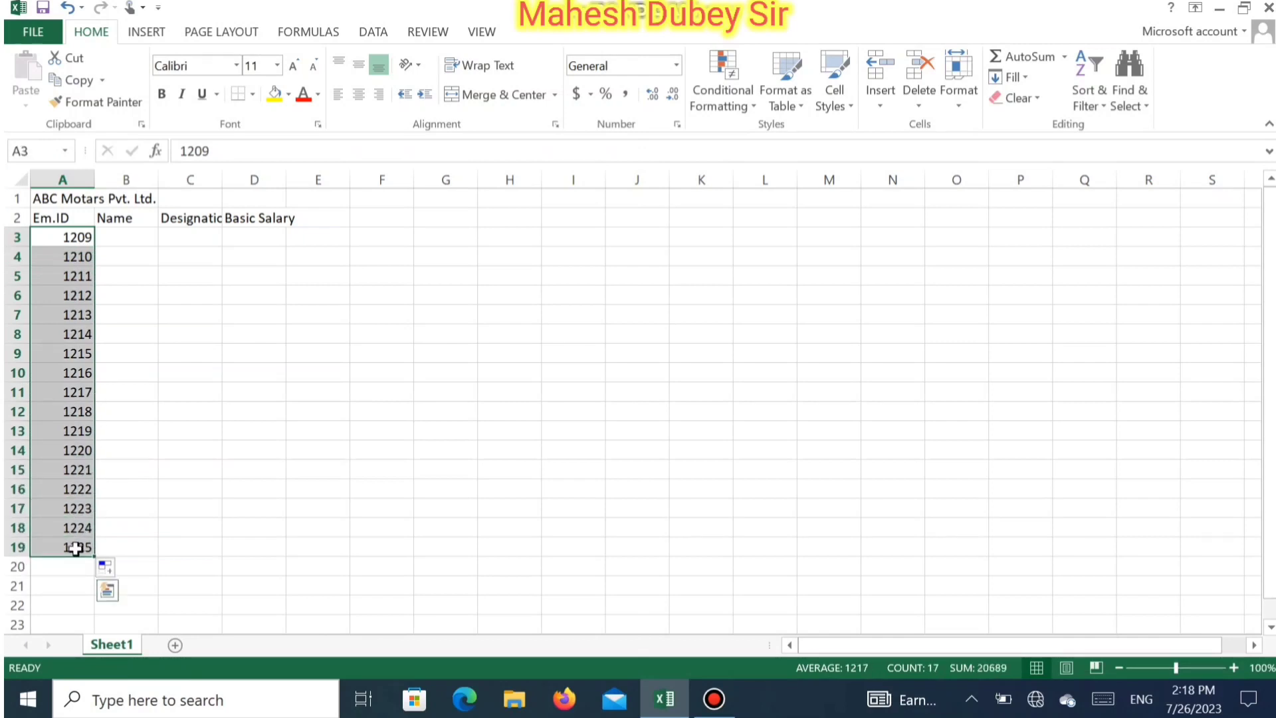
{"action": "key", "text": "Delete"}
{"action": "key", "text": "Up"}
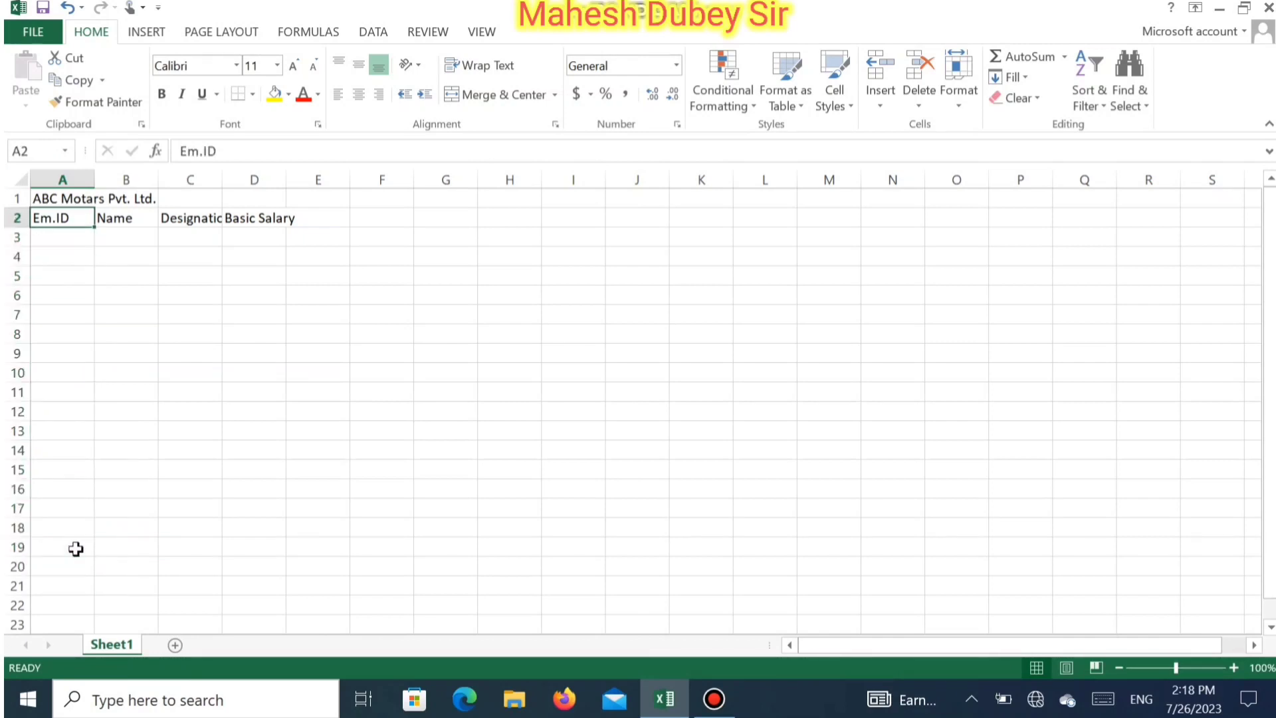
Step: Enter the first employee ID in A2 and the next consecutive ID in A3
{"action": "type", "text": "1209"}
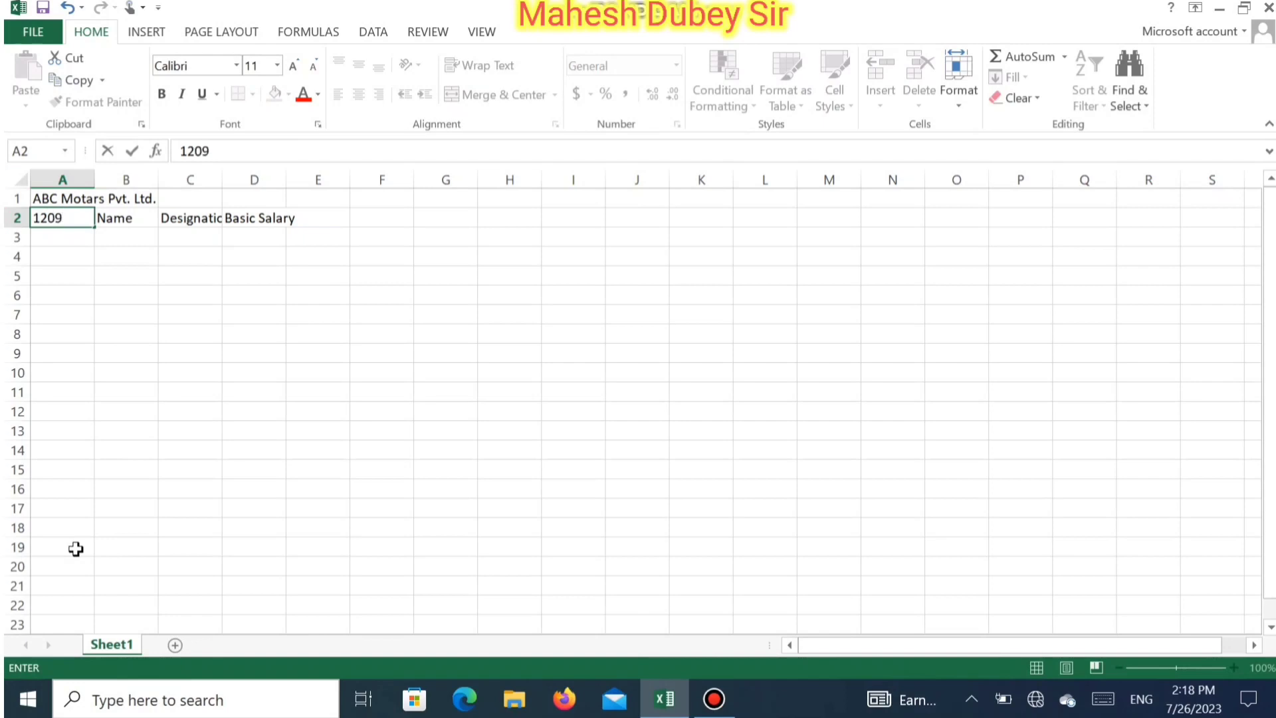
{"action": "key", "text": "Return"}
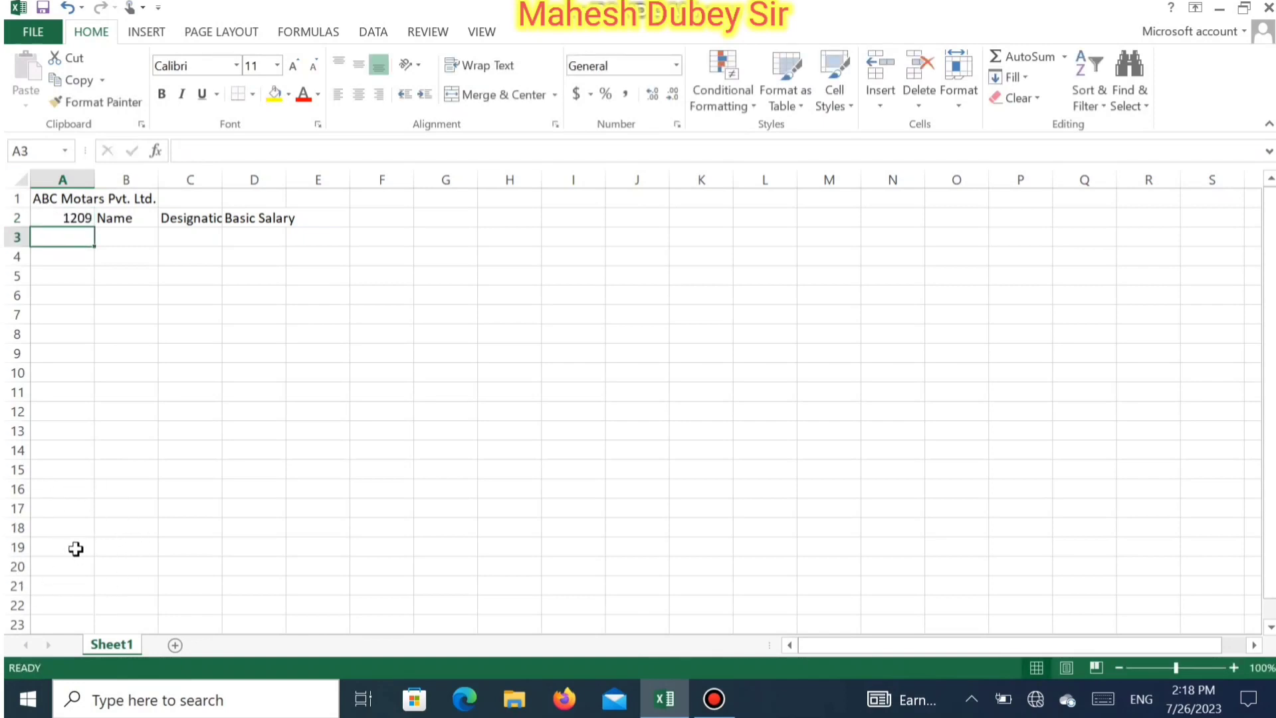
{"action": "key", "text": "ctrl+d"}
{"action": "left_click", "coordinate": [234, 151]}
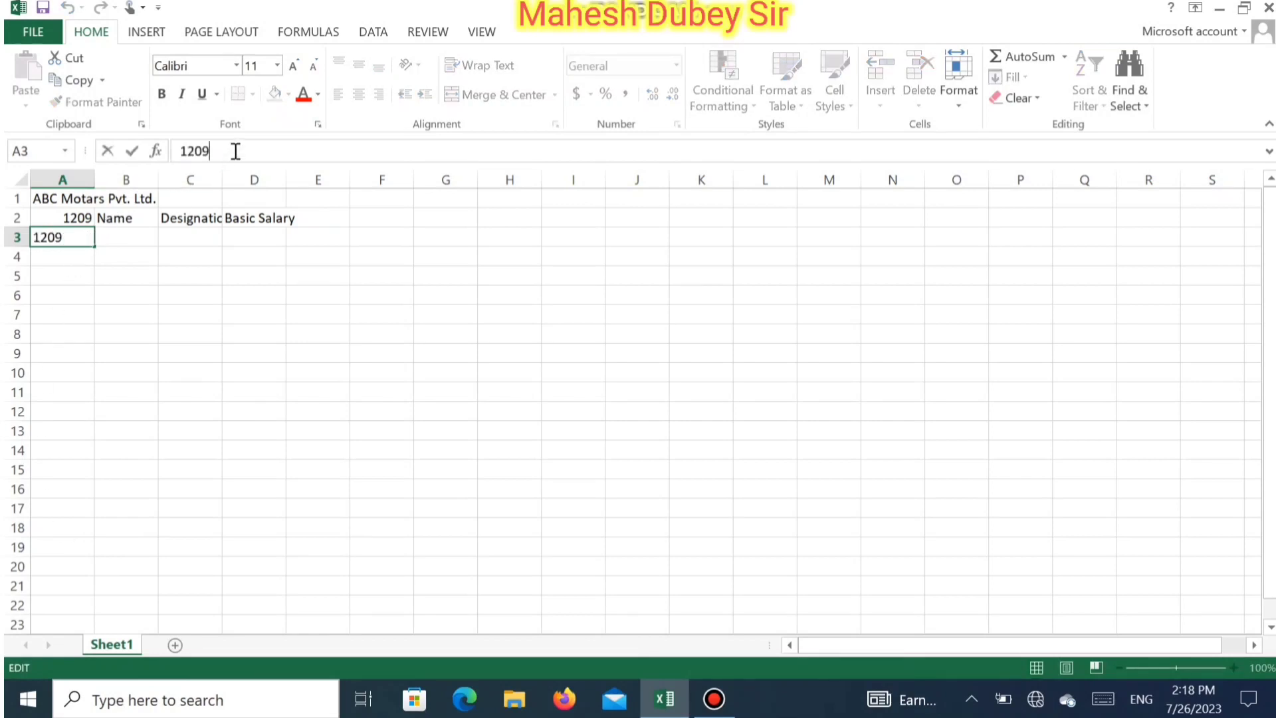
{"action": "key", "text": "BackSpace"}
{"action": "key", "text": "BackSpace"}
{"action": "type", "text": "10"}
{"action": "key", "text": "Return"}
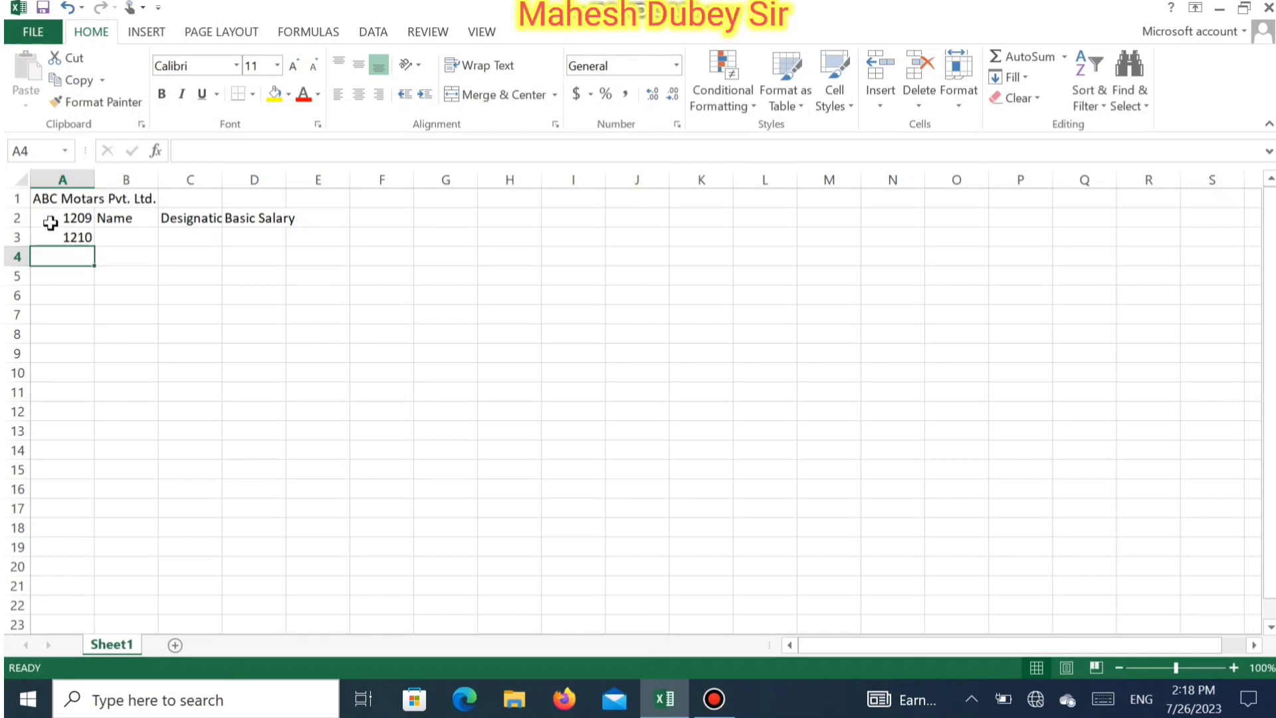
Step: Move the two employee IDs down one row to A3:A4 and enter the header "Em.ID" in A2
{"action": "left_click", "coordinate": [50, 221]}
{"action": "mouse_move", "coordinate": [58, 227]}
{"action": "left_mouse_down"}
{"action": "mouse_move", "coordinate": [63, 279]}
{"action": "mouse_move", "coordinate": [64, 251]}
{"action": "left_mouse_up"}
{"action": "left_click", "coordinate": [62, 218]}
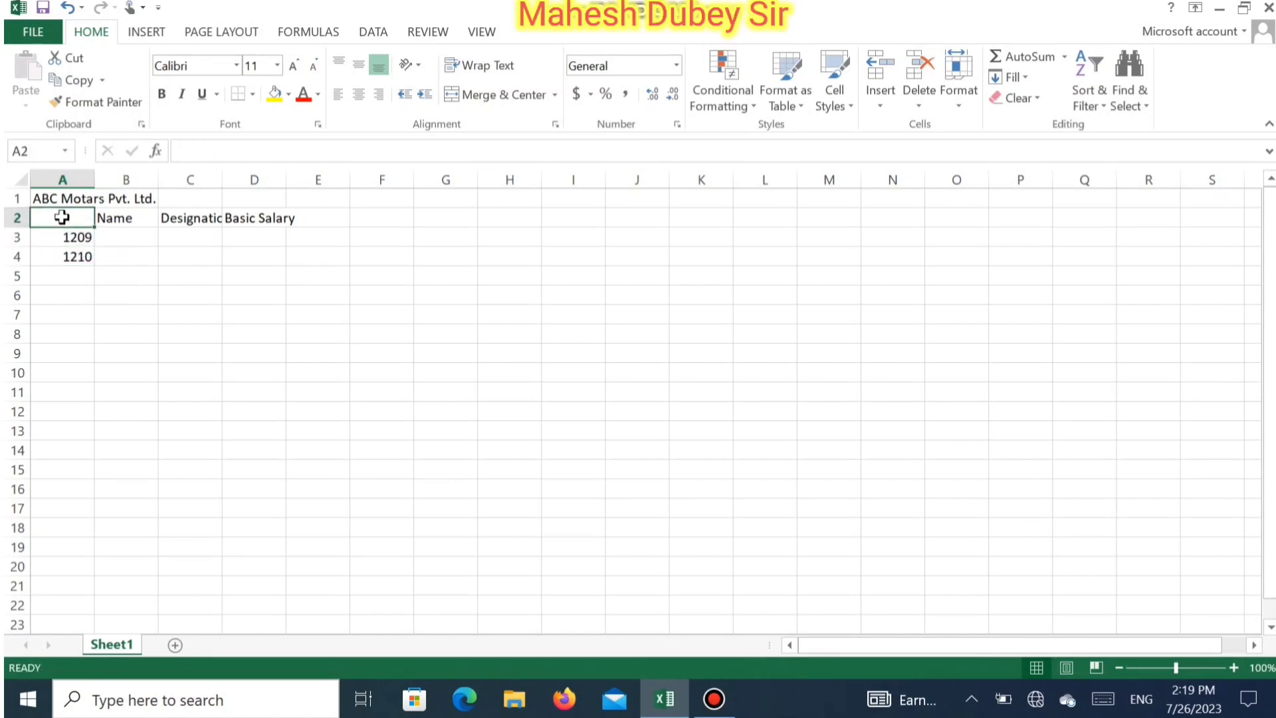
{"action": "type", "text": "Em.ID"}
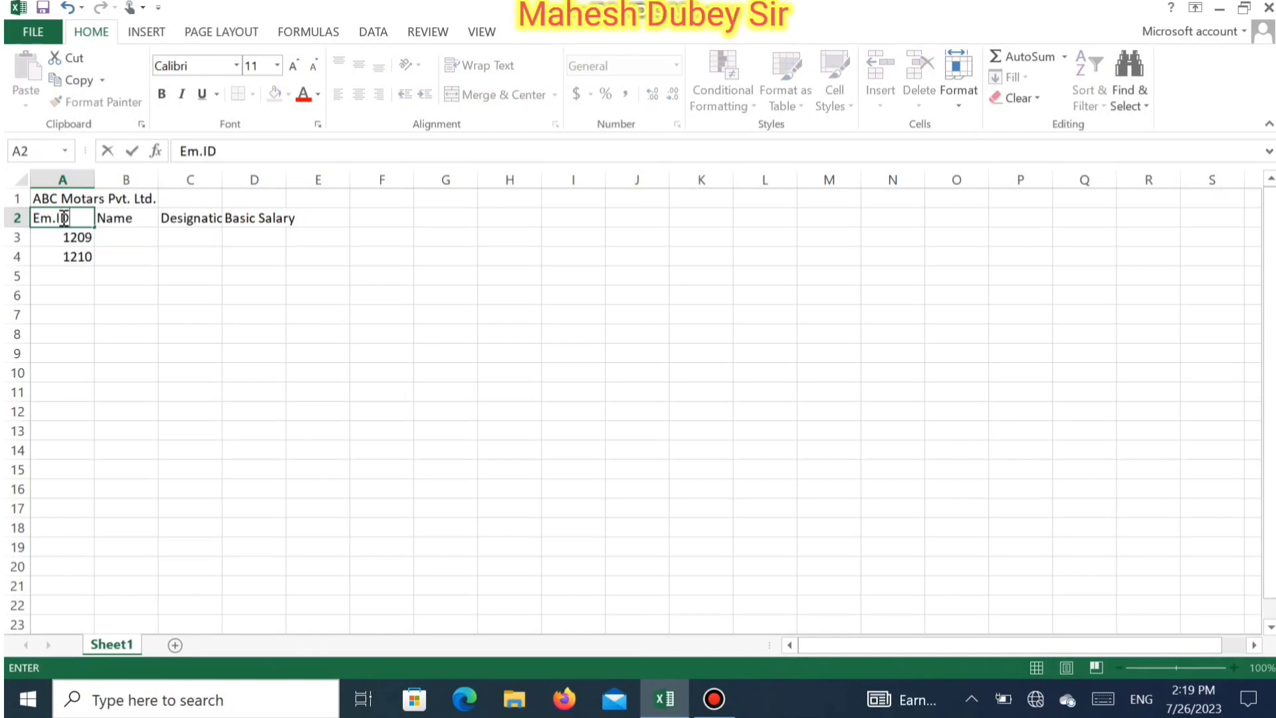
{"action": "key", "text": "Return"}
Step: Extend the employee ID series from A3:A4 down to A20
{"action": "key", "text": "Return"}
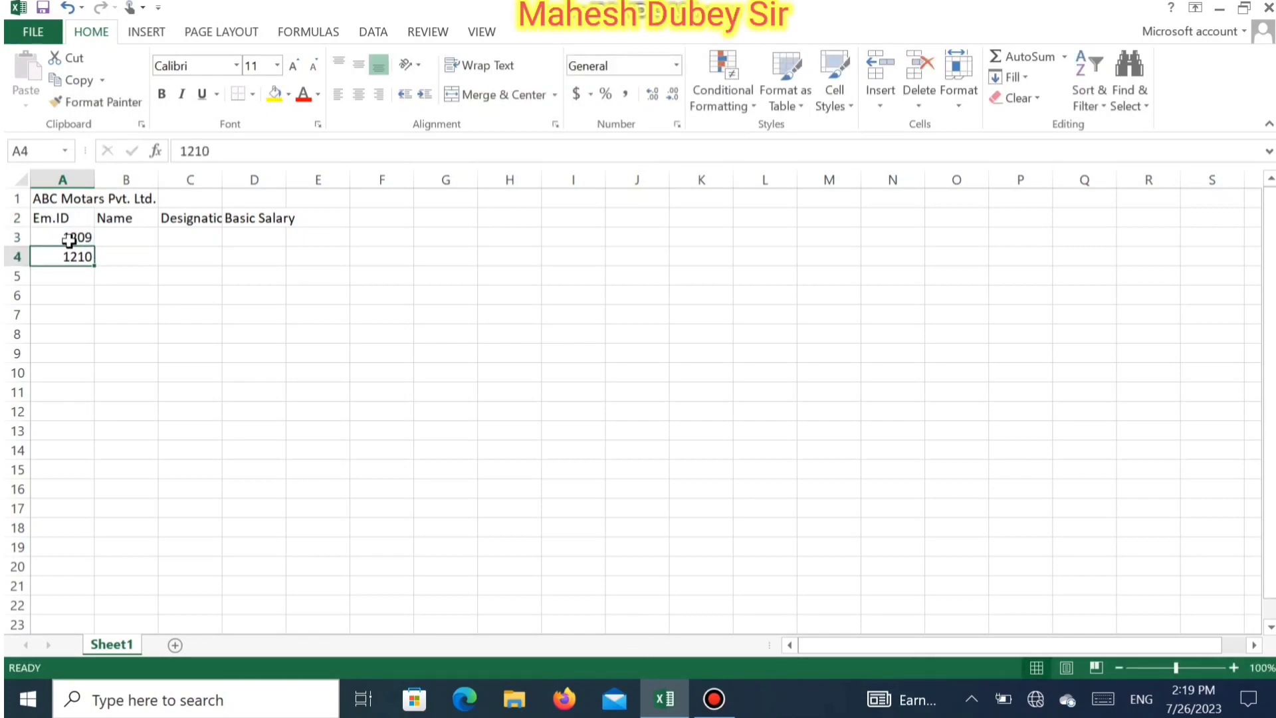
{"action": "left_click_drag", "start_coordinate": [69, 239], "coordinate": [124, 572]}
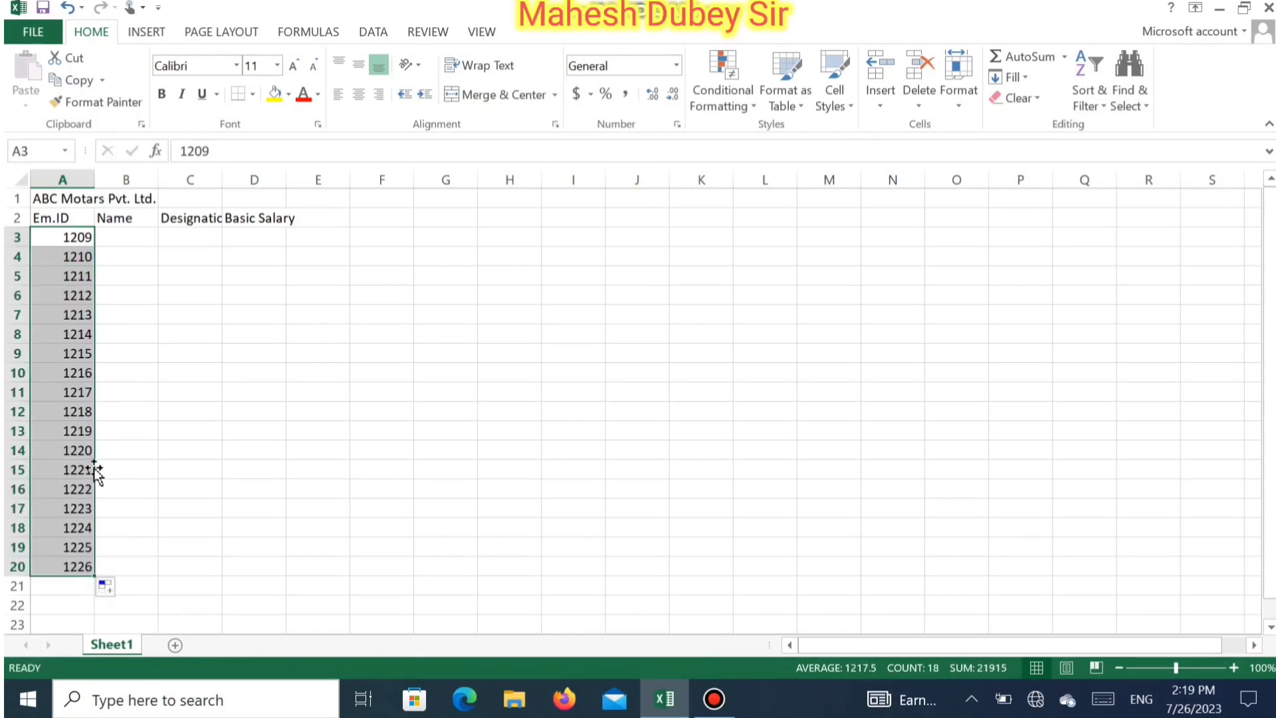
Step: Enter the first employee's name in B3 of the Name column
{"action": "left_click", "coordinate": [128, 243]}
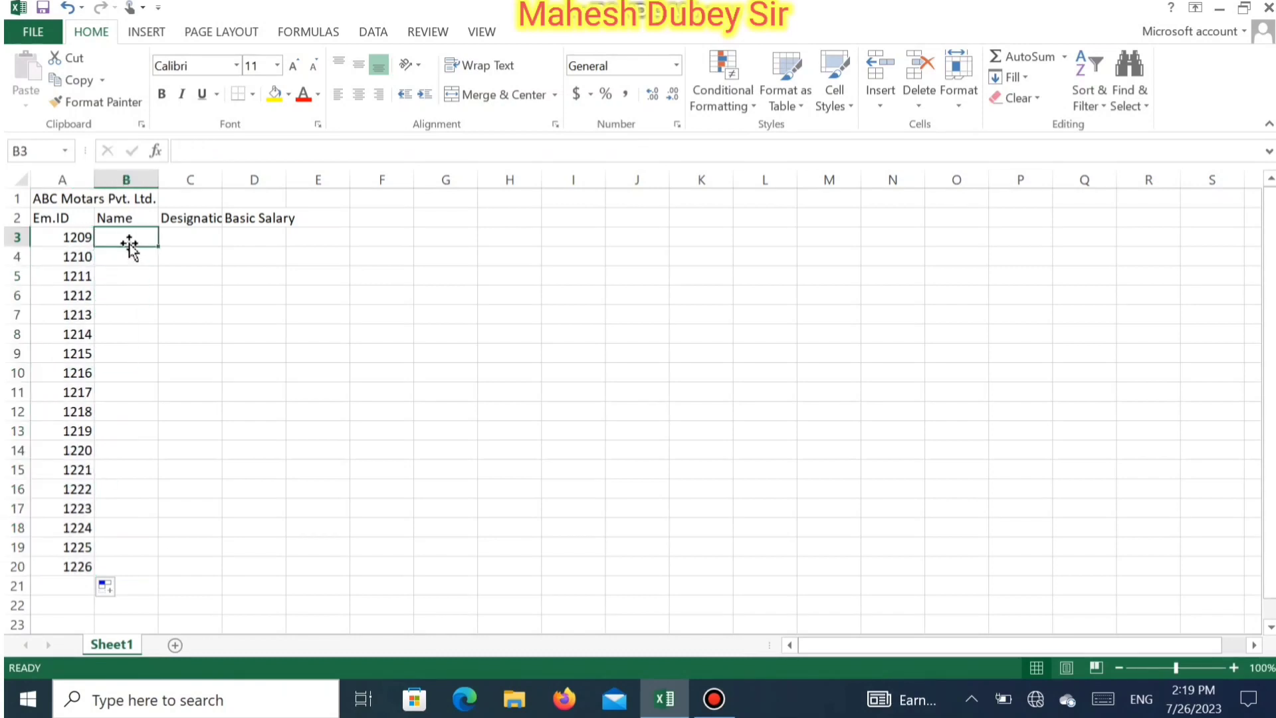
{"action": "type", "text": "Rajesh"}
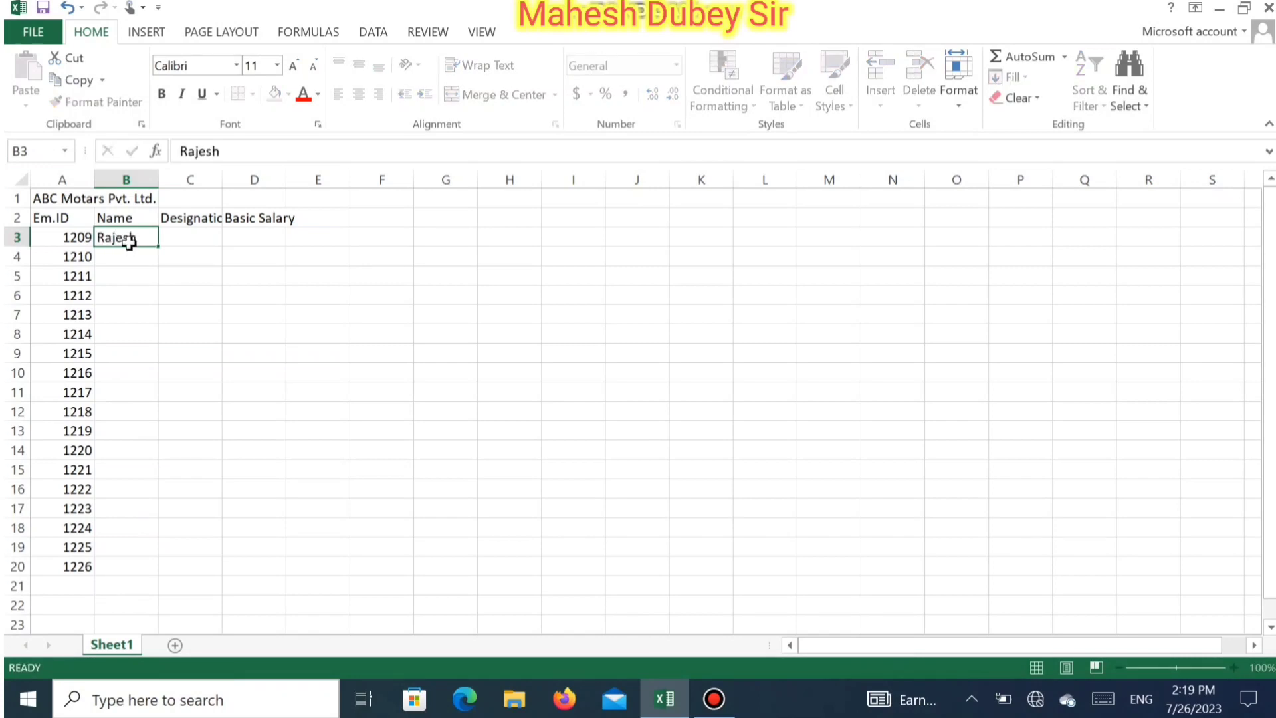
{"action": "key", "text": "Tab"}
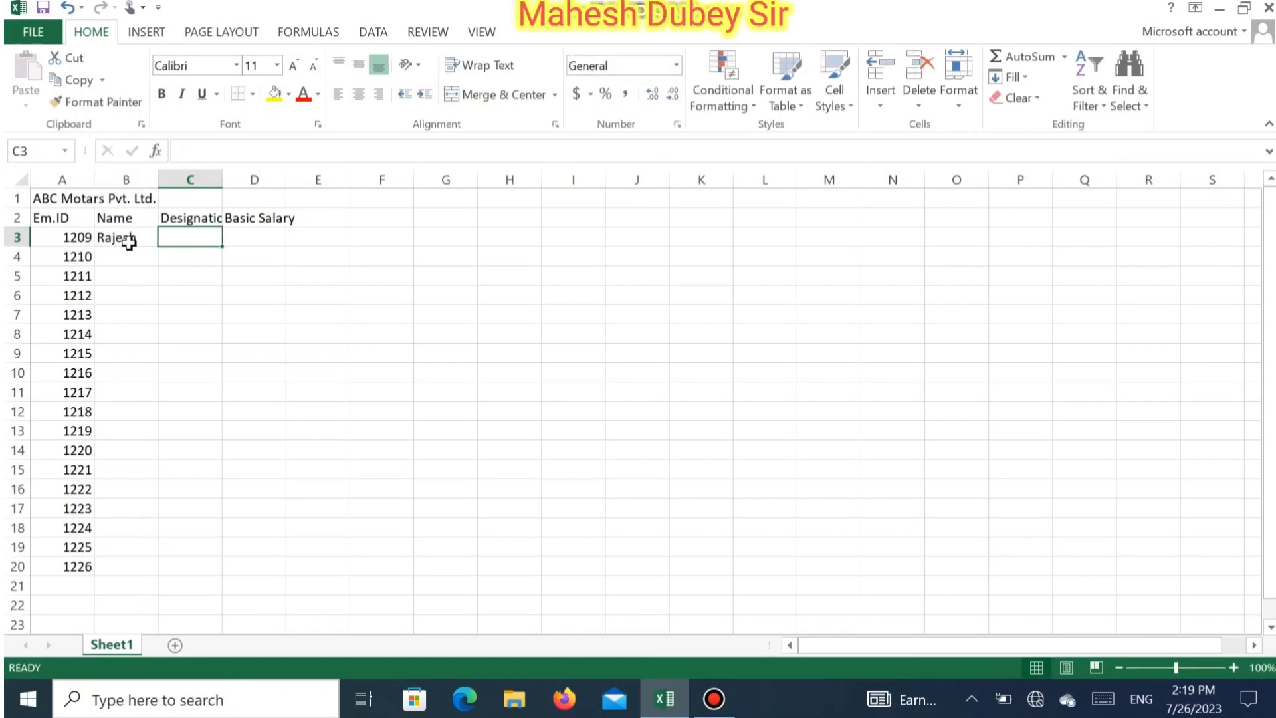
Step: Complete the first employee's row with the designation "Manager" in C3 and a basic salary of 50000 in D3
{"action": "type", "text": "Ma"}
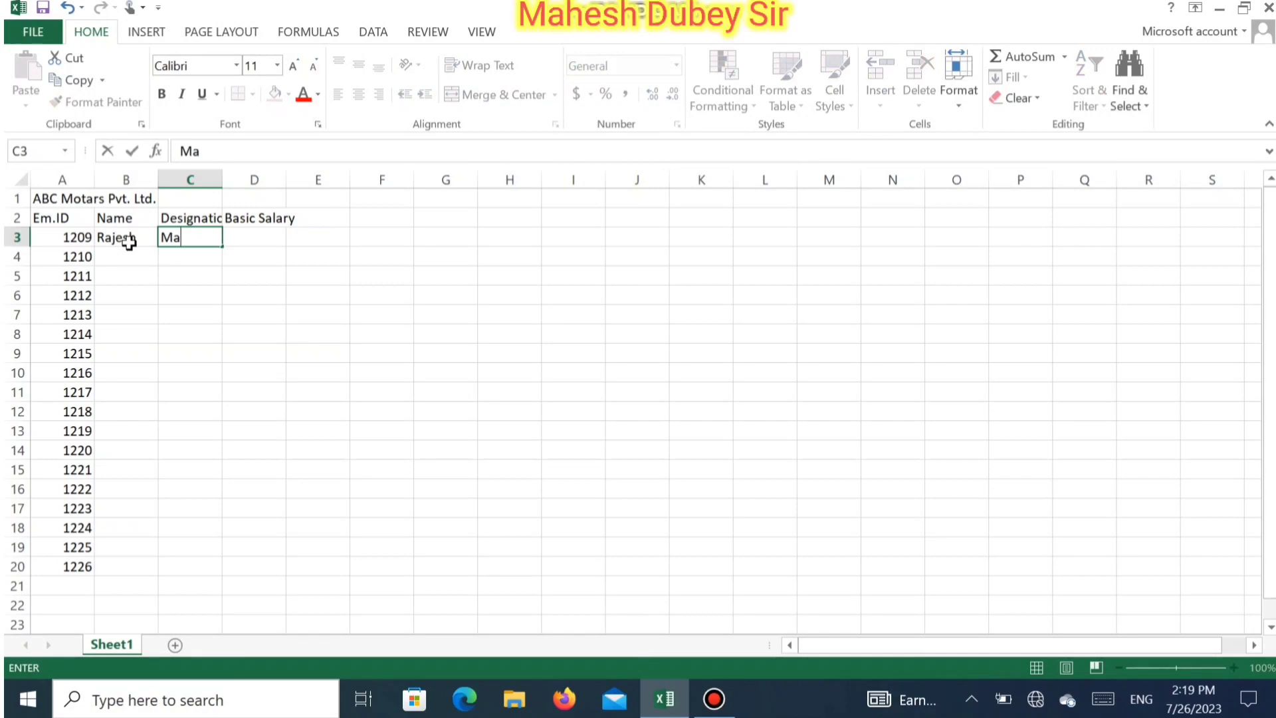
{"action": "type", "text": "nager"}
{"action": "key", "text": "Return"}
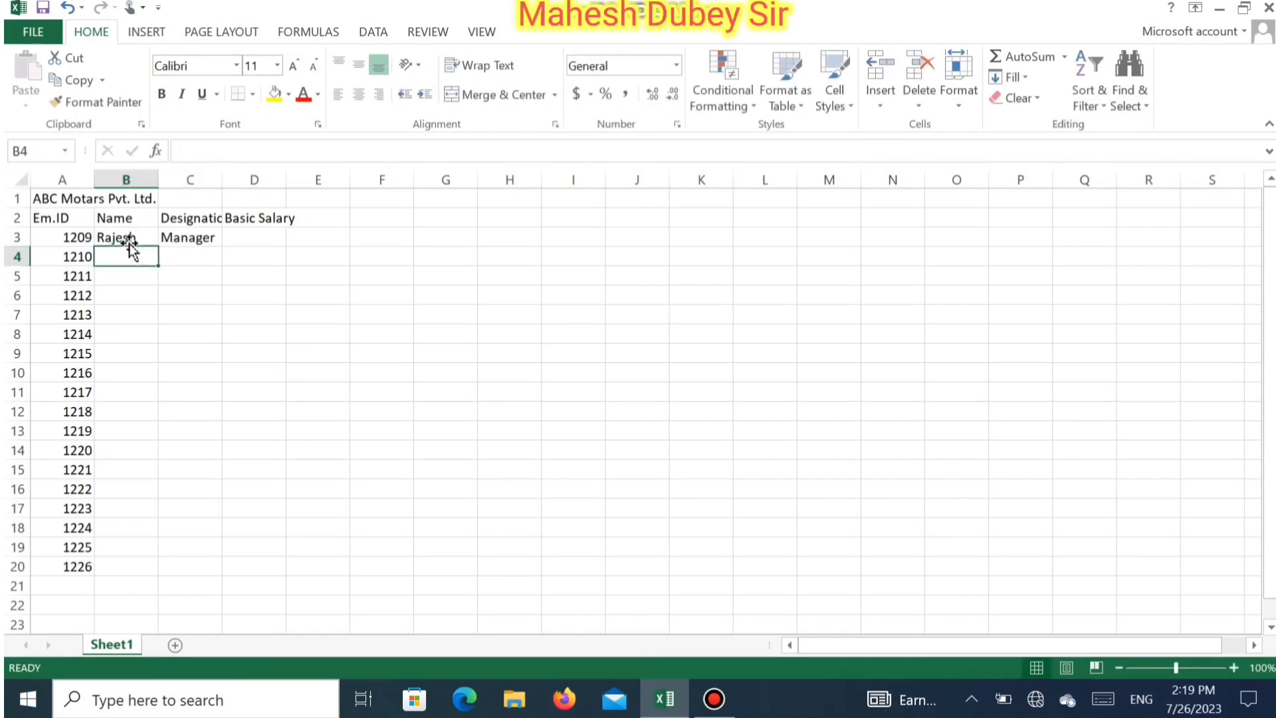
{"action": "key", "text": "Up"}
{"action": "key", "text": "Right"}
{"action": "key", "text": "Right"}
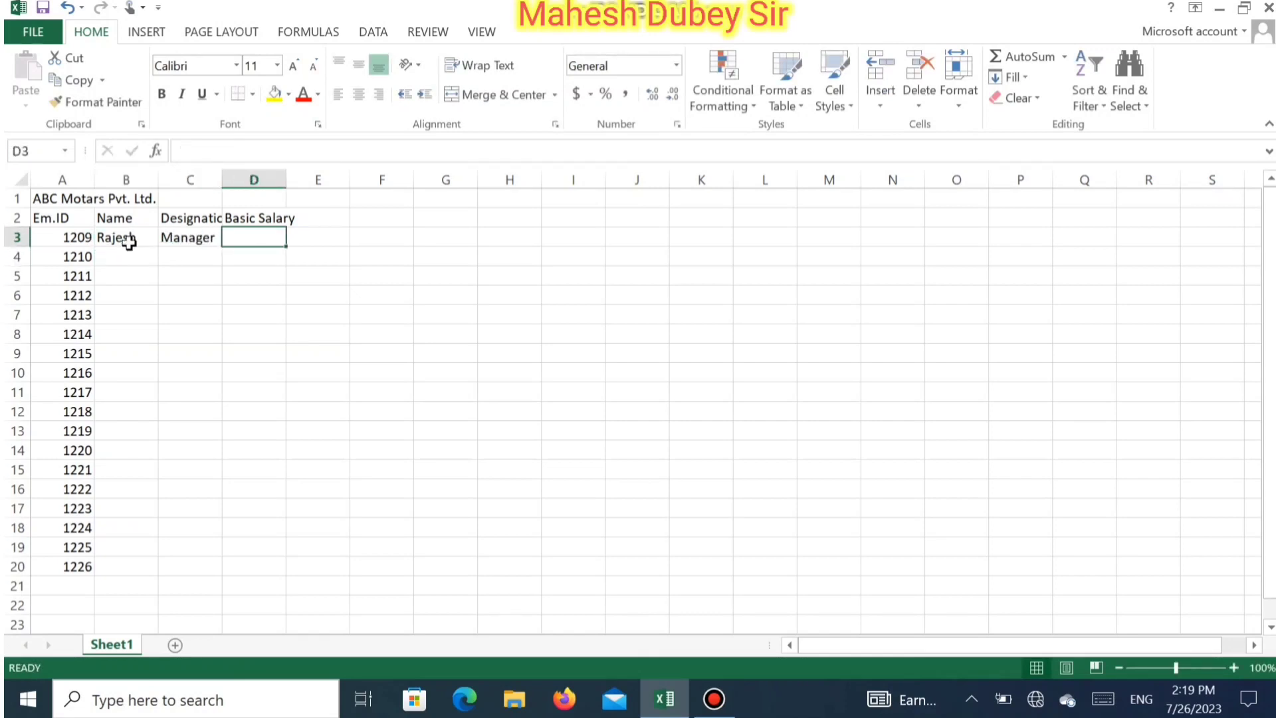
{"action": "type", "text": "50000"}
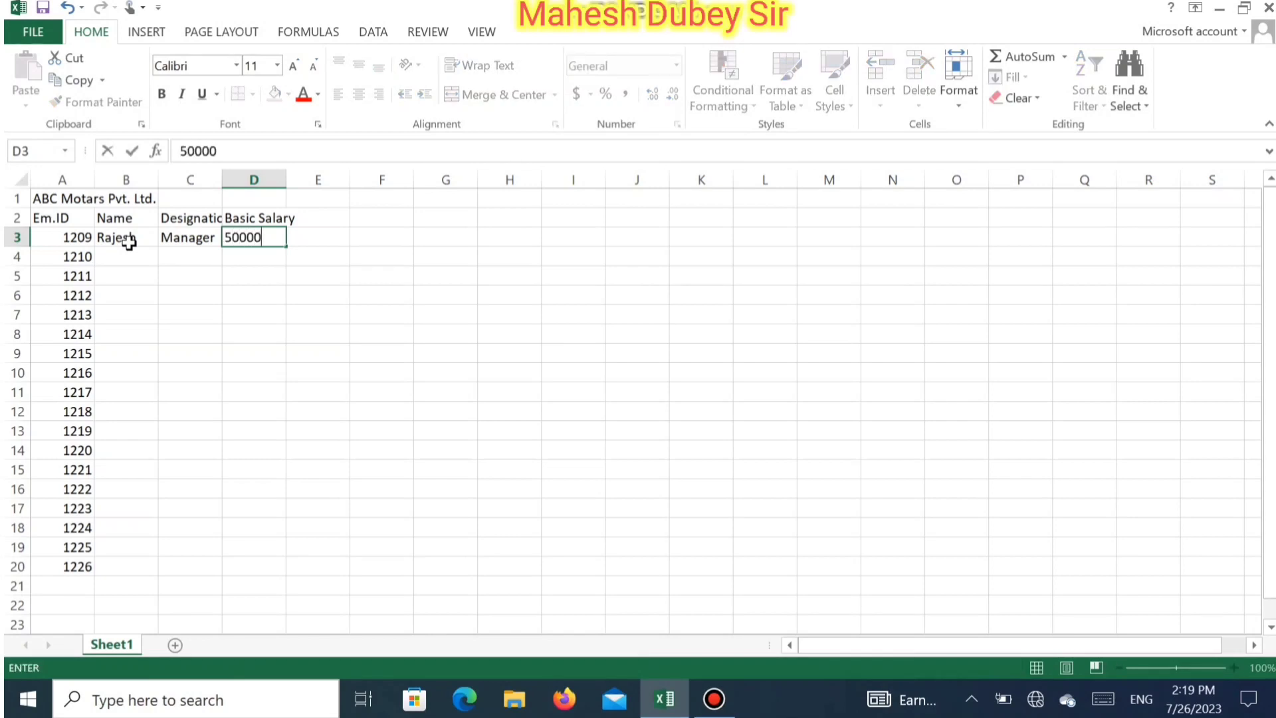
Step: Fill row 4 with the second employee's name, the designation "As.Manager" and a basic salary of 35000
{"action": "left_click", "coordinate": [129, 256]}
{"action": "type", "text": "Umesh"}
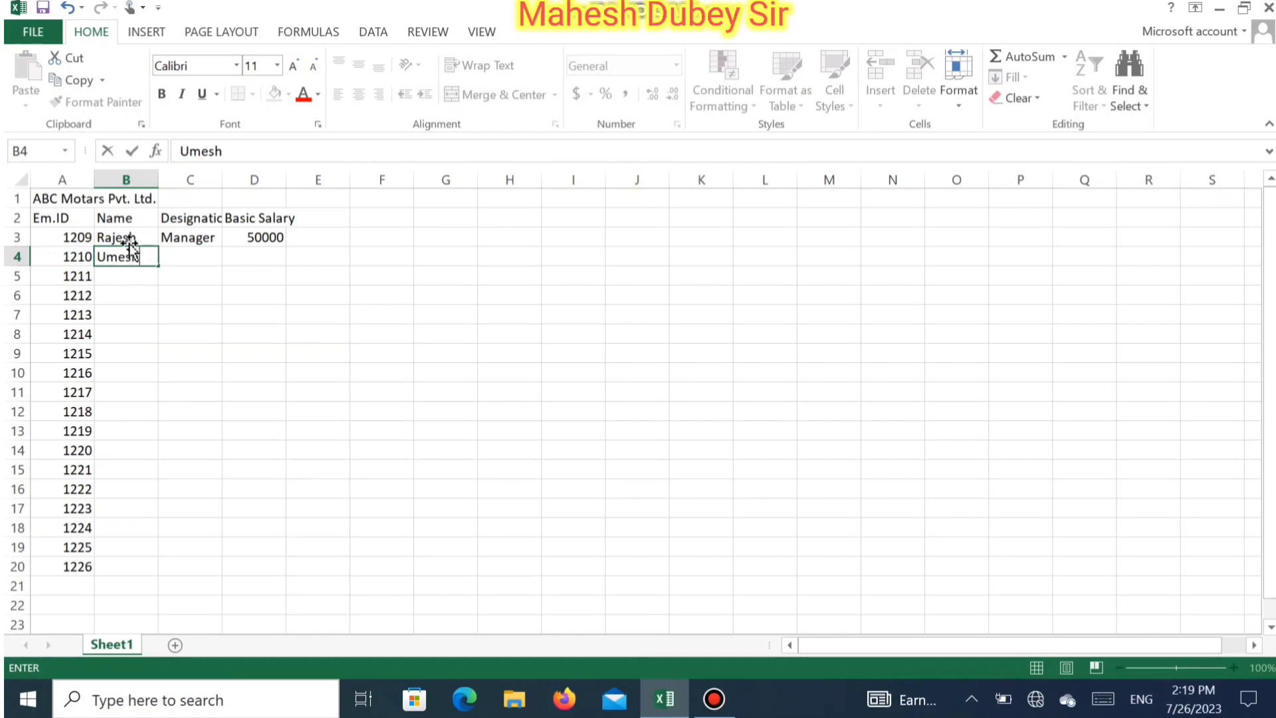
{"action": "key", "text": "Tab"}
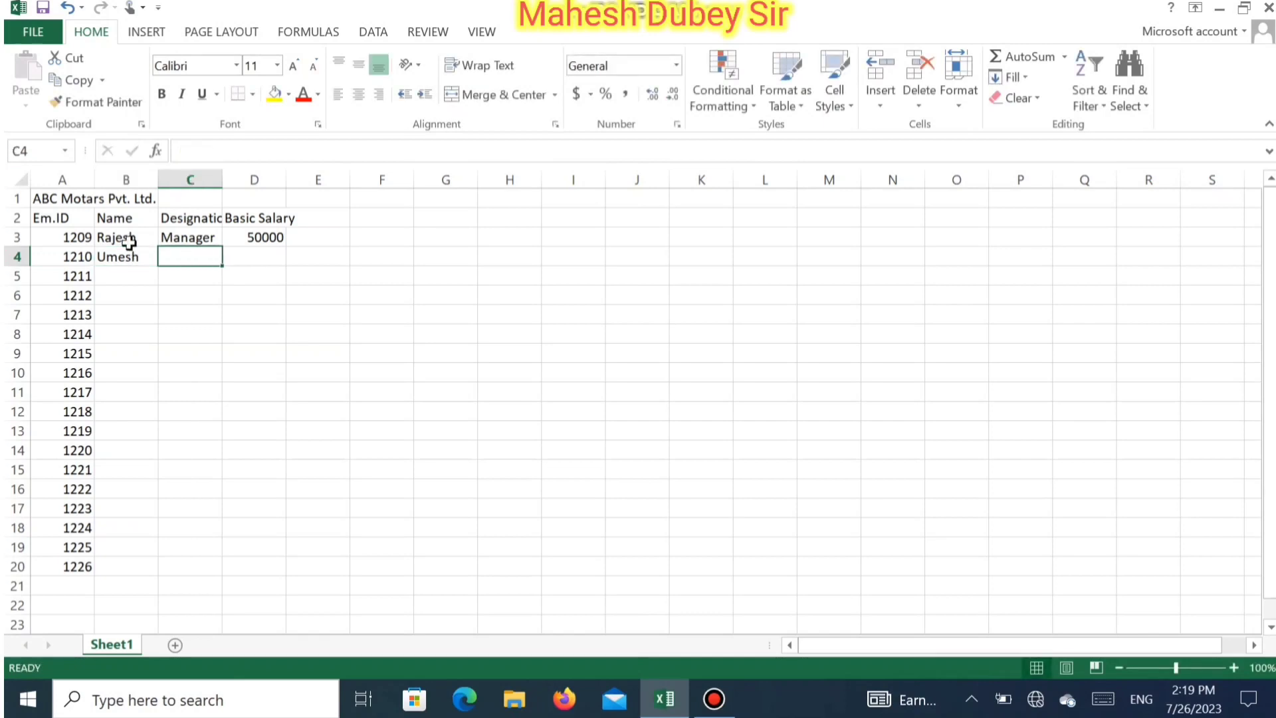
{"action": "type", "text": "A"}
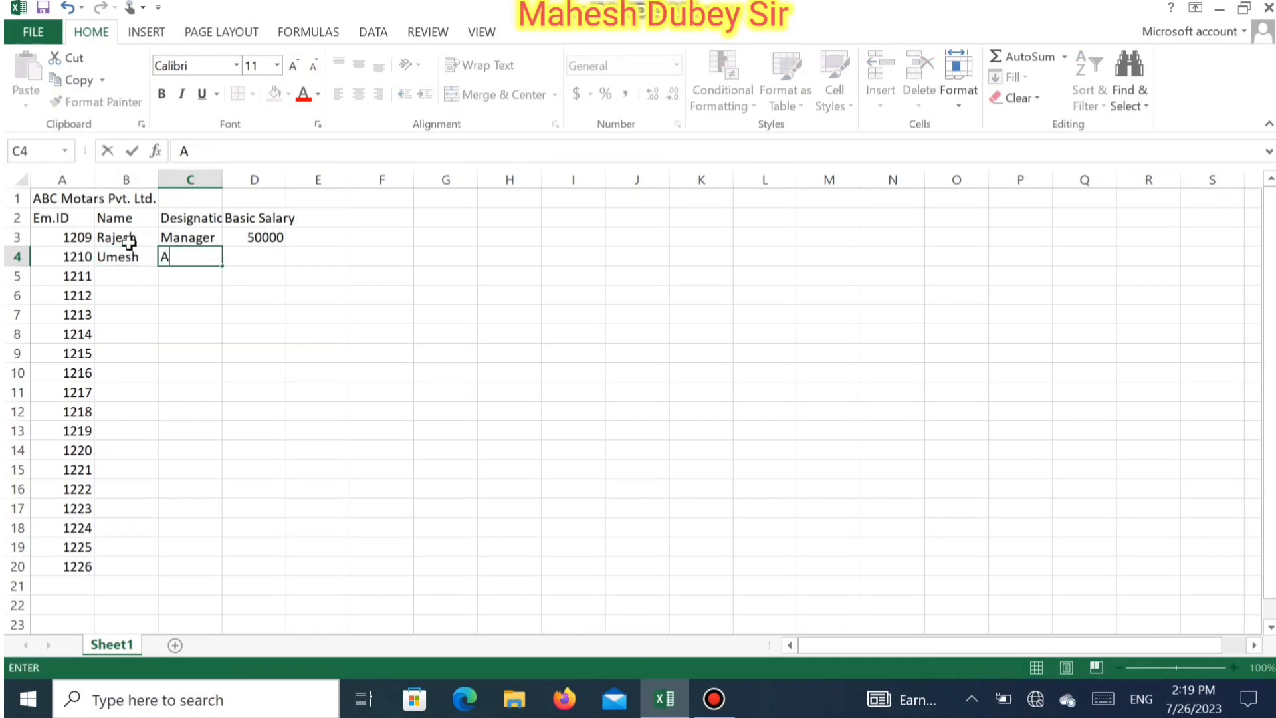
{"action": "type", "text": "s.Manager"}
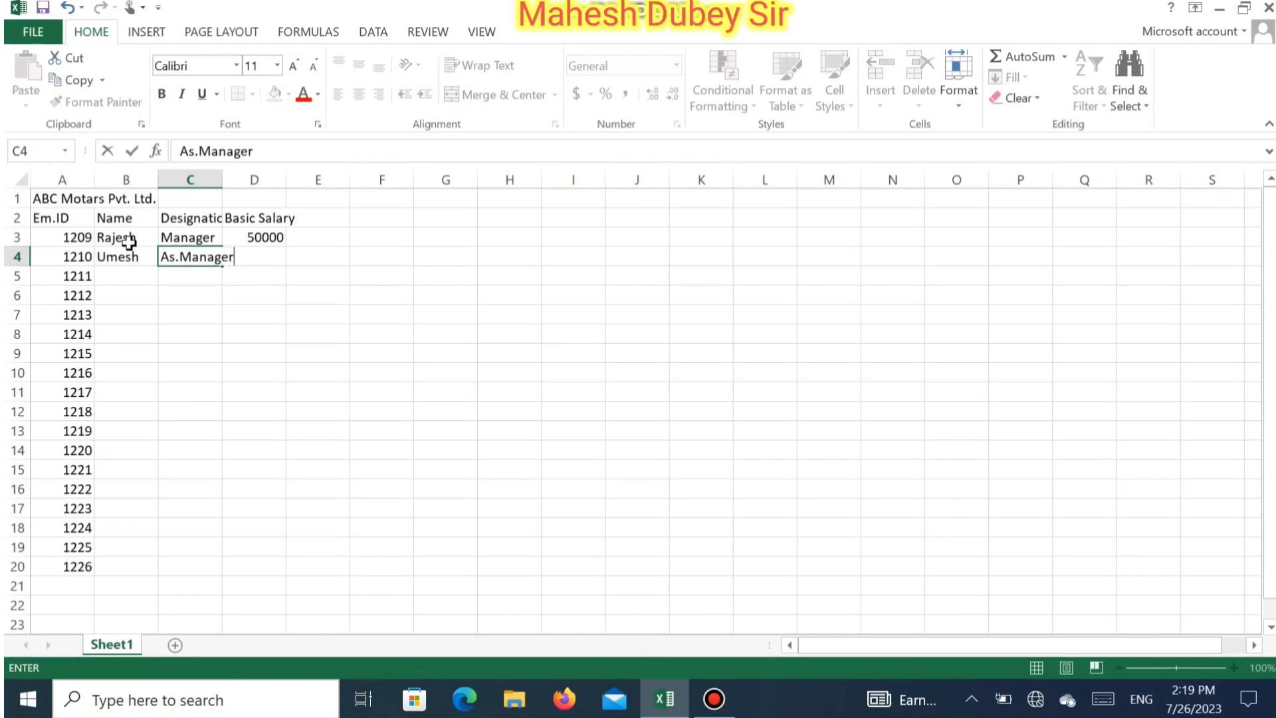
{"action": "key", "text": "Tab"}
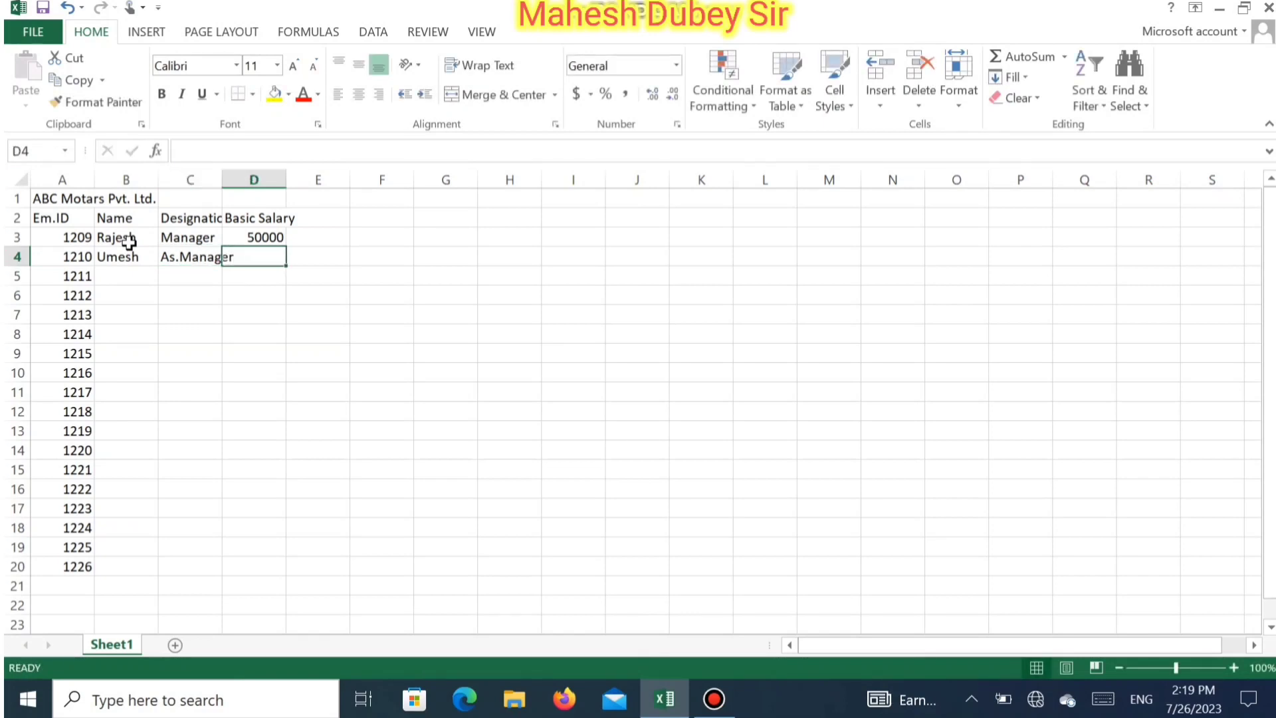
{"action": "type", "text": "35000"}
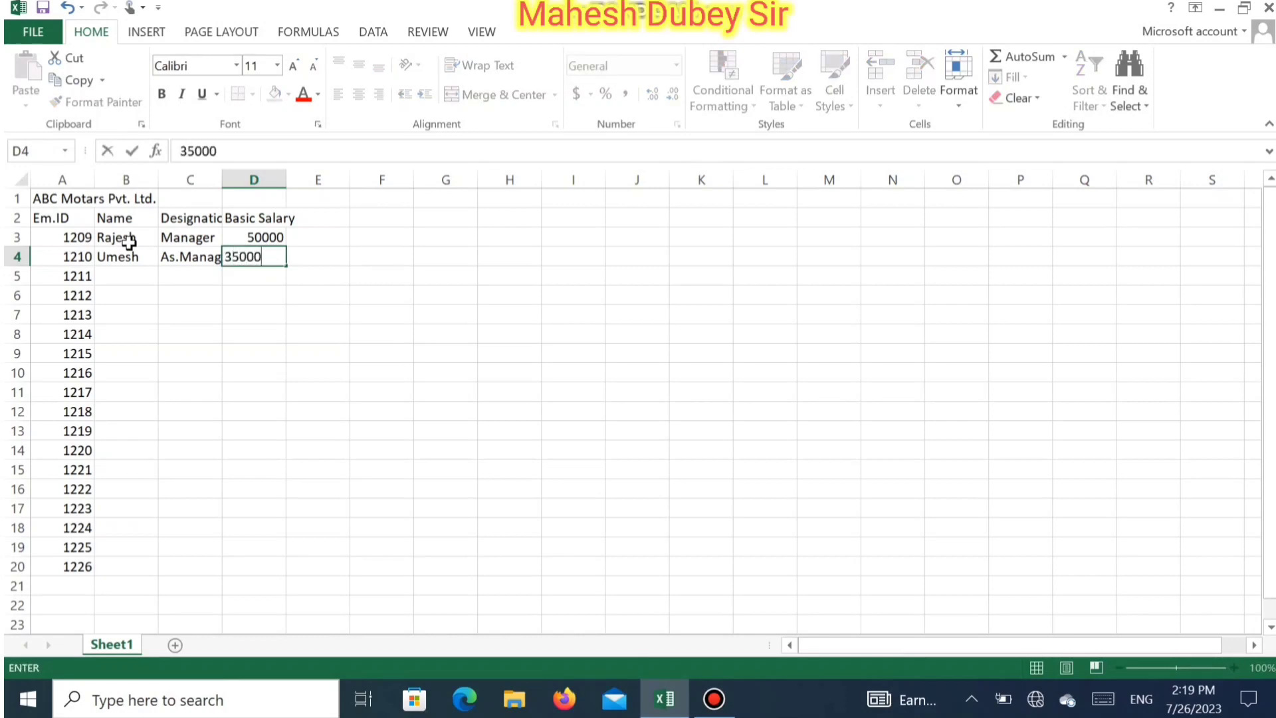
{"action": "key", "text": "Return"}
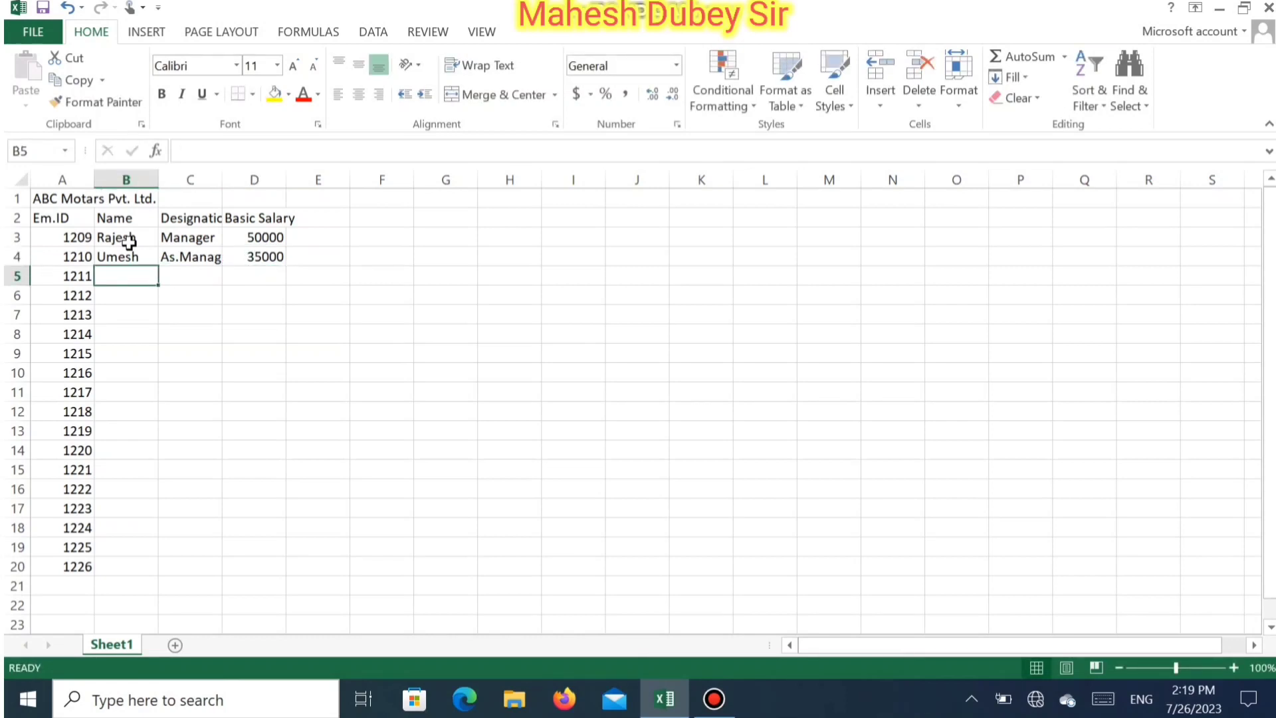
Step: Fill row 5 with the third employee's name, the designation "A. Manager" and a basic salary of 35000
{"action": "type", "text": "Sandeep"}
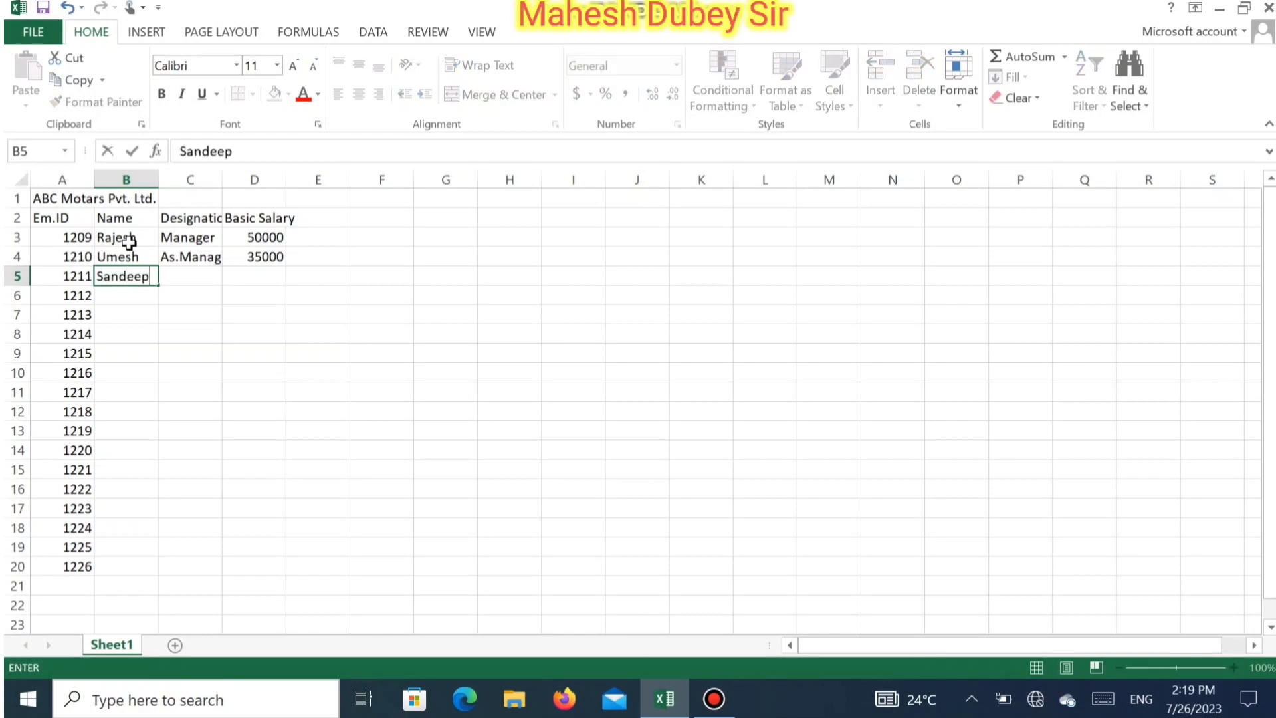
{"action": "key", "text": "Tab"}
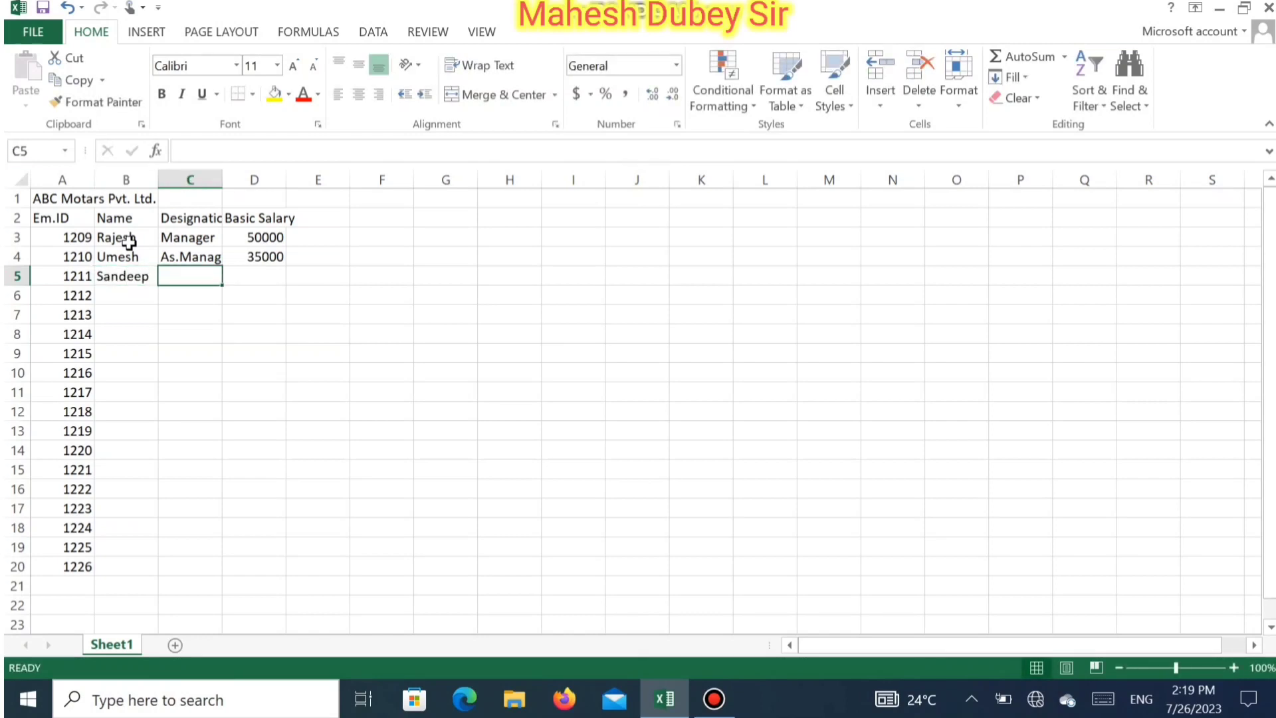
{"action": "type", "text": "A"}
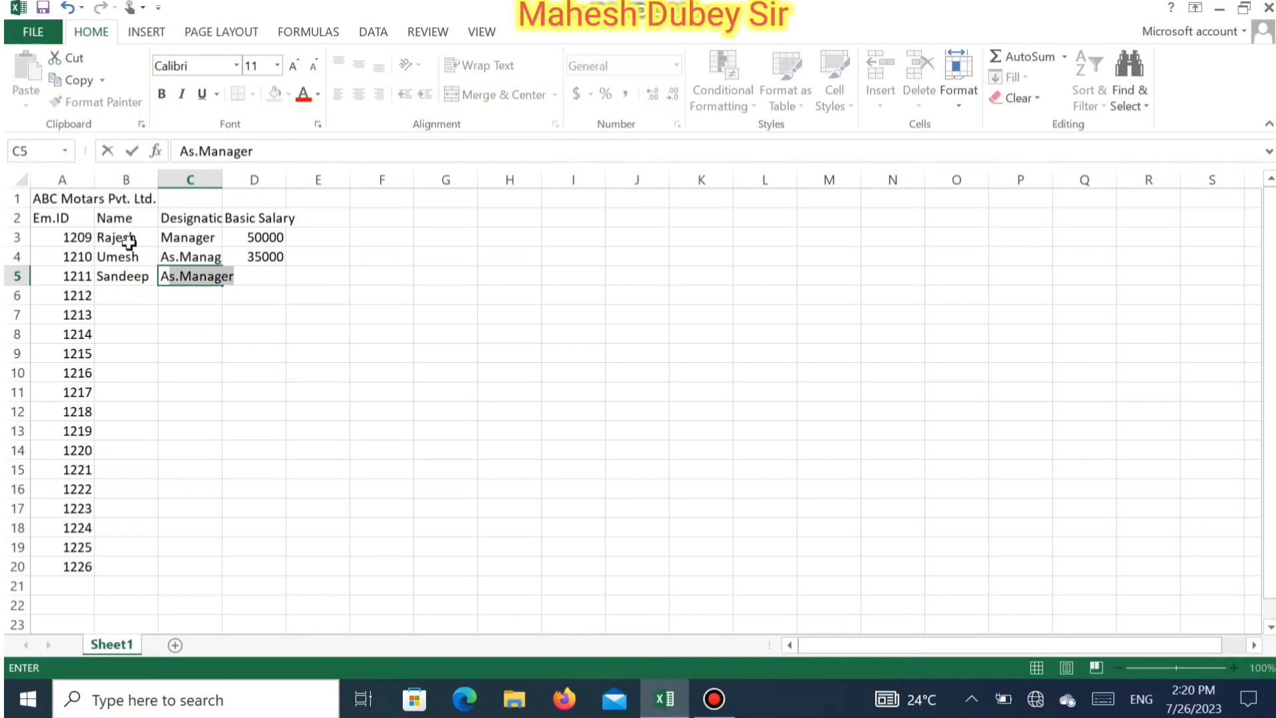
{"action": "key", "text": "BackSpace"}
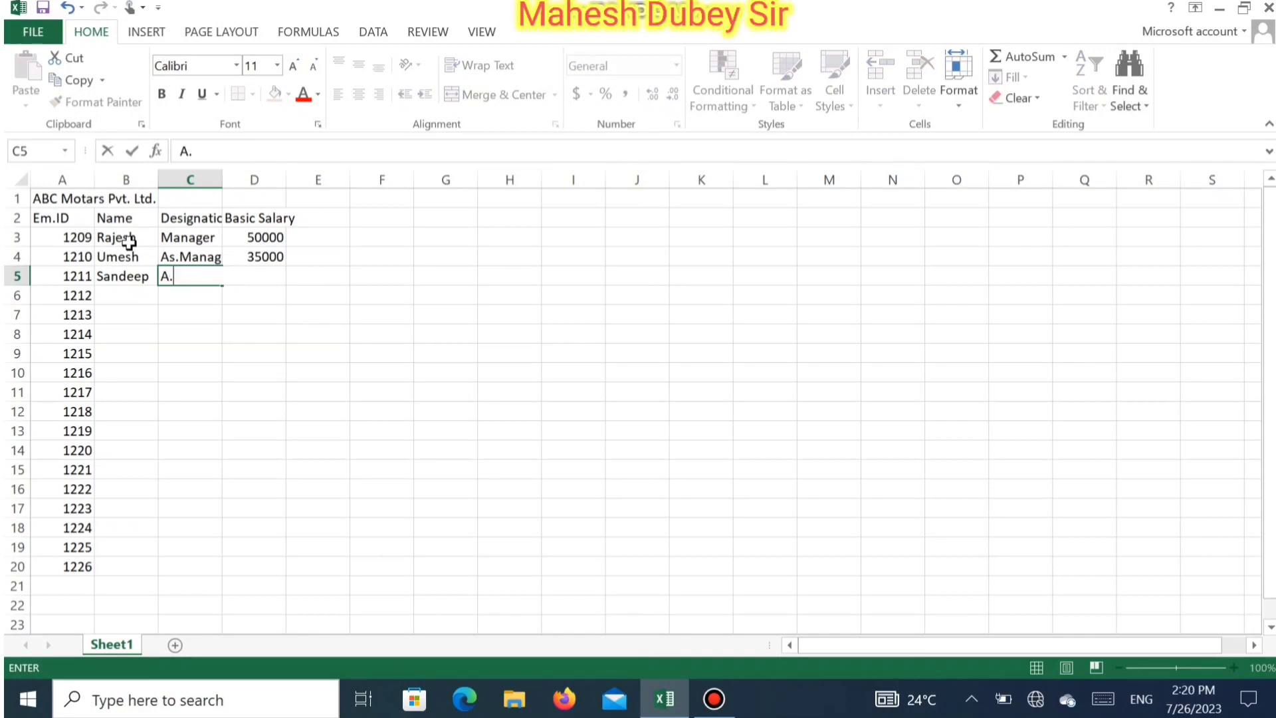
{"action": "type", "text": "."}
{"action": "type", "text": " M"}
{"action": "type", "text": "aba"}
{"action": "key", "text": "BackSpace"}
{"action": "key", "text": "BackSpace"}
{"action": "type", "text": "nager"}
{"action": "key", "text": "Tab"}
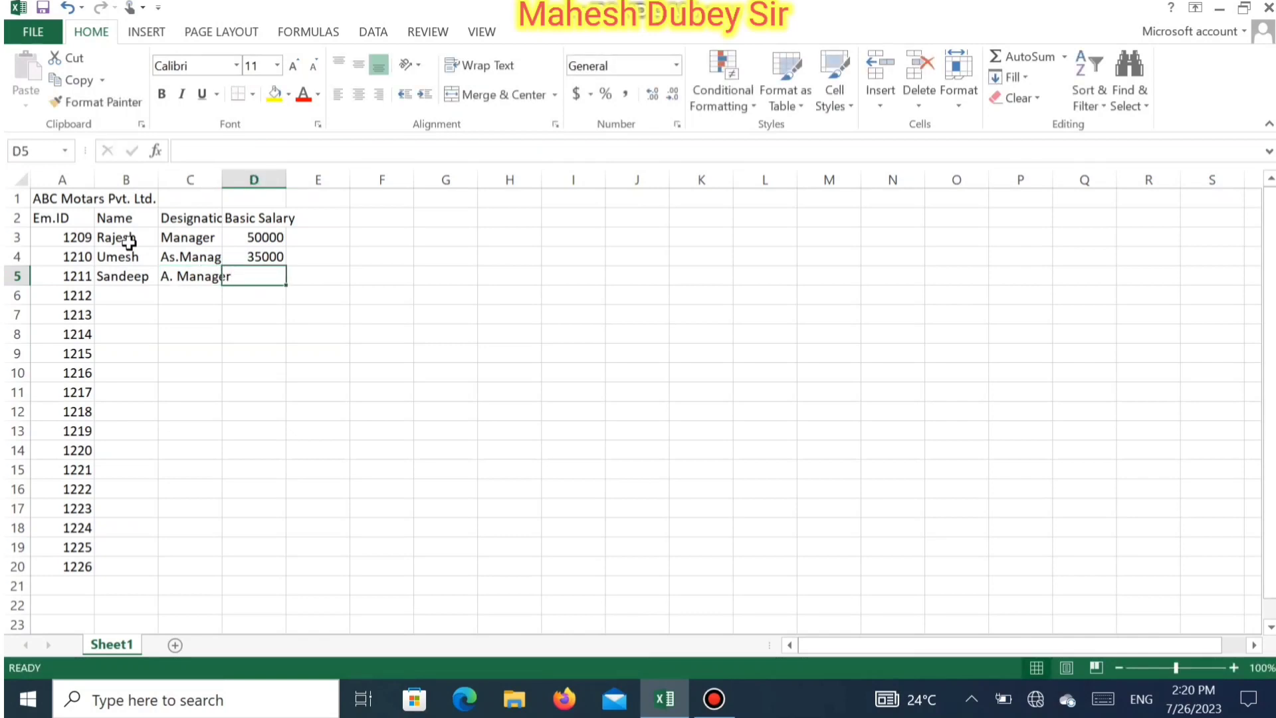
{"action": "type", "text": "35000"}
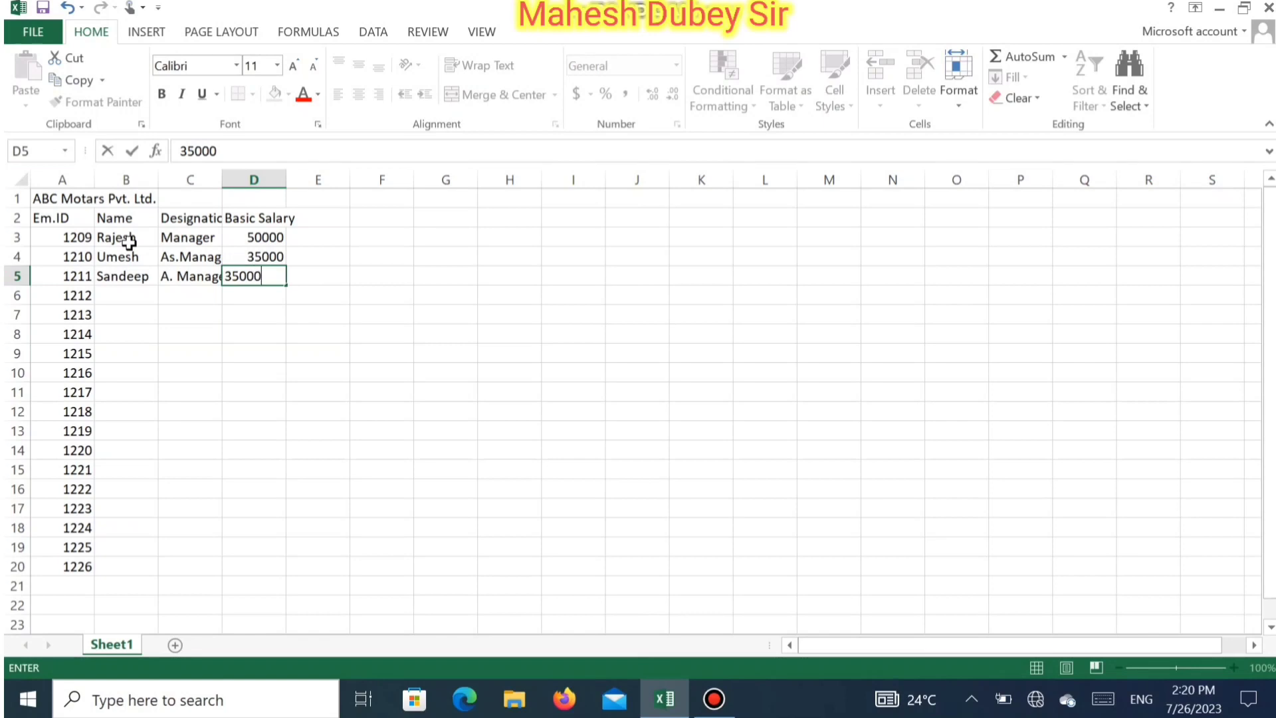
{"action": "key", "text": "Return"}
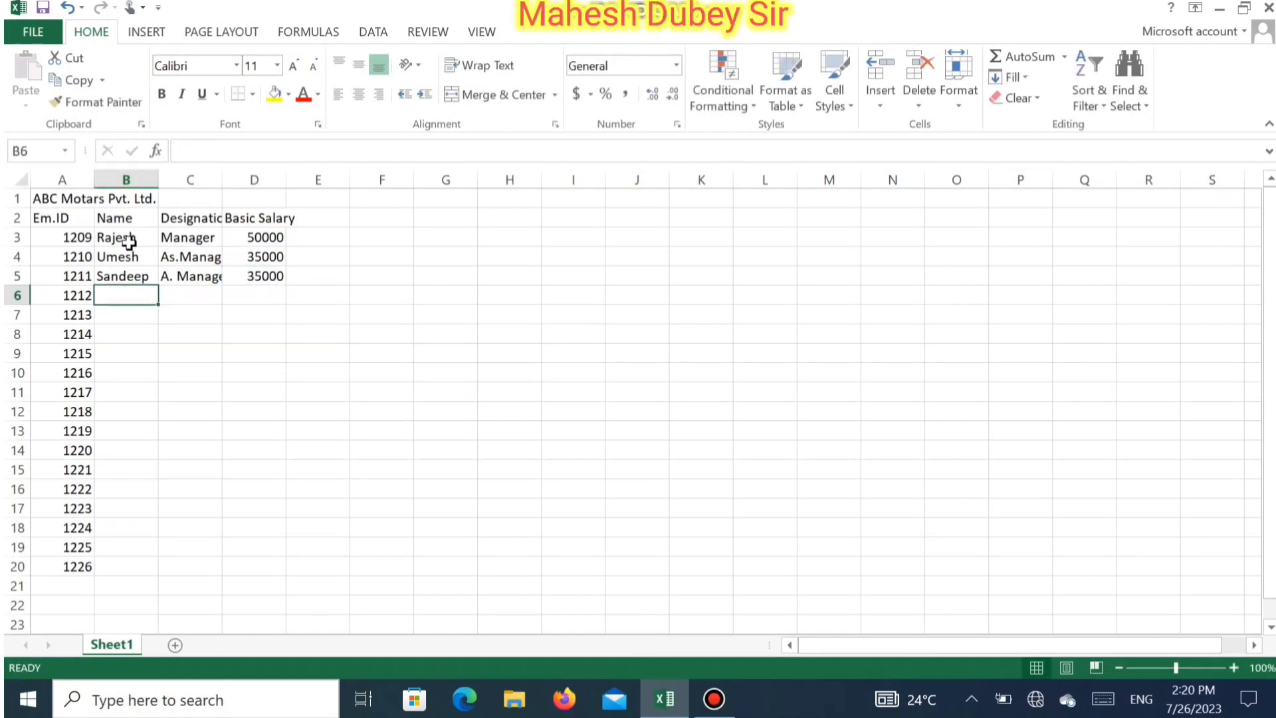
Step: Fill row 6 with the fourth employee's name and the designation "A.S.Manager", copying the basic salary 35000 from the cell above
{"action": "type", "text": "Alok"}
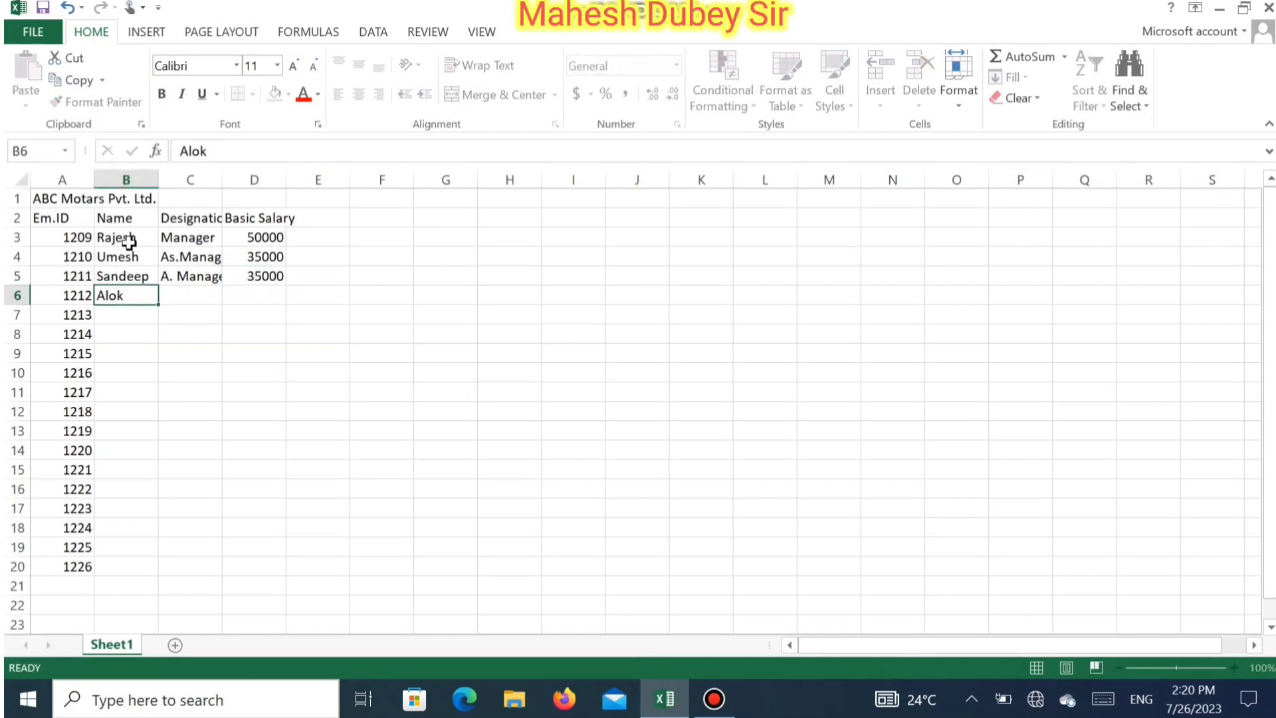
{"action": "key", "text": "Tab"}
{"action": "type", "text": "A.S."}
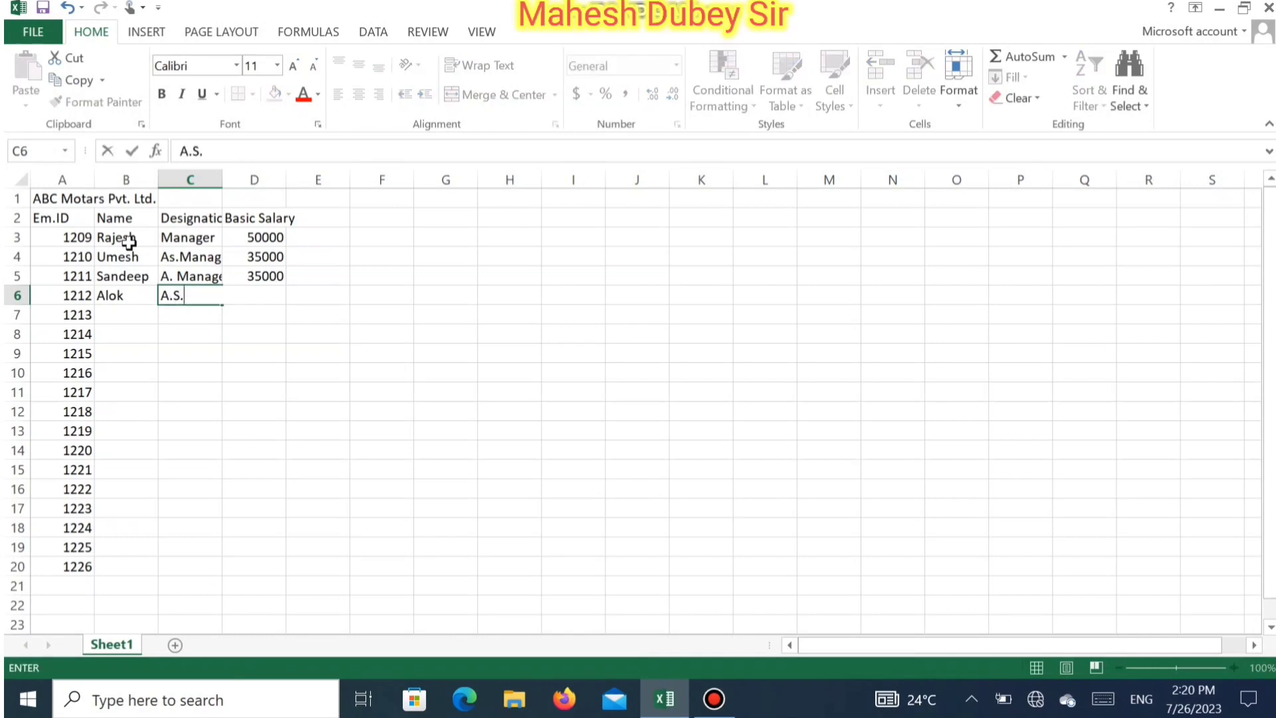
{"action": "type", "text": "Manager"}
{"action": "key", "text": "Tab"}
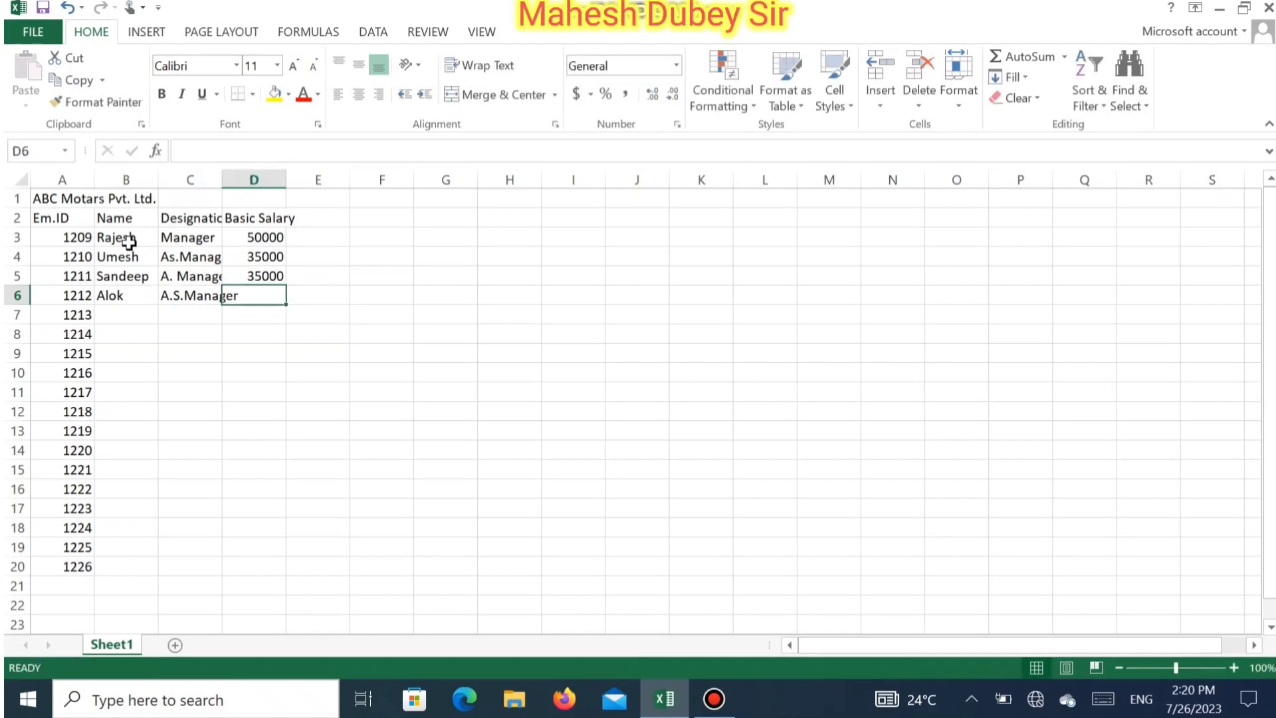
{"action": "key", "text": "ctrl+d"}
{"action": "key", "text": "Return"}
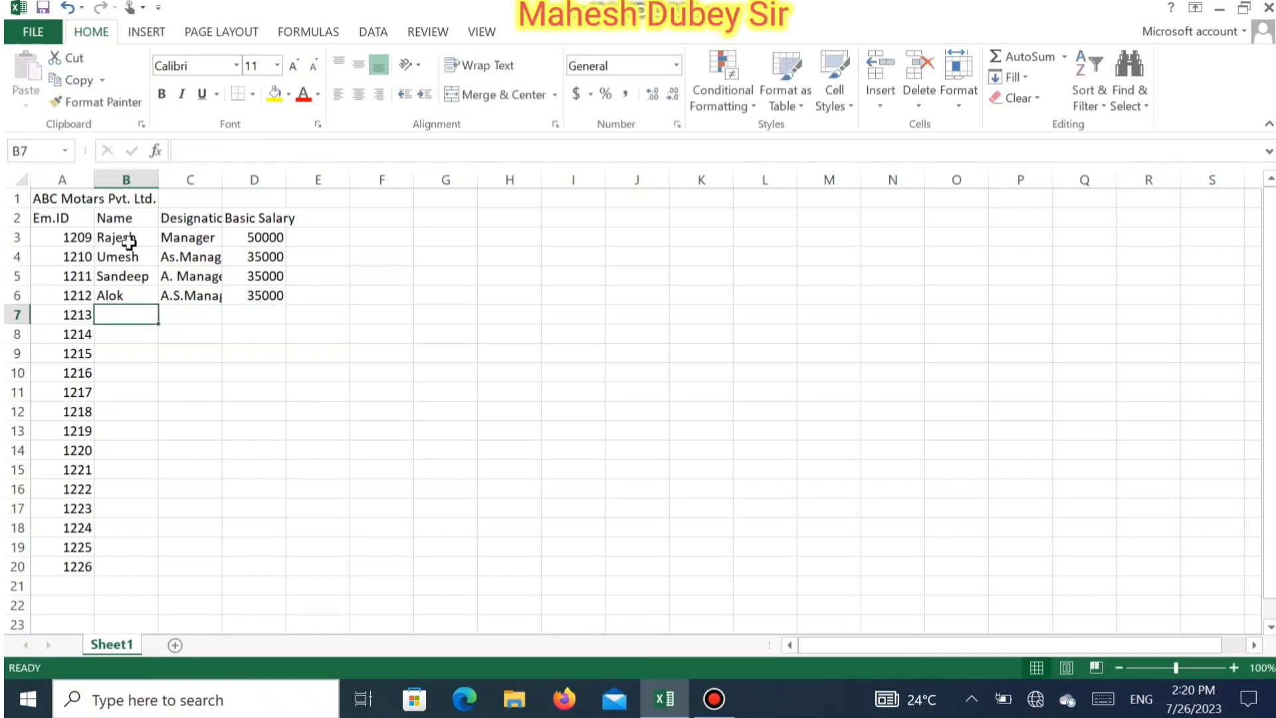
Step: Fill row 7 with the fifth employee's name, the designation "Peon" and a basic salary of 10000
{"action": "type", "text": "Sande"}
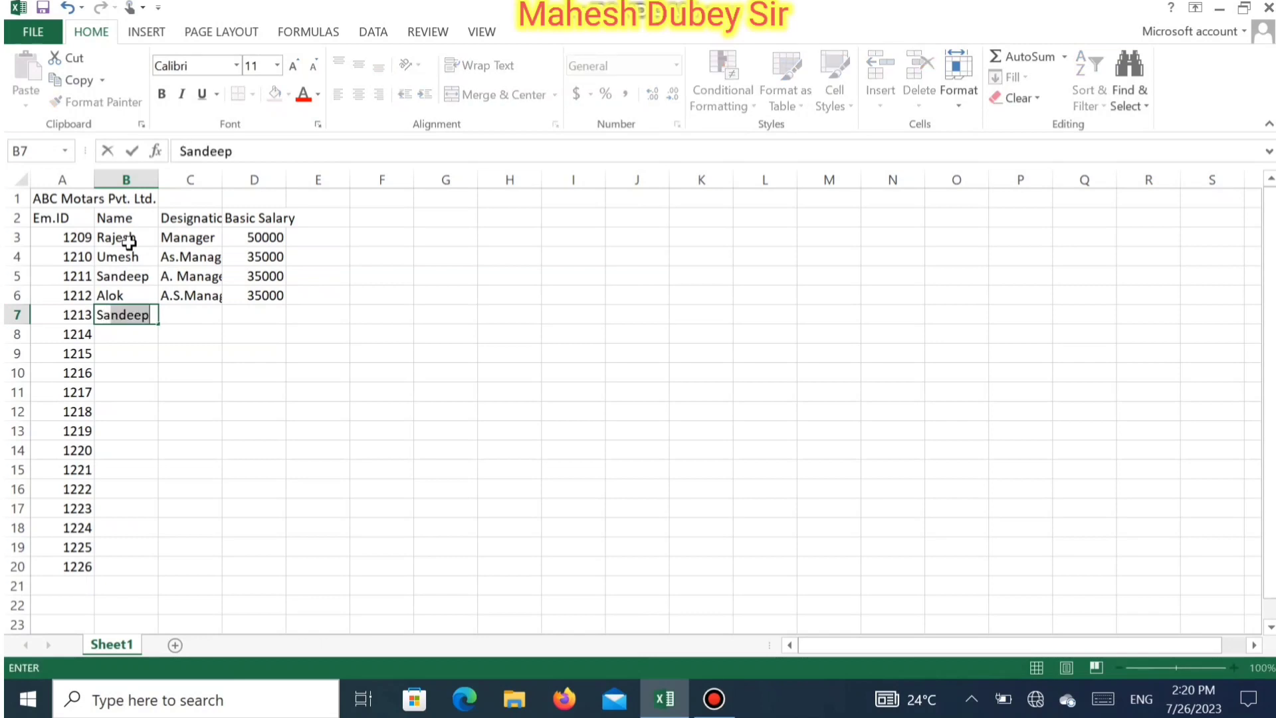
{"action": "key", "text": "BackSpace"}
{"action": "key", "text": "BackSpace"}
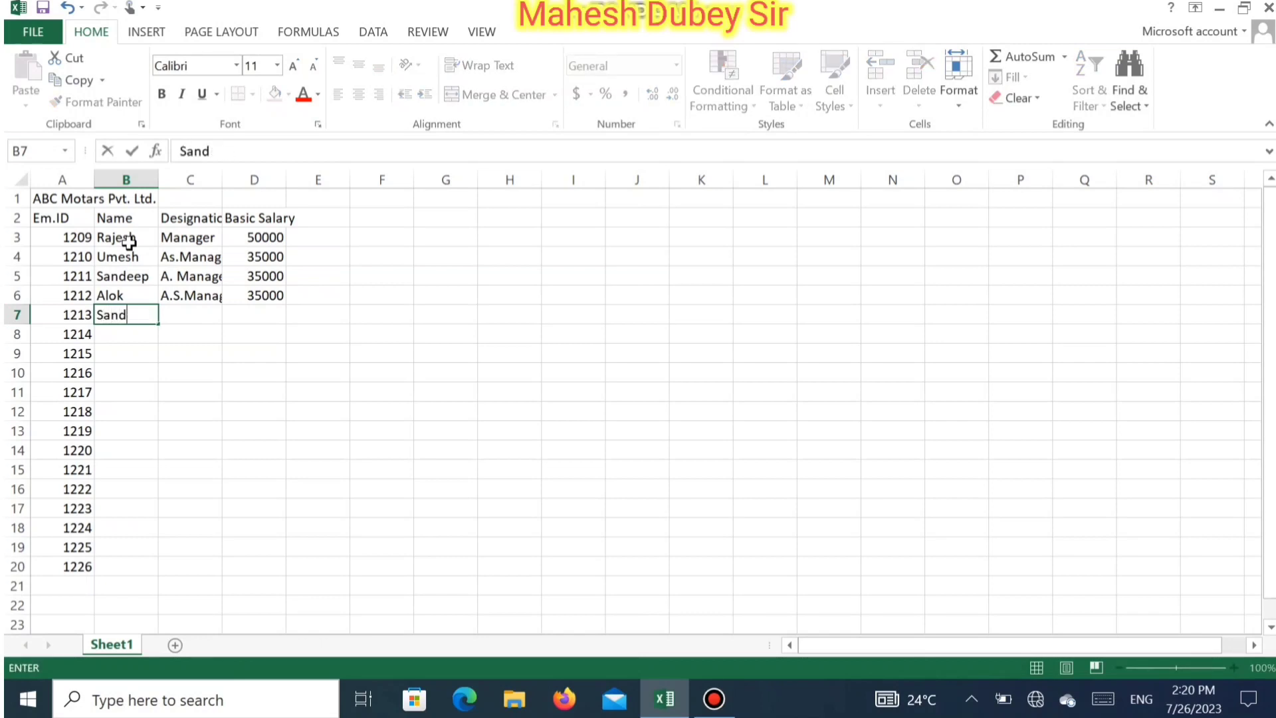
{"action": "key", "text": "BackSpace"}
{"action": "type", "text": "jay"}
{"action": "key", "text": "Tab"}
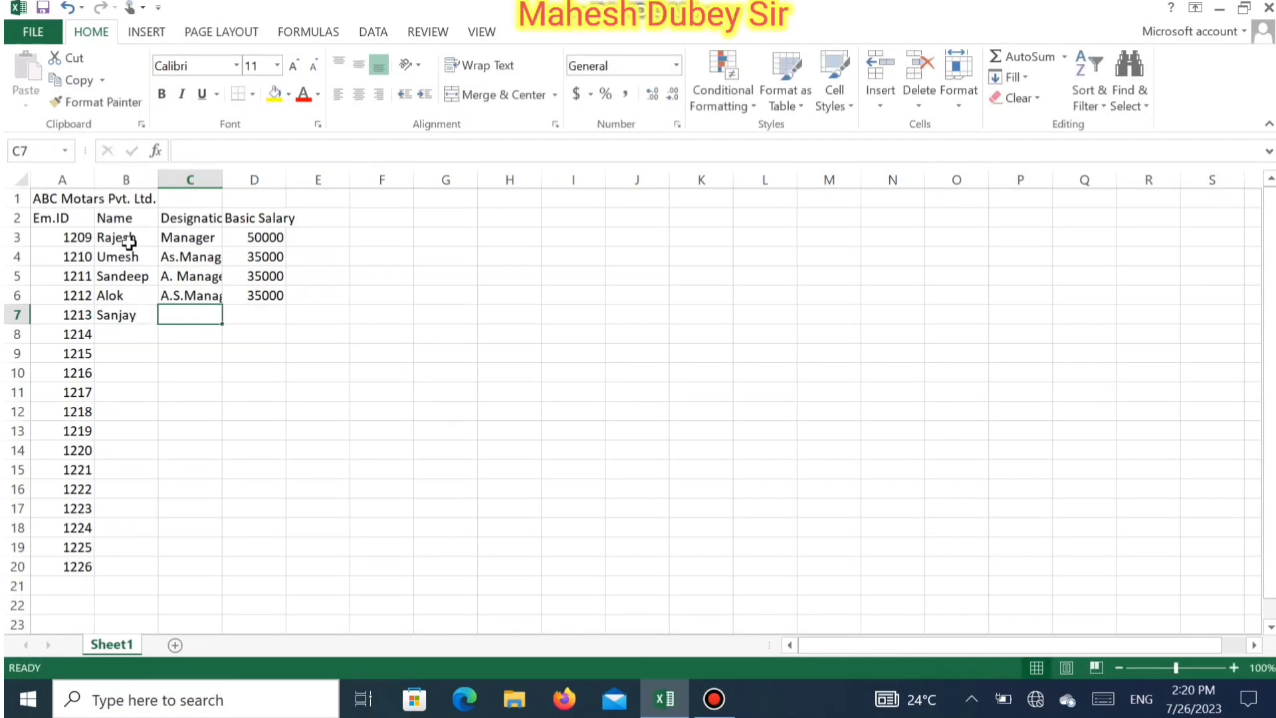
{"action": "type", "text": "Peon"}
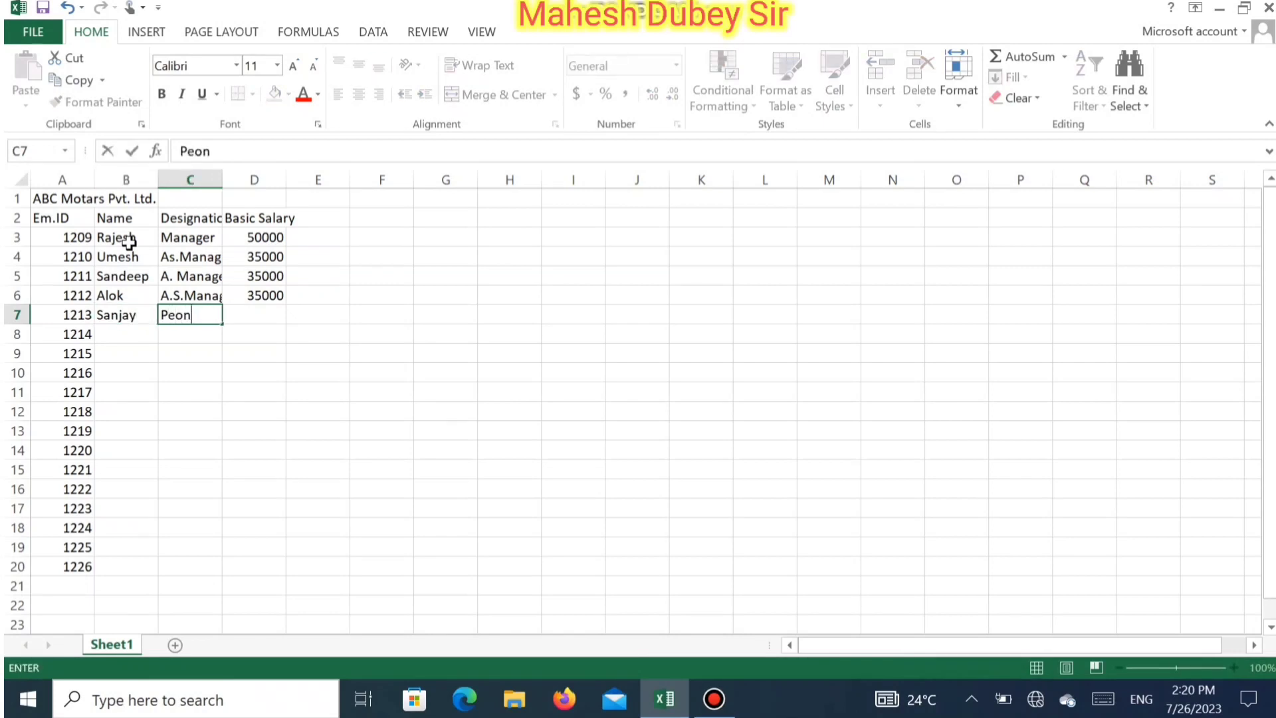
{"action": "key", "text": "Tab"}
{"action": "type", "text": "10000"}
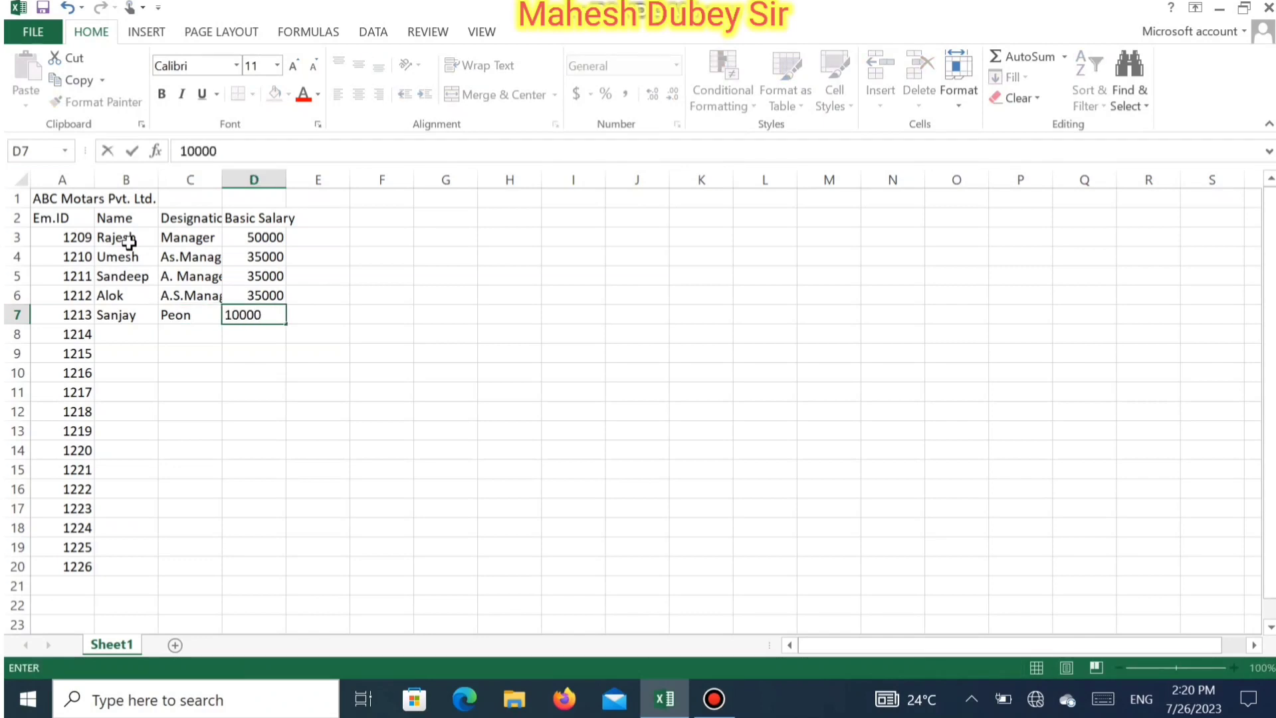
{"action": "key", "text": "Return"}
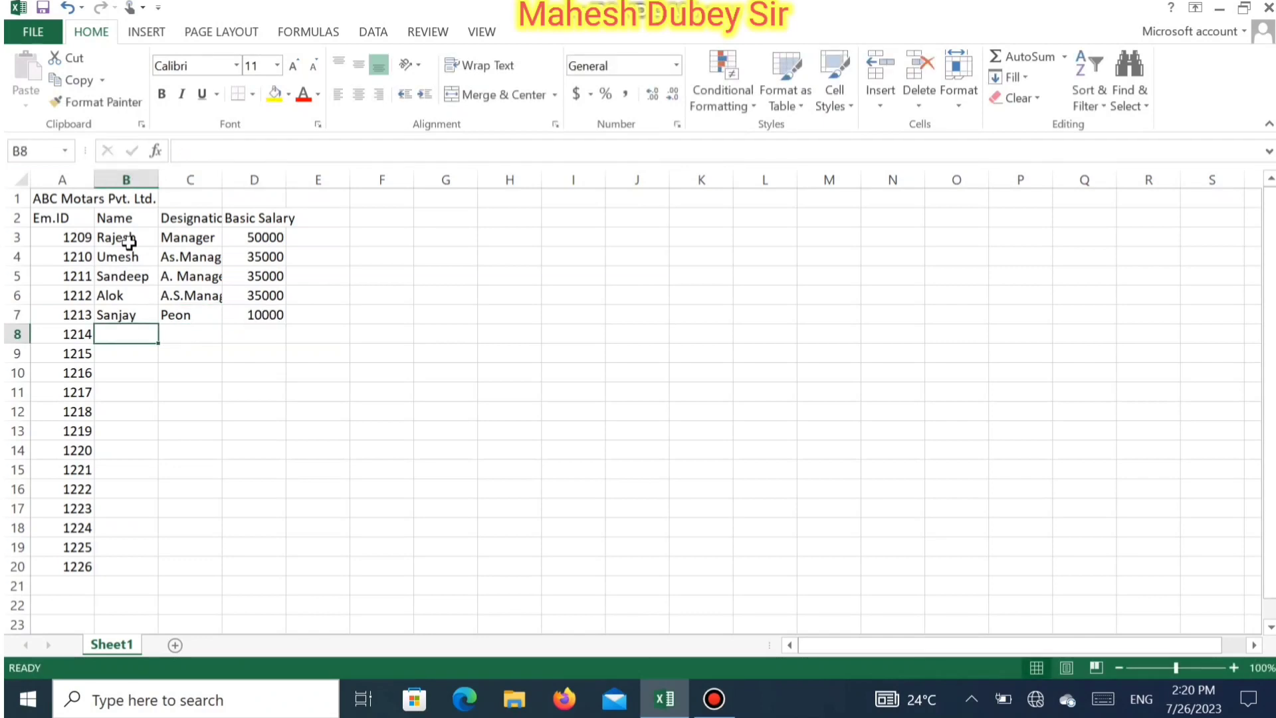
Step: Fill row 8 with the sixth employee's name, the designation "Worker" and a basic salary of 25000
{"action": "type", "text": "Kamlesh"}
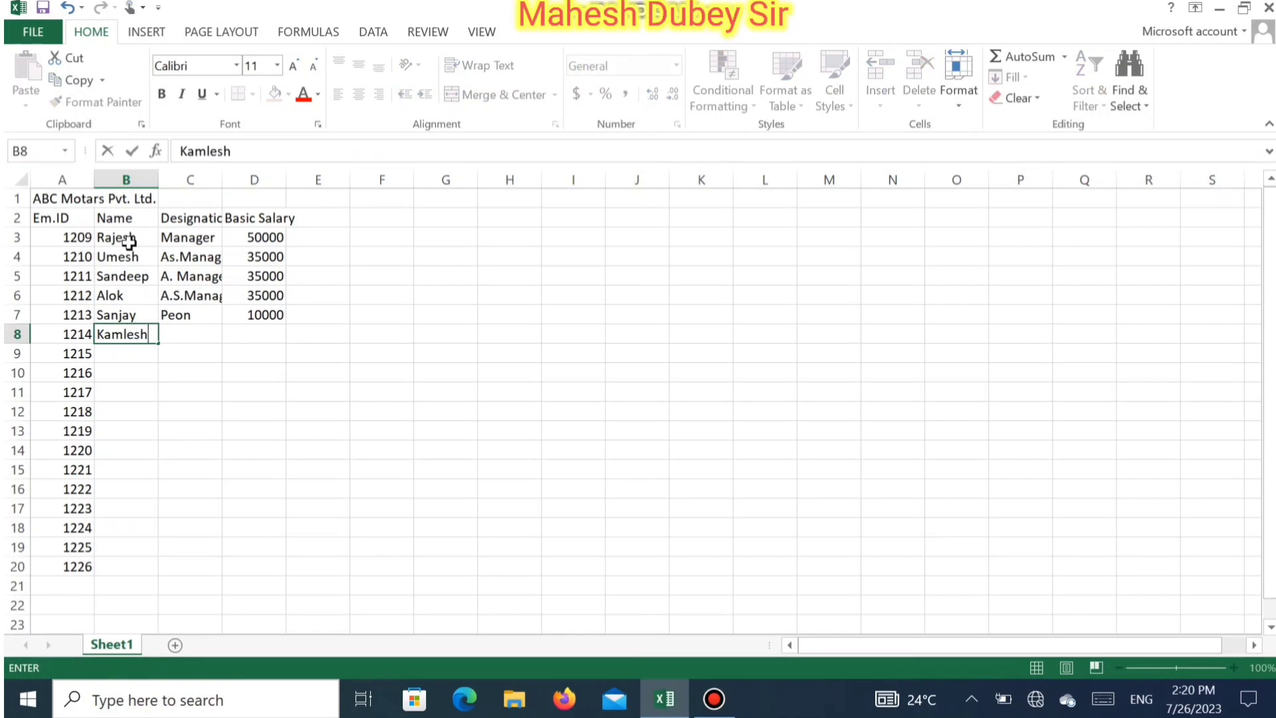
{"action": "key", "text": "Tab"}
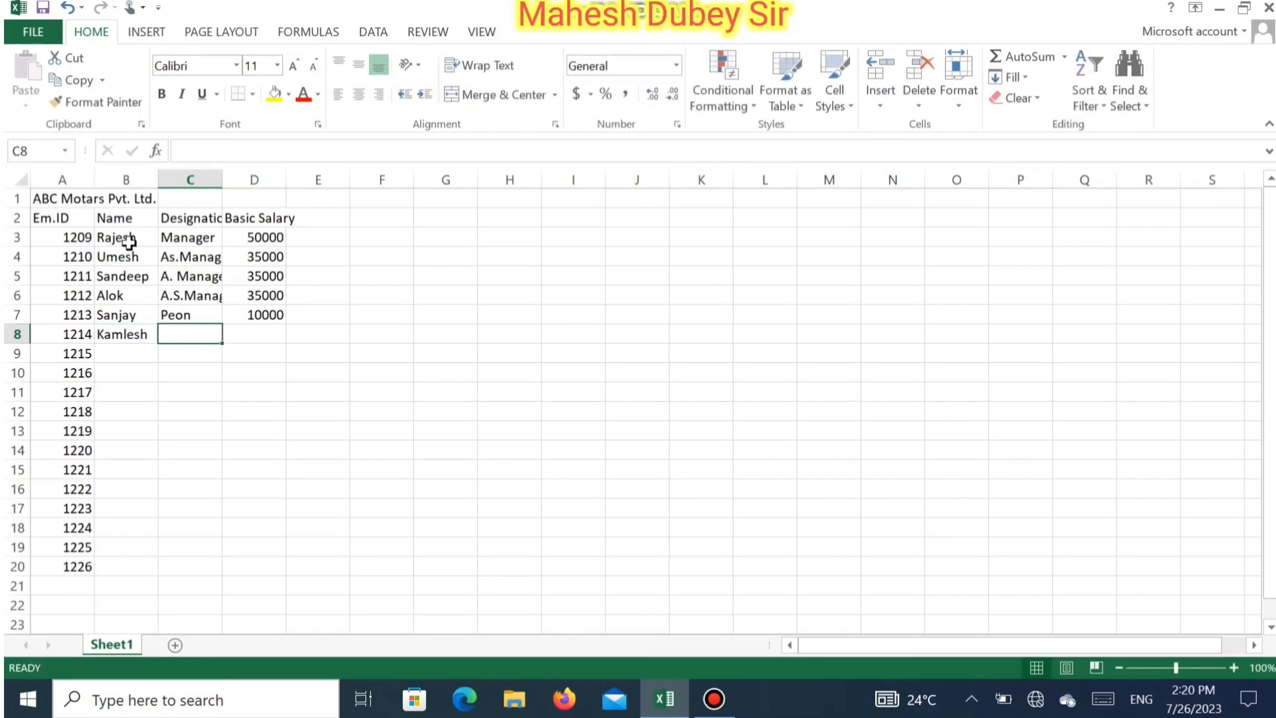
{"action": "type", "text": "Worker"}
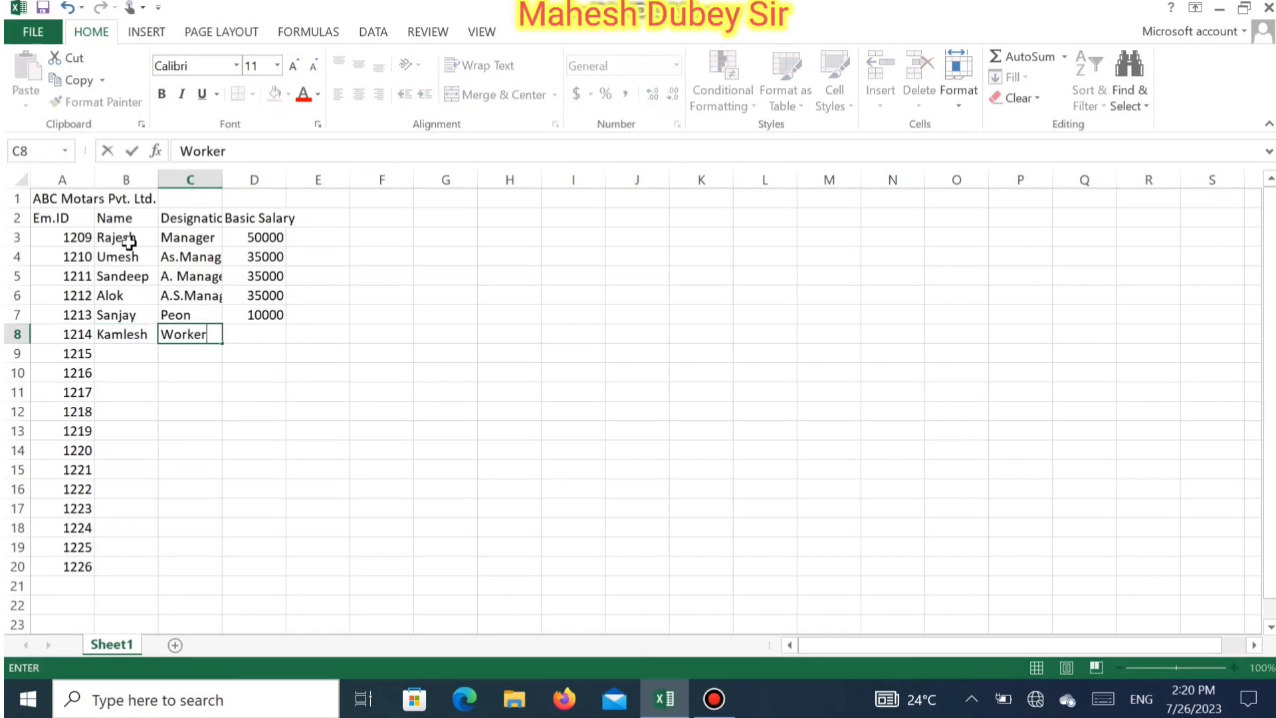
{"action": "key", "text": "Tab"}
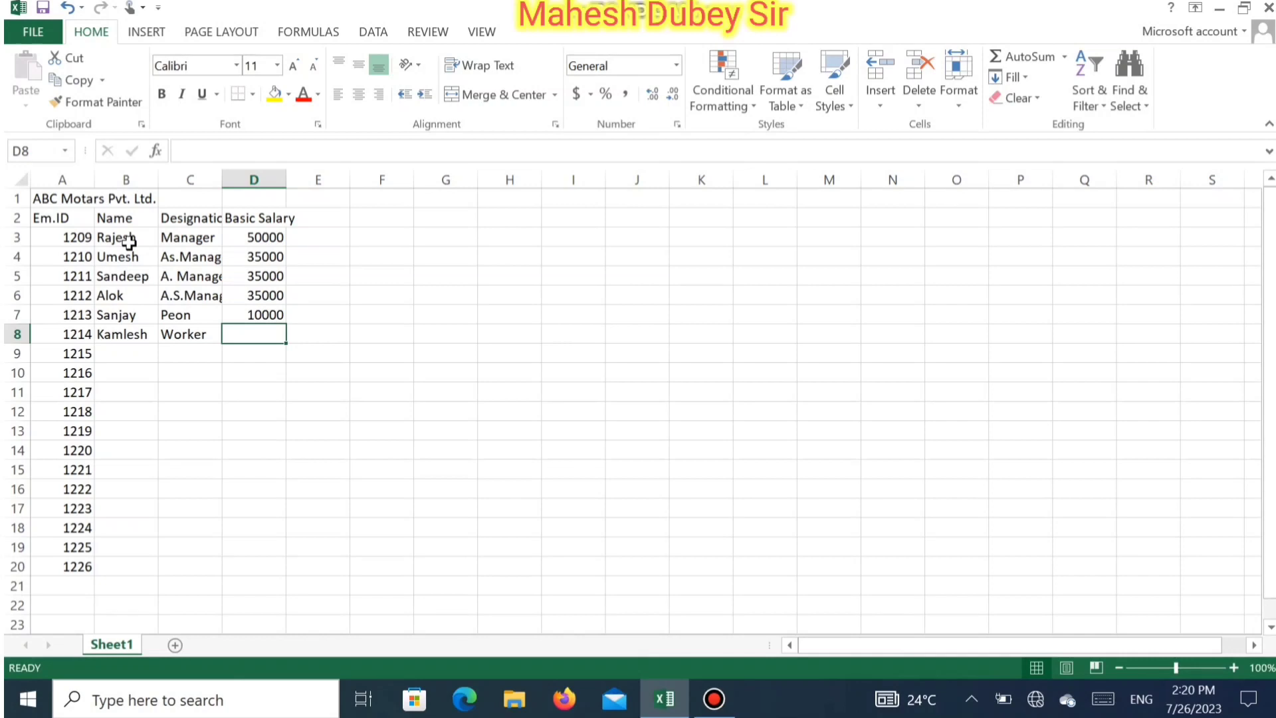
{"action": "type", "text": "25000"}
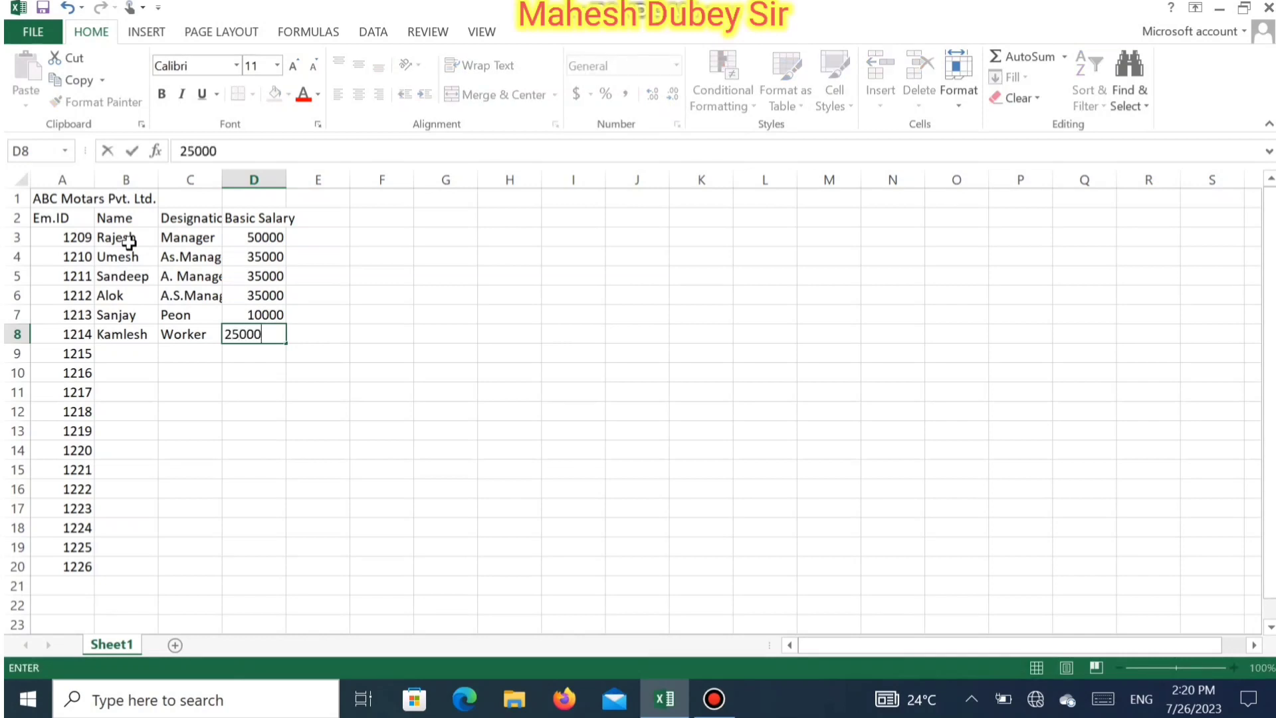
{"action": "key", "text": "Return"}
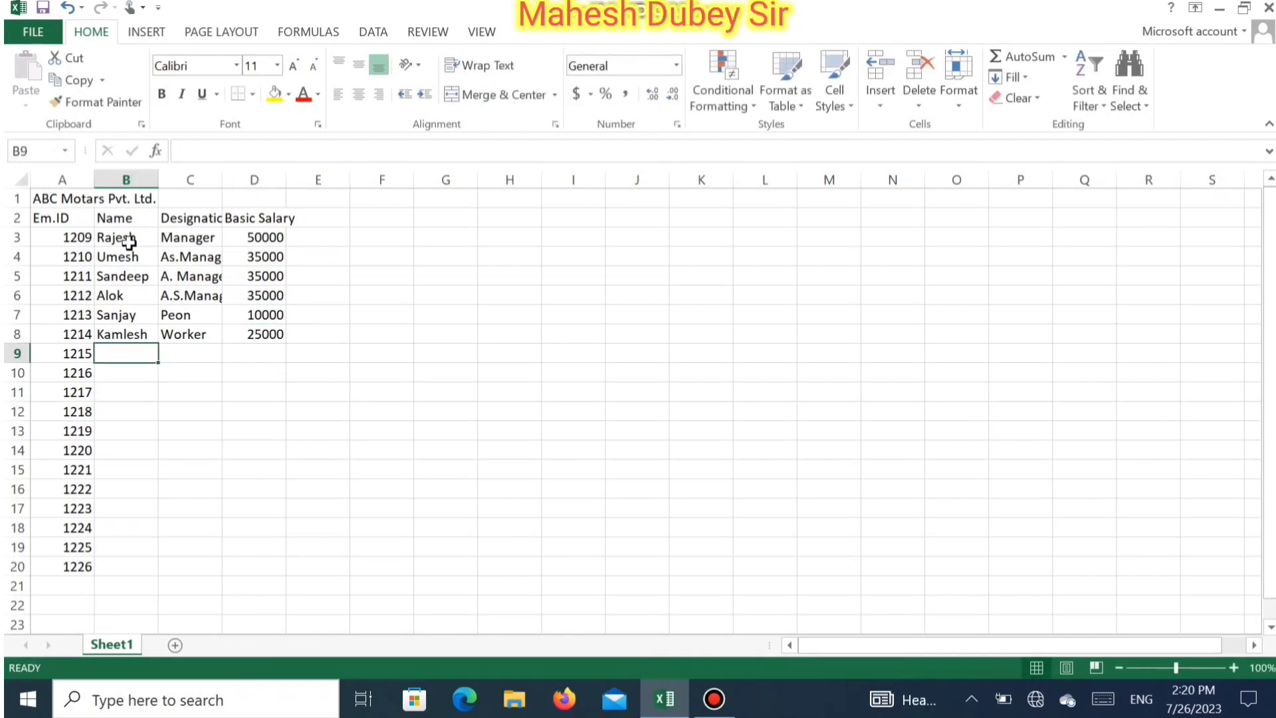
Step: Fill row 9 with the seventh employee's name, the designation "Worker" and a basic salary of 25000
{"action": "type", "text": "Jeet"}
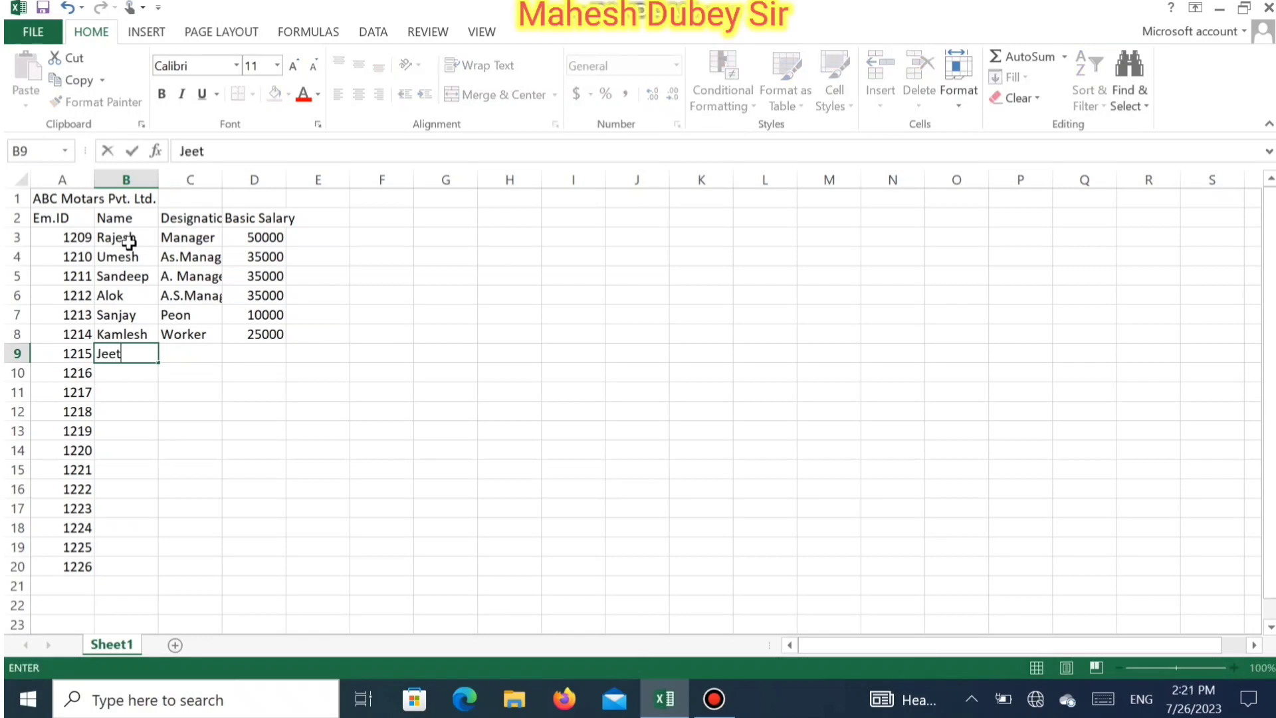
{"action": "type", "text": "endra"}
{"action": "key", "text": "ctrl+Return"}
{"action": "key", "text": "Tab"}
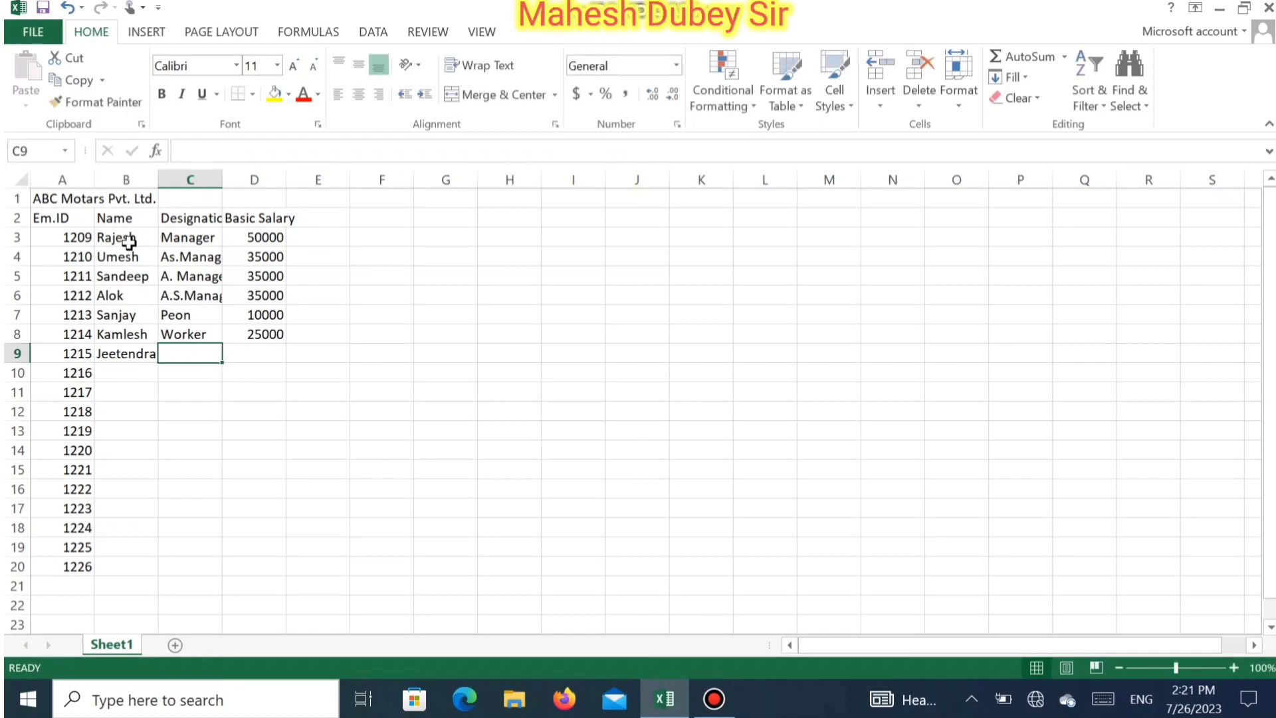
{"action": "type", "text": "Worker"}
{"action": "key", "text": "Tab"}
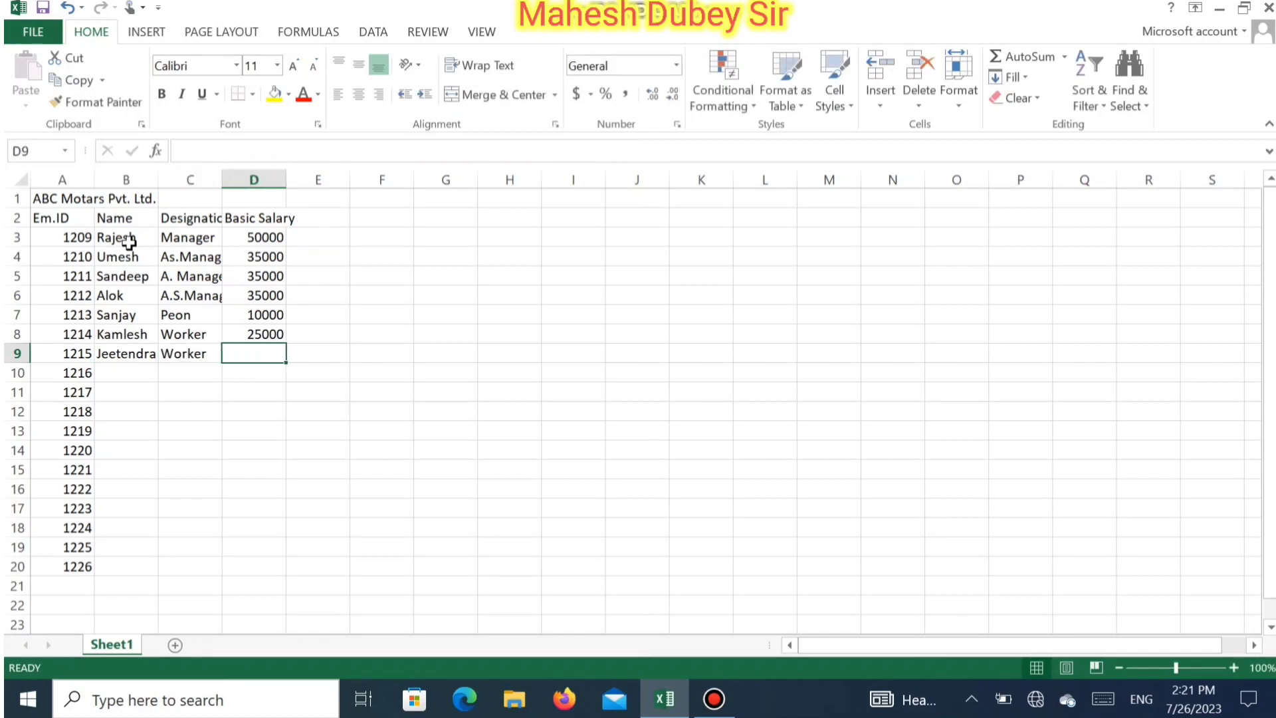
{"action": "type", "text": "25000"}
{"action": "key", "text": "Return"}
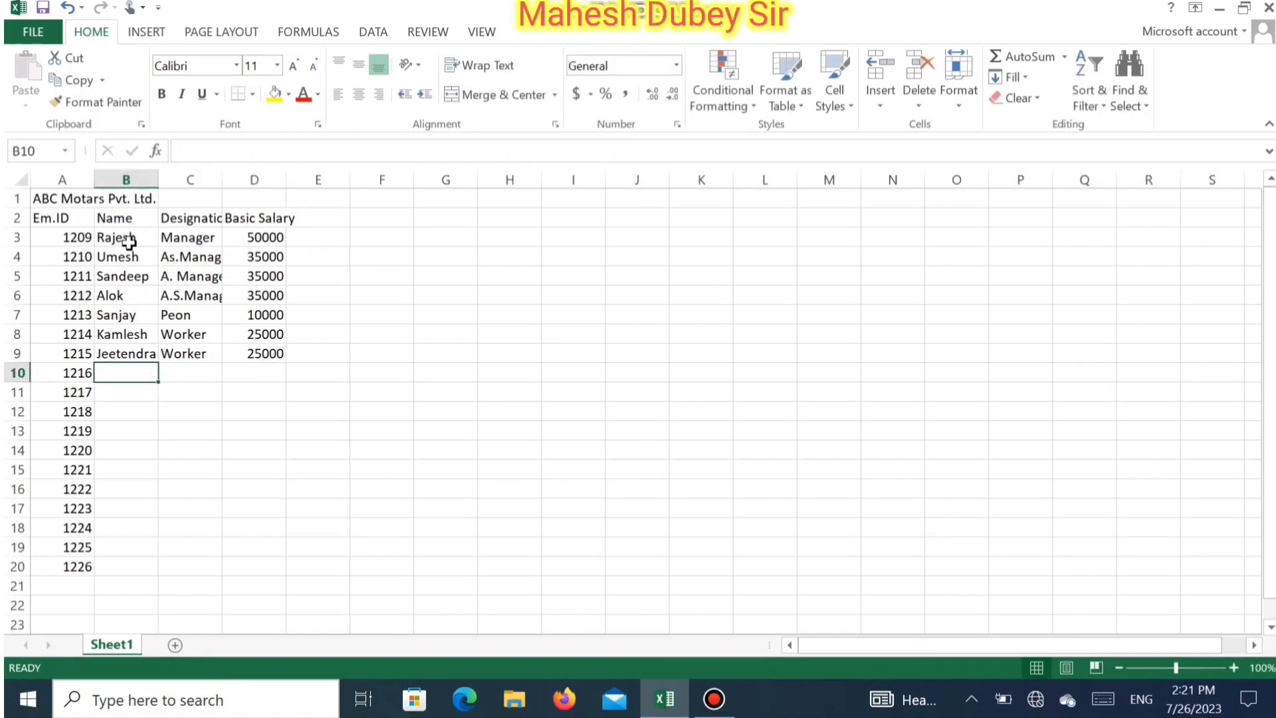
Step: Fill row 10 with the eighth employee's name, the designation "Worker" and a basic salary of 25000
{"action": "type", "text": "Javed"}
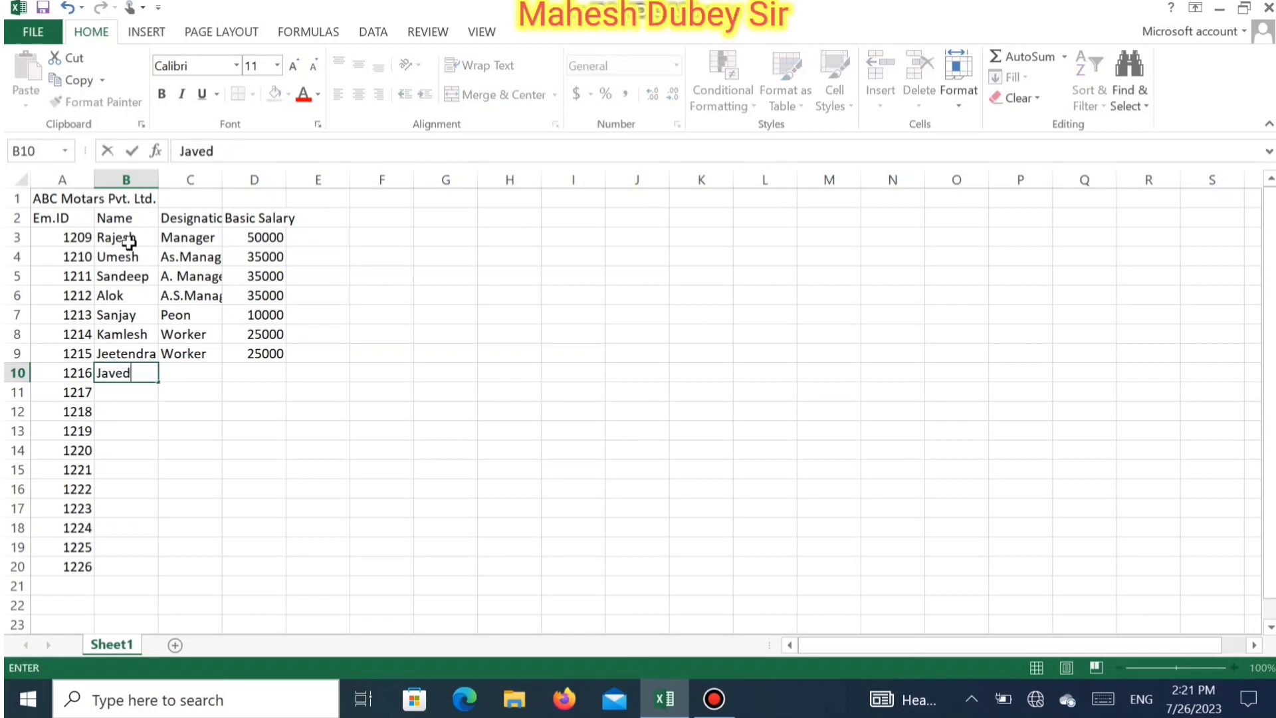
{"action": "key", "text": "Tab"}
{"action": "type", "text": "Worker"}
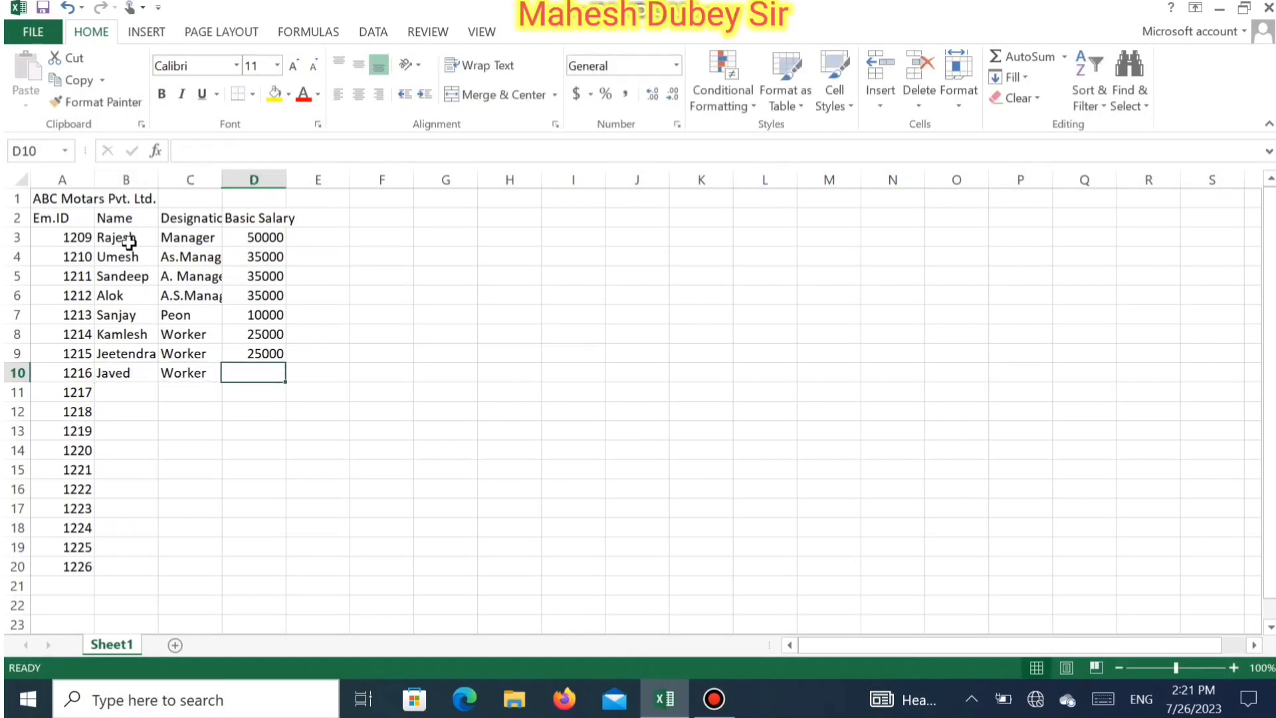
{"action": "key", "text": "Tab"}
{"action": "type", "text": "25000"}
{"action": "key", "text": "Return"}
{"action": "key", "text": "ctrl"}
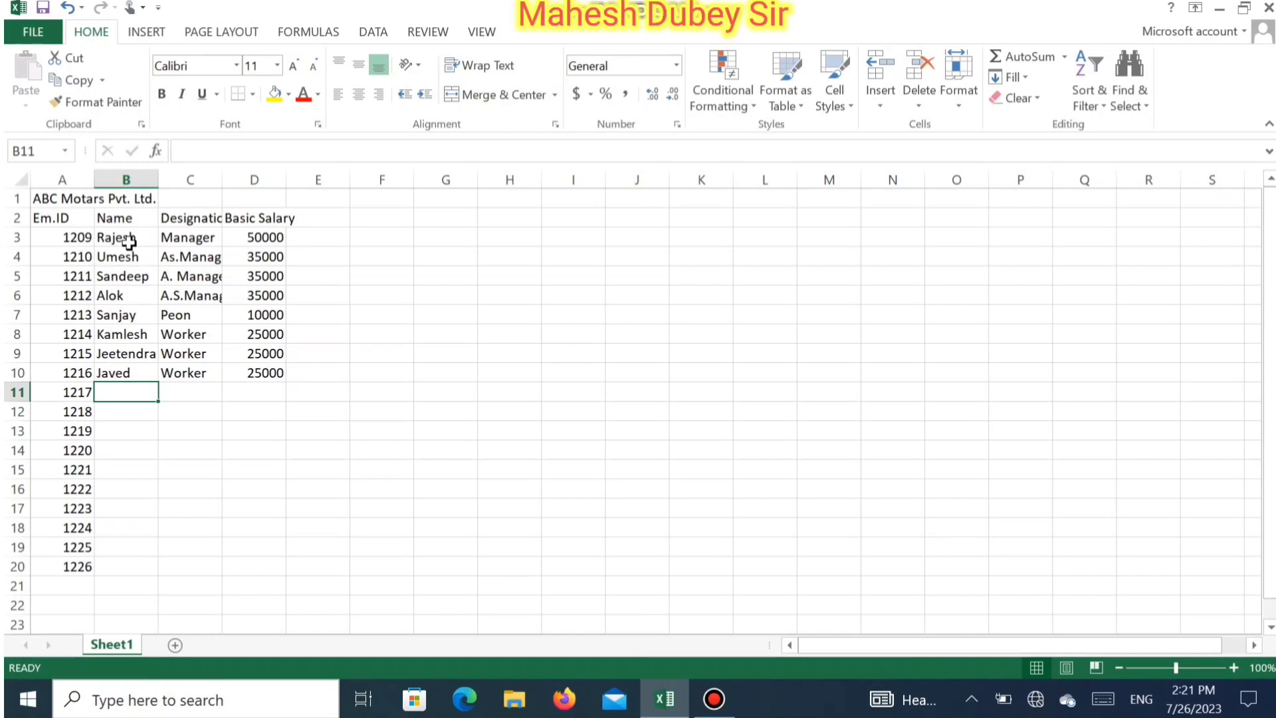
Step: Enter the ninth employee's name in row 11 and copy the designation "Worker" and basic salary 25000 from the row above
{"action": "type", "text": "Bihari"}
{"action": "key", "text": "Tab"}
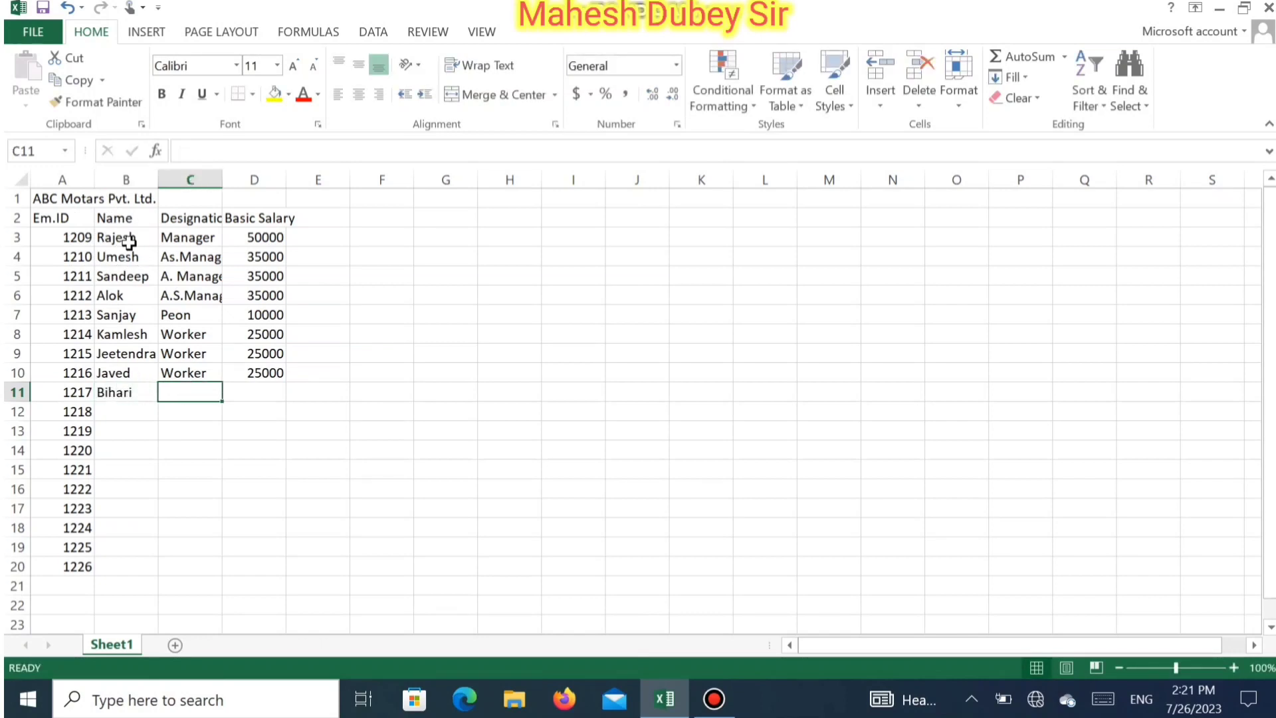
{"action": "key", "text": "ctrl+d"}
{"action": "key", "text": "Tab"}
{"action": "key", "text": "ctrl+d"}
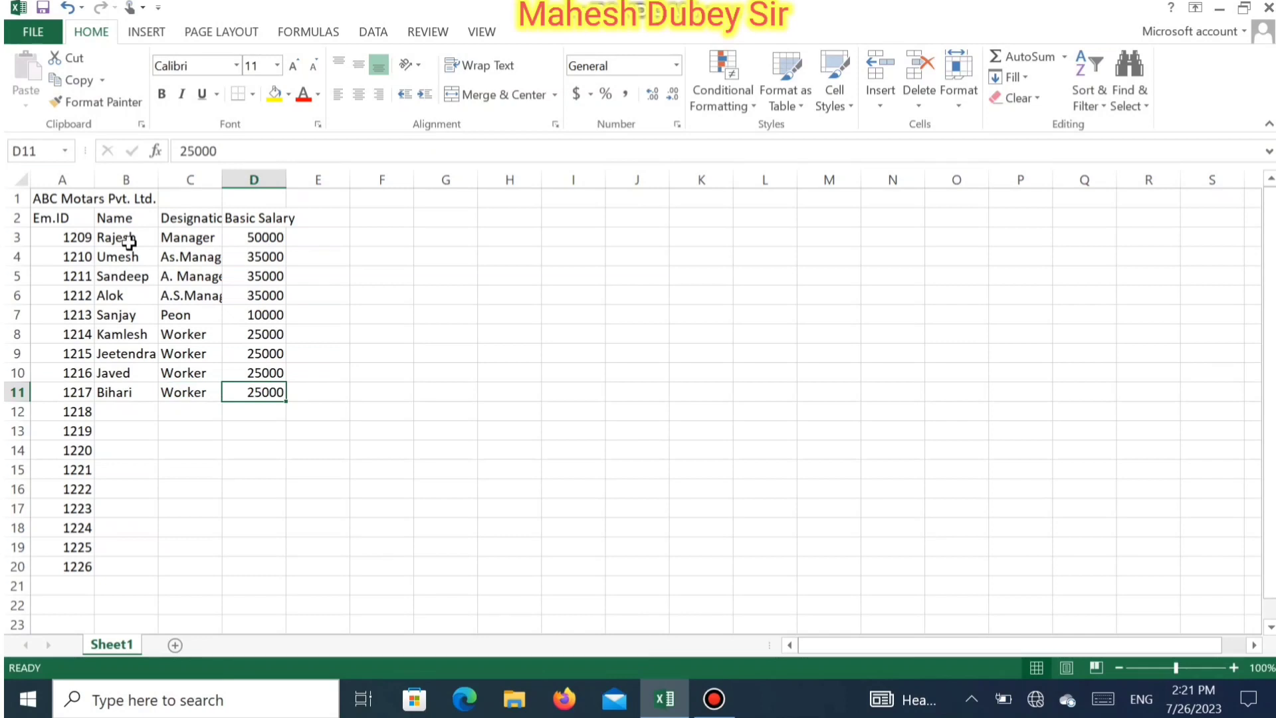
{"action": "key", "text": "Return"}
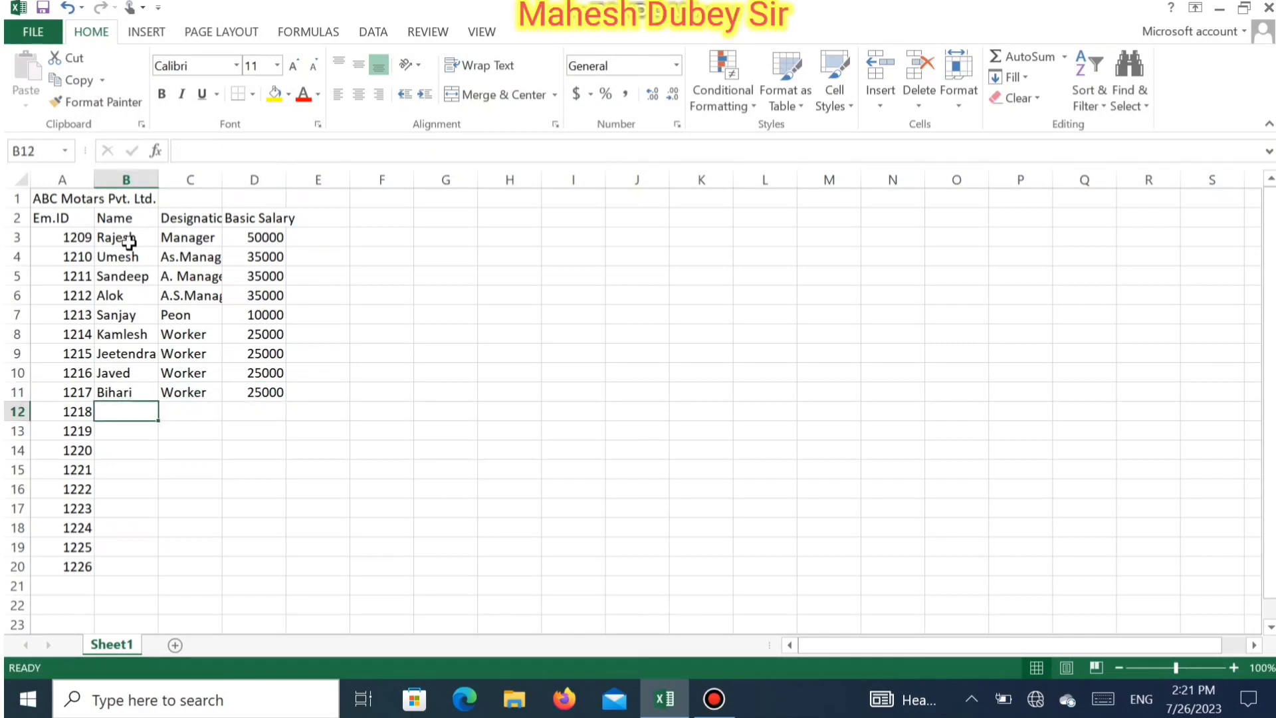
Step: Enter the tenth employee's name in row 12 and copy the designation "Worker" and basic salary 25000 from the row above
{"action": "type", "text": "Aman"}
{"action": "key", "text": "Tab"}
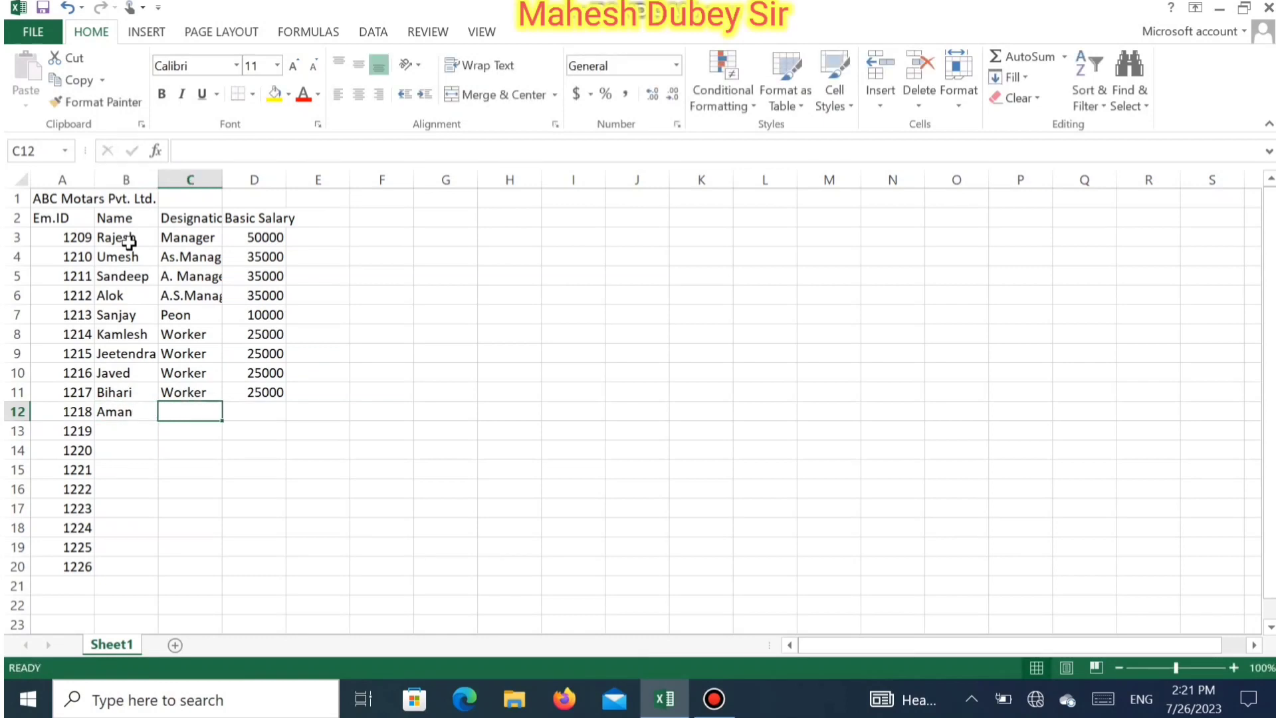
{"action": "key", "text": "ctrl+d"}
{"action": "key", "text": "Tab"}
{"action": "key", "text": "ctrl+d"}
{"action": "key", "text": "Return"}
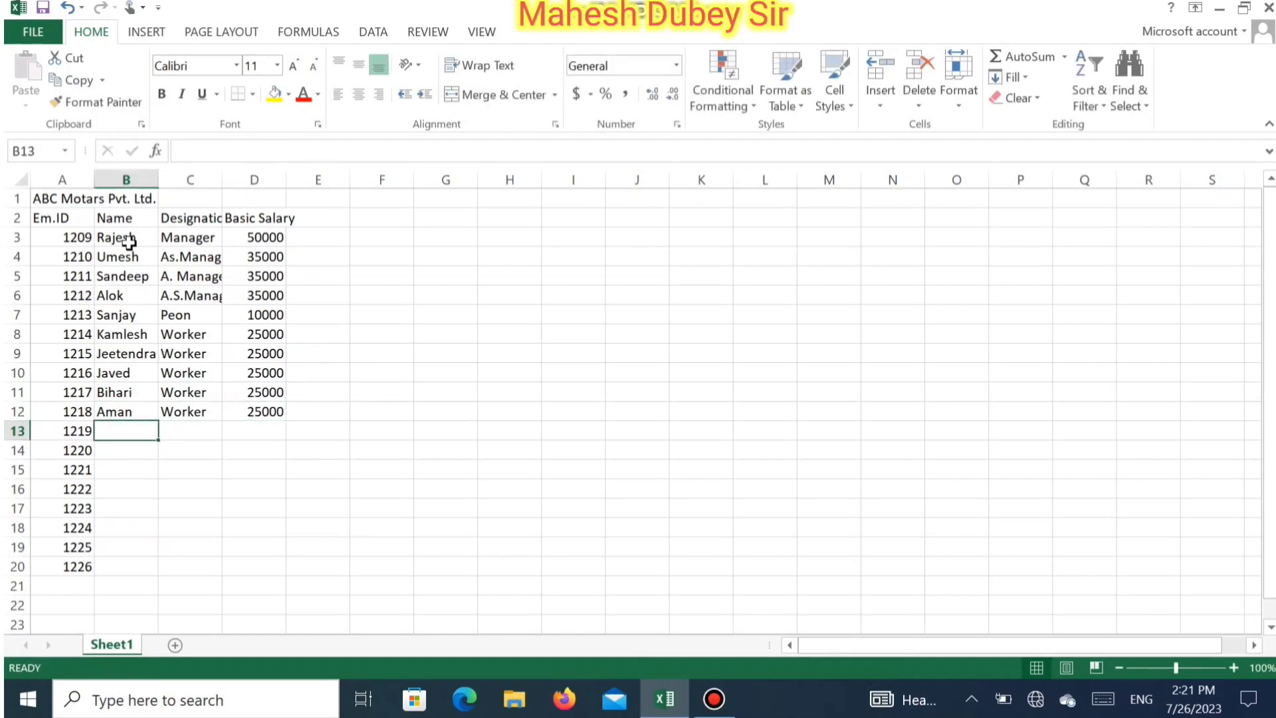
Step: Enter the eleventh employee's name in row 13 and copy the designation "Worker" and basic salary 25000 from the row above
{"action": "type", "text": "Vikash"}
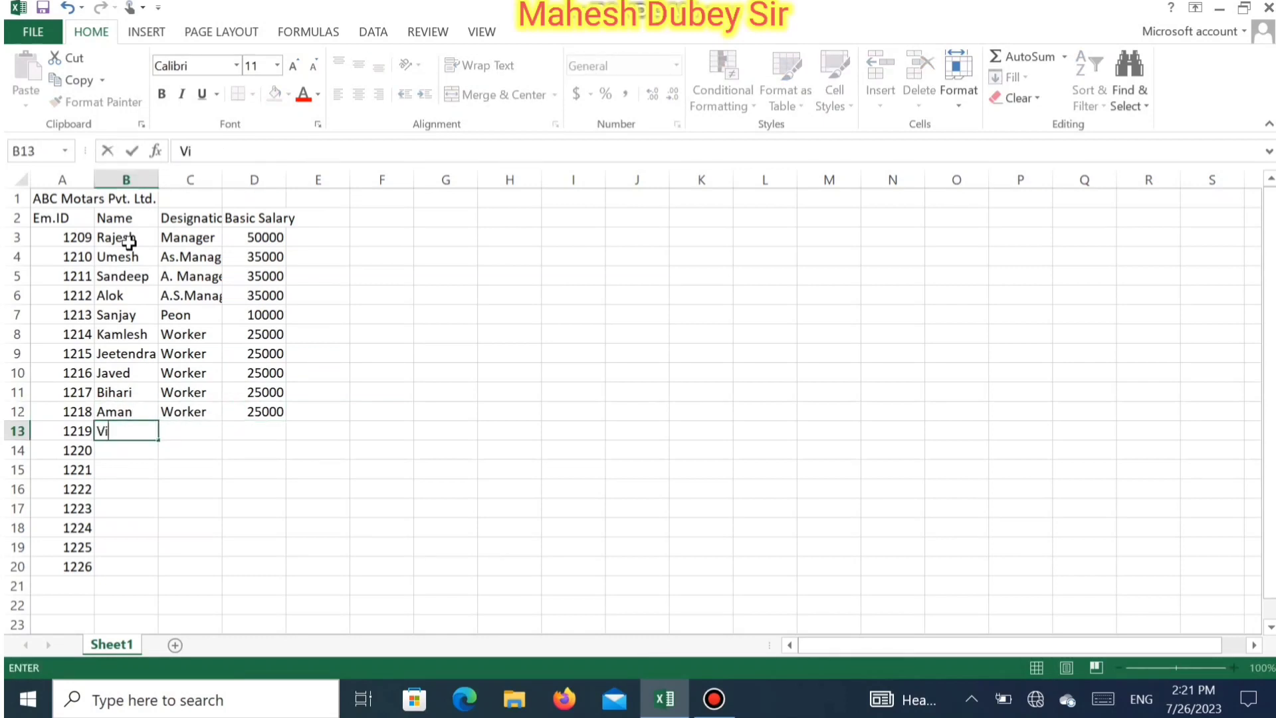
{"action": "key", "text": "Tab"}
{"action": "key", "text": "ctrl+d"}
{"action": "key", "text": "Tab"}
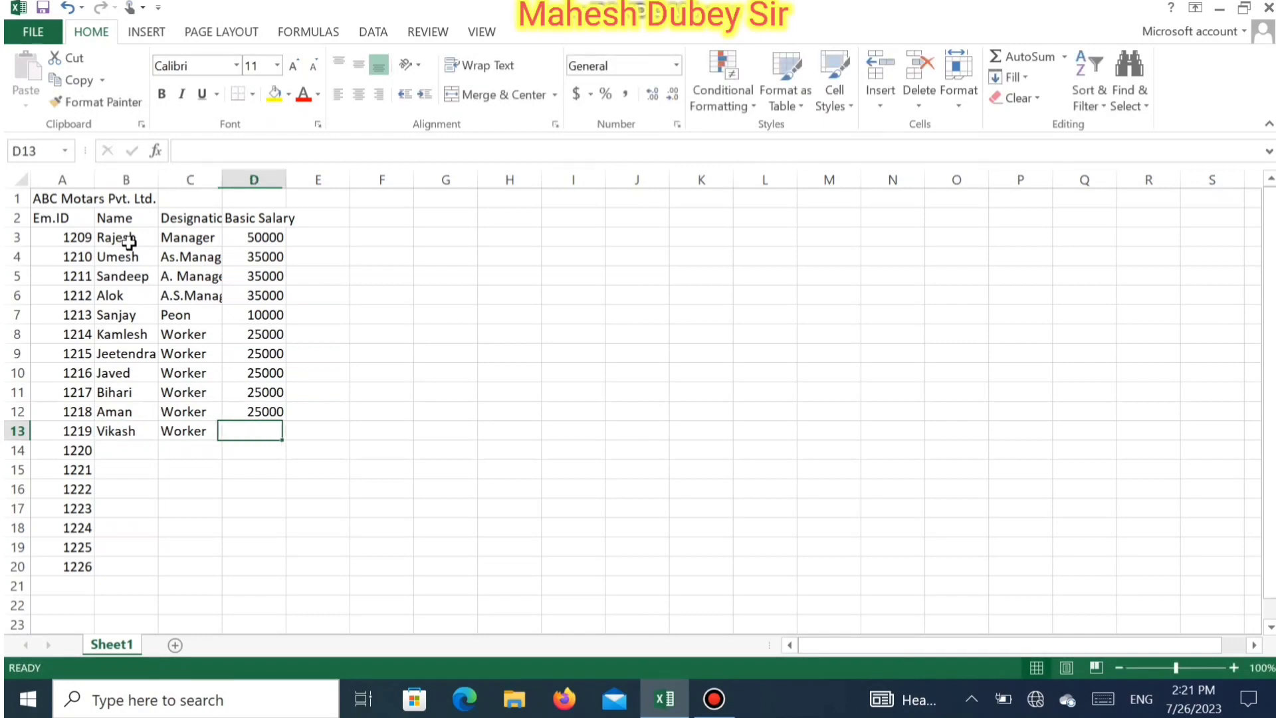
{"action": "key", "text": "ctrl+d"}
{"action": "key", "text": "Return"}
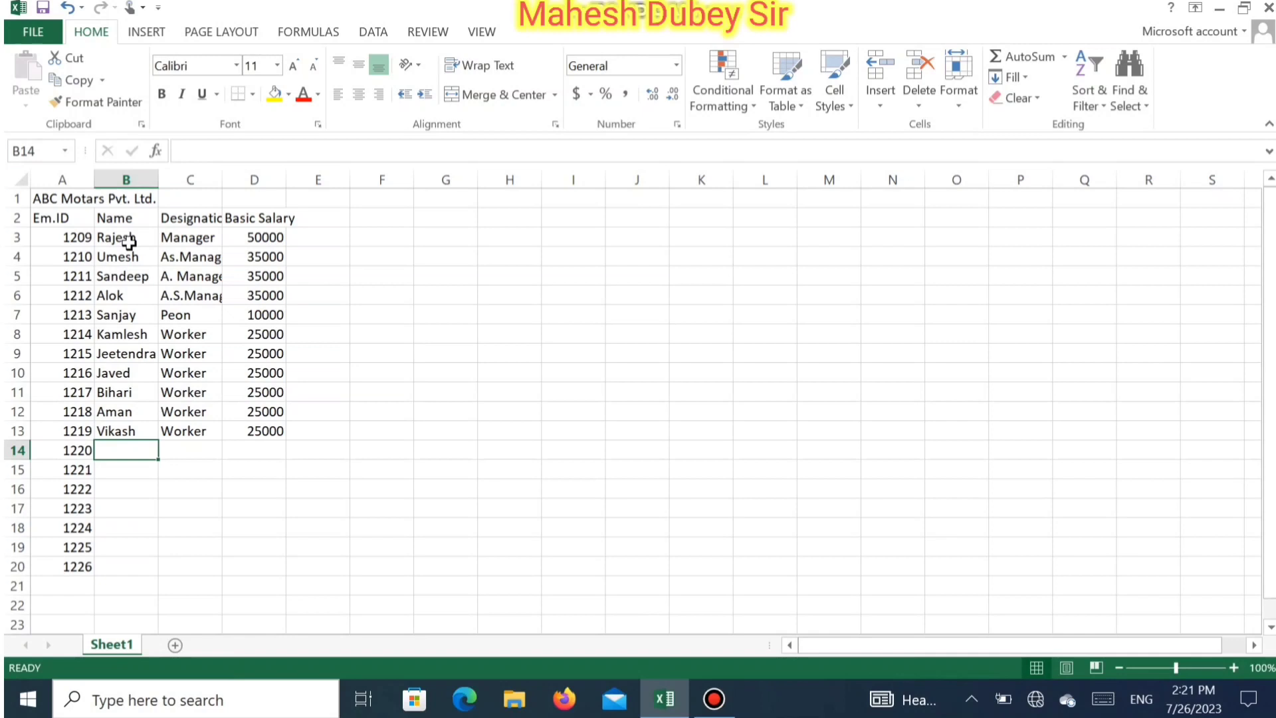
Step: Enter the twelfth employee's name in row 14 and copy the designation "Worker" and basic salary 25000 from the row above
{"action": "type", "text": "Ami"}
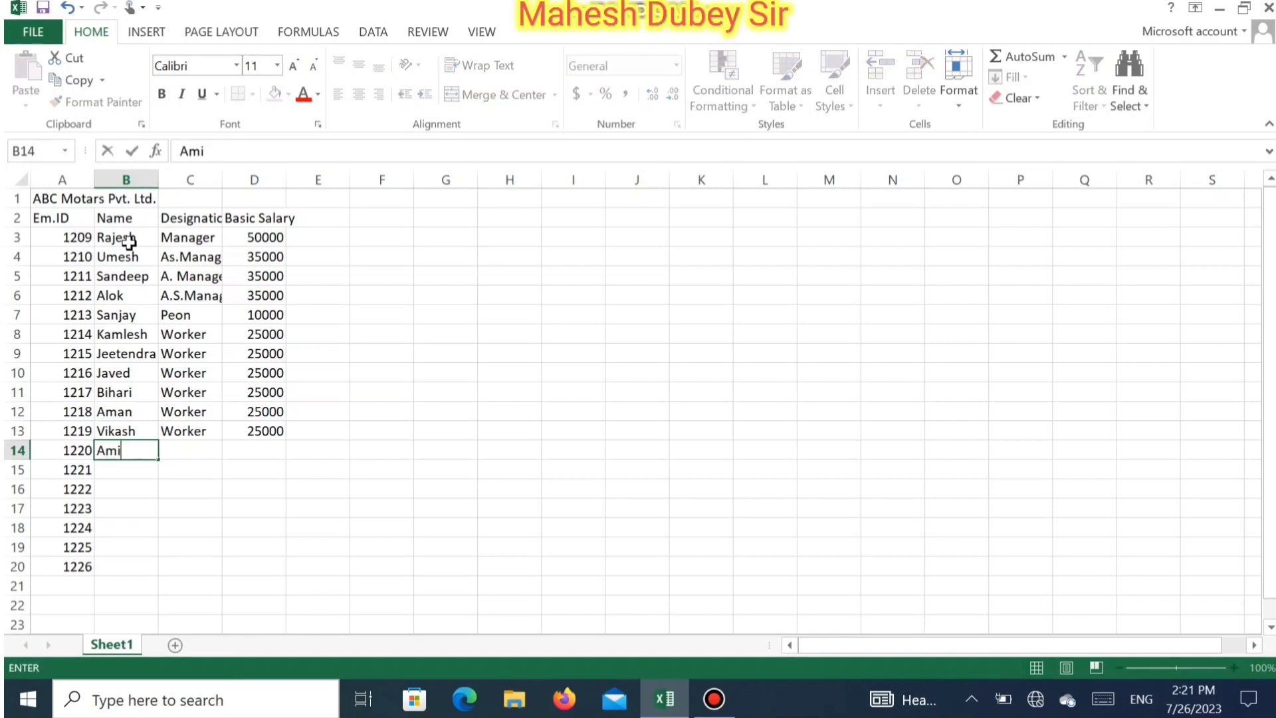
{"action": "type", "text": "t"}
{"action": "key", "text": "Tab"}
{"action": "key", "text": "ctrl+d"}
{"action": "key", "text": "Tab"}
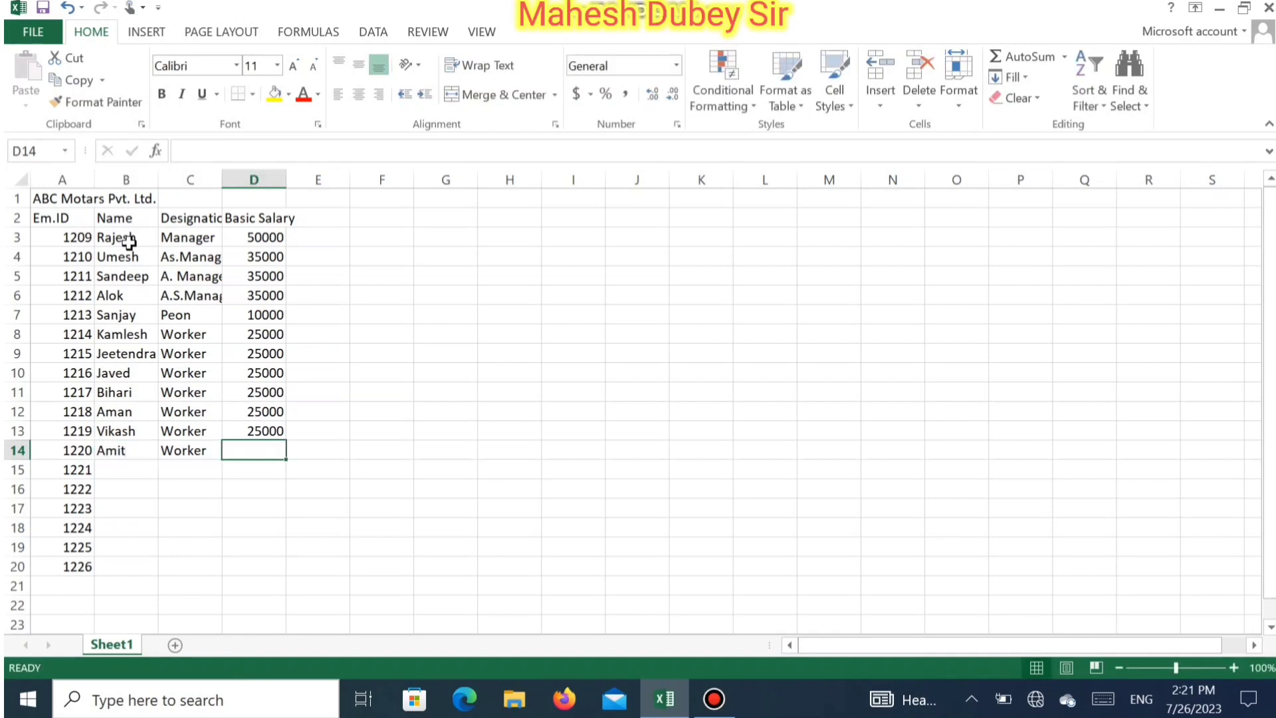
{"action": "key", "text": "ctrl+d"}
{"action": "key", "text": "Return"}
Step: Enter the thirteenth employee's name in row 15 and copy the designation "Worker" and basic salary 25000 from the row above
{"action": "type", "text": "Mohit"}
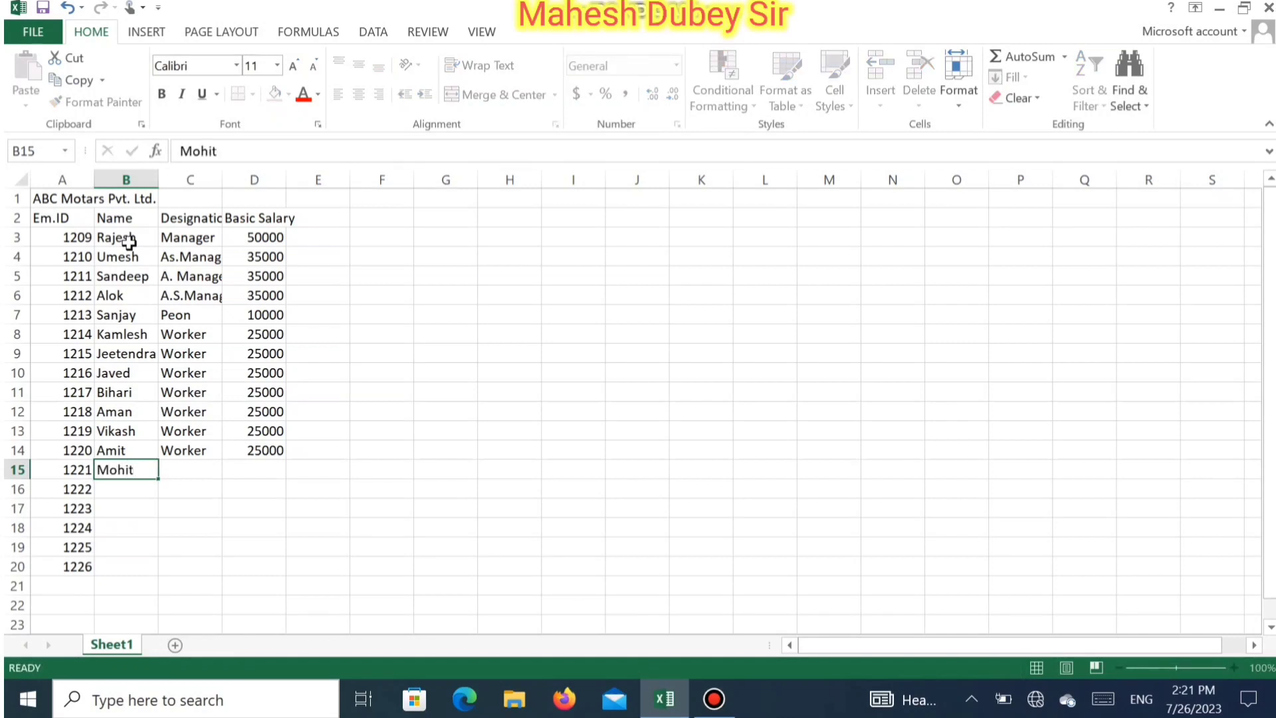
{"action": "key", "text": "Tab"}
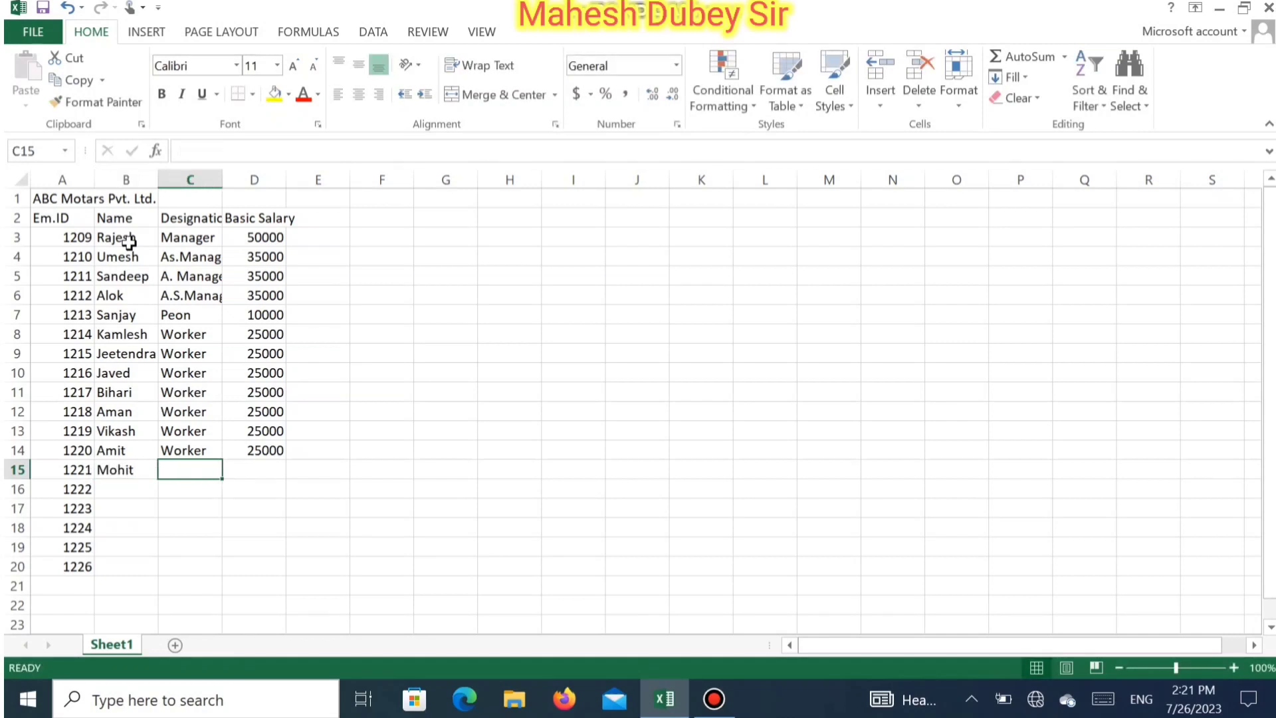
{"action": "key", "text": "ctrl+d"}
{"action": "key", "text": "Tab"}
{"action": "key", "text": "ctrl+d"}
{"action": "key", "text": "Return"}
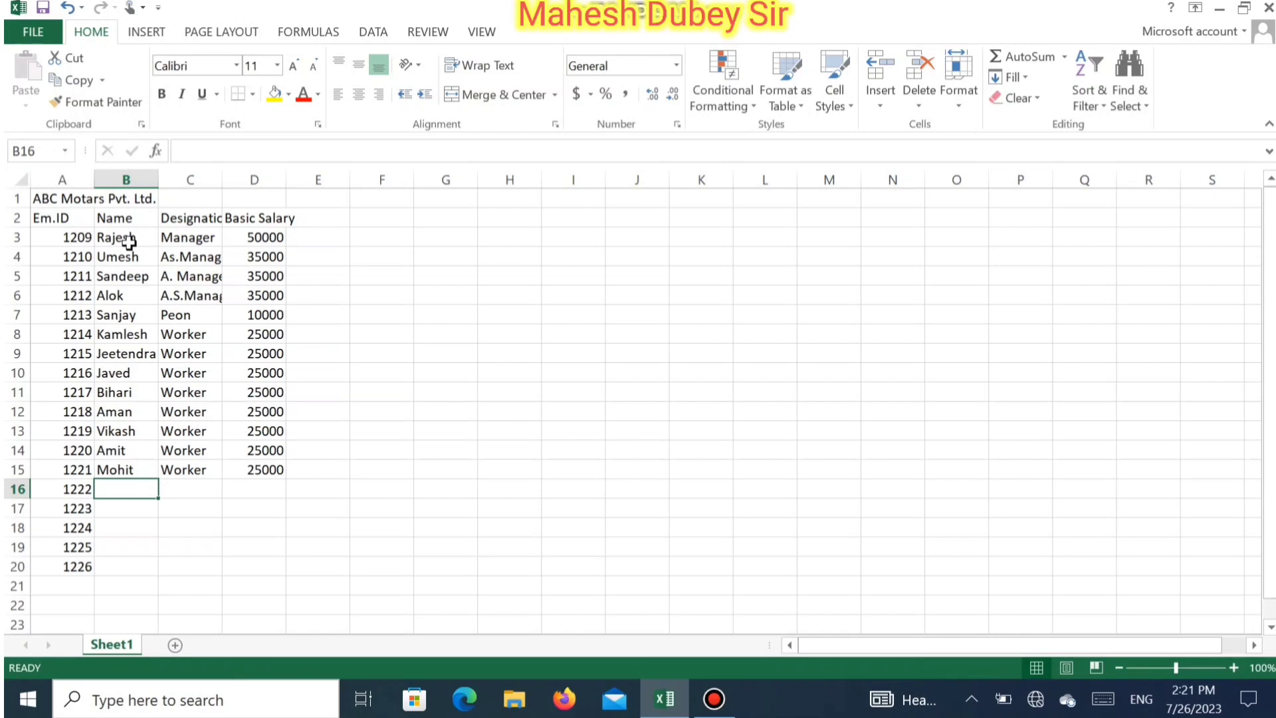
Step: Enter the fourteenth employee's name in row 16 and copy the designation "Worker" and basic salary 25000 from the row above
{"action": "type", "text": "De"}
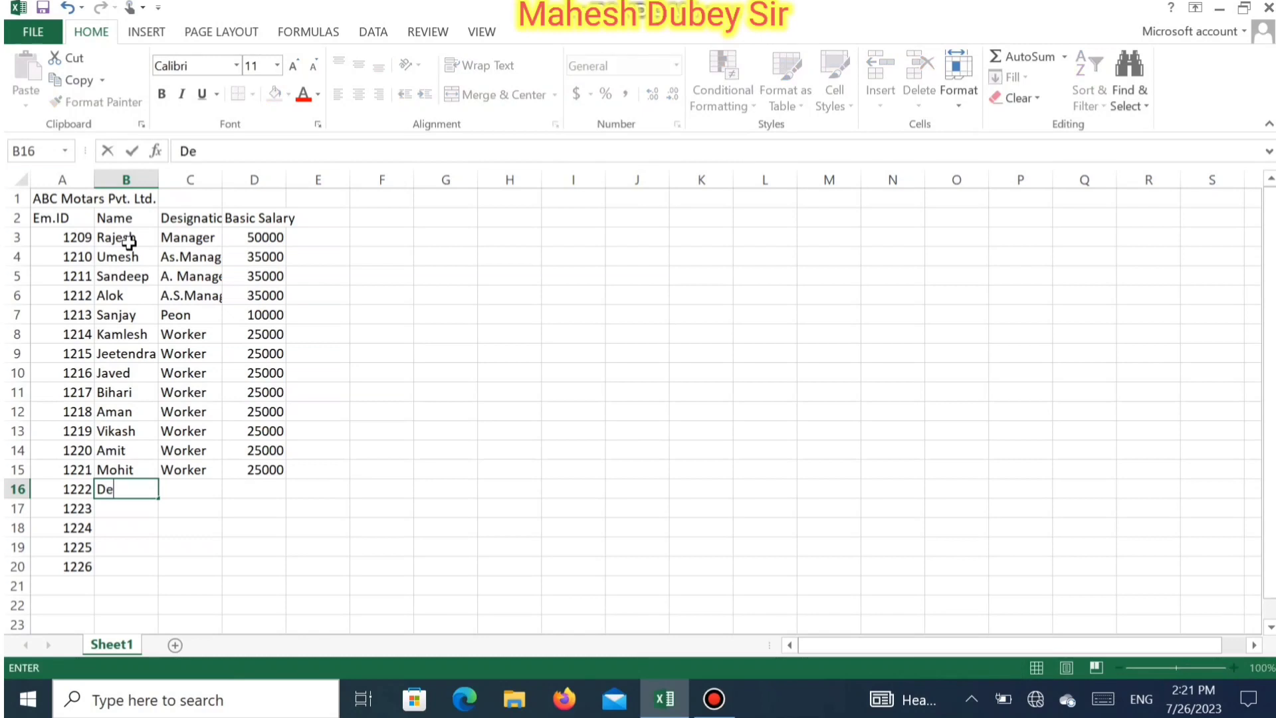
{"action": "type", "text": "vendra"}
{"action": "key", "text": "Tab"}
{"action": "key", "text": "ctrl+d"}
{"action": "key", "text": "Tab"}
{"action": "key", "text": "ctrl+d"}
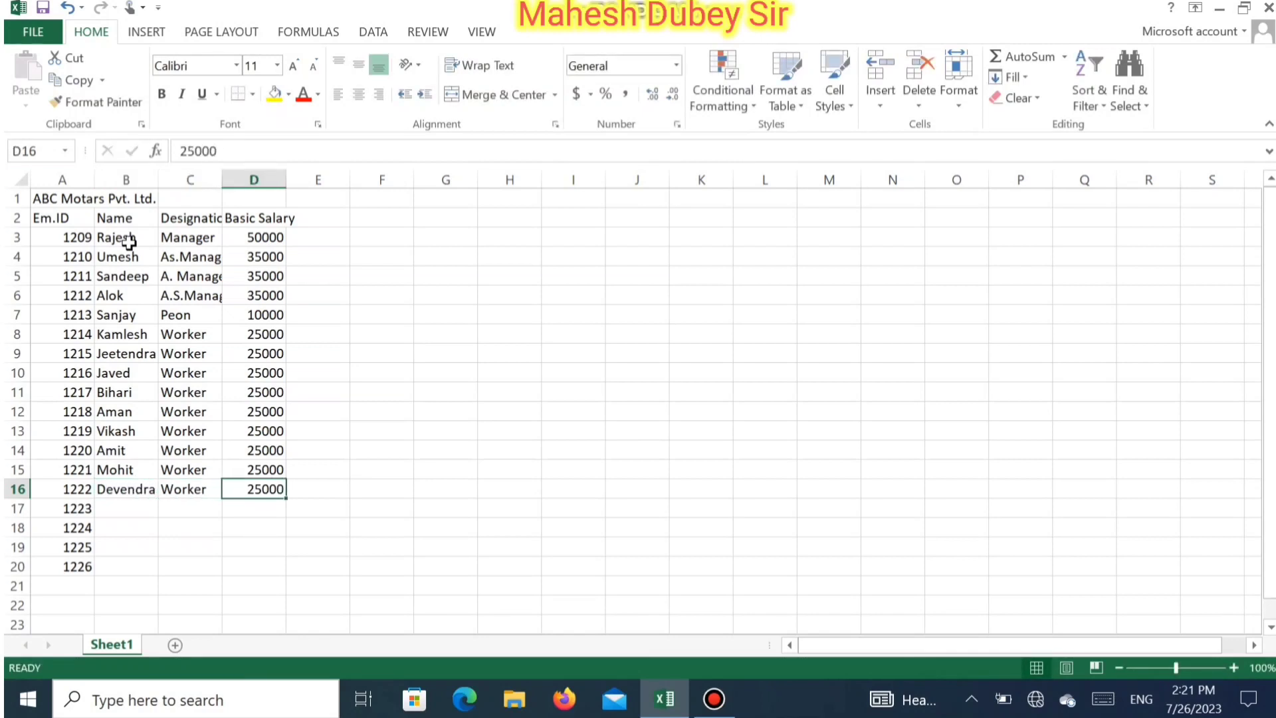
{"action": "key", "text": "Return"}
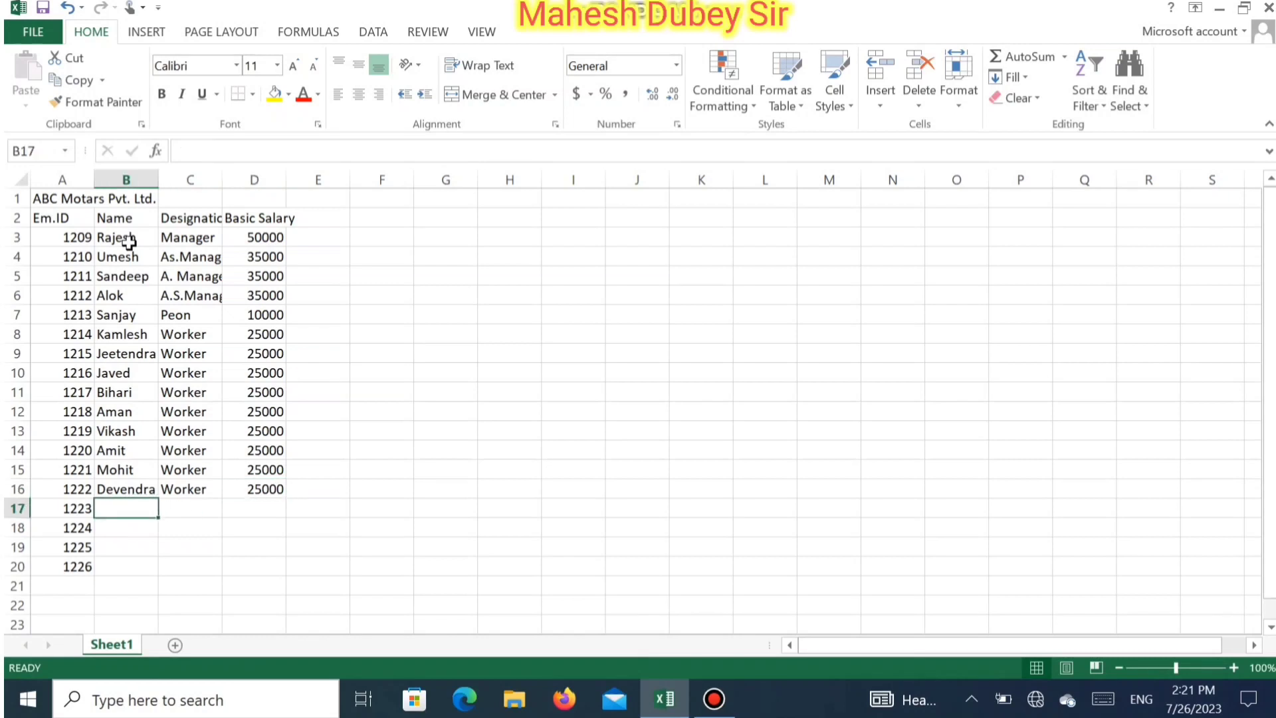
Step: Enter the fifteenth employee's name in row 17 and copy the designation "Worker" and basic salary 25000 from the row above
{"action": "type", "text": "Jayram"}
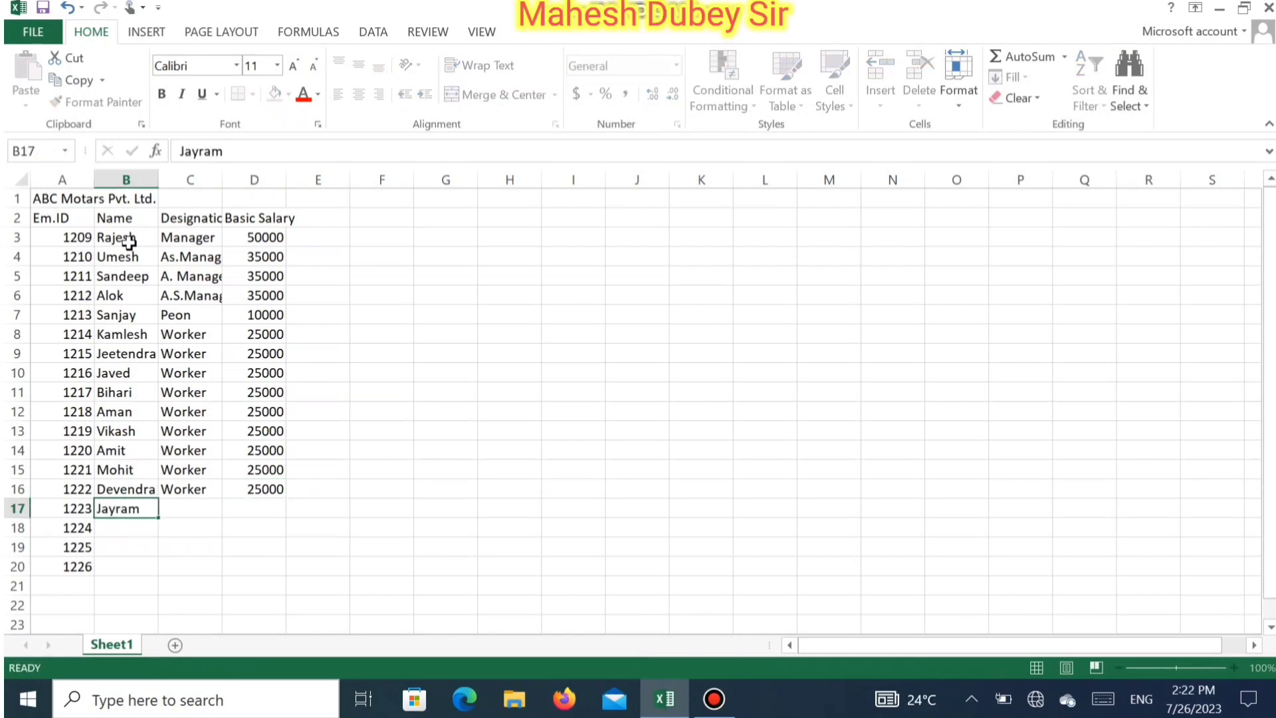
{"action": "key", "text": "Tab"}
{"action": "key", "text": "ctrl+d"}
{"action": "key", "text": "Tab"}
{"action": "key", "text": "ctrl+d"}
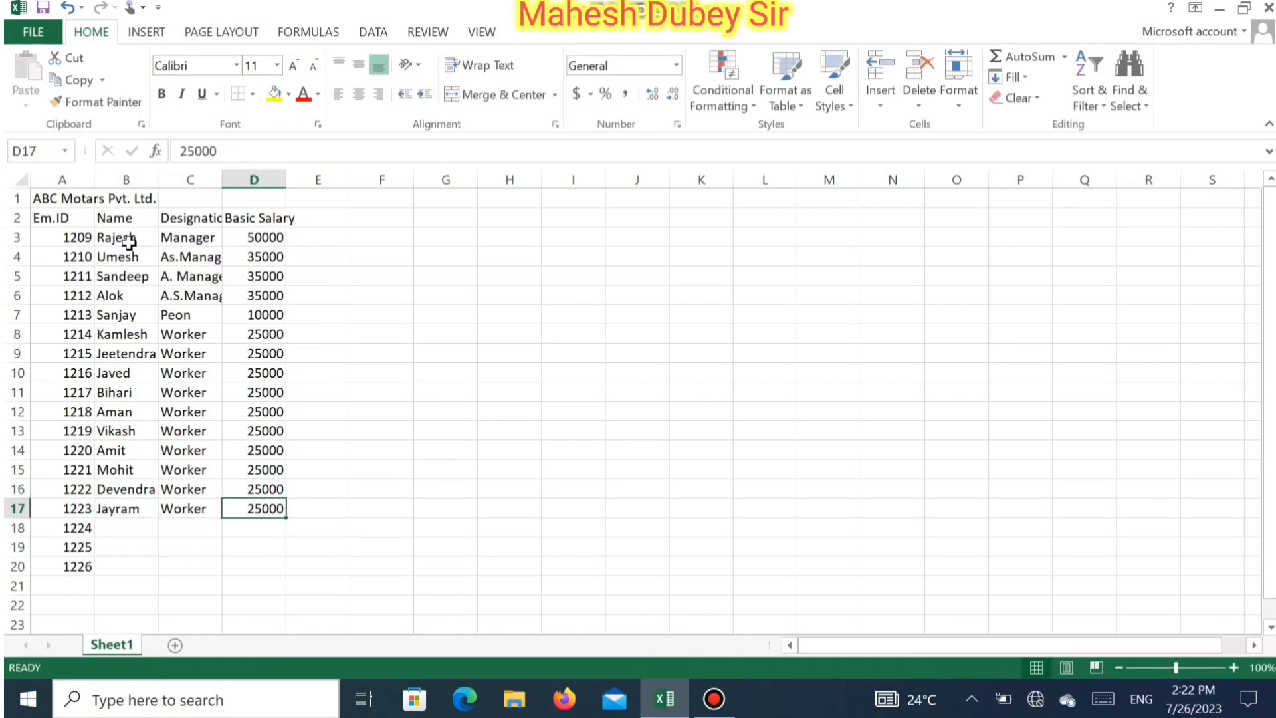
{"action": "key", "text": "Return"}
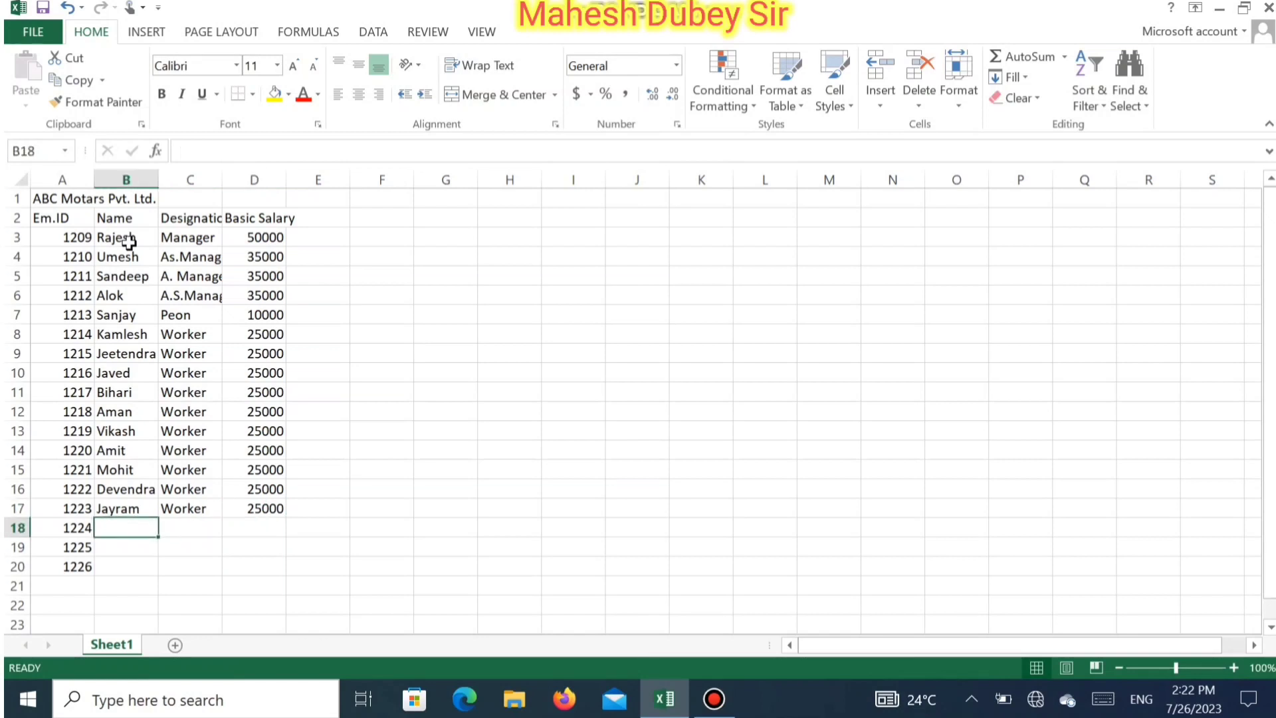
Step: Enter the sixteenth employee's name in row 18 and copy the designation "Worker" and basic salary 25000 from the row above
{"action": "type", "text": "Monika"}
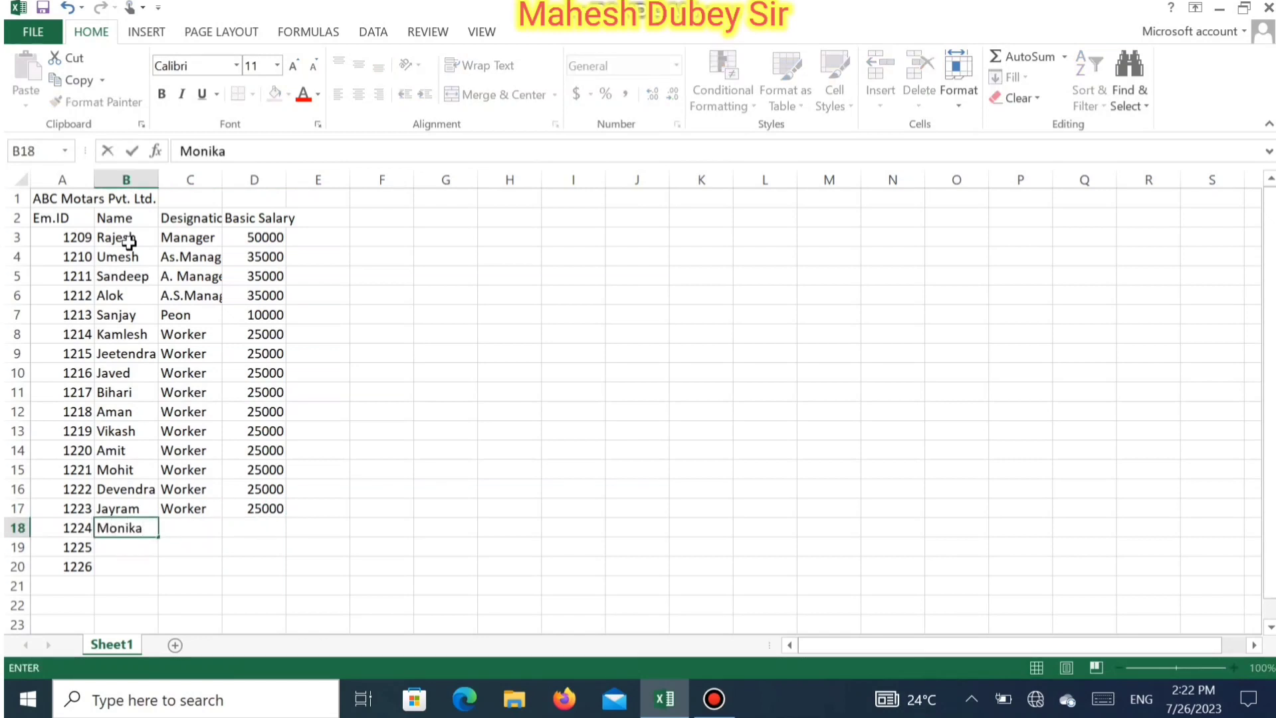
{"action": "key", "text": "Tab"}
{"action": "key", "text": "ctrl+d"}
{"action": "key", "text": "Tab"}
{"action": "key", "text": "ctrl+d"}
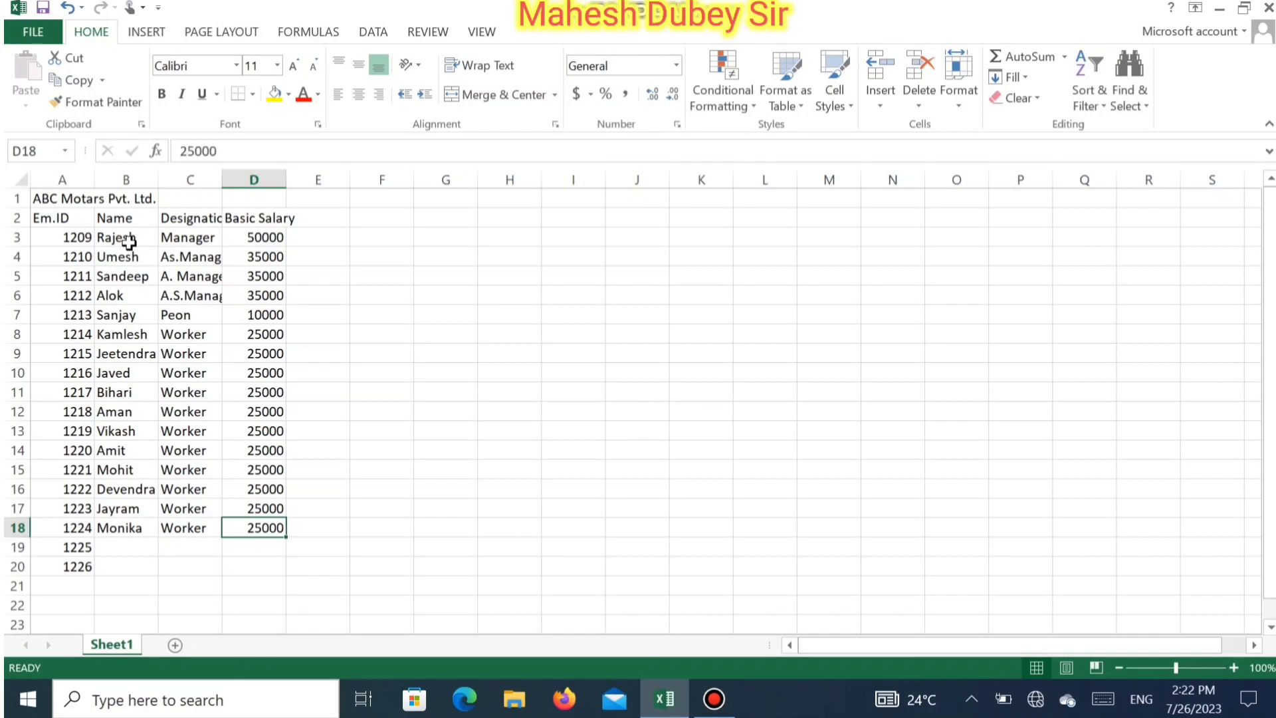
{"action": "key", "text": "Return"}
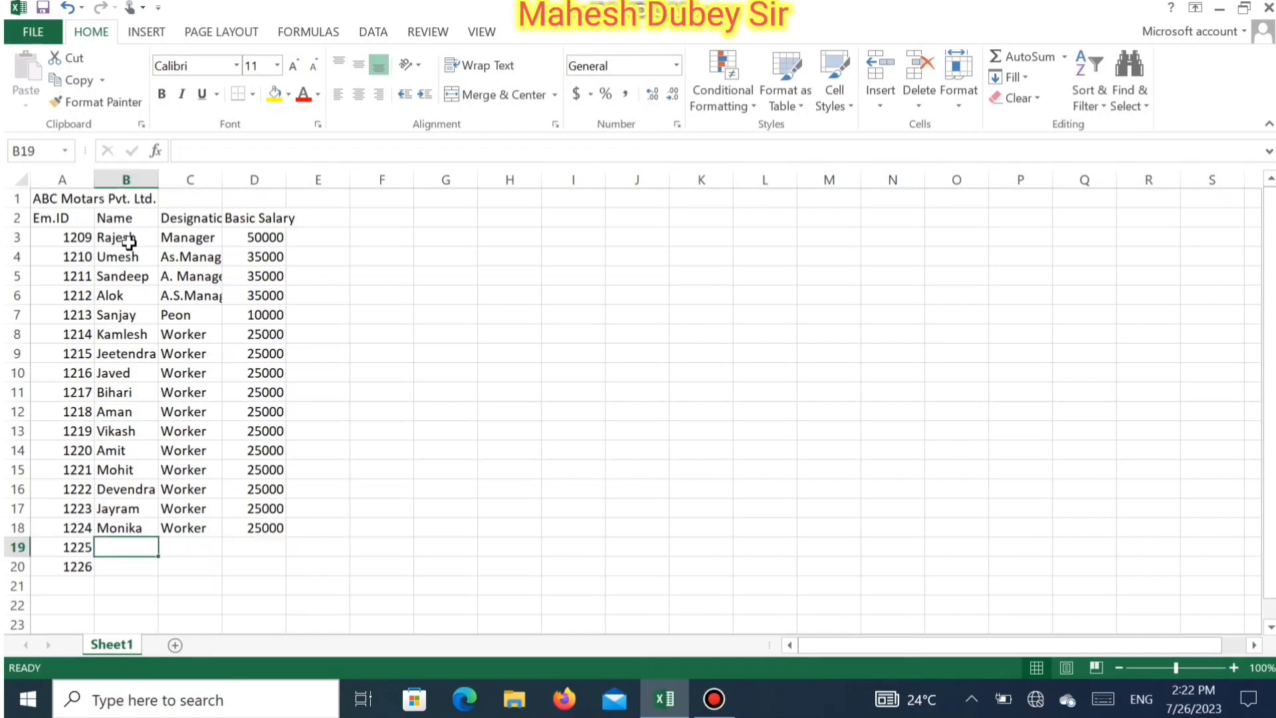
Step: Enter the seventeenth employee's name in B19 and remove the two extra letters added at its end by autocompletion
{"action": "type", "text": "Monika"}
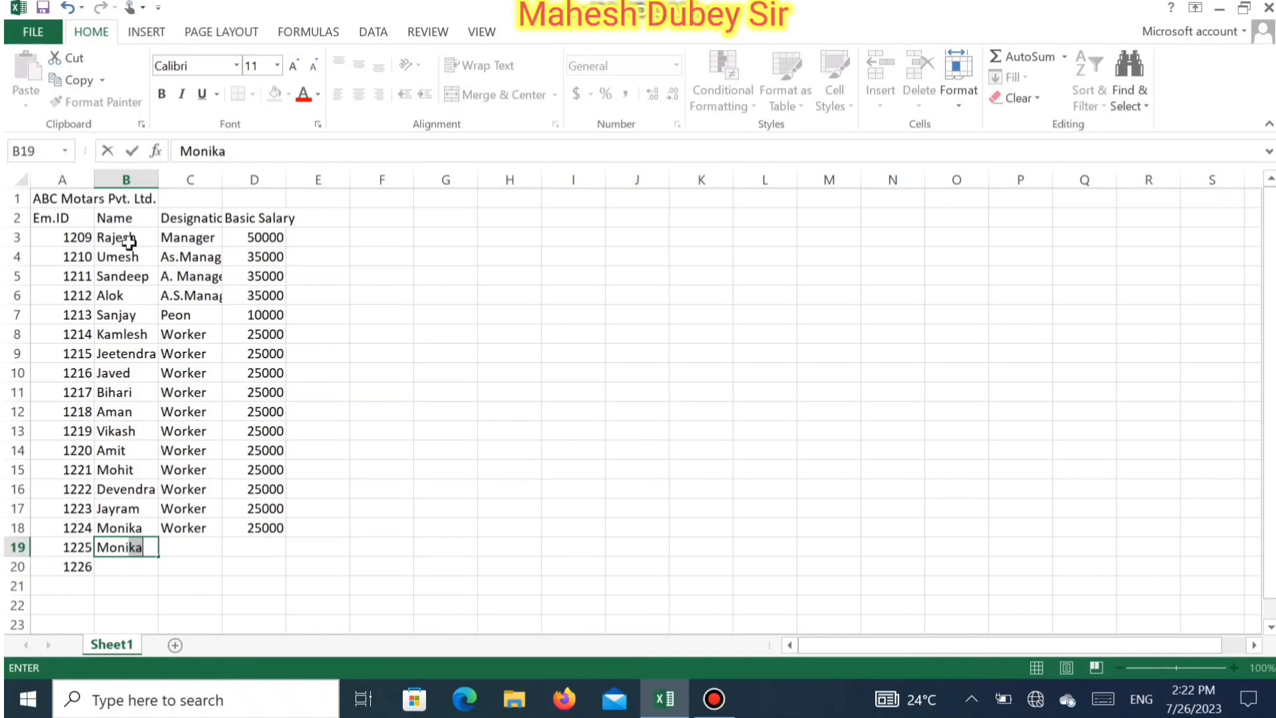
{"action": "key", "text": "Tab"}
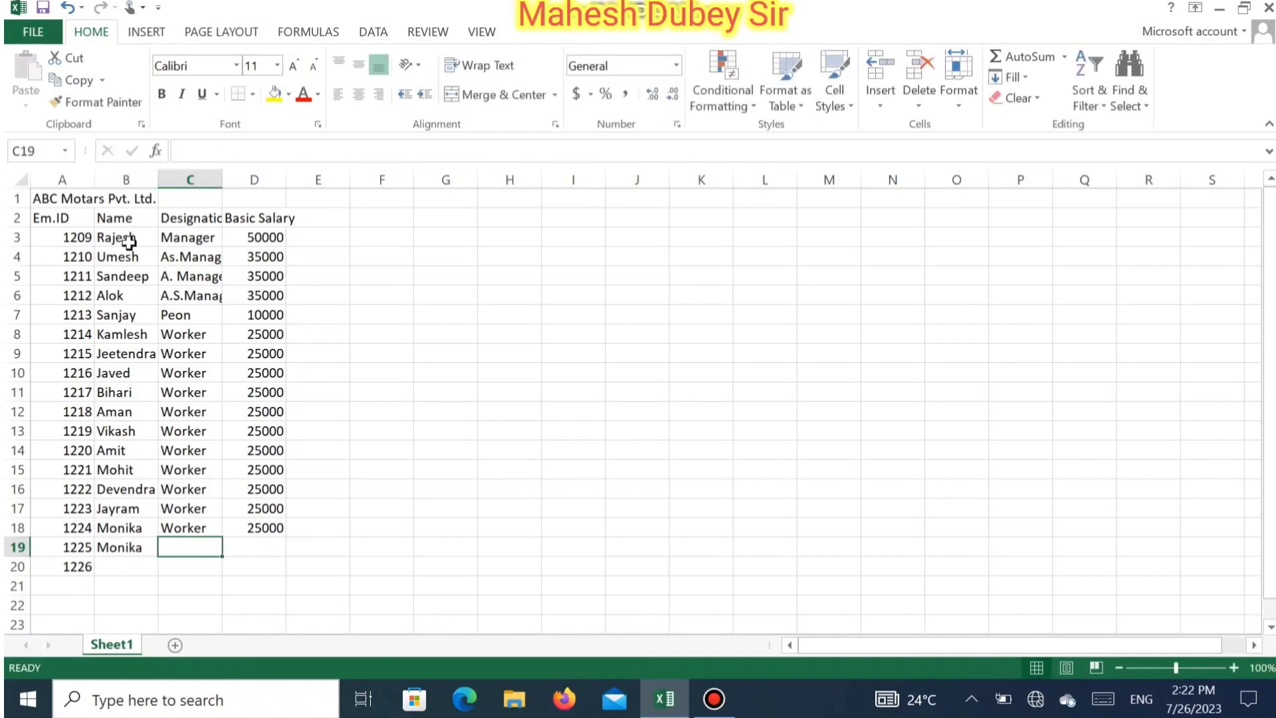
{"action": "key", "text": "Left"}
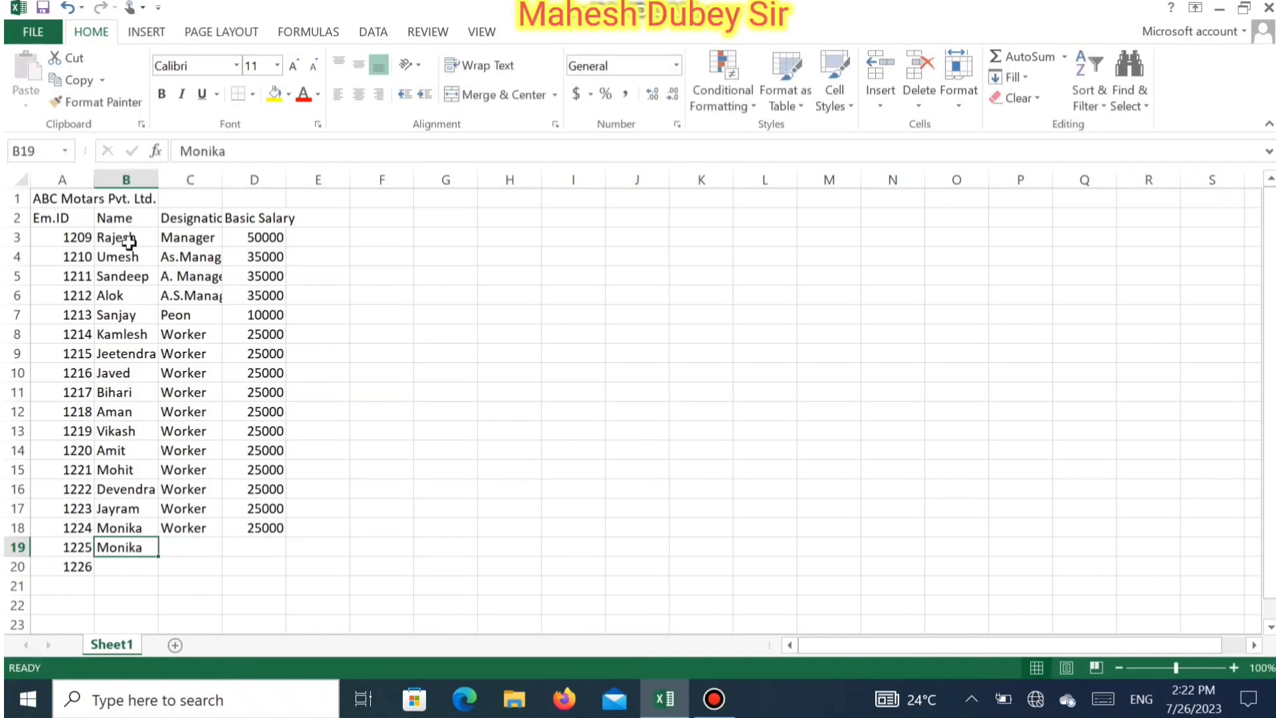
{"action": "left_click", "coordinate": [282, 144]}
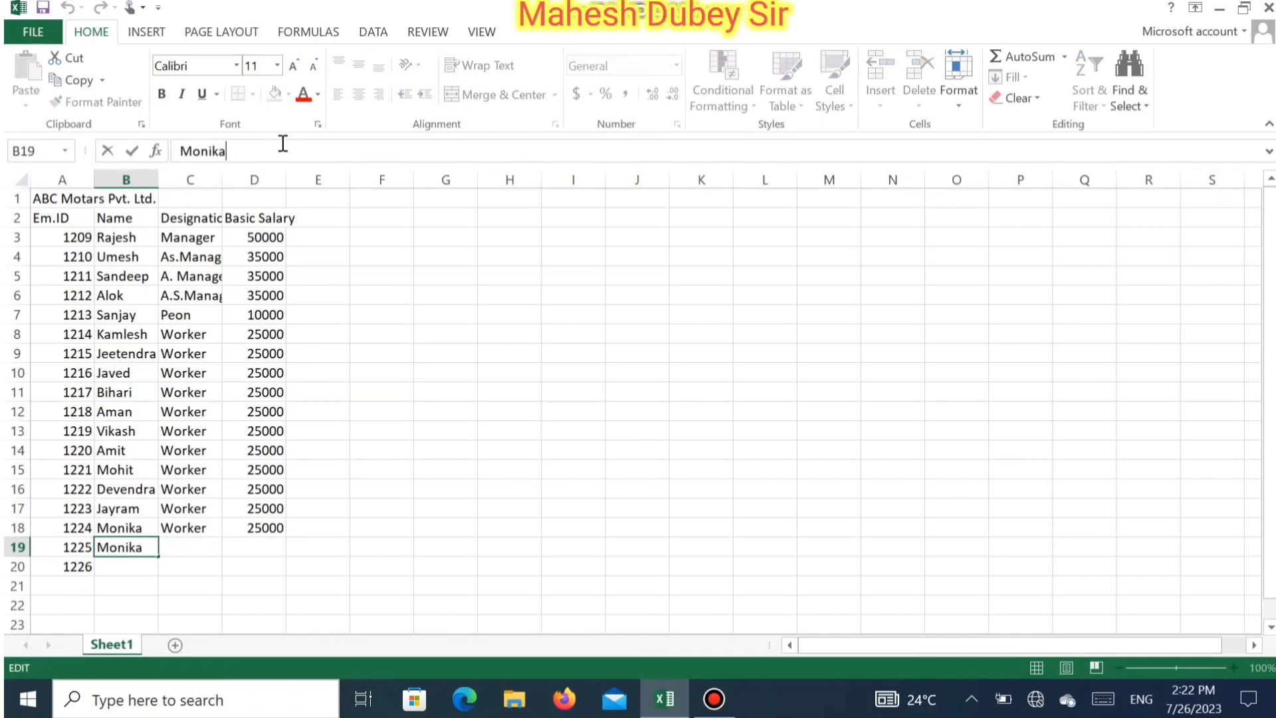
{"action": "key", "text": "BackSpace"}
{"action": "key", "text": "BackSpace"}
{"action": "key", "text": "Tab"}
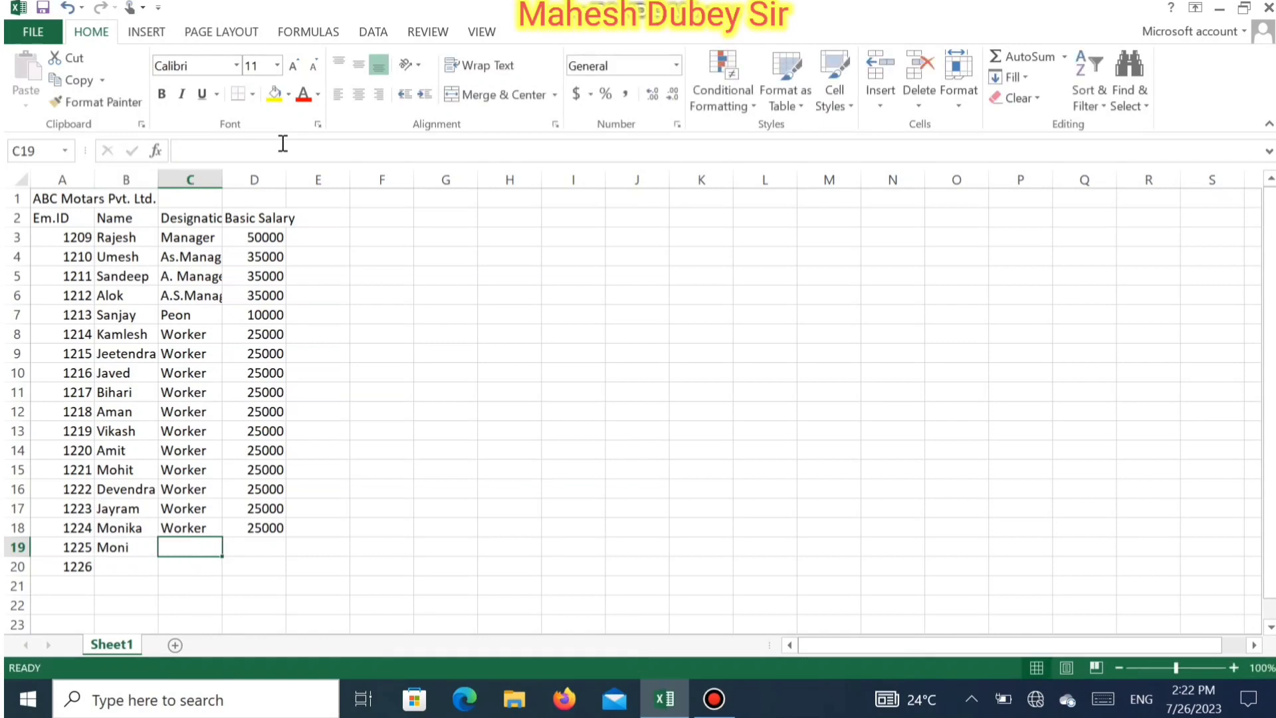
Step: Copy the designation "Worker" and the basic salary 25000 from row 18 into row 19
{"action": "key", "text": "ctrl+d"}
{"action": "key", "text": "Tab"}
{"action": "key", "text": "ctrl+d"}
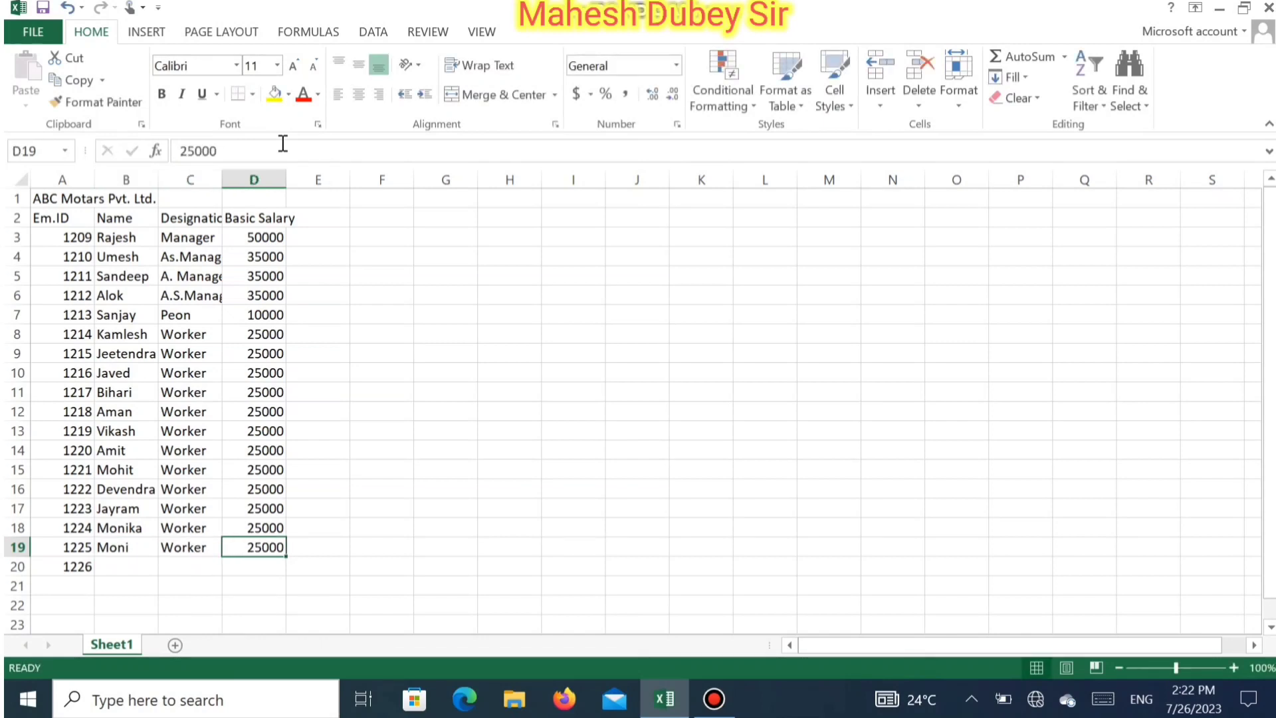
Step: Enter the eighteenth employee's name in B20 and retype it until the spelling is as wanted
{"action": "key", "text": "Return"}
{"action": "type", "text": "Pr"}
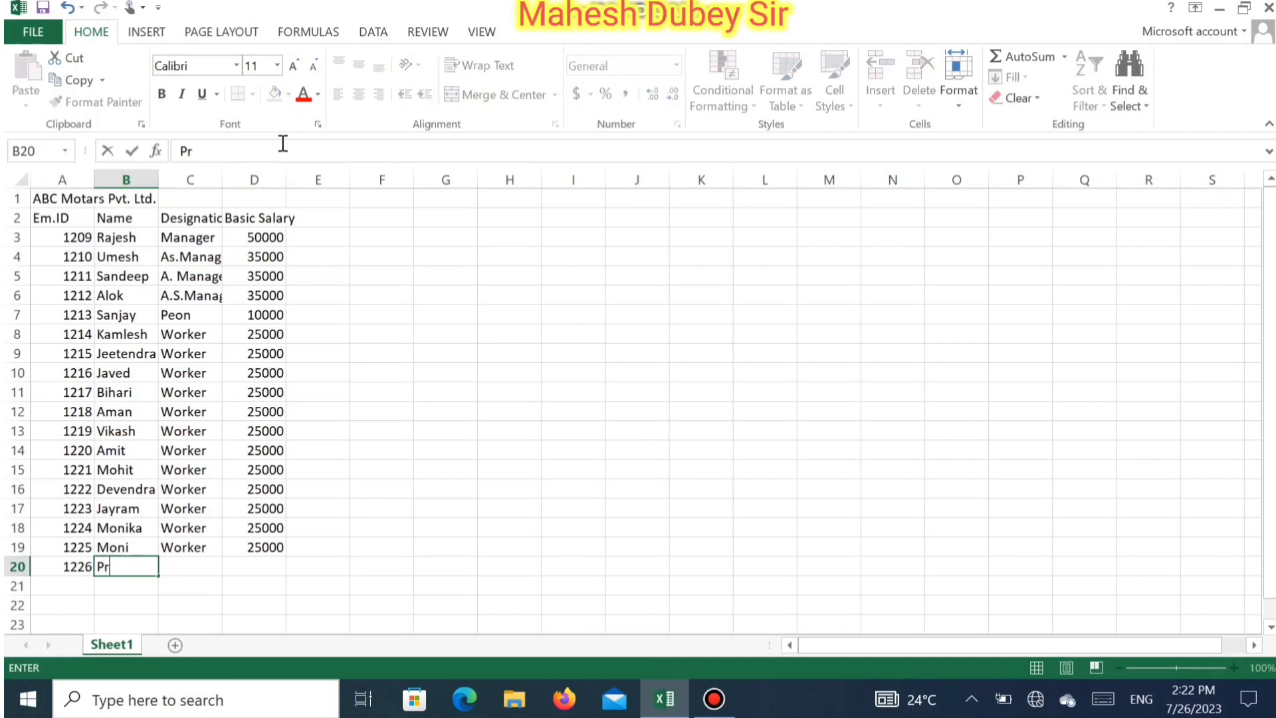
{"action": "type", "text": "itee"}
{"action": "key", "text": "Tab"}
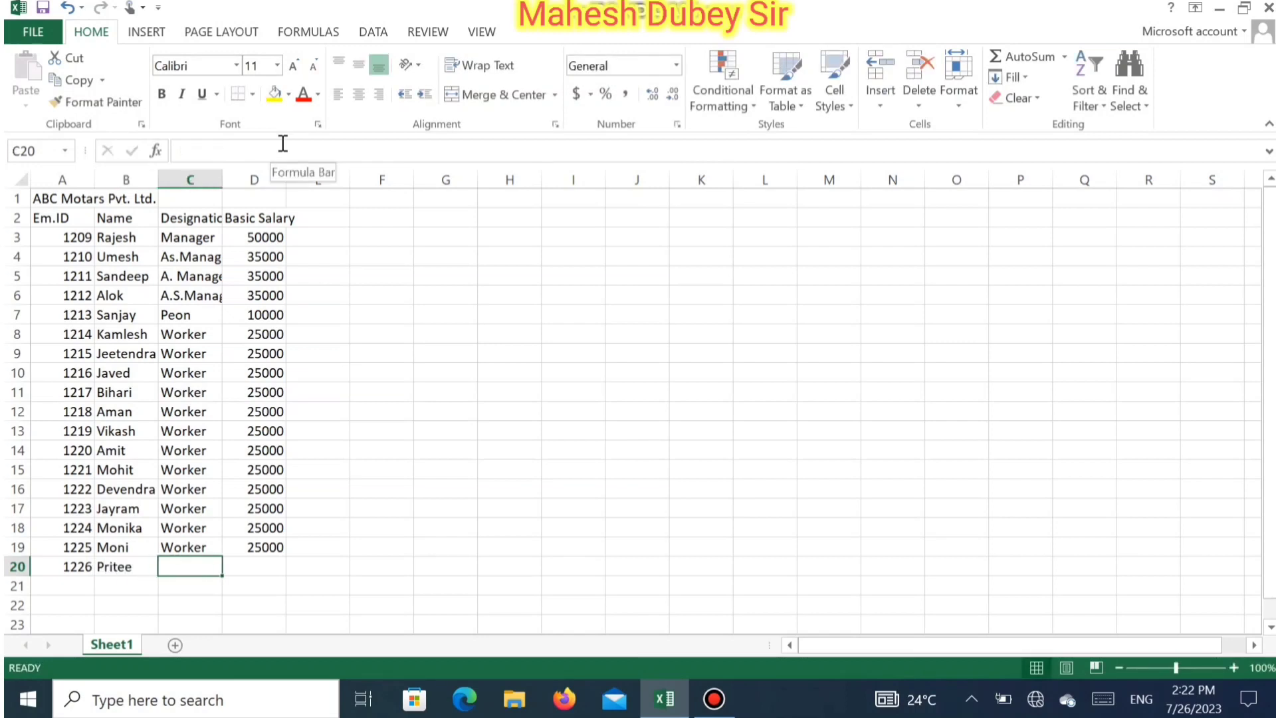
{"action": "key", "text": "Left"}
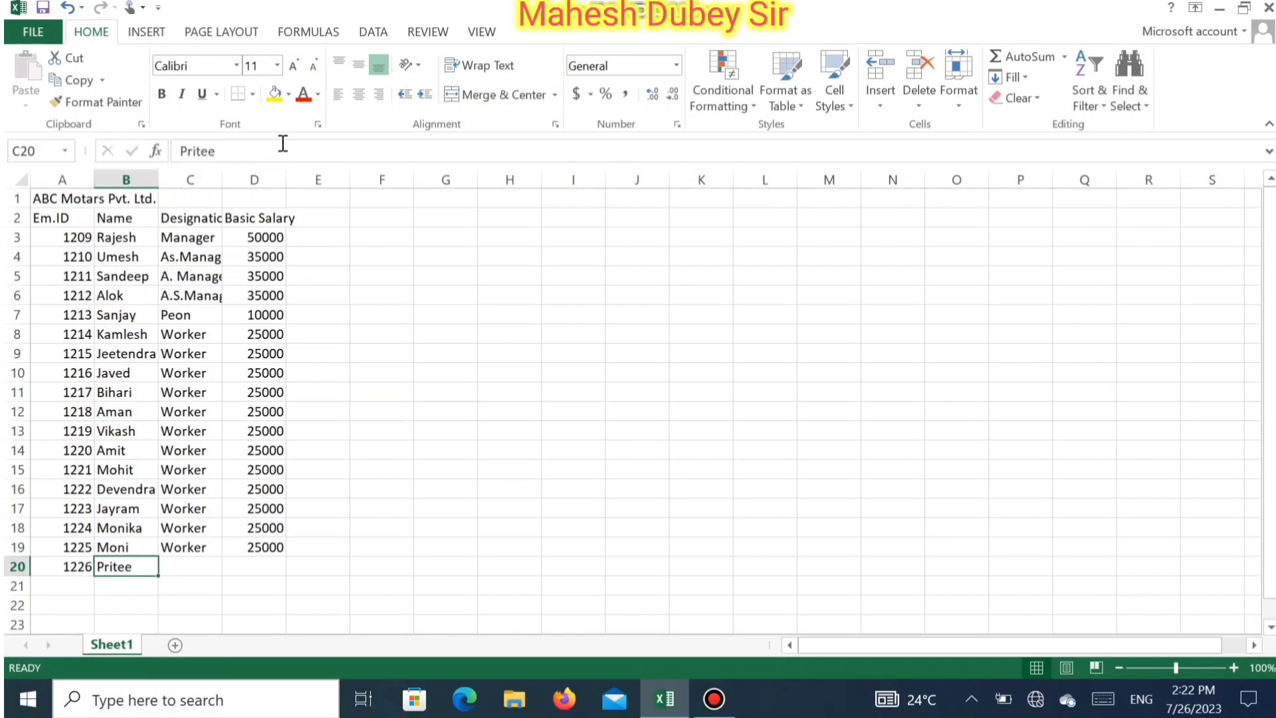
{"action": "type", "text": "Prity"}
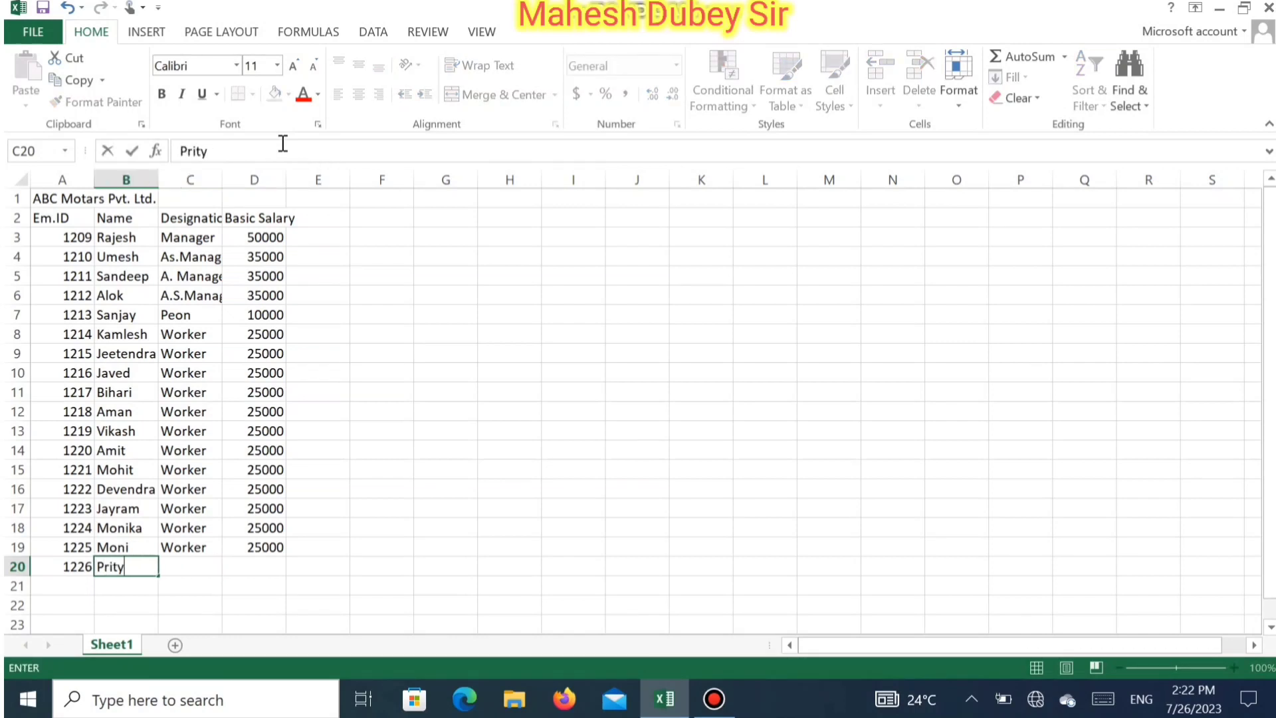
{"action": "key", "text": "Tab"}
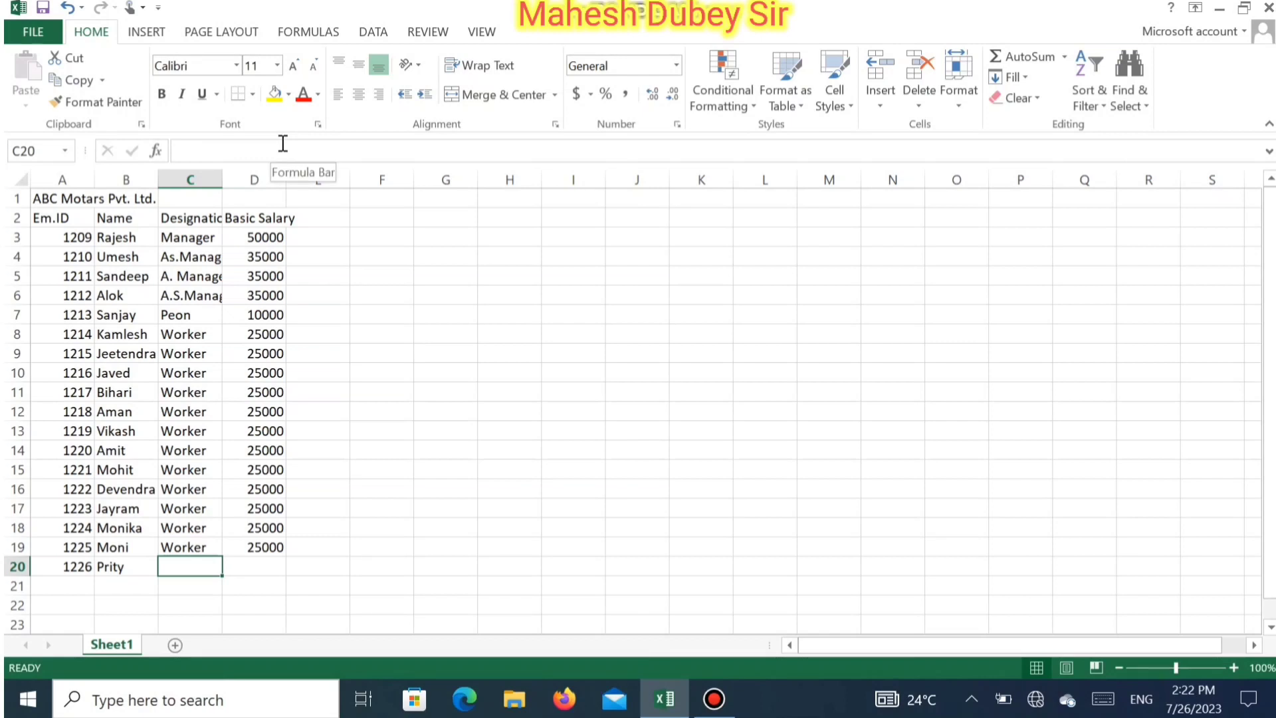
{"action": "key", "text": "Left"}
{"action": "type", "text": "Pree"}
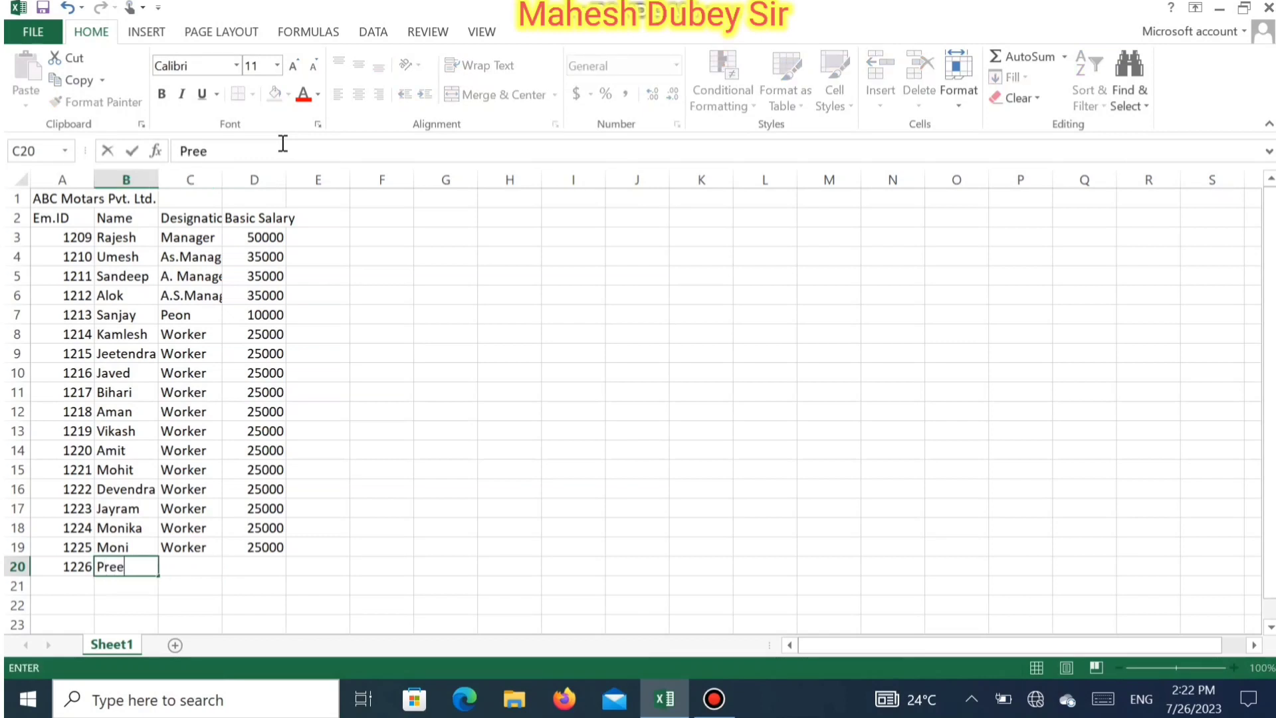
{"action": "type", "text": "ti"}
Step: Fill row 20 with the designation "Worker" and copy the basic salary 25000 from the row above
{"action": "key", "text": "Tab"}
{"action": "type", "text": "Worker"}
{"action": "key", "text": "Tab"}
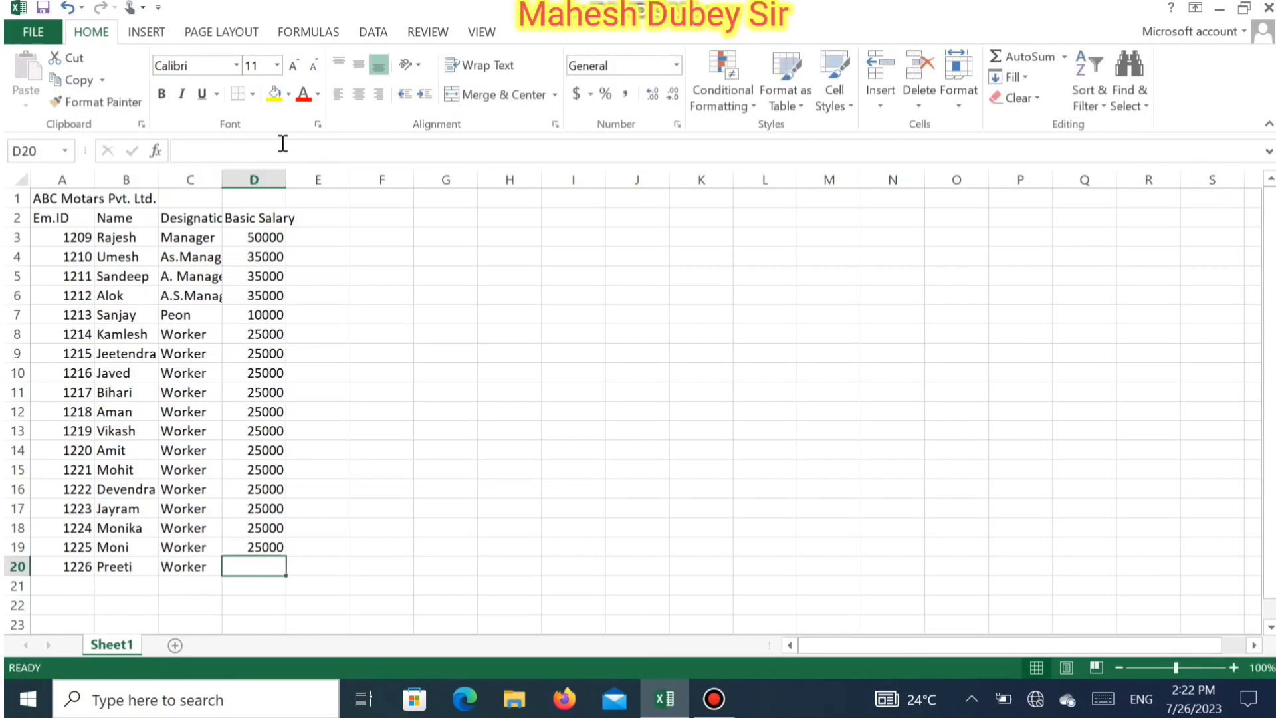
{"action": "key", "text": "ctrl+d"}
Step: Start a separate header row by entering "Em.ID" in H7 and "E" in I7
{"action": "left_click", "coordinate": [505, 315]}
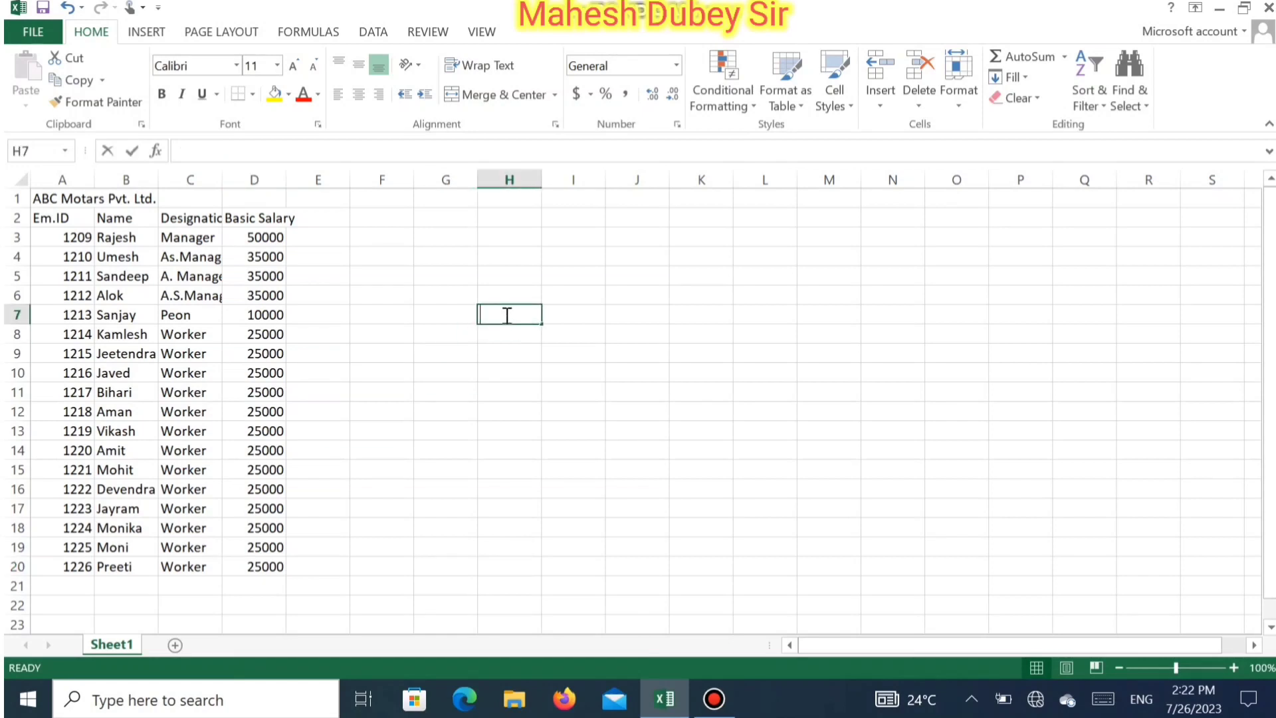
{"action": "type", "text": "Em.ID"}
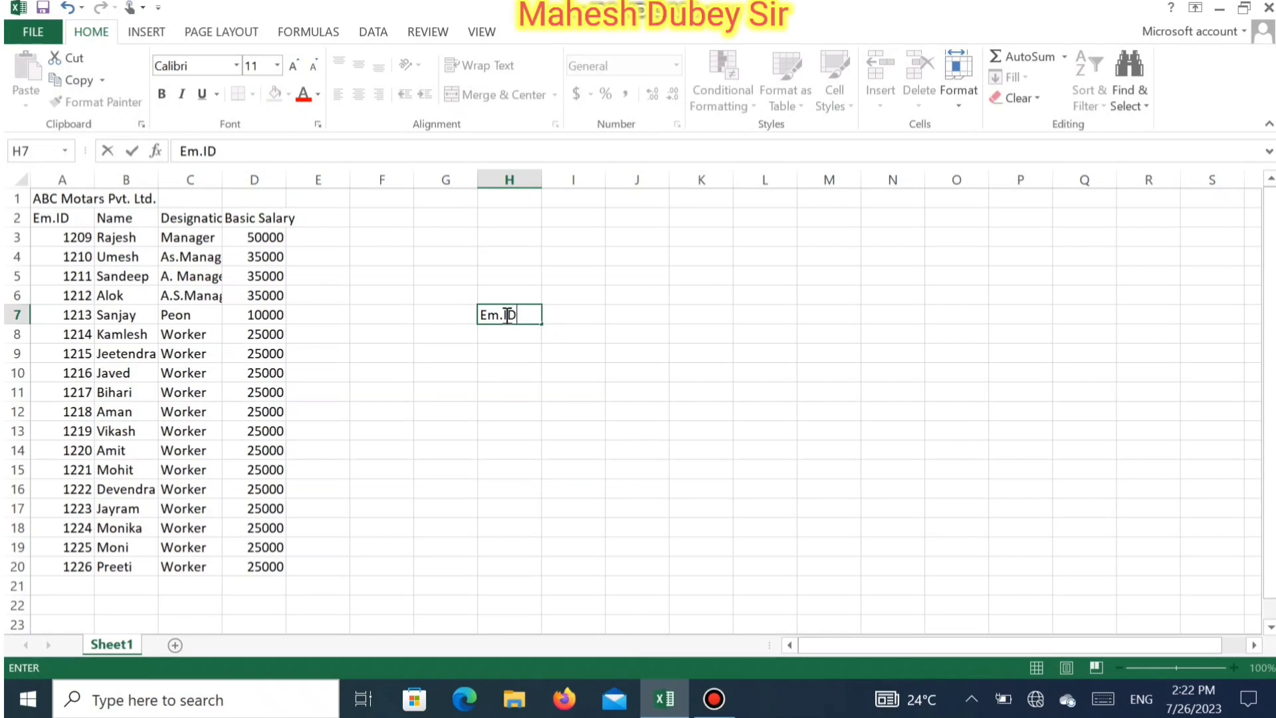
{"action": "key", "text": "Tab"}
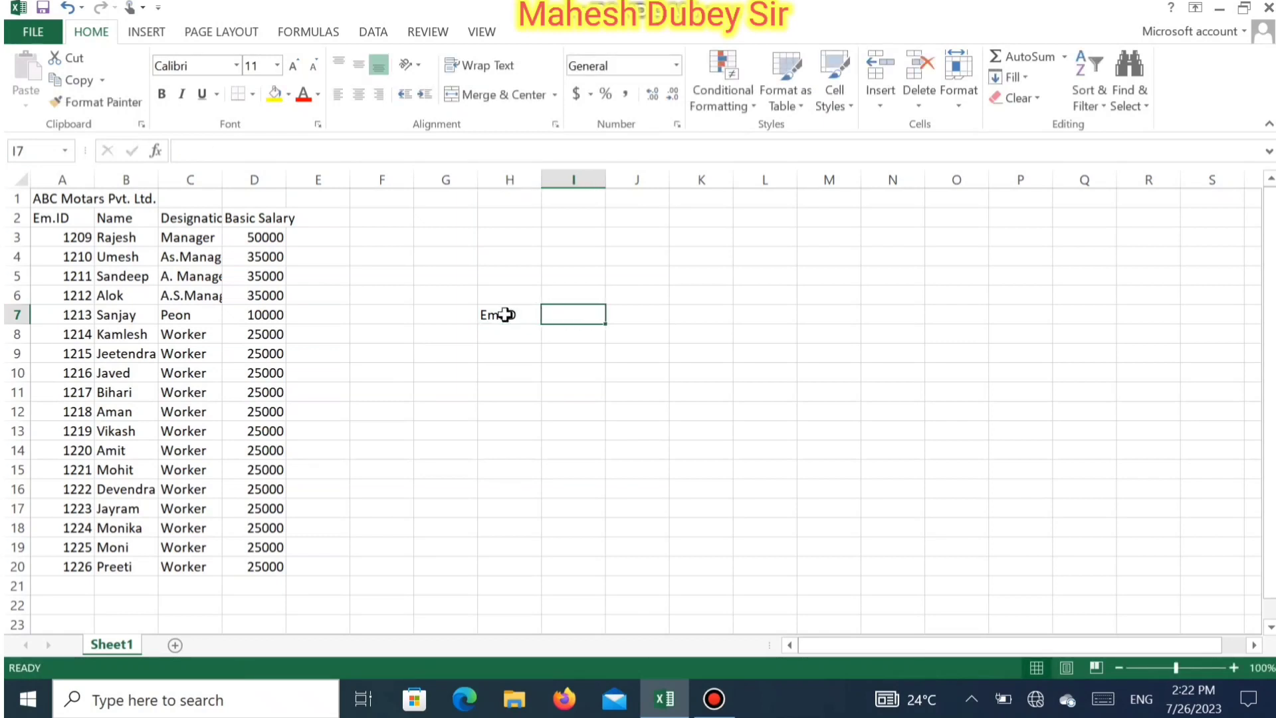
{"action": "type", "text": "E"}
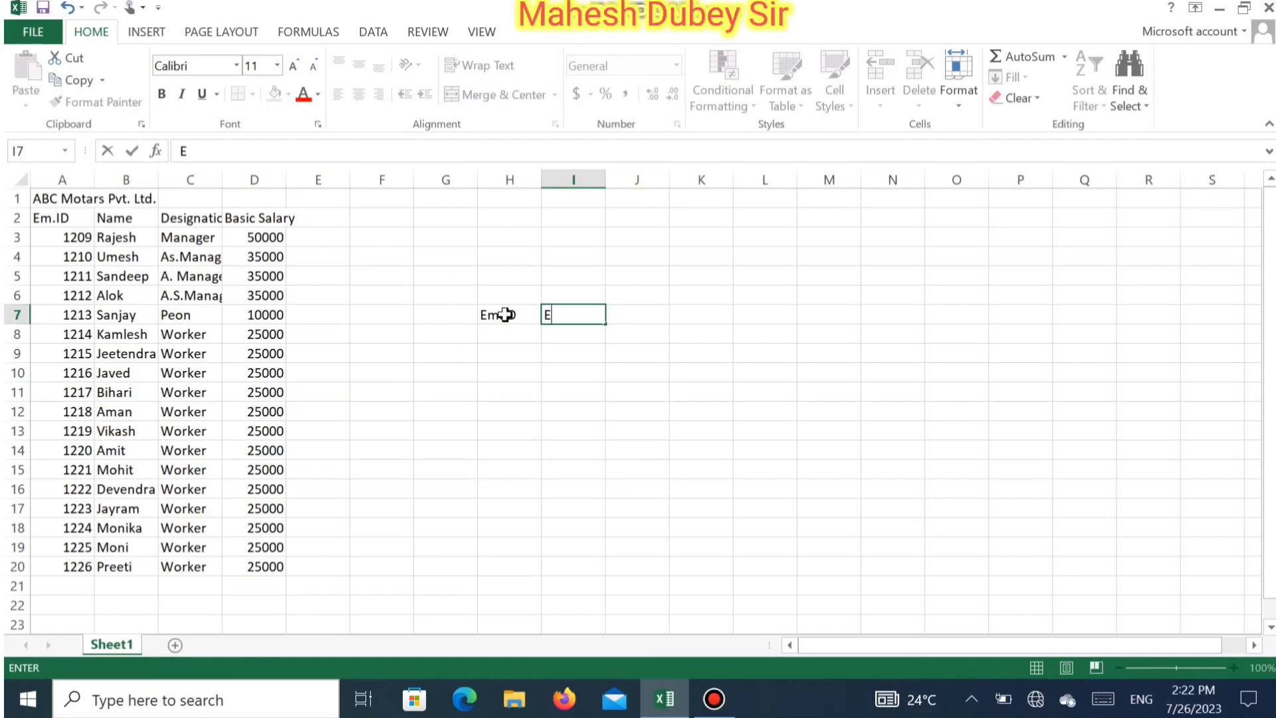
Step: Copy the headers Em.ID, Name, Designation and Basic Salary from A2:D2 into H7:K7
{"action": "left_click_drag", "start_coordinate": [60, 221], "coordinate": [281, 218]}
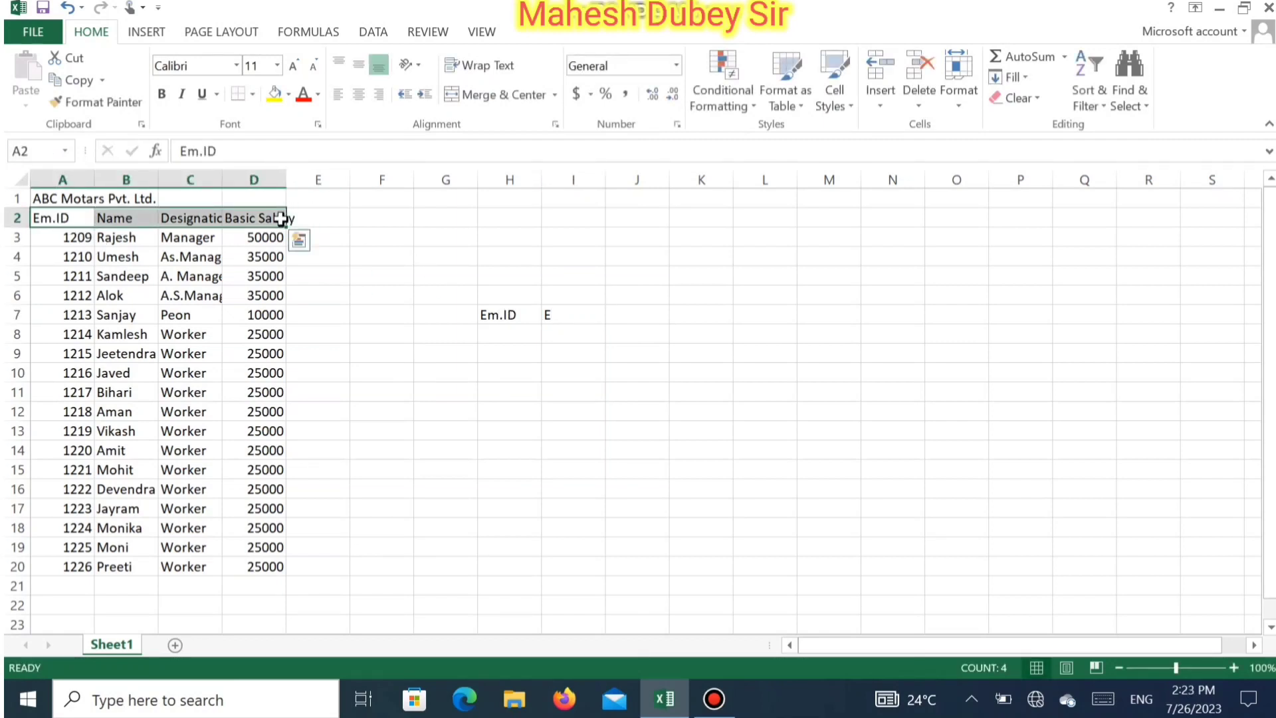
{"action": "key", "text": "ctrl+c"}
{"action": "left_click_drag", "start_coordinate": [492, 315], "coordinate": [549, 316]}
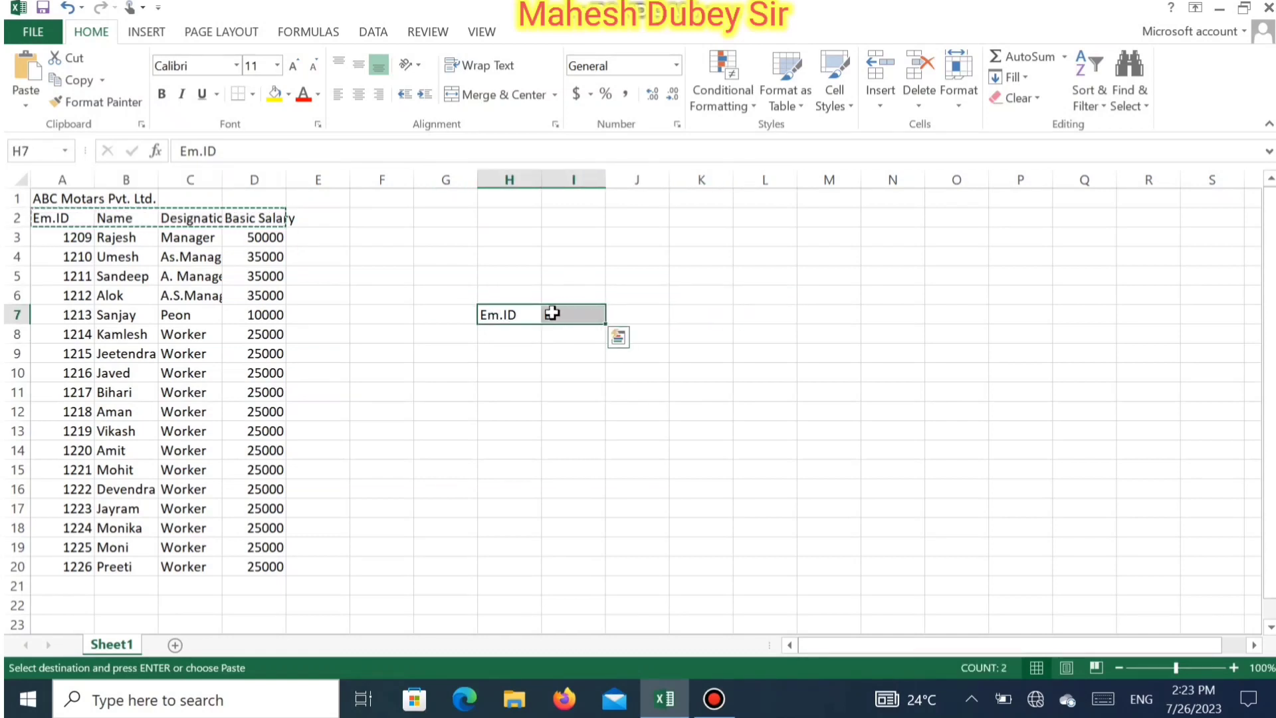
{"action": "key", "text": "ctrl+v"}
{"action": "left_click", "coordinate": [621, 371]}
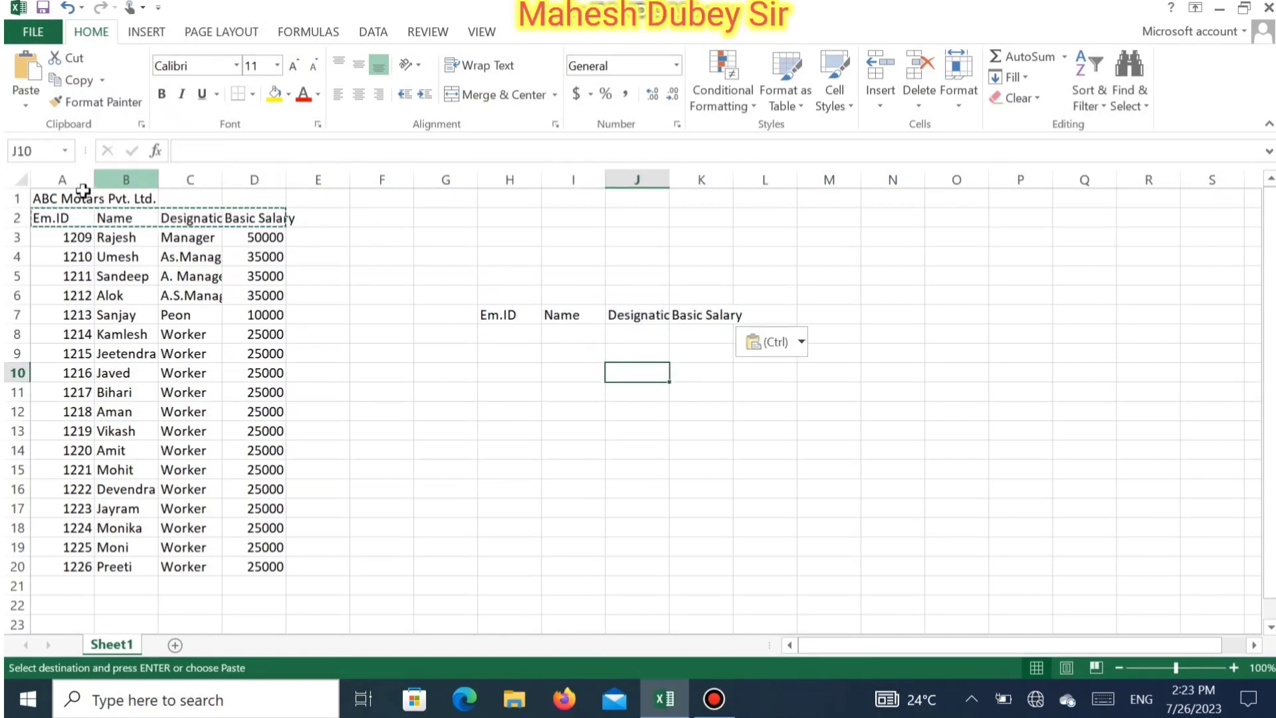
Step: Autofit the widths of columns A to D to their contents
{"action": "left_click_drag", "start_coordinate": [53, 178], "coordinate": [265, 178]}
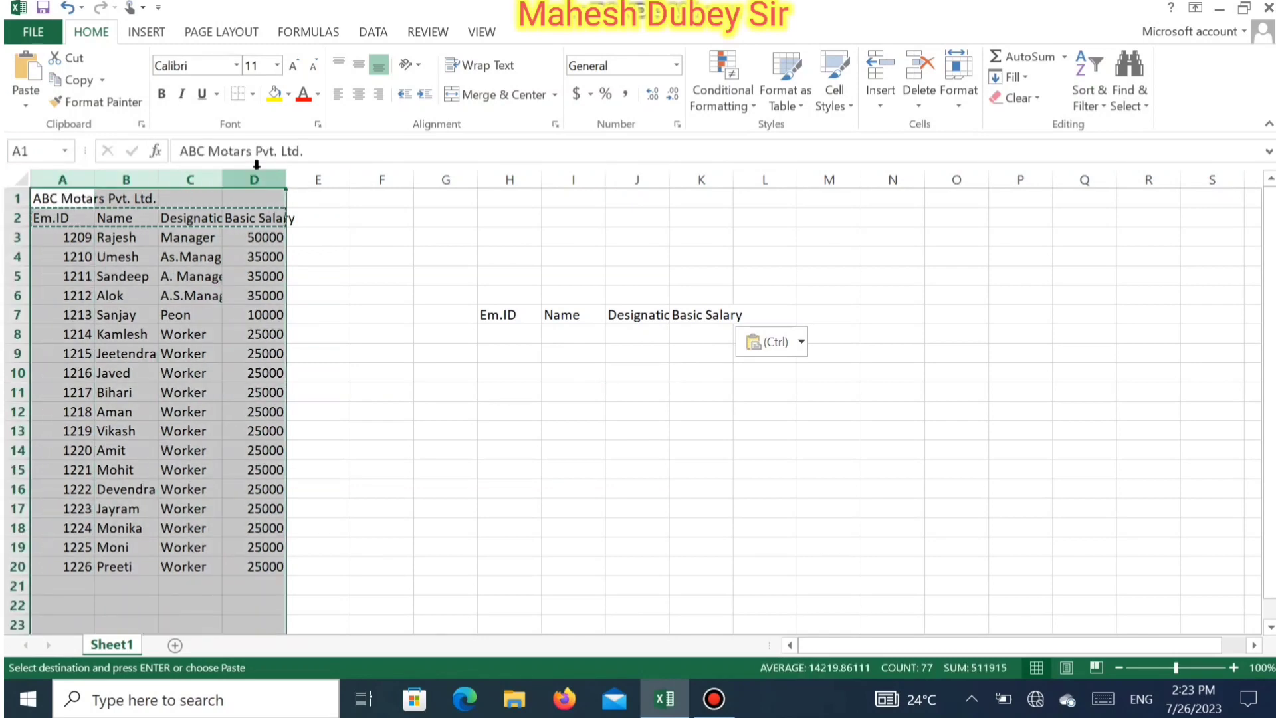
{"action": "double_click", "coordinate": [286, 176]}
{"action": "left_click", "coordinate": [493, 350]}
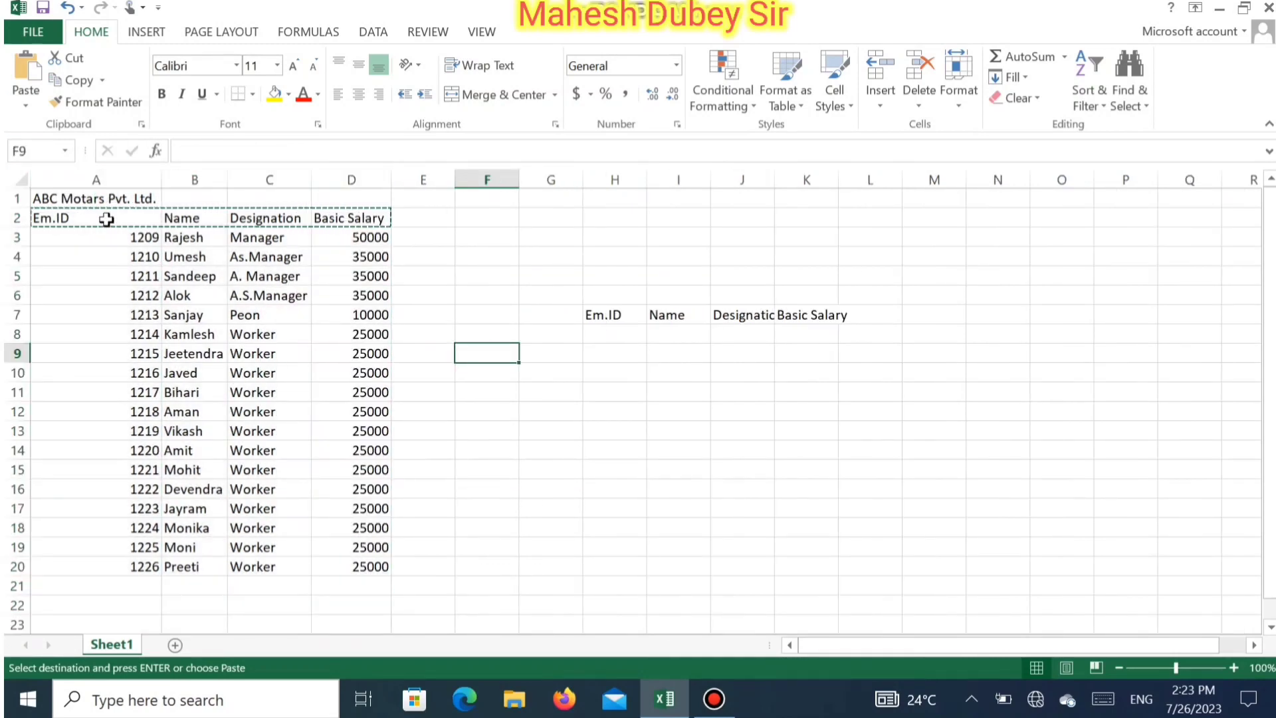
Step: Merge and center the company title across A1:D1 and autofit columns A to D again
{"action": "left_click_drag", "start_coordinate": [95, 194], "coordinate": [359, 197]}
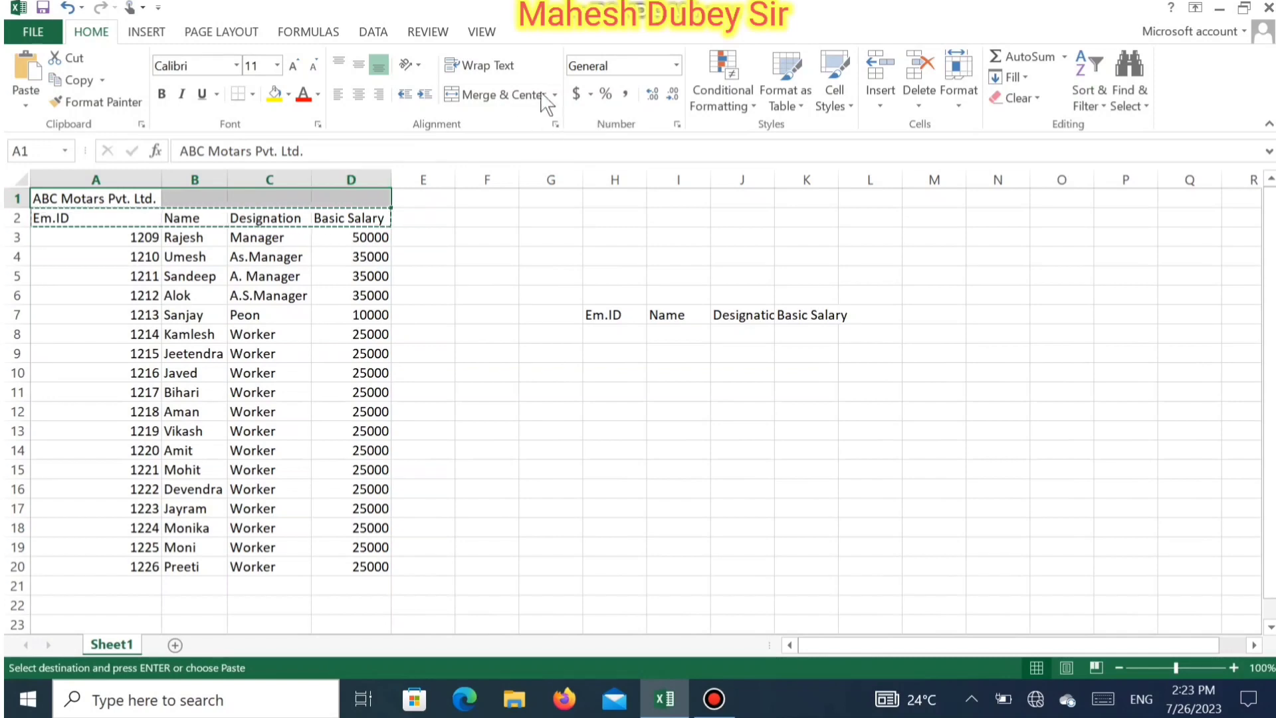
{"action": "left_click", "coordinate": [511, 93]}
{"action": "left_click_drag", "start_coordinate": [120, 178], "coordinate": [377, 164]}
{"action": "double_click", "coordinate": [391, 179]}
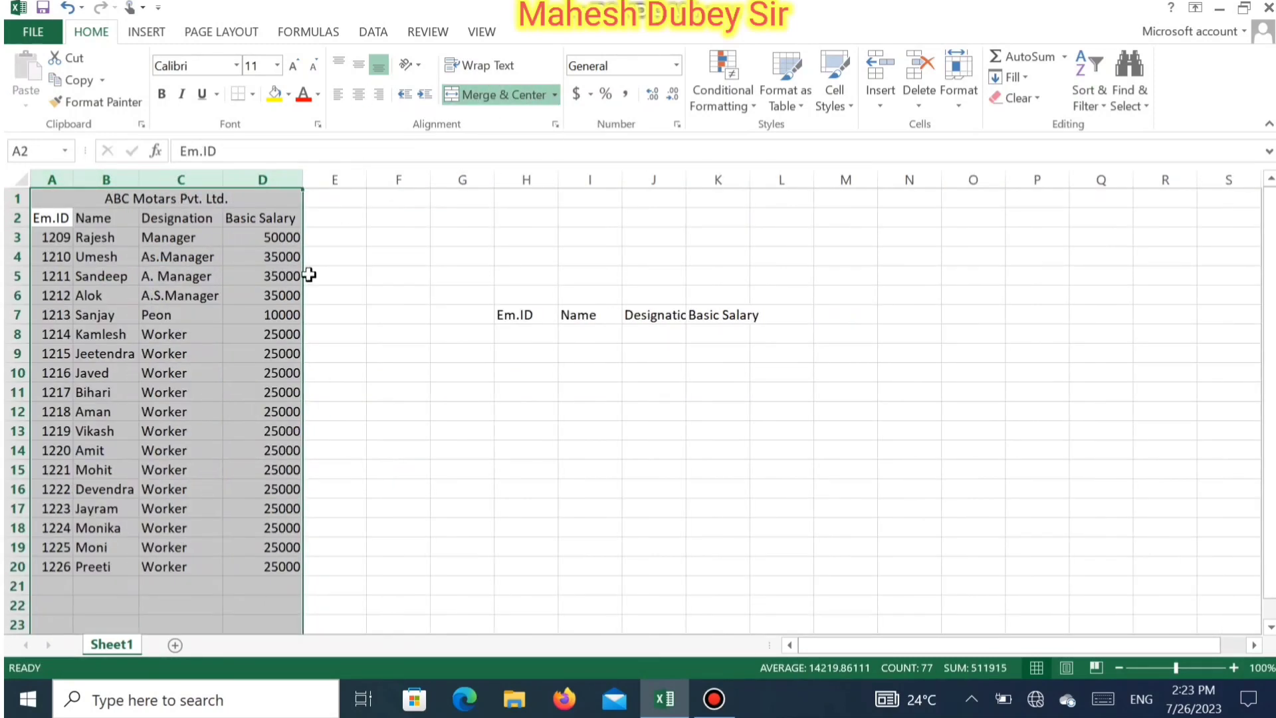
{"action": "left_click", "coordinate": [283, 332]}
Step: Format the merged company title in row 1 as 16-point bold text
{"action": "left_click", "coordinate": [121, 194]}
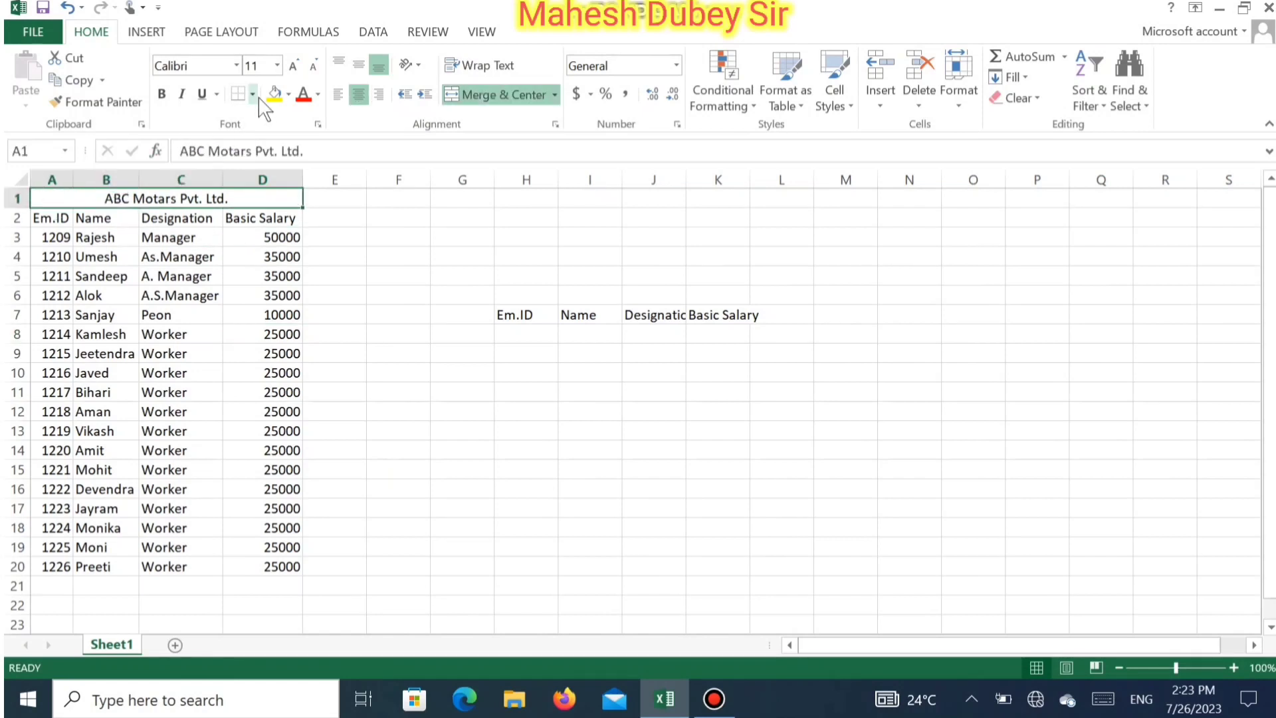
{"action": "double_click", "coordinate": [293, 67]}
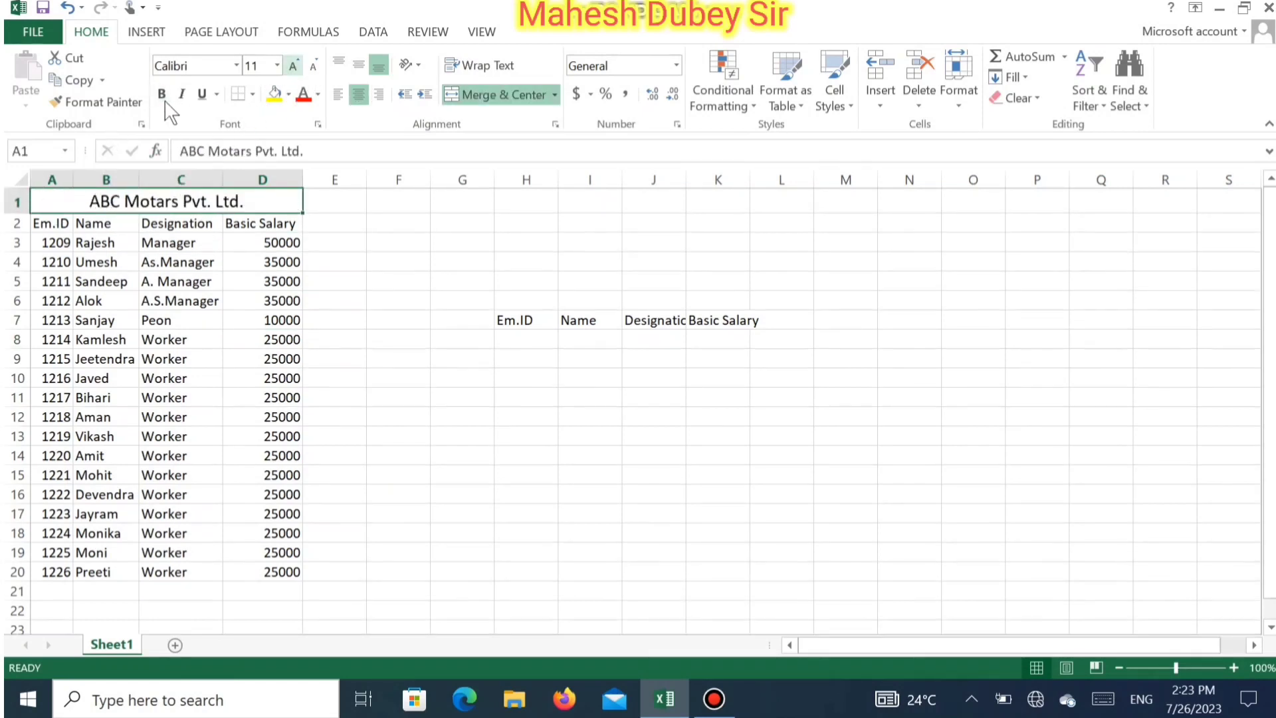
{"action": "left_click", "coordinate": [163, 96]}
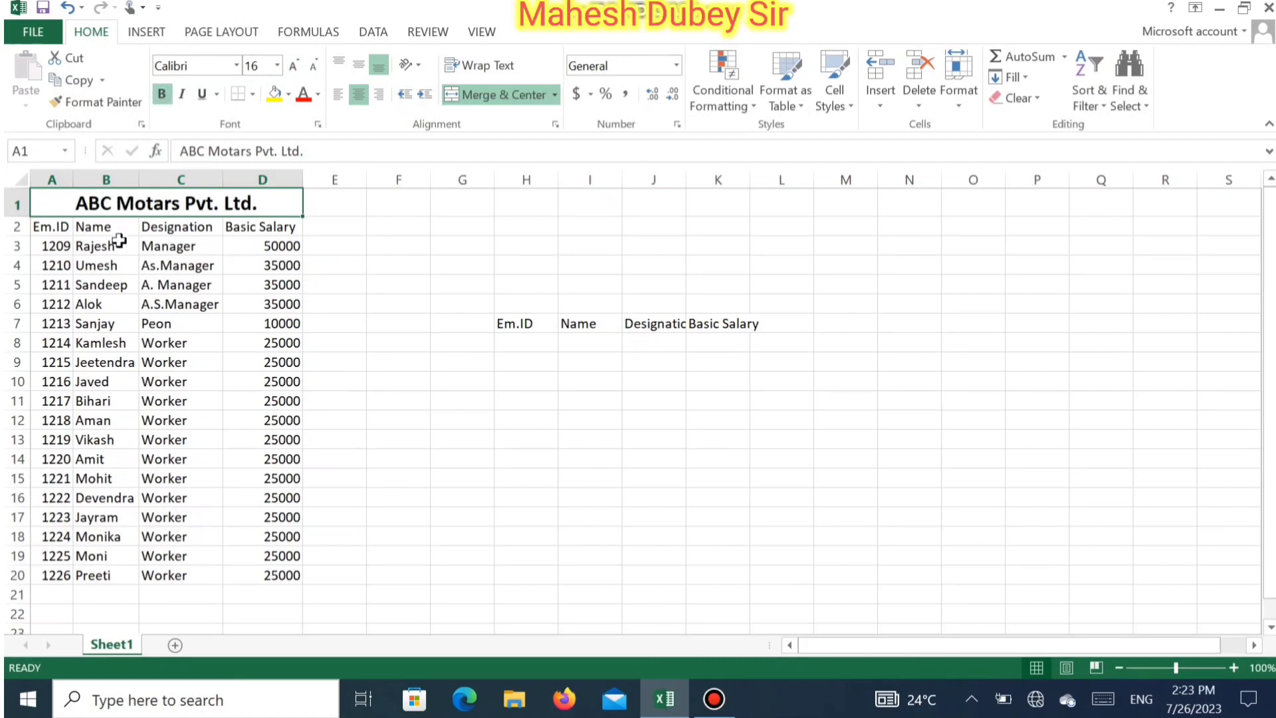
Step: Format the headers in A2:D2 as 14-point bold text and autofit columns A to D to the larger text
{"action": "left_click_drag", "start_coordinate": [53, 226], "coordinate": [282, 230]}
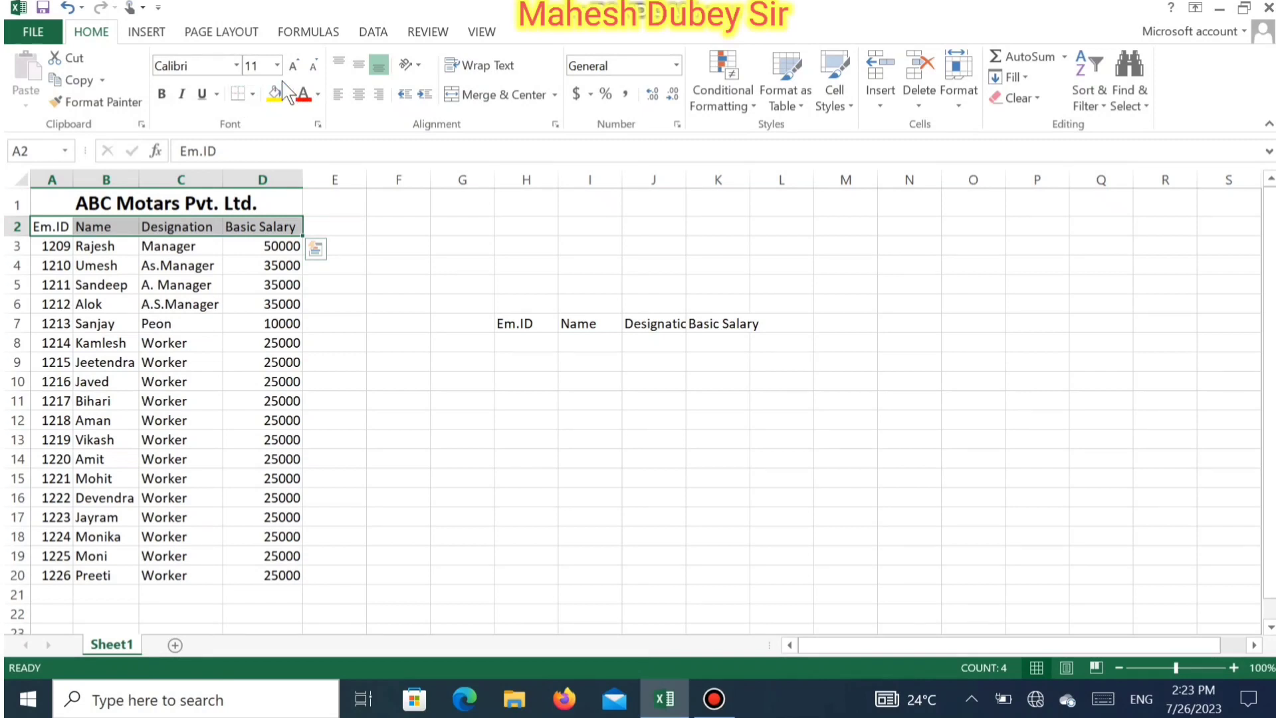
{"action": "left_click", "coordinate": [293, 66]}
{"action": "left_click", "coordinate": [294, 66]}
{"action": "left_click", "coordinate": [162, 93]}
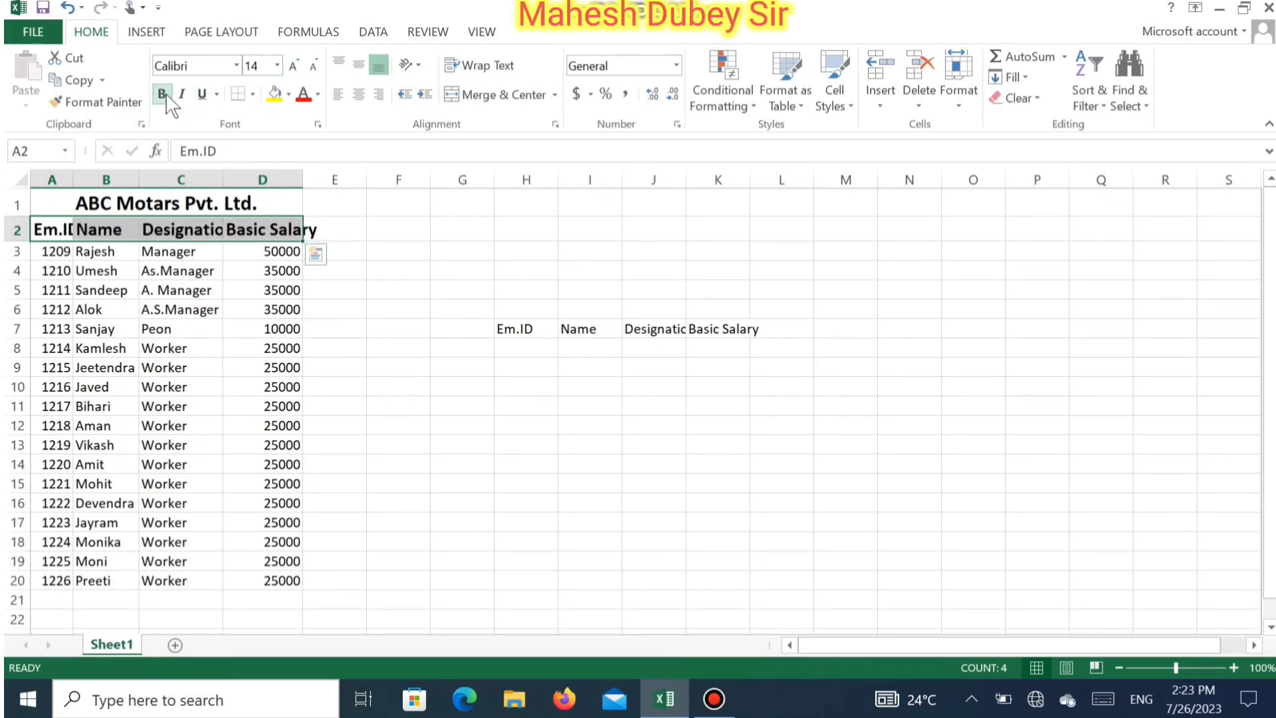
{"action": "left_click_drag", "start_coordinate": [57, 176], "coordinate": [297, 176]}
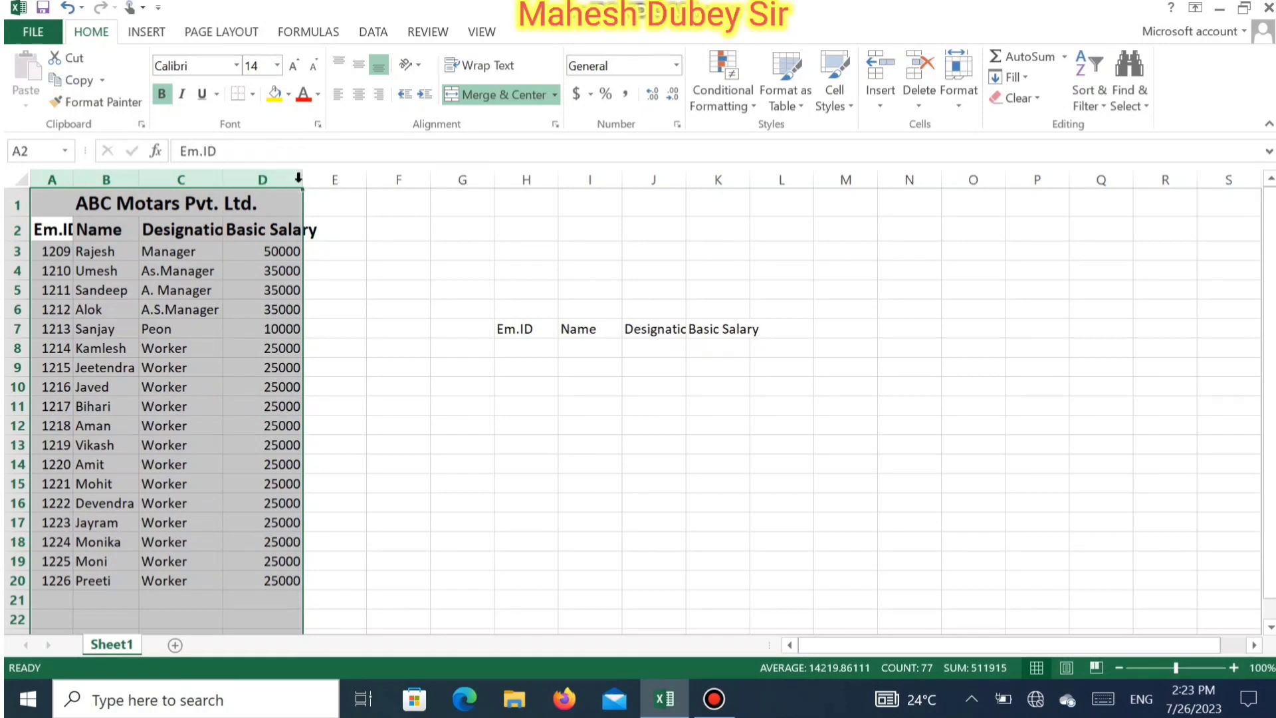
{"action": "double_click", "coordinate": [298, 177]}
{"action": "left_click", "coordinate": [322, 385]}
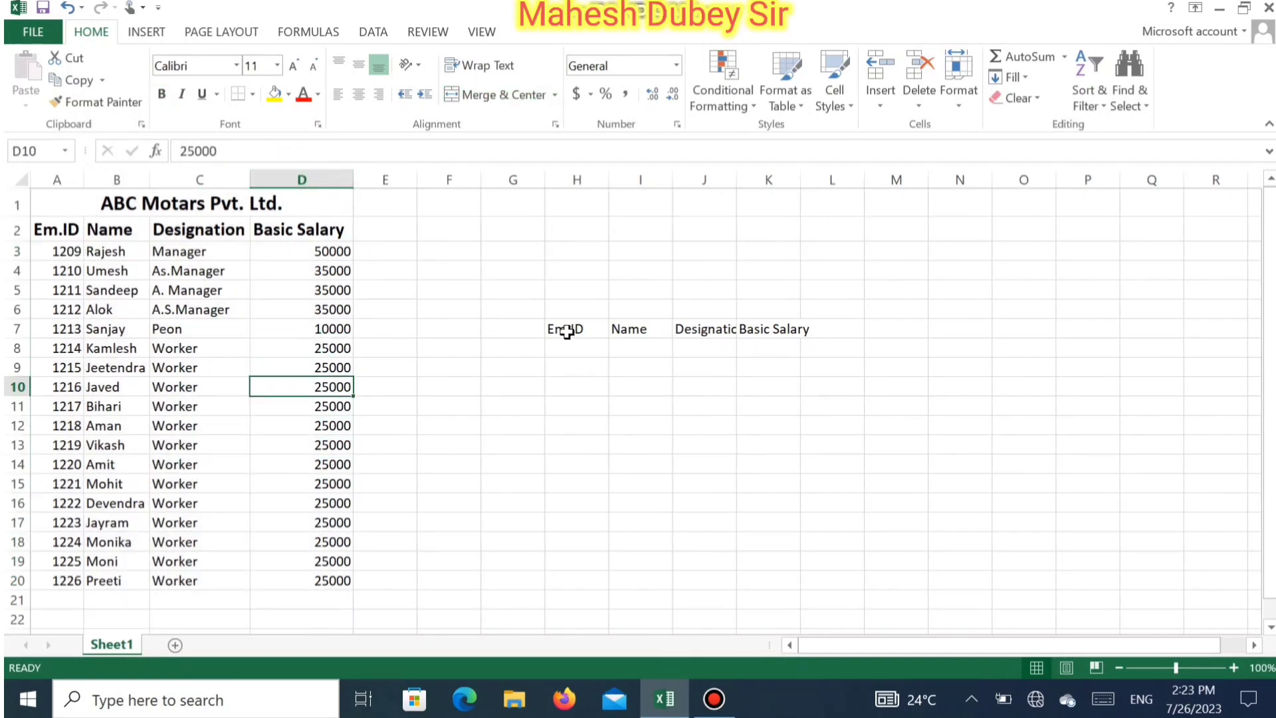
Step: Autofit columns H to K to the copied headers in row 7
{"action": "left_click_drag", "start_coordinate": [566, 332], "coordinate": [797, 336]}
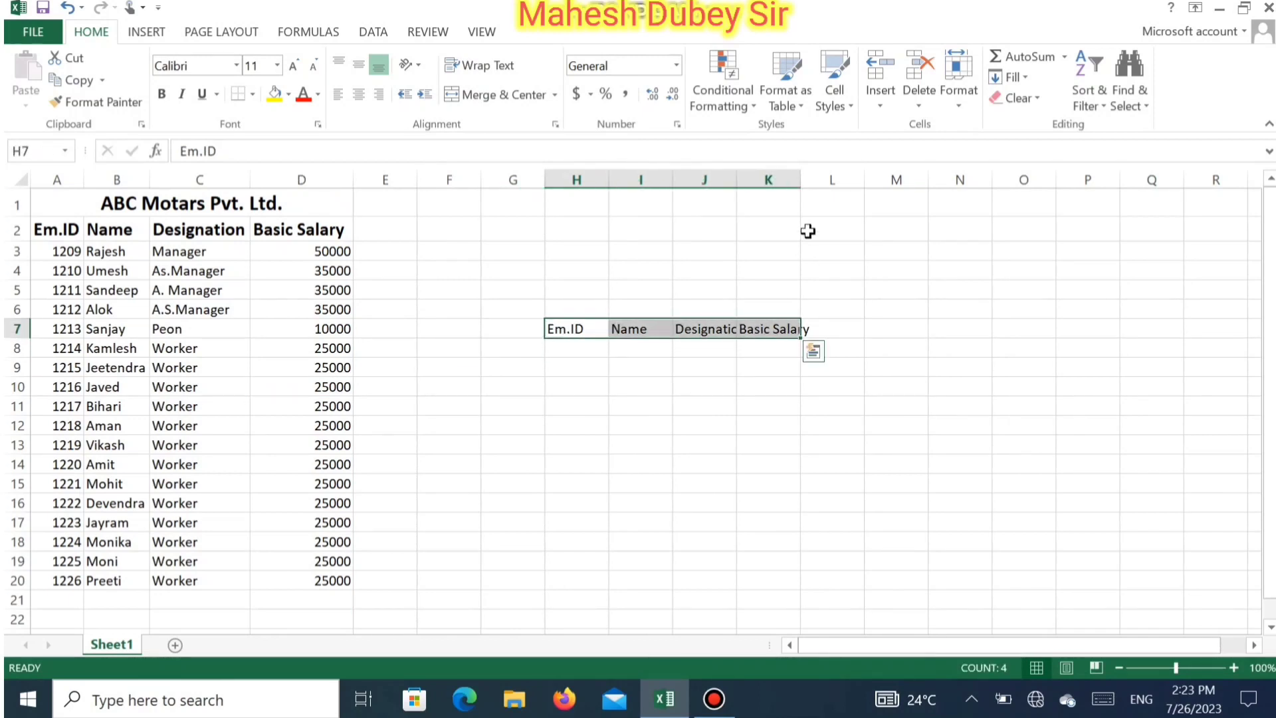
{"action": "double_click", "coordinate": [801, 178]}
{"action": "left_click", "coordinate": [739, 404]}
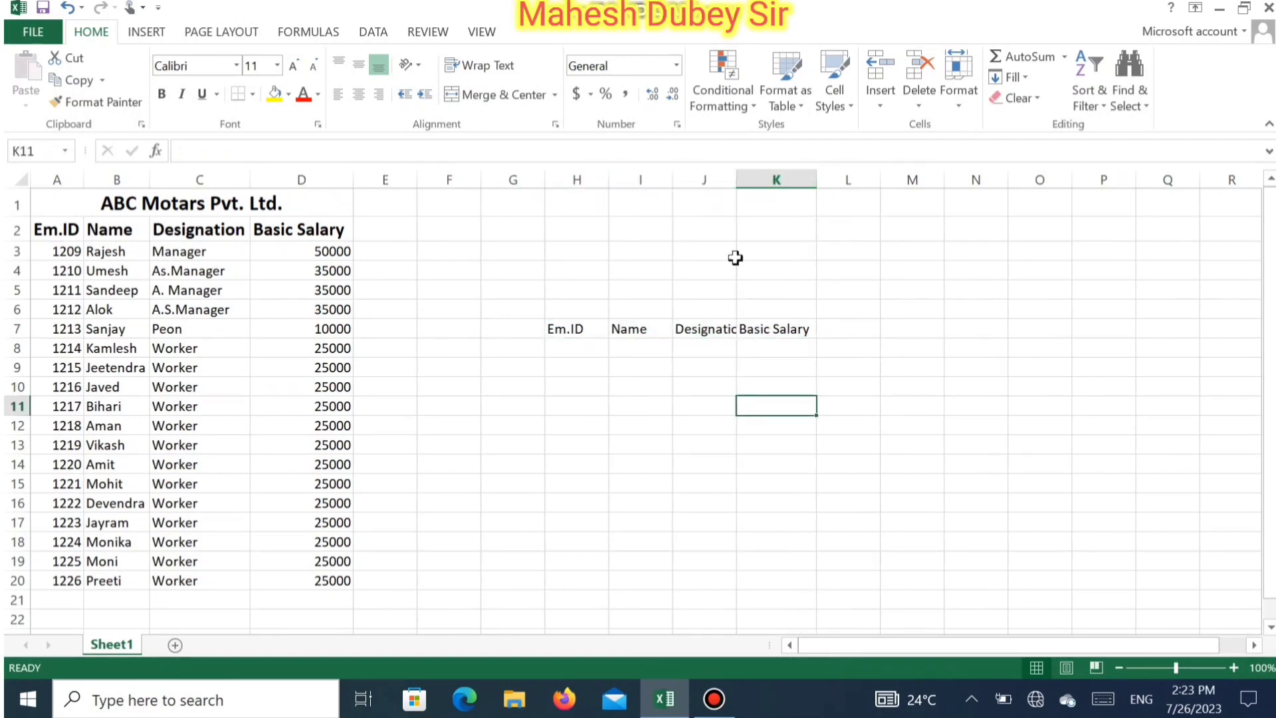
{"action": "left_click_drag", "start_coordinate": [586, 177], "coordinate": [760, 166]}
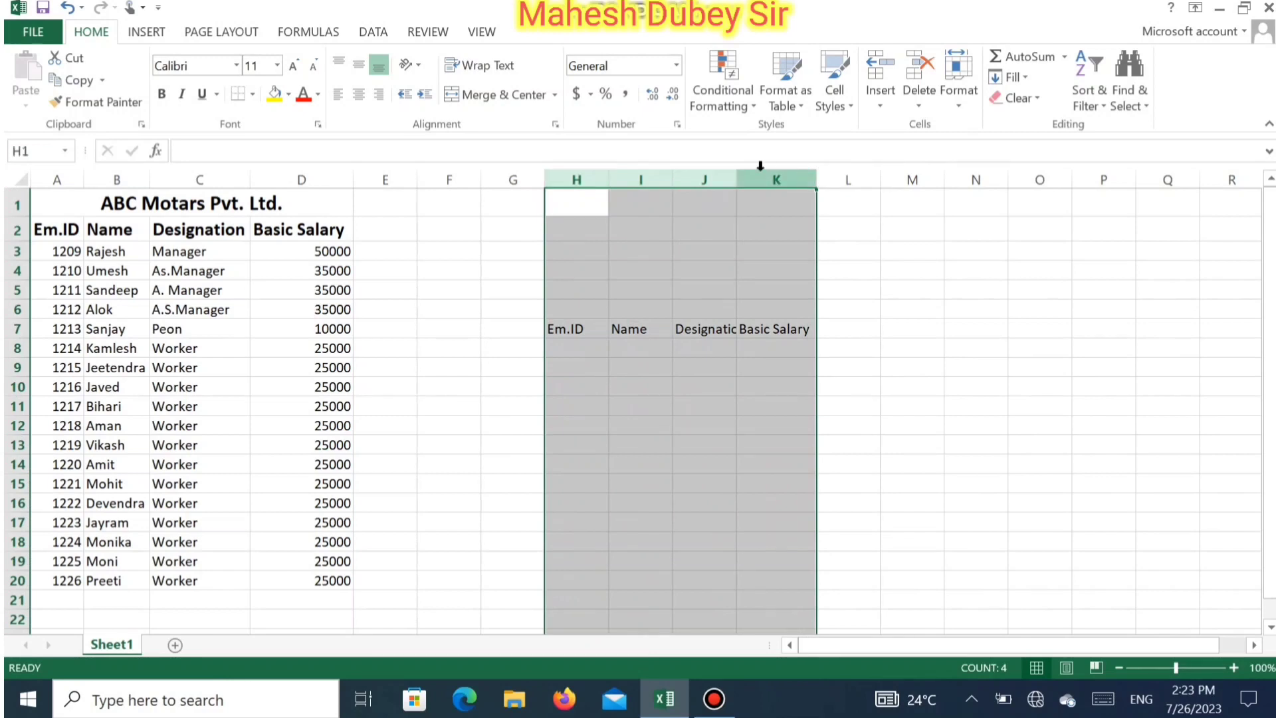
{"action": "double_click", "coordinate": [737, 176]}
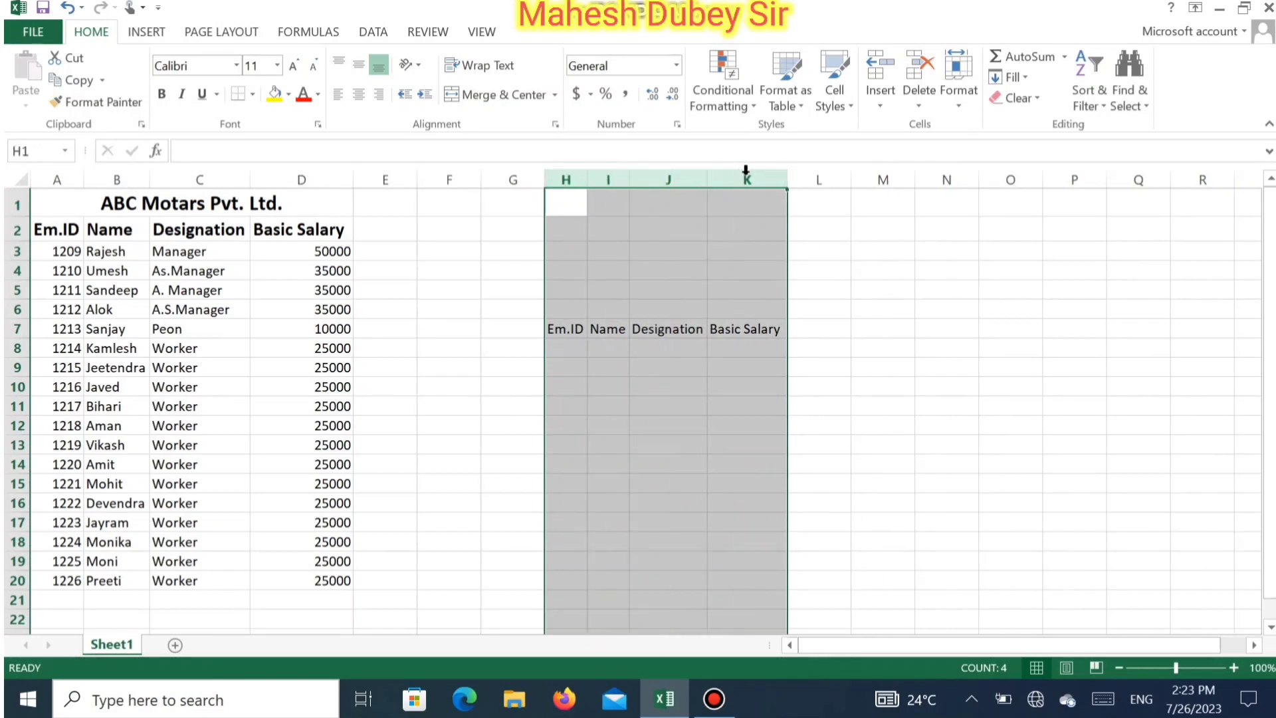
{"action": "left_click", "coordinate": [669, 431]}
Step: Try entering the first employee's ID in H8 under Em.ID and clear the cell
{"action": "left_click", "coordinate": [567, 349]}
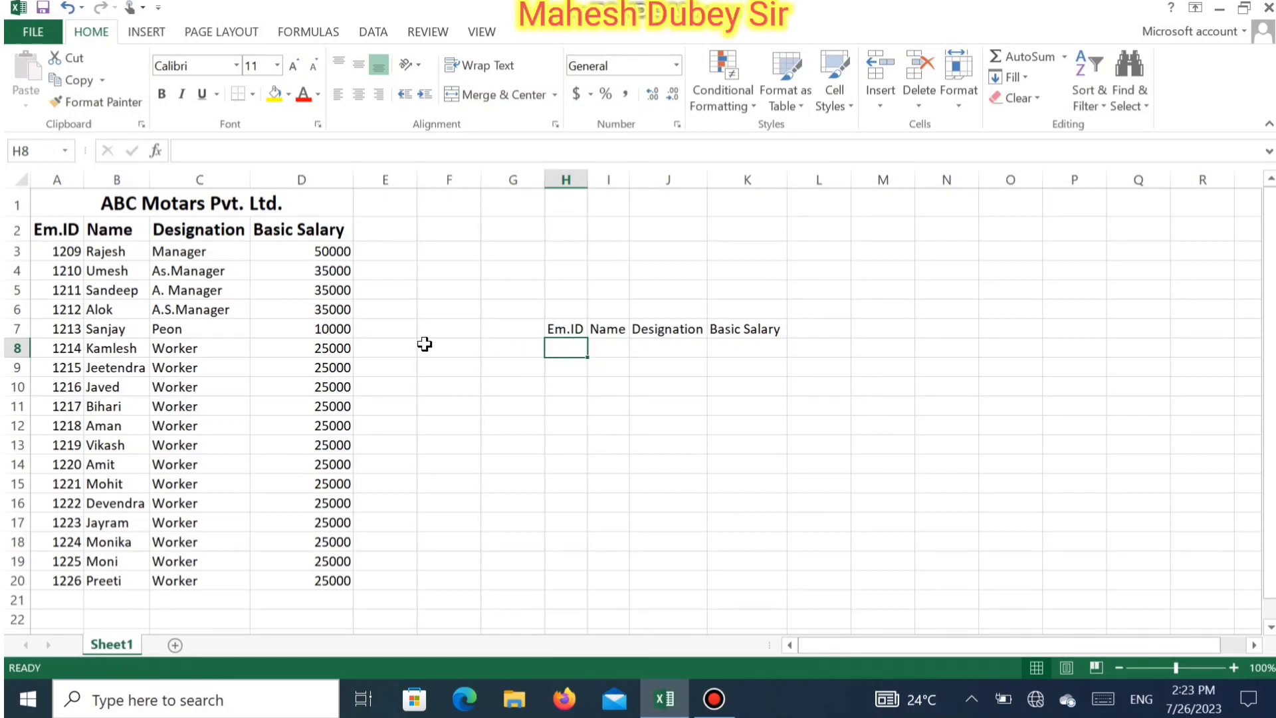
{"action": "type", "text": "11"}
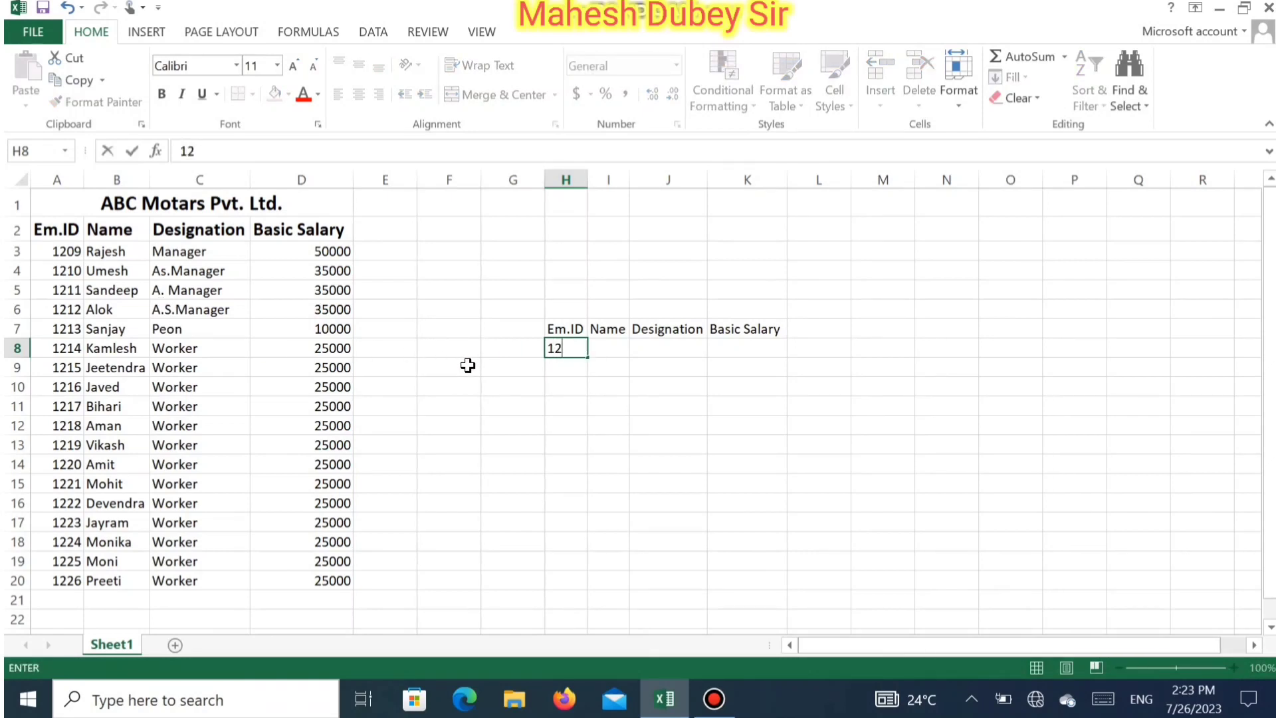
{"action": "type", "text": "09"}
{"action": "key", "text": "Tab"}
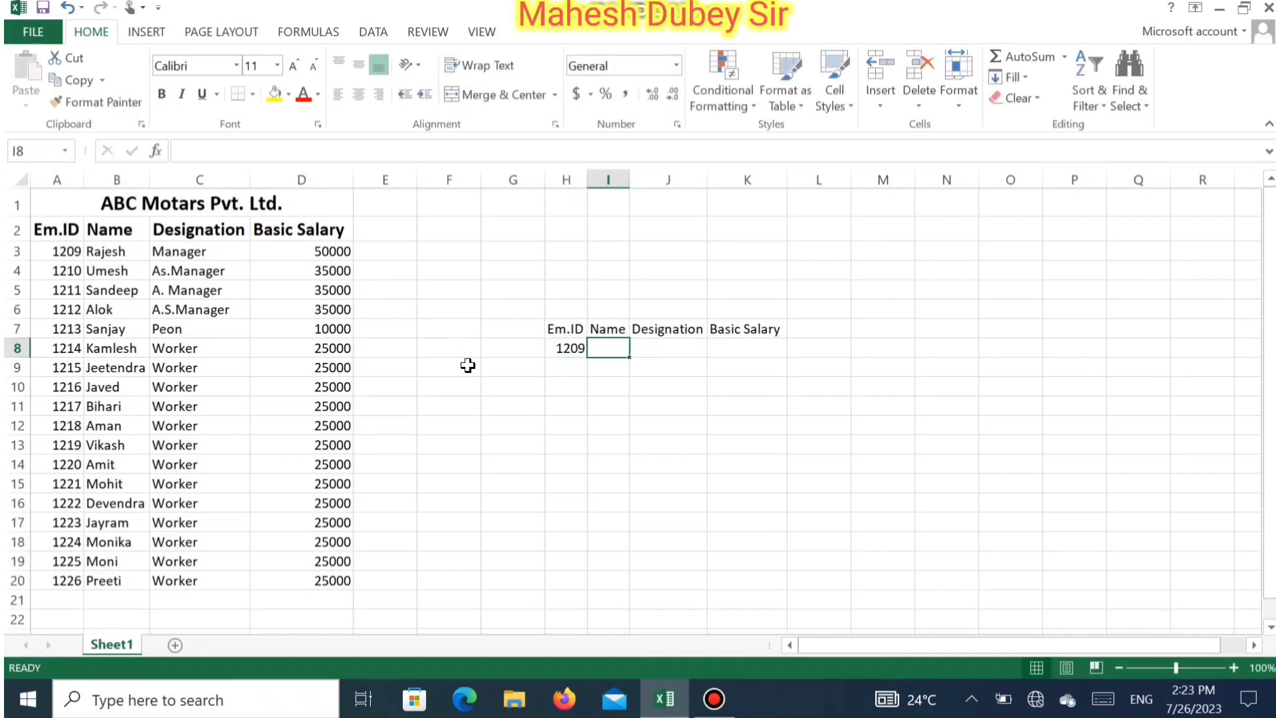
{"action": "key", "text": "Left"}
{"action": "key", "text": "Delete"}
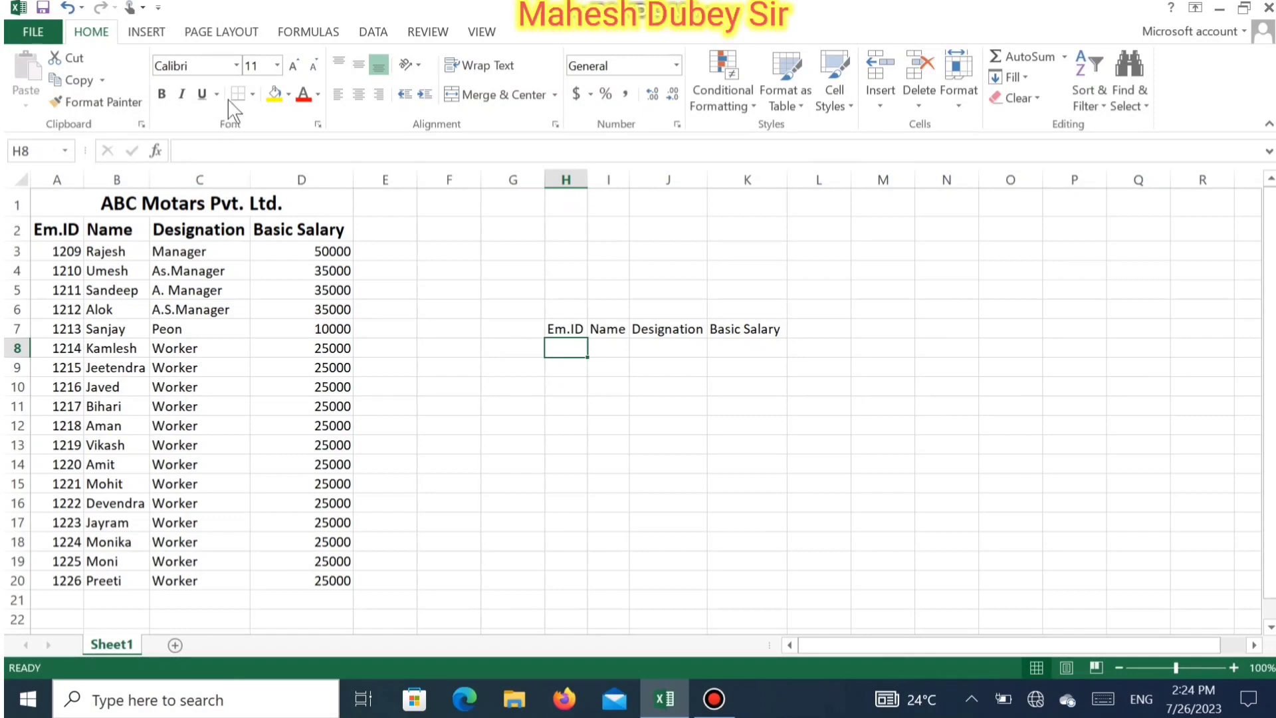
Step: Restrict H8 to a validation list sourced from A3:A20 and choose the first employee's ID from it
{"action": "left_click", "coordinate": [372, 38]}
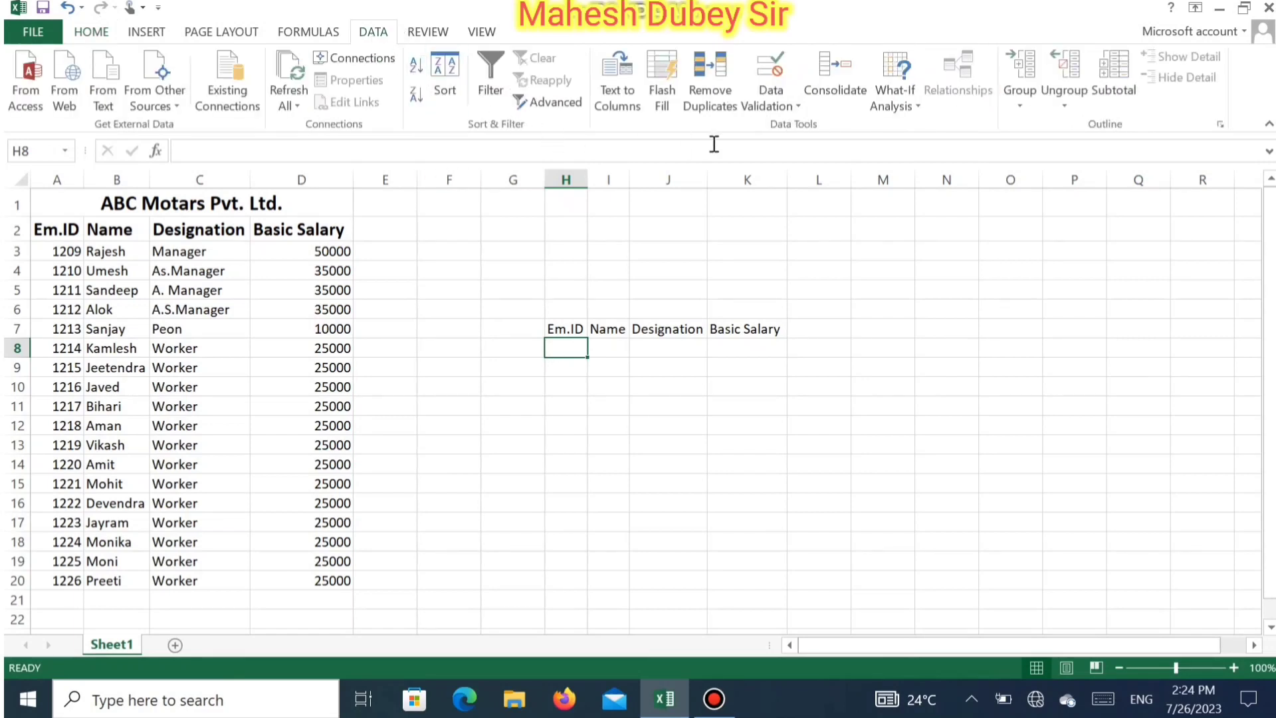
{"action": "left_click", "coordinate": [790, 112]}
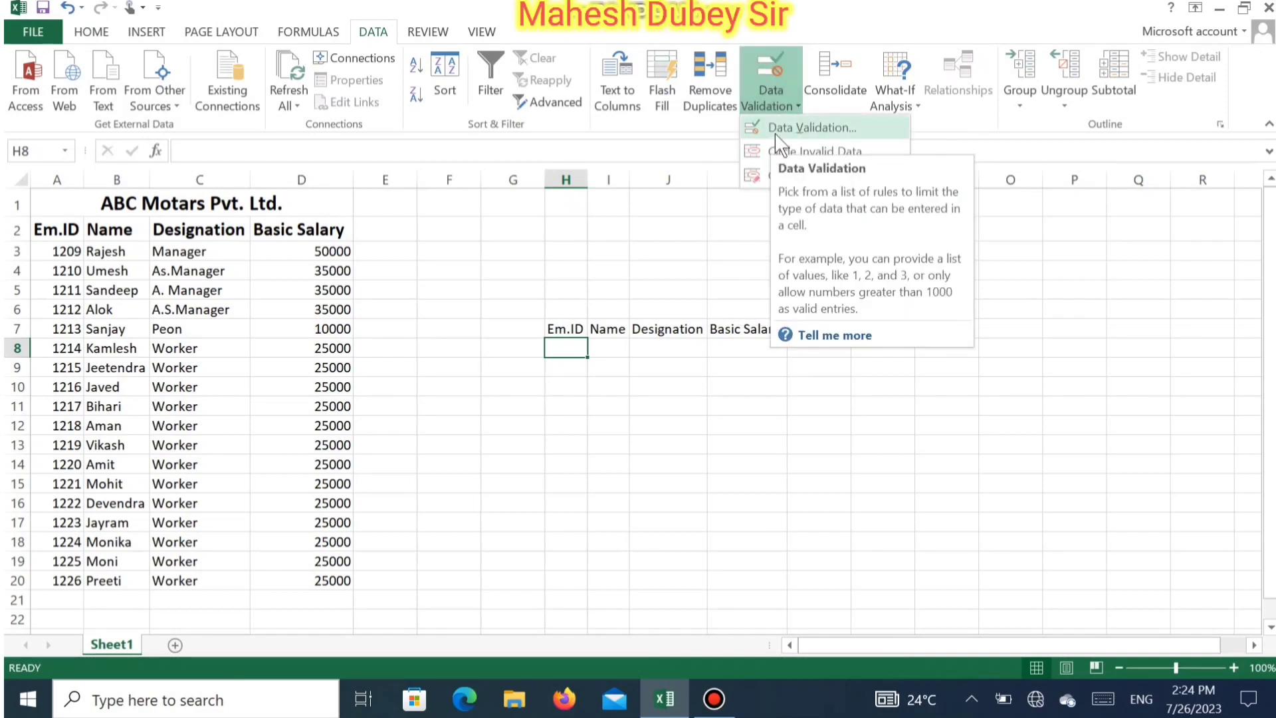
{"action": "left_click", "coordinate": [777, 130]}
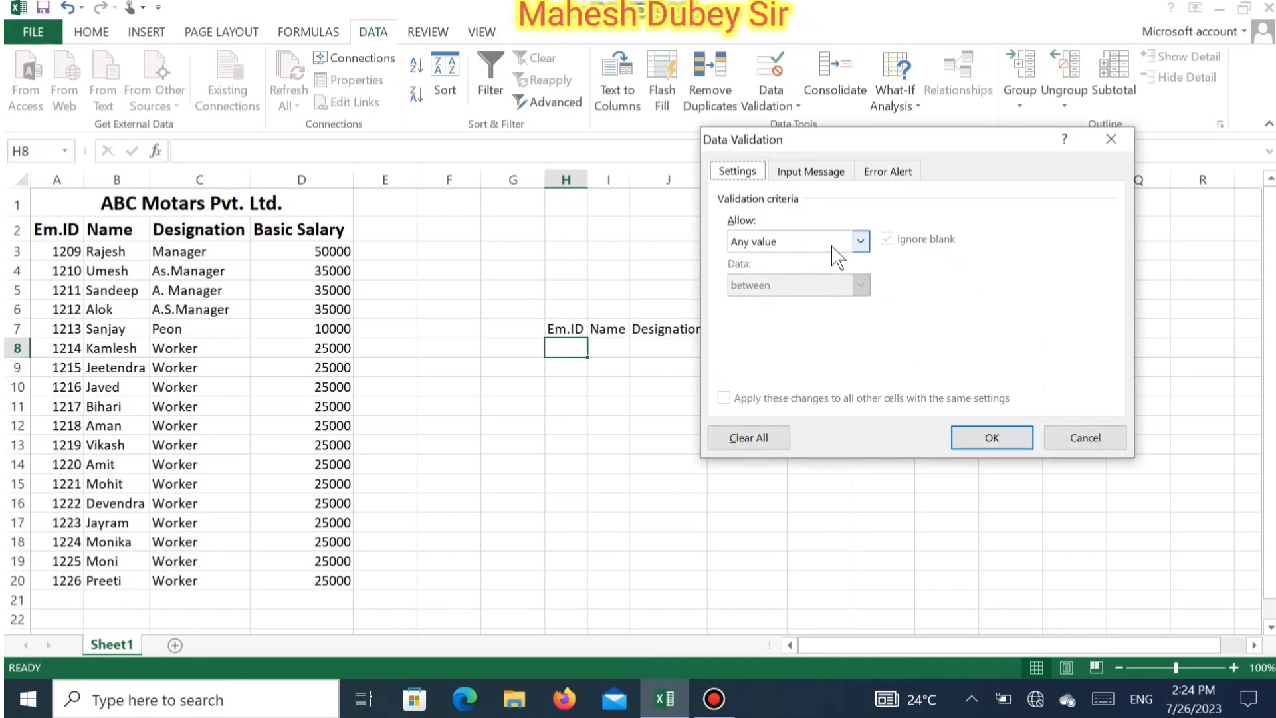
{"action": "left_click", "coordinate": [858, 239]}
{"action": "left_click", "coordinate": [806, 304]}
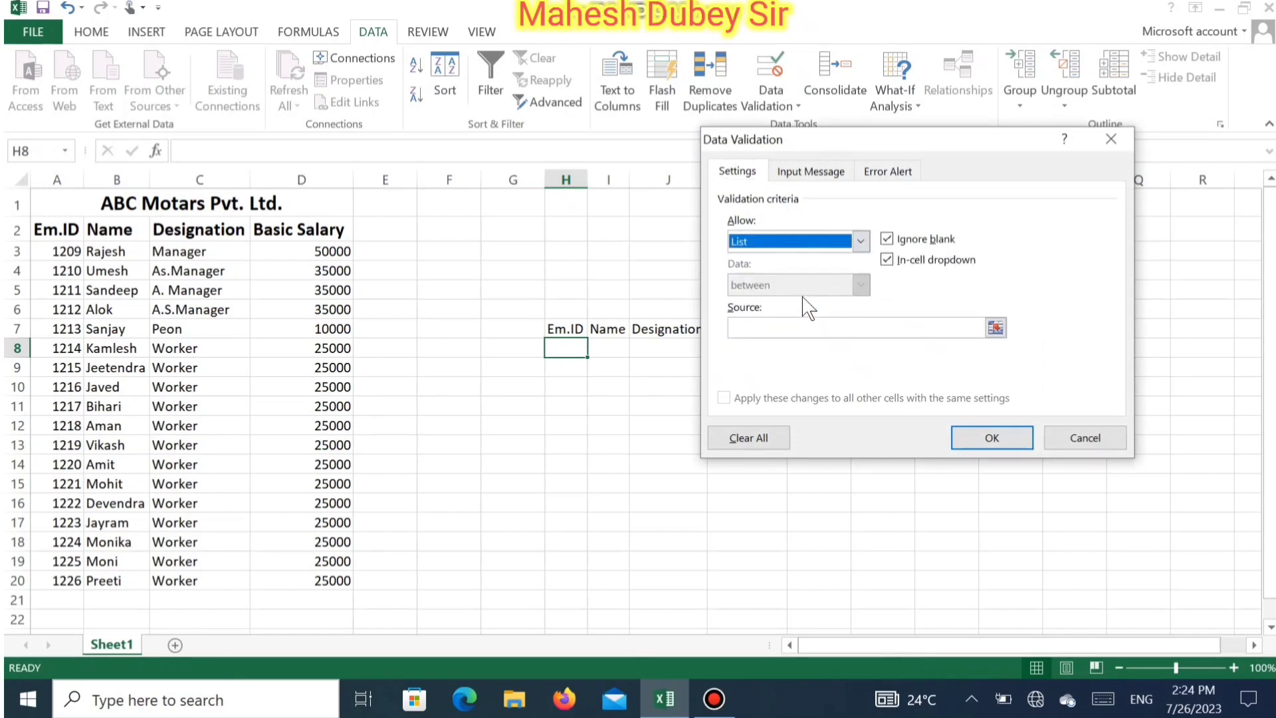
{"action": "left_click", "coordinate": [775, 328]}
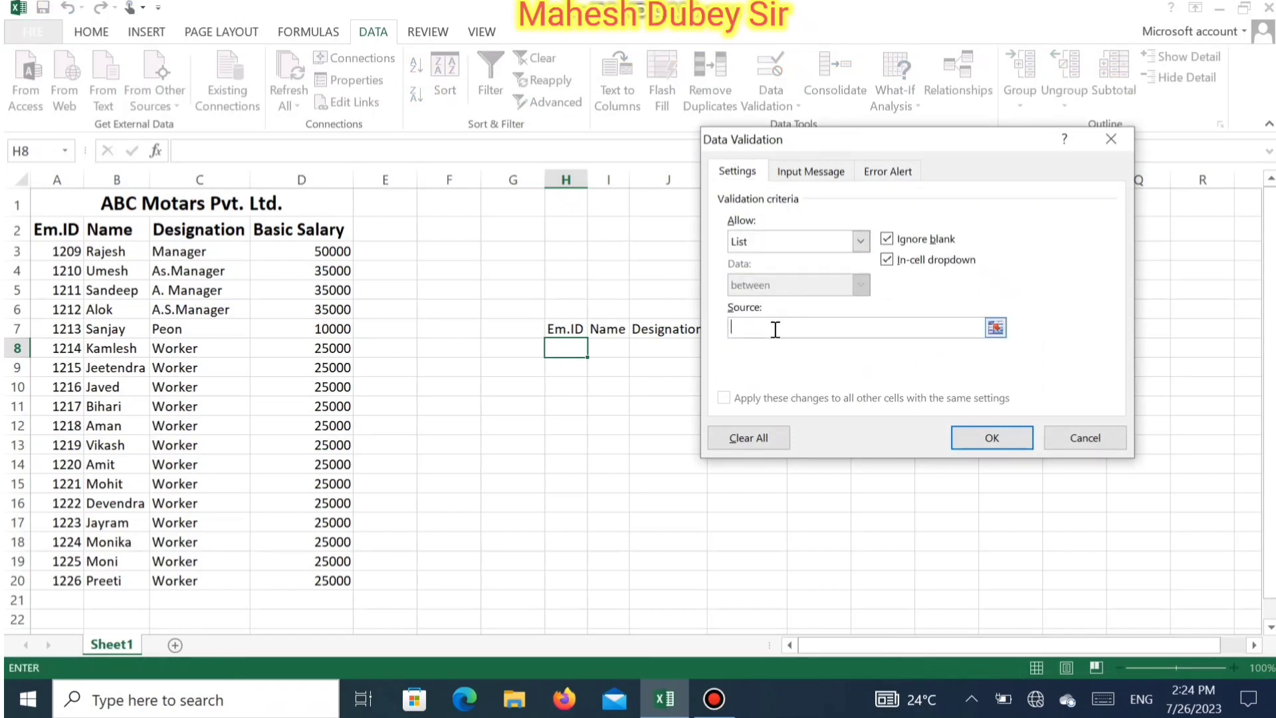
{"action": "left_click_drag", "start_coordinate": [40, 247], "coordinate": [44, 576]}
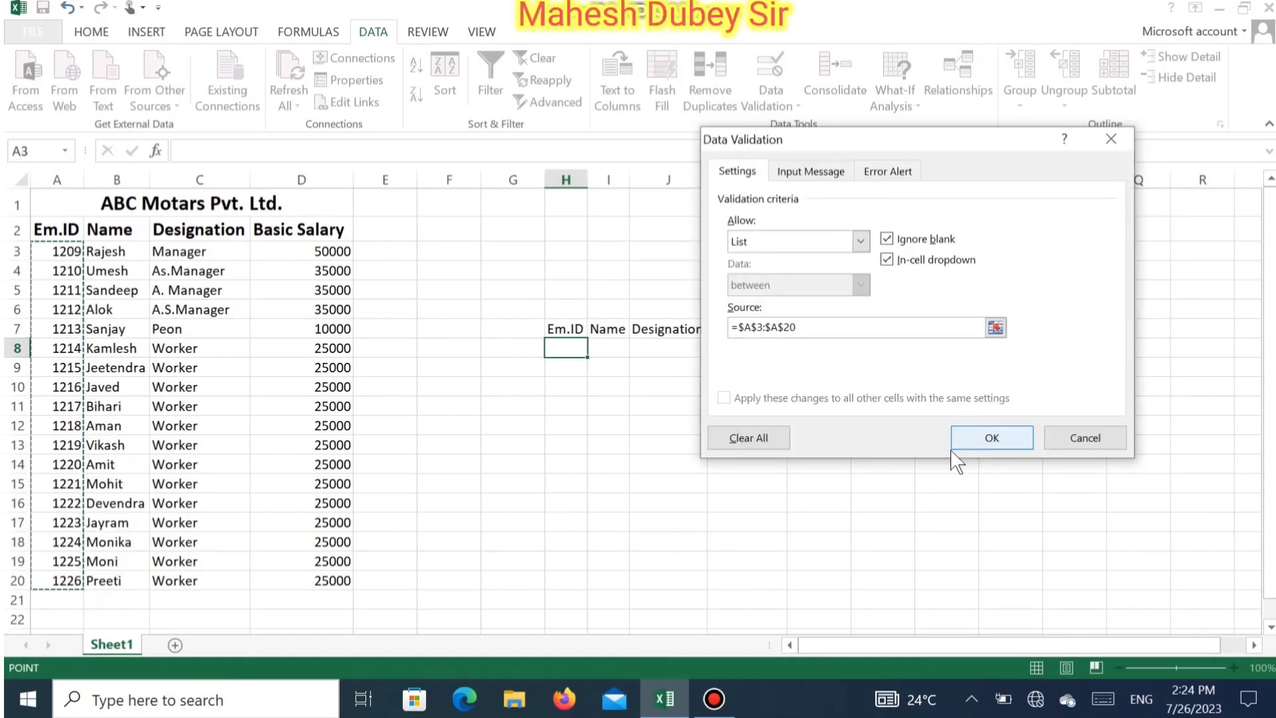
{"action": "left_click", "coordinate": [975, 442]}
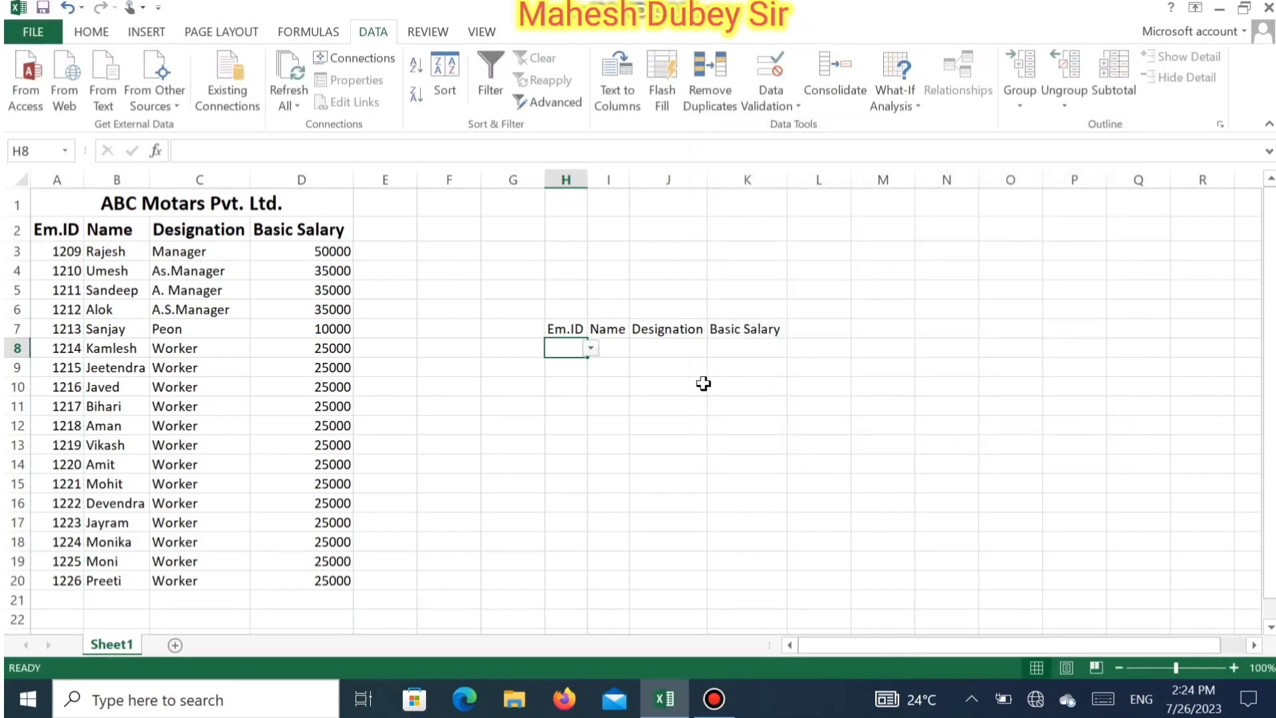
{"action": "left_click", "coordinate": [591, 349]}
{"action": "left_click", "coordinate": [576, 366]}
Step: Review the List criteria and source range in H8's data validation settings without changing them
{"action": "left_click", "coordinate": [798, 108]}
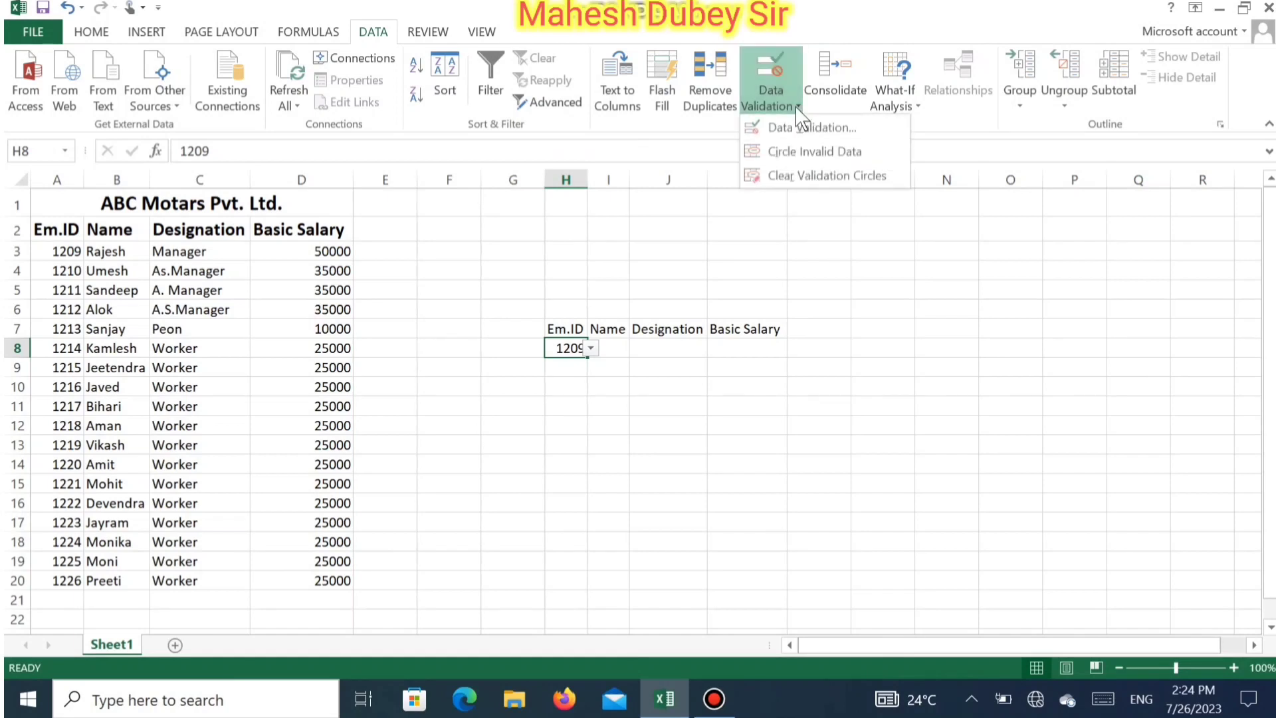
{"action": "left_click", "coordinate": [802, 130]}
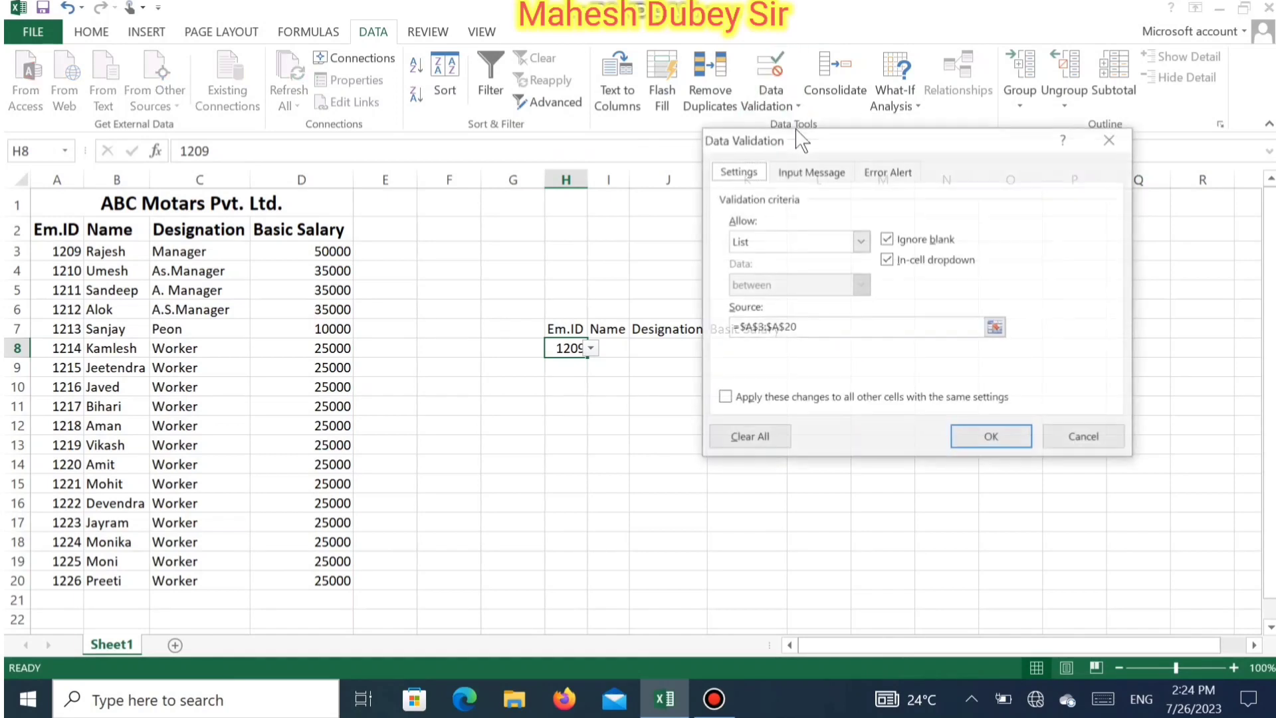
{"action": "left_click", "coordinate": [861, 241]}
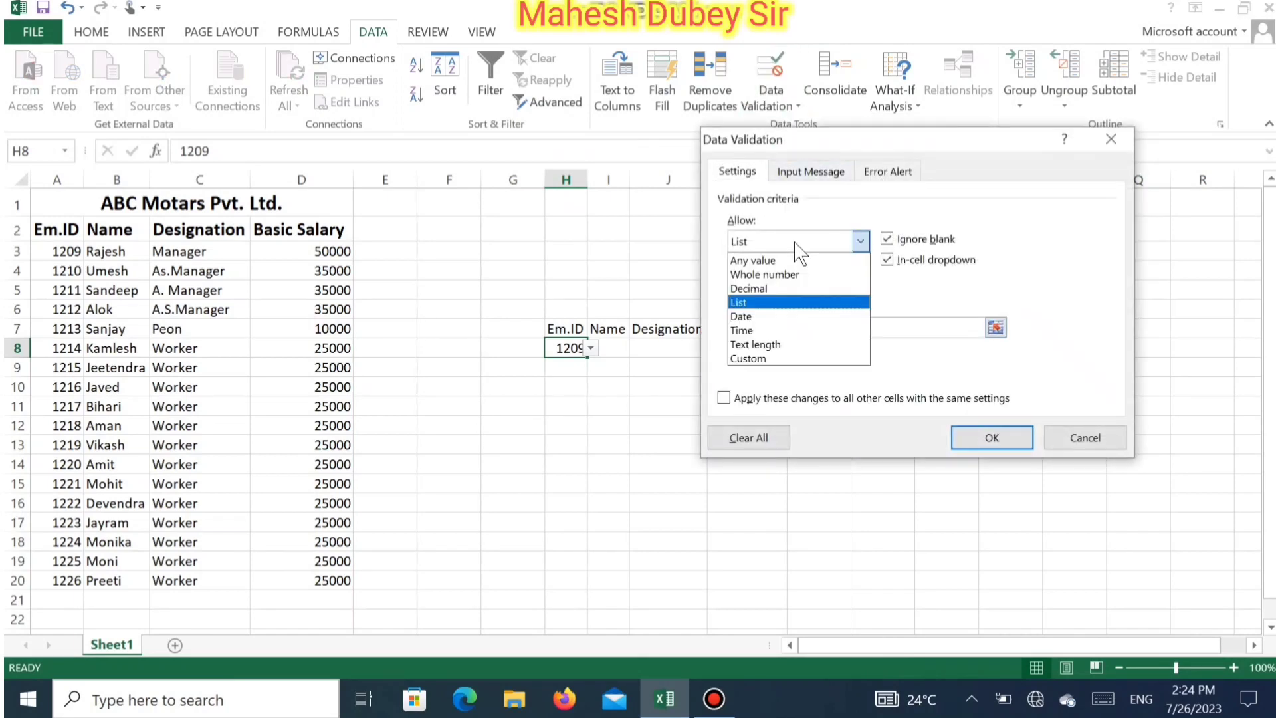
{"action": "left_click", "coordinate": [766, 303]}
{"action": "left_click", "coordinate": [795, 331]}
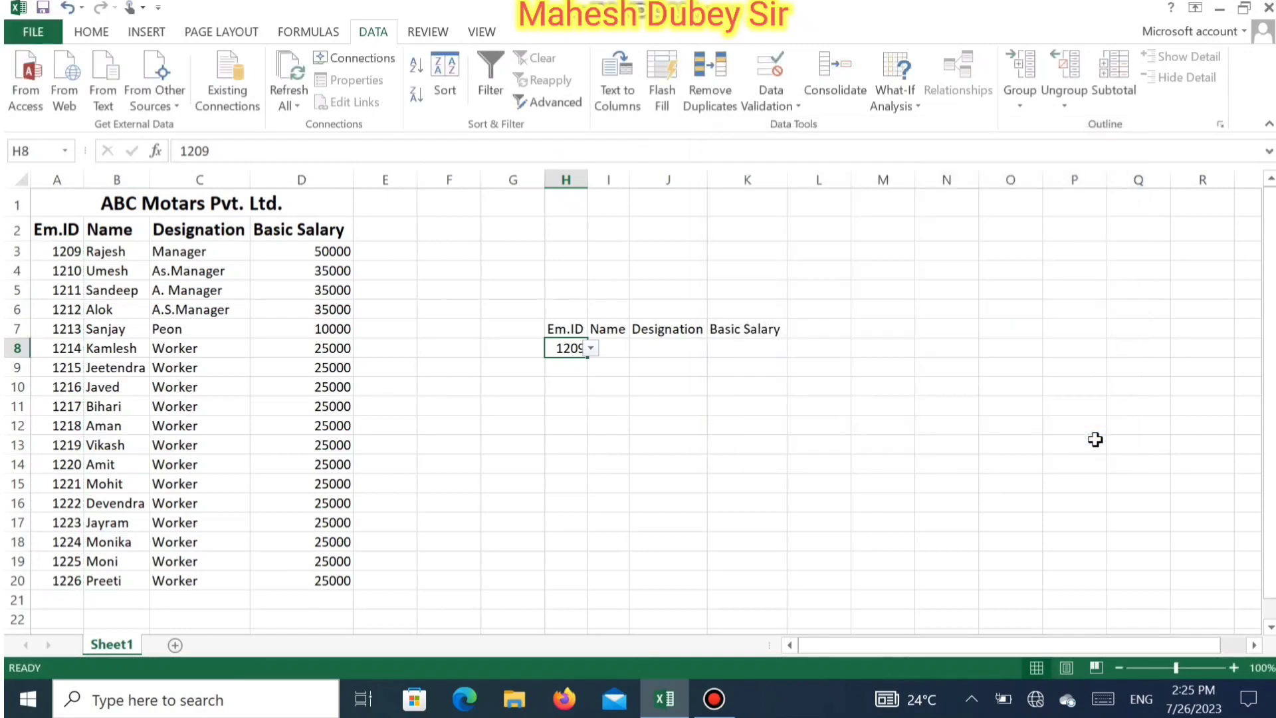
{"action": "left_click", "coordinate": [1095, 439]}
Step: Widen column I and enter =VLOOKUP(H8,A3:D36,2,0) in I8 under Name
{"action": "left_click_drag", "start_coordinate": [629, 178], "coordinate": [681, 178]}
{"action": "left_click", "coordinate": [623, 349]}
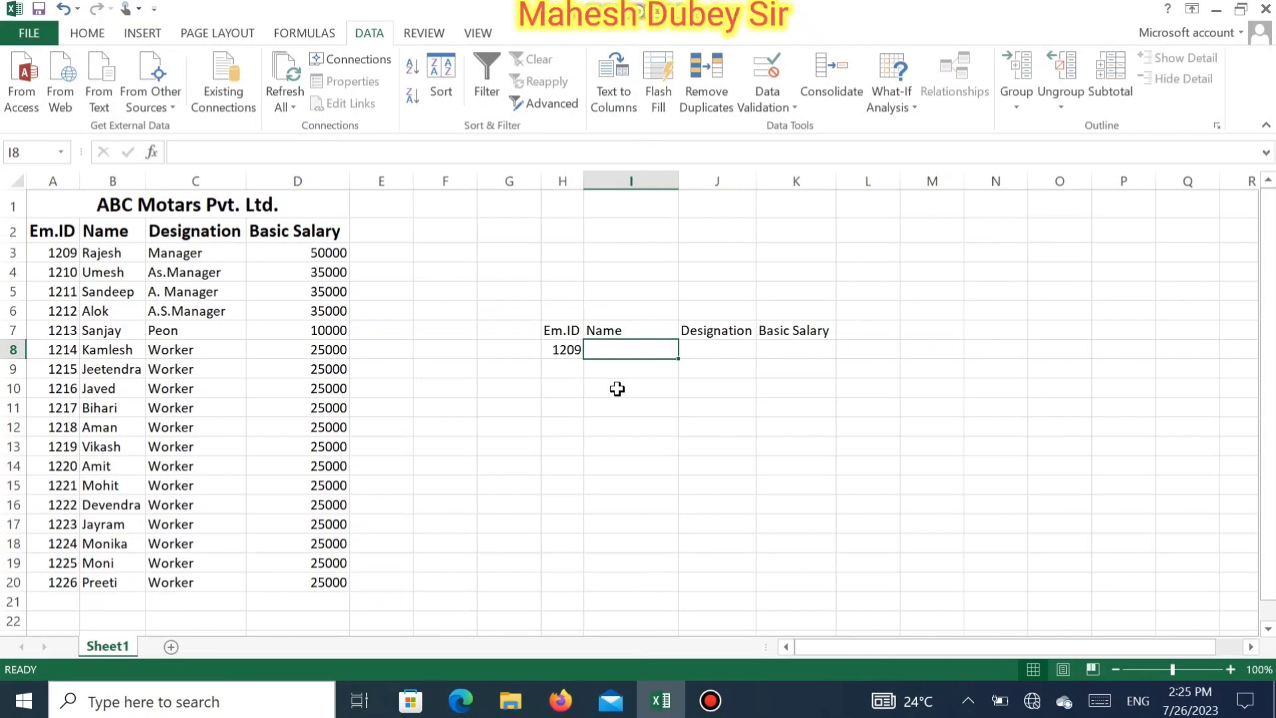
{"action": "type", "text": "="}
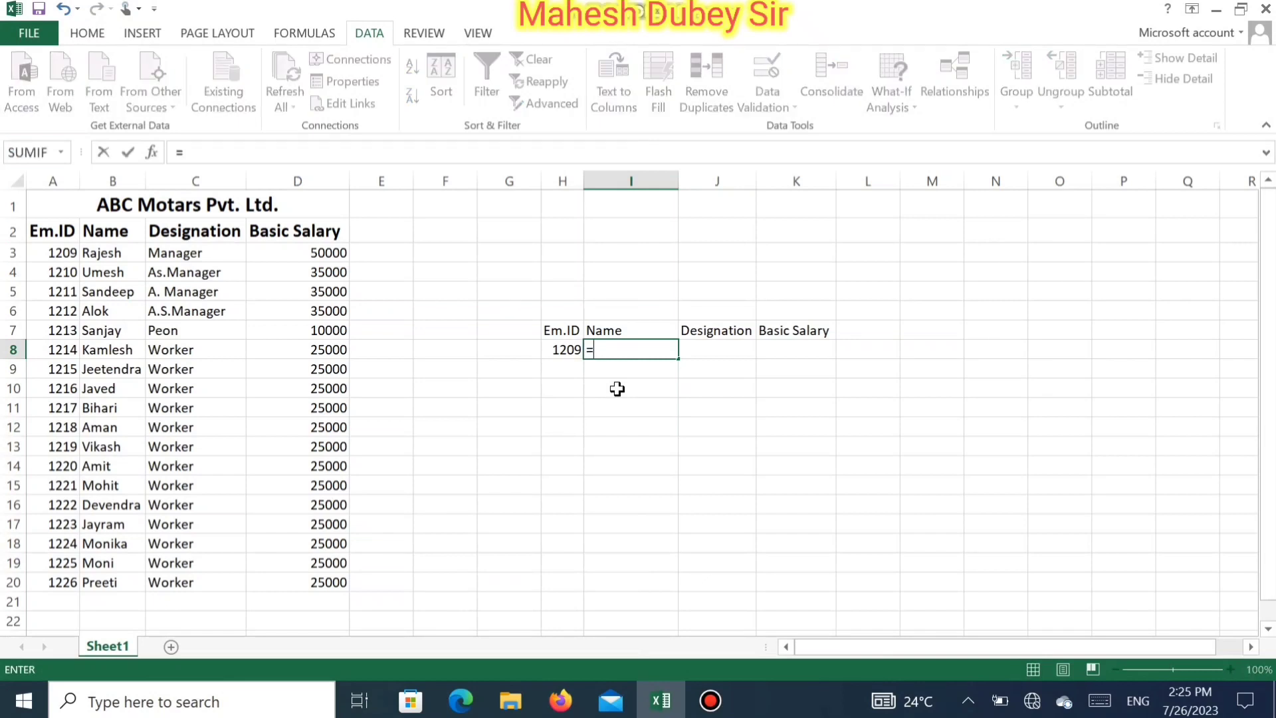
{"action": "type", "text": "vl"}
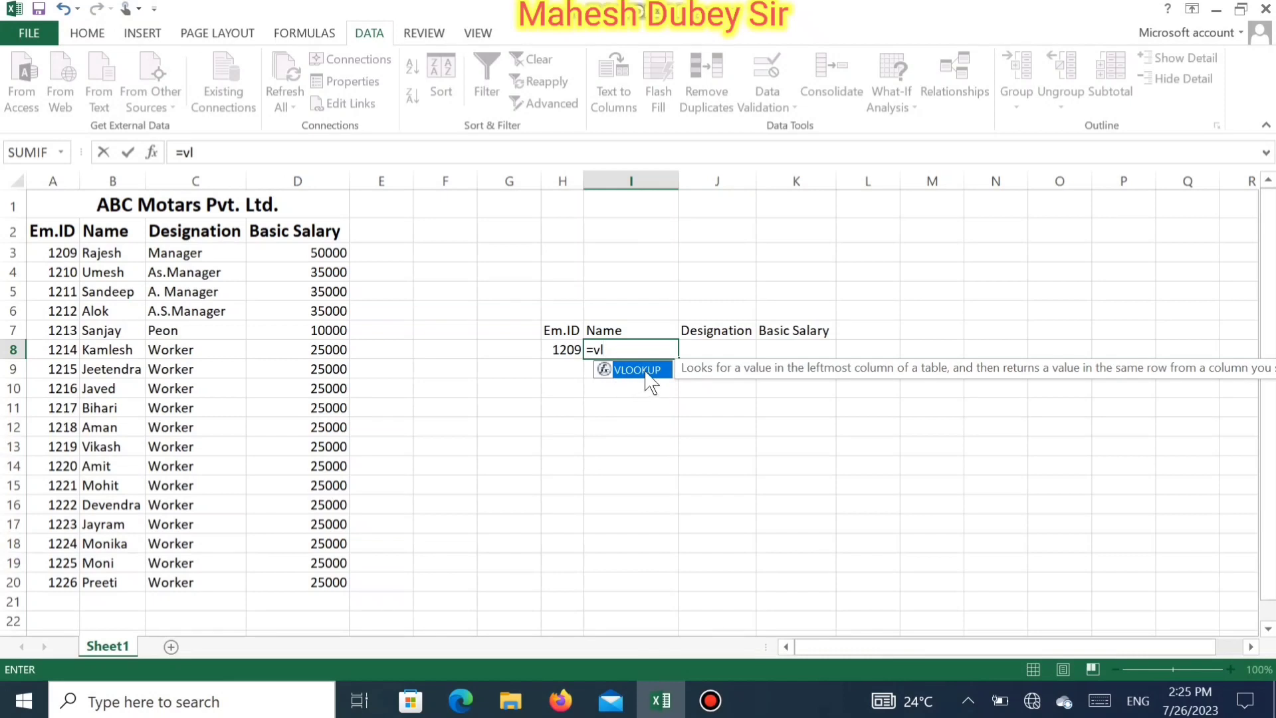
{"action": "double_click", "coordinate": [646, 375]}
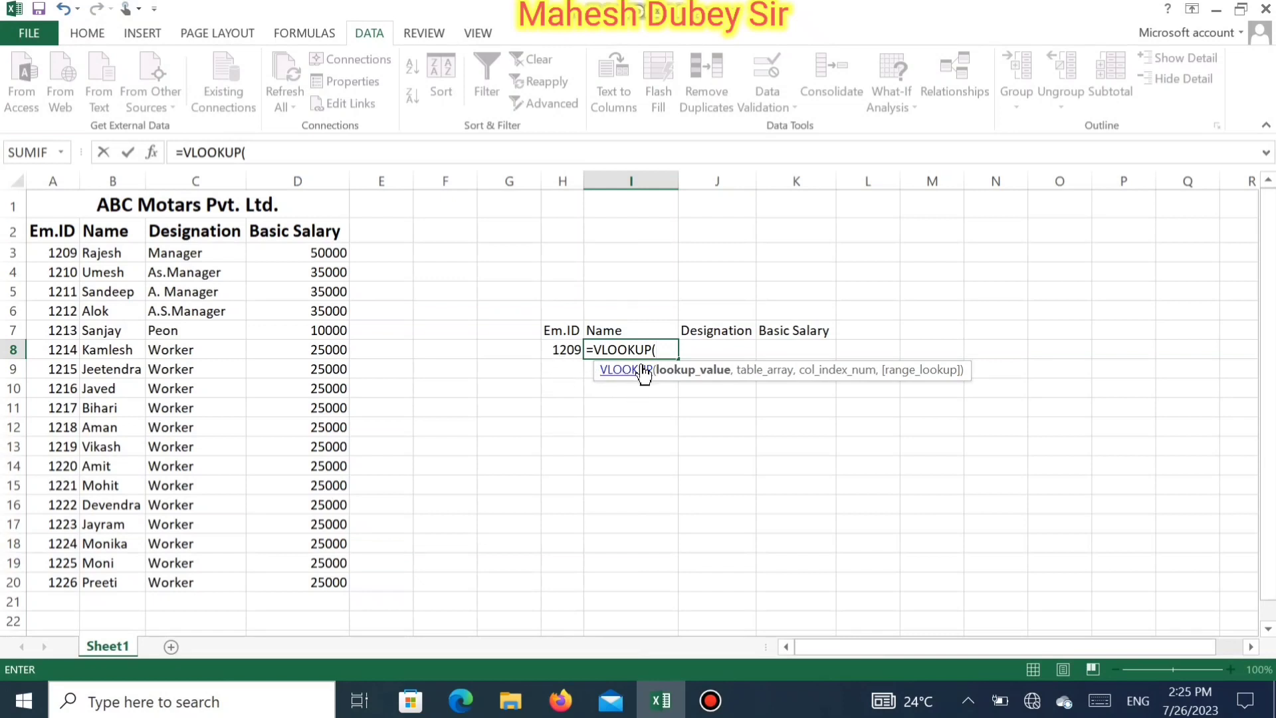
{"action": "left_click", "coordinate": [562, 351]}
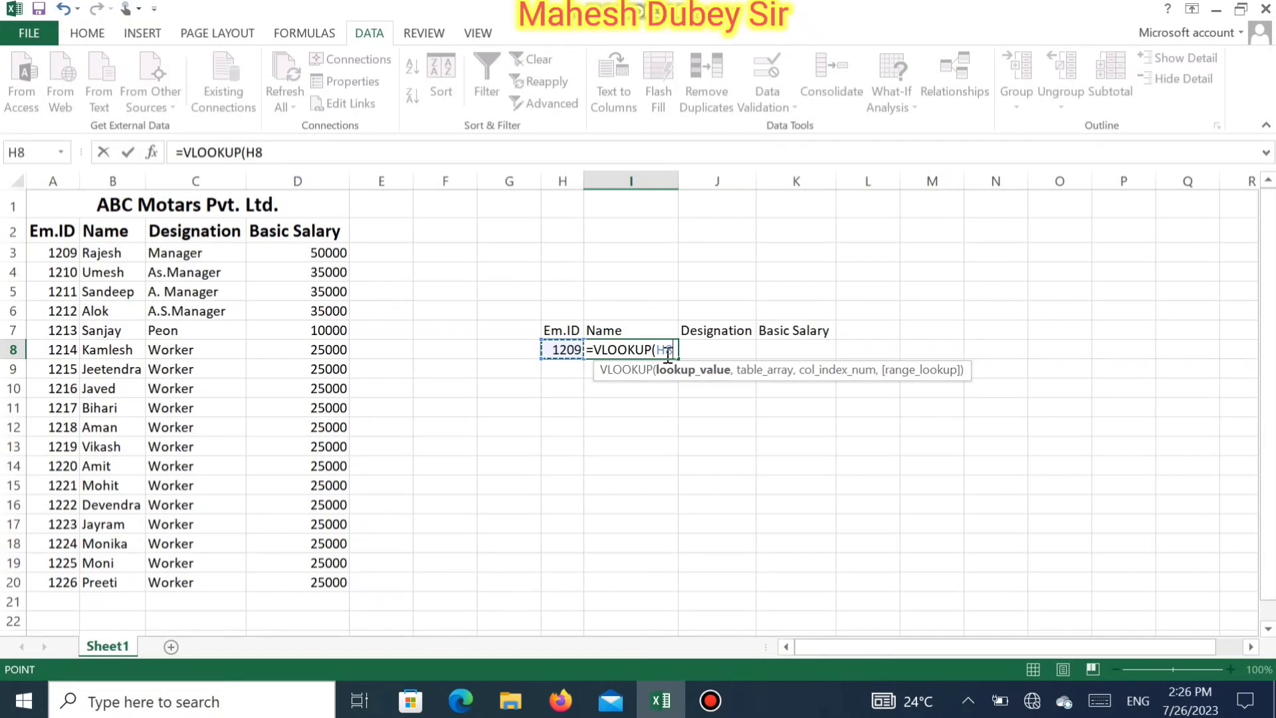
{"action": "type", "text": ","}
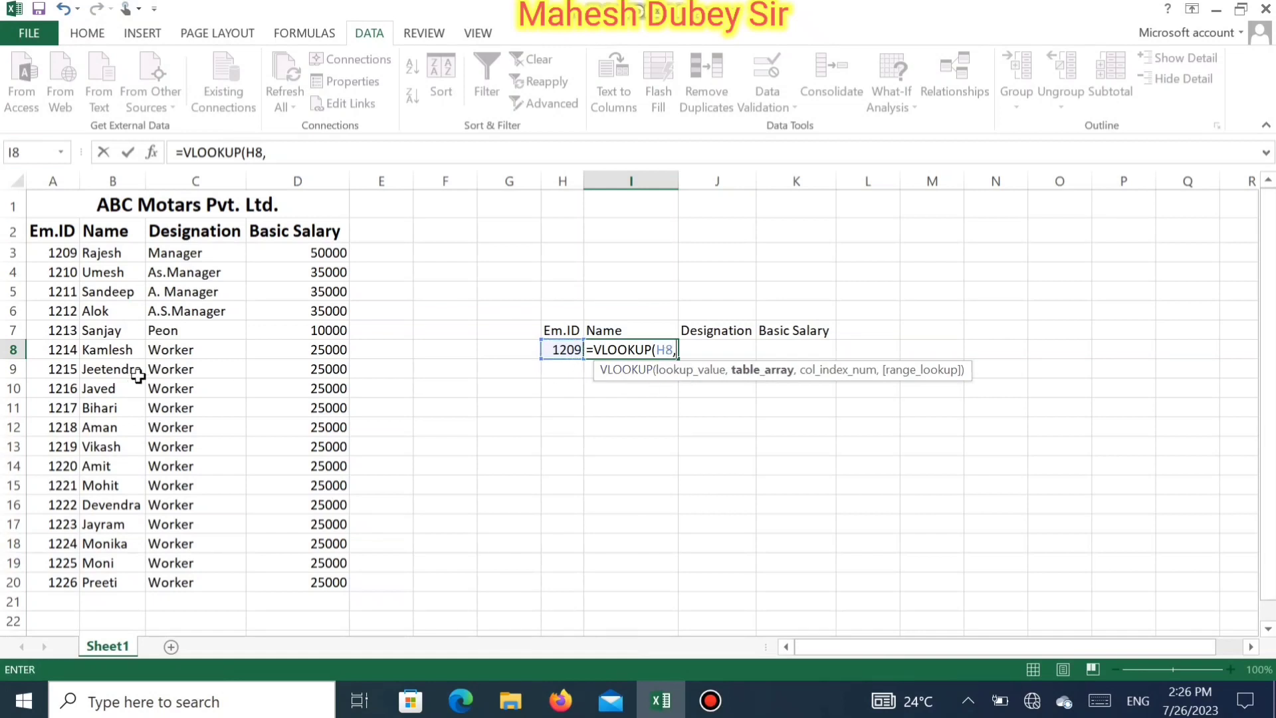
{"action": "left_click_drag", "start_coordinate": [55, 253], "coordinate": [332, 650]}
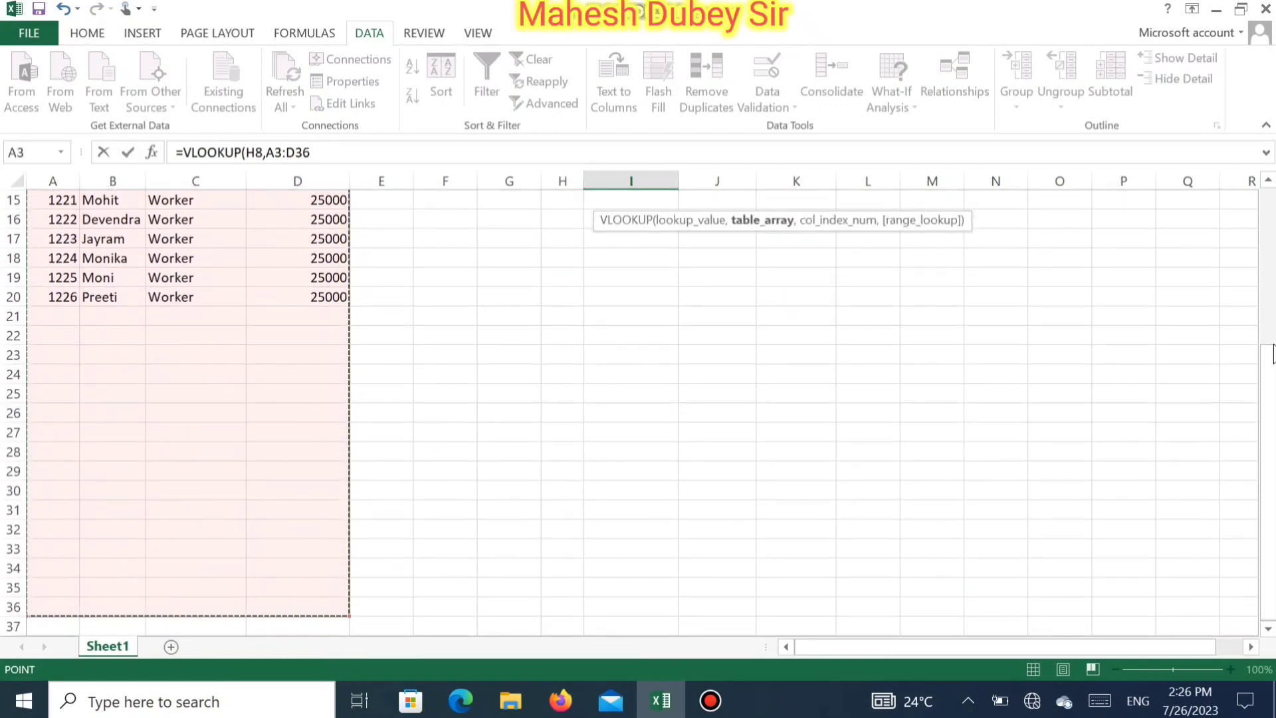
{"action": "left_click_drag", "start_coordinate": [1273, 384], "coordinate": [1270, 211]}
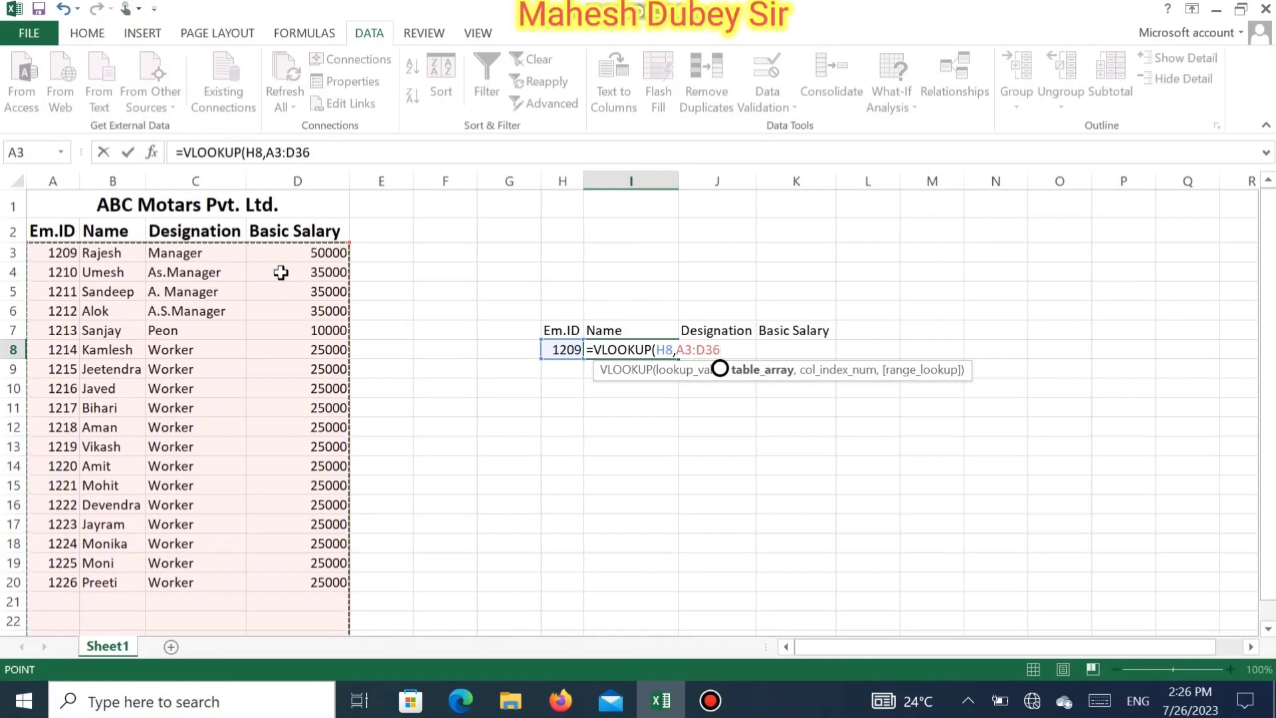
{"action": "type", "text": ",2"}
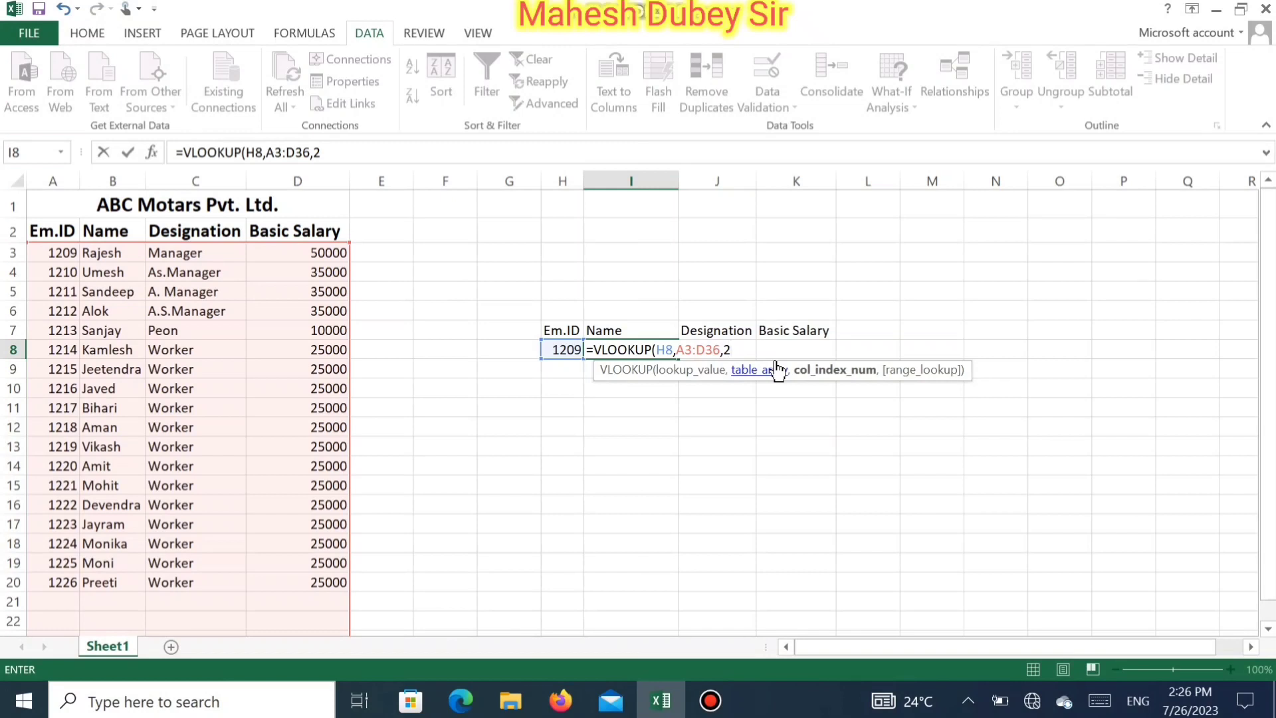
{"action": "type", "text": ","}
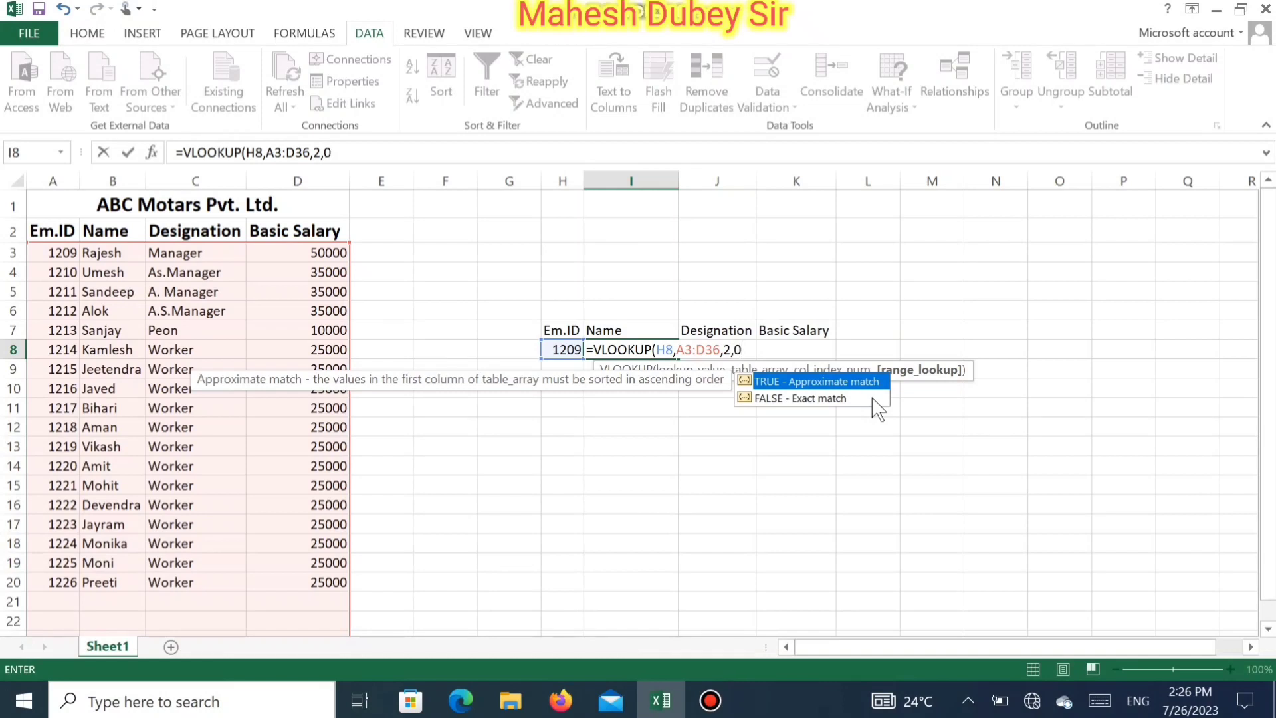
{"action": "type", "text": "0)"}
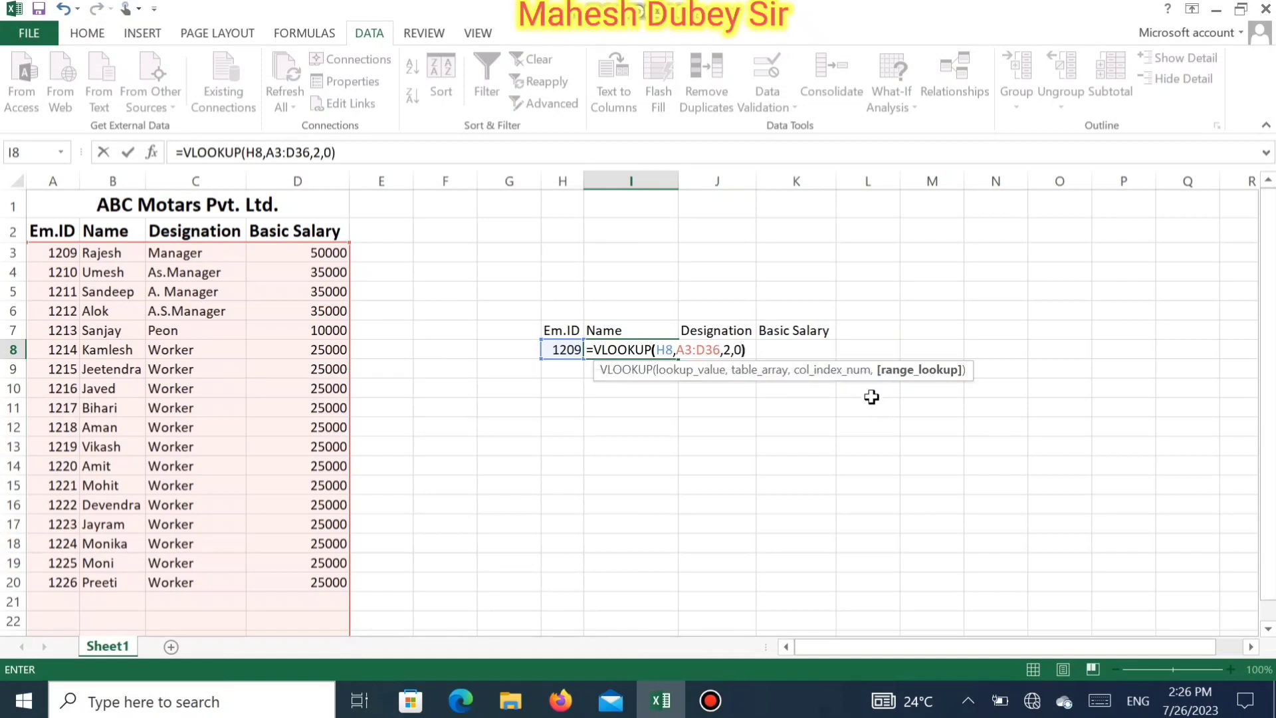
{"action": "key", "text": "Return"}
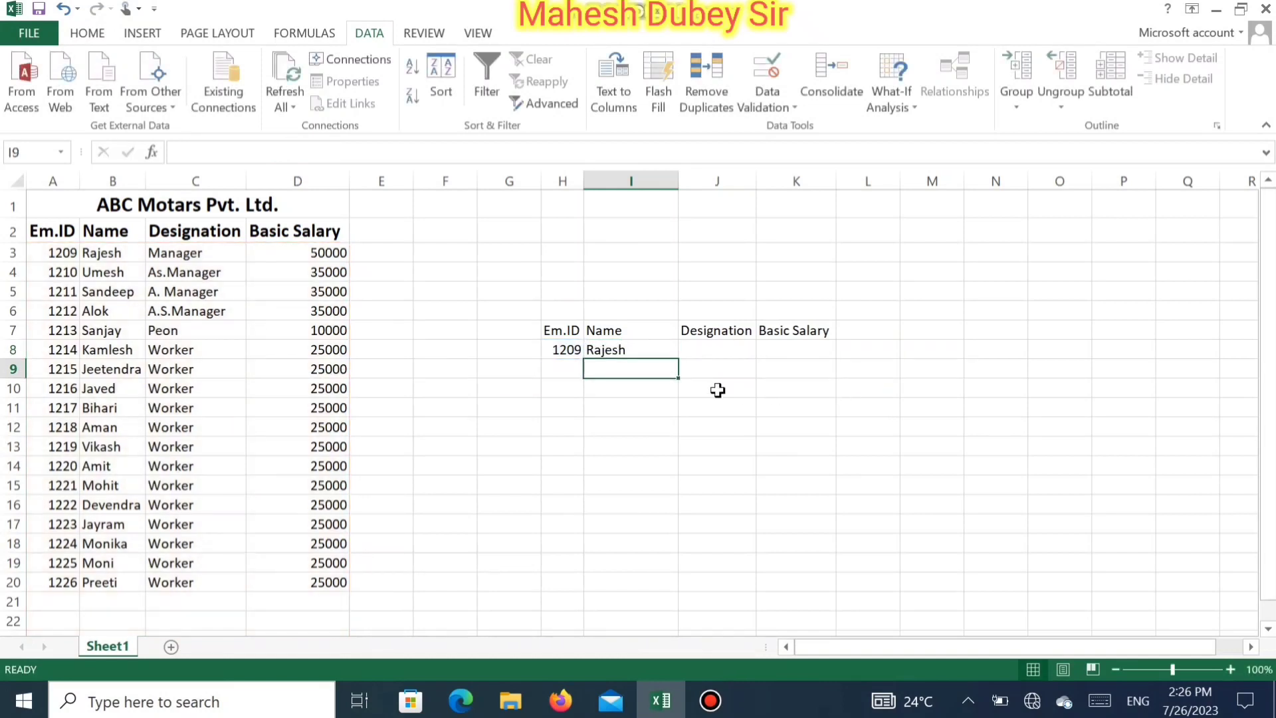
{"action": "left_click", "coordinate": [641, 352]}
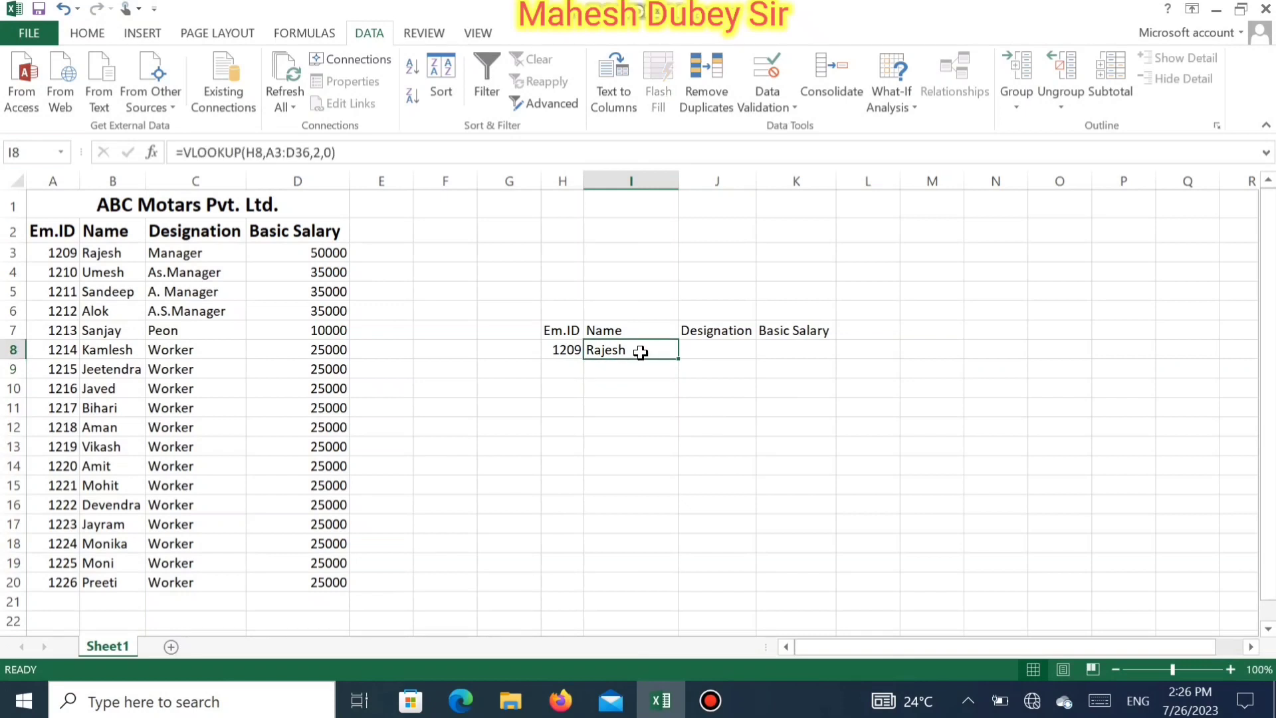
Step: Choose the second employee's ID from the list in H8 and widen columns H and I
{"action": "left_click", "coordinate": [562, 349]}
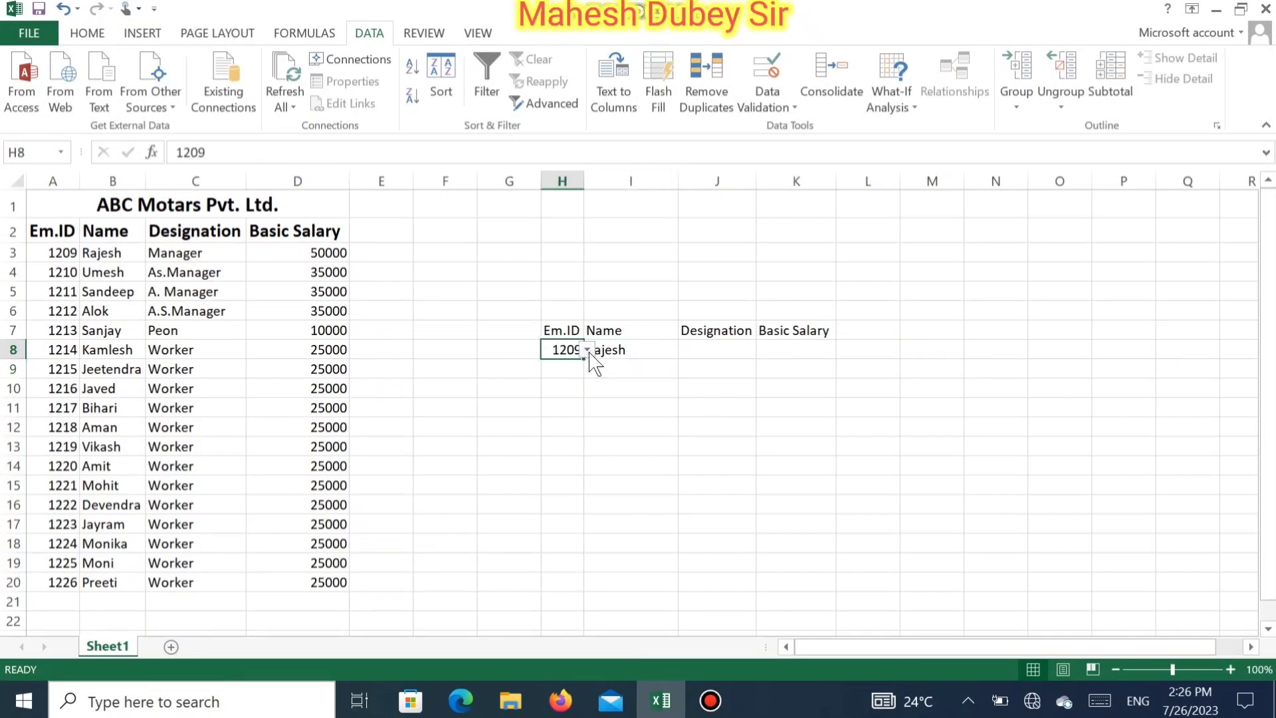
{"action": "left_click", "coordinate": [589, 352]}
{"action": "left_click", "coordinate": [558, 380]}
{"action": "left_click_drag", "start_coordinate": [584, 180], "coordinate": [630, 183]}
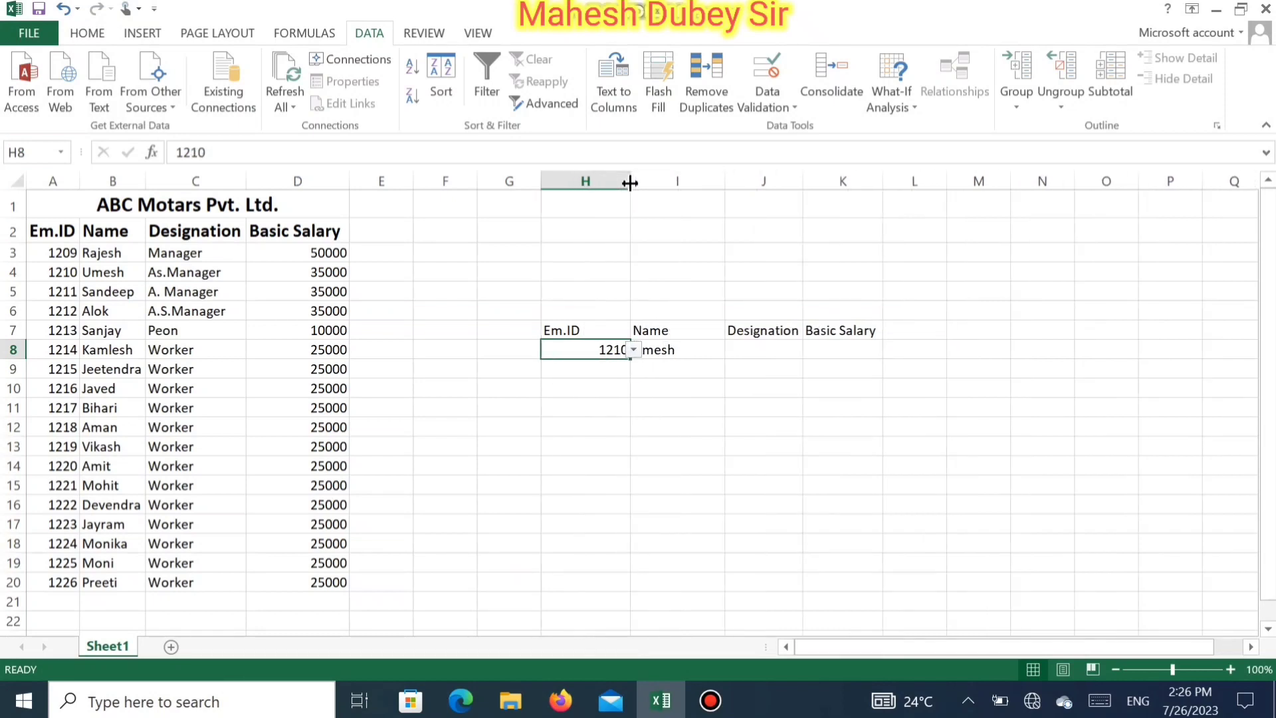
{"action": "left_click_drag", "start_coordinate": [721, 180], "coordinate": [789, 180]}
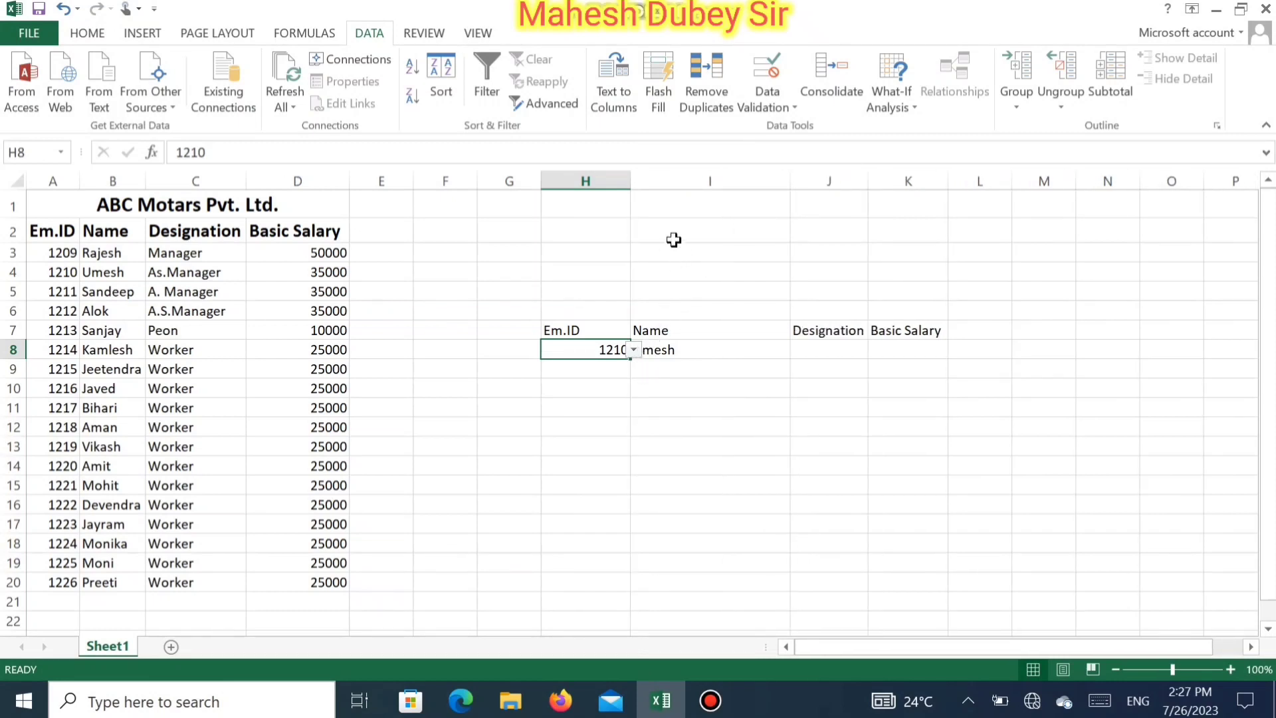
Step: Insert a blank column between the Em.ID and Name columns of the lookup block and make it narrow
{"action": "left_click", "coordinate": [672, 181]}
{"action": "right_click", "coordinate": [674, 183]}
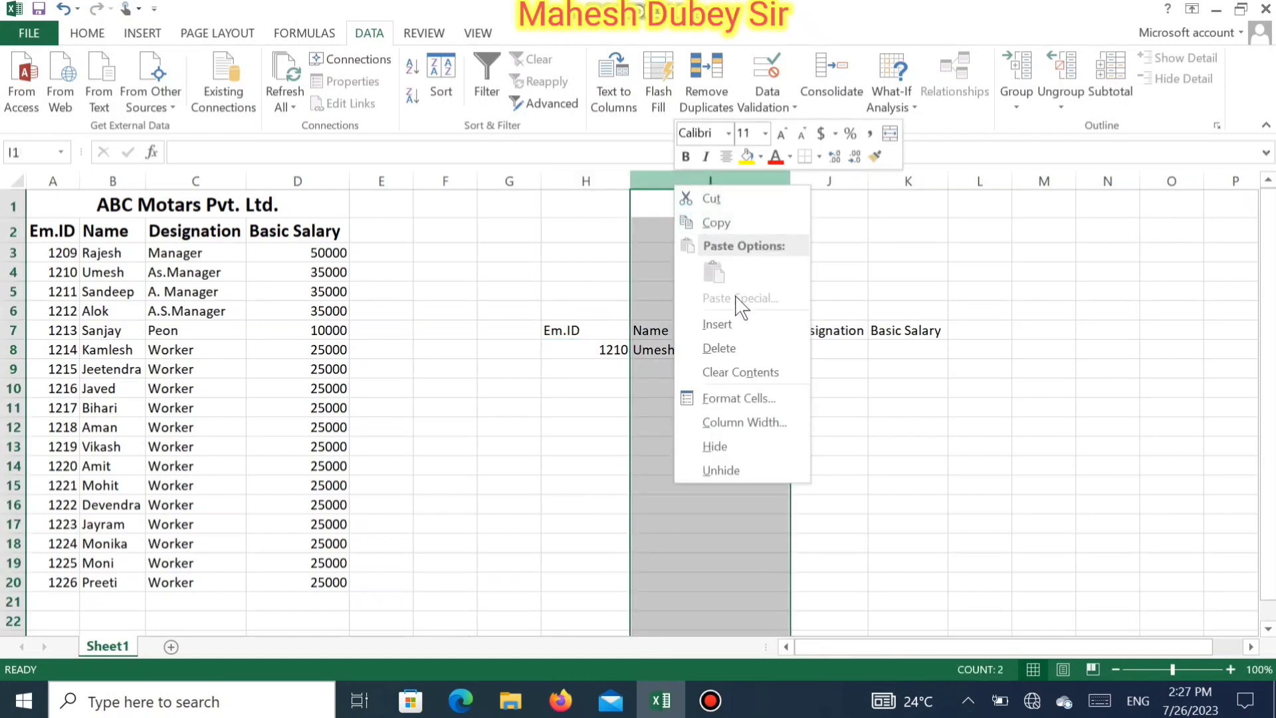
{"action": "left_click", "coordinate": [722, 323]}
{"action": "left_click", "coordinate": [678, 311]}
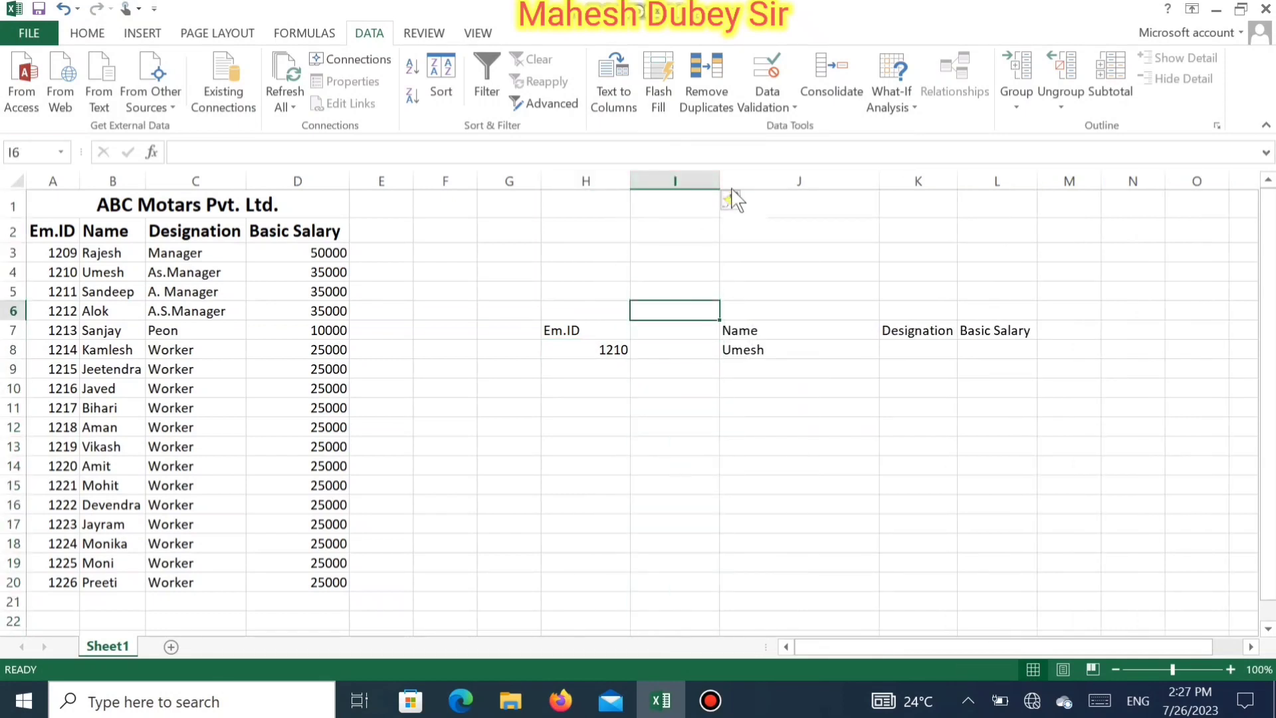
{"action": "left_click_drag", "start_coordinate": [720, 176], "coordinate": [662, 199]}
{"action": "left_click", "coordinate": [652, 349]}
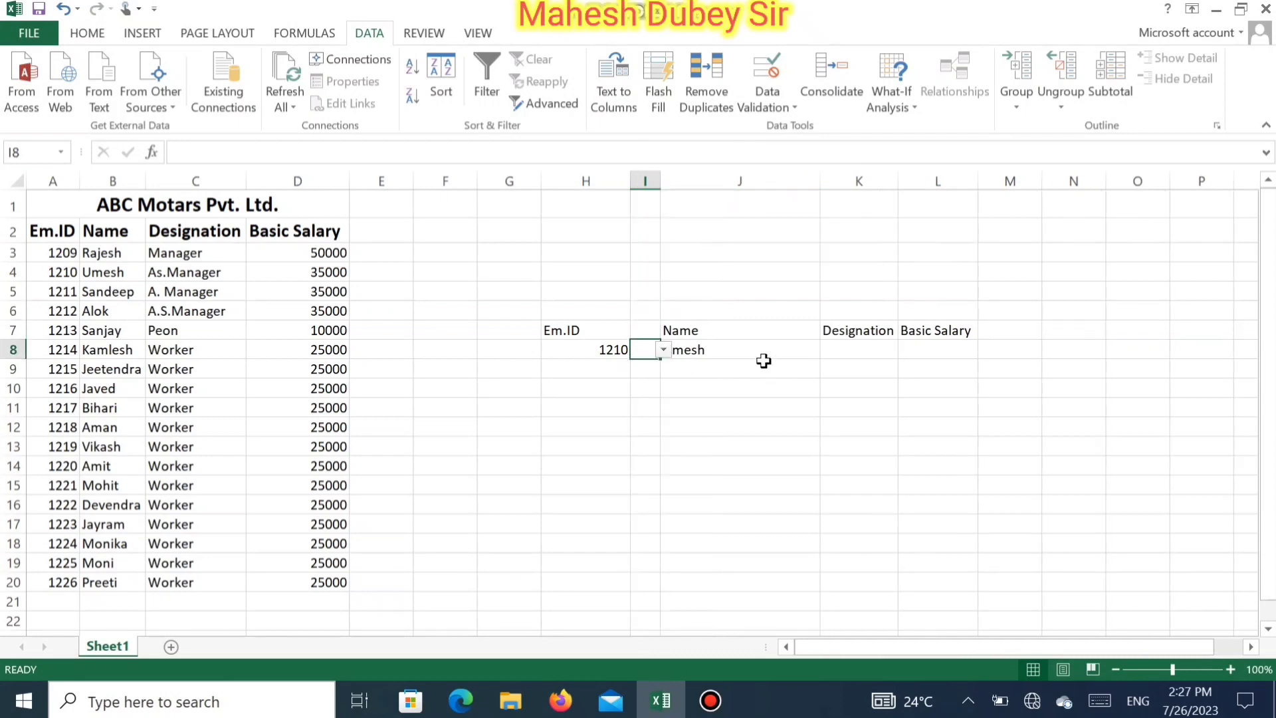
Step: Choose the ID of the employee with the Peon designation from the list in H8
{"action": "left_click", "coordinate": [616, 350]}
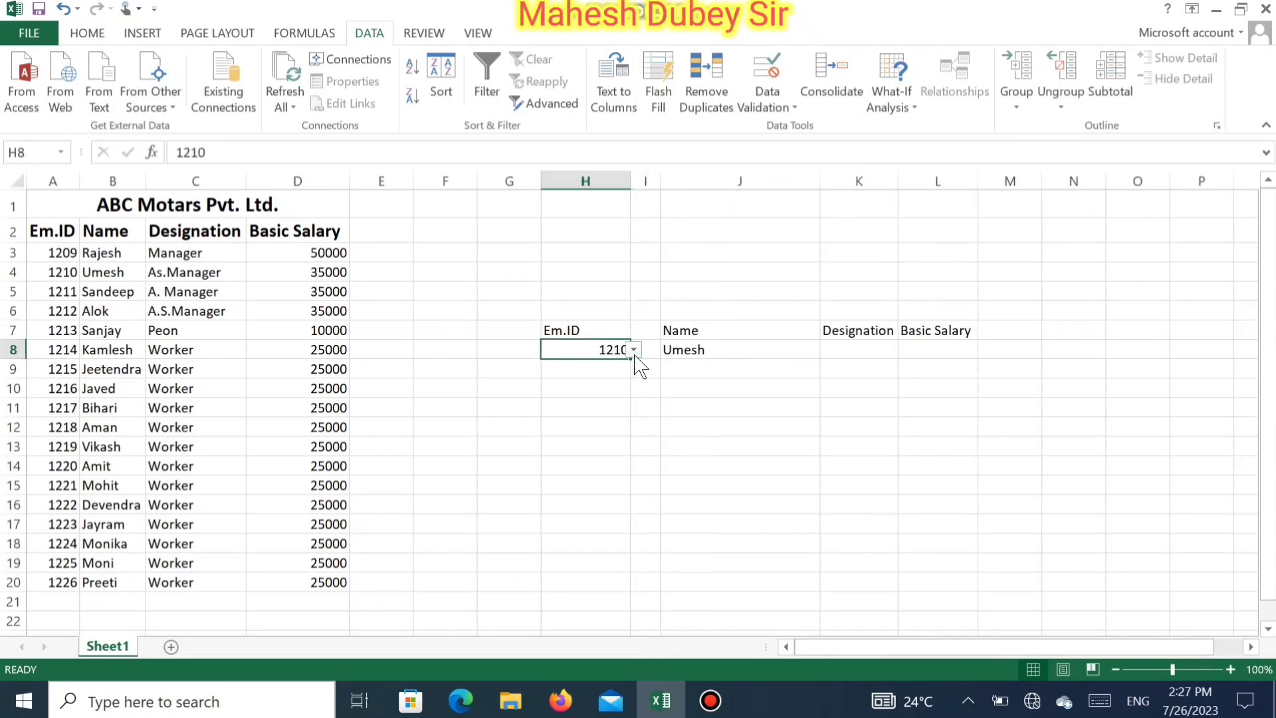
{"action": "left_click", "coordinate": [635, 350]}
{"action": "left_click", "coordinate": [601, 394]}
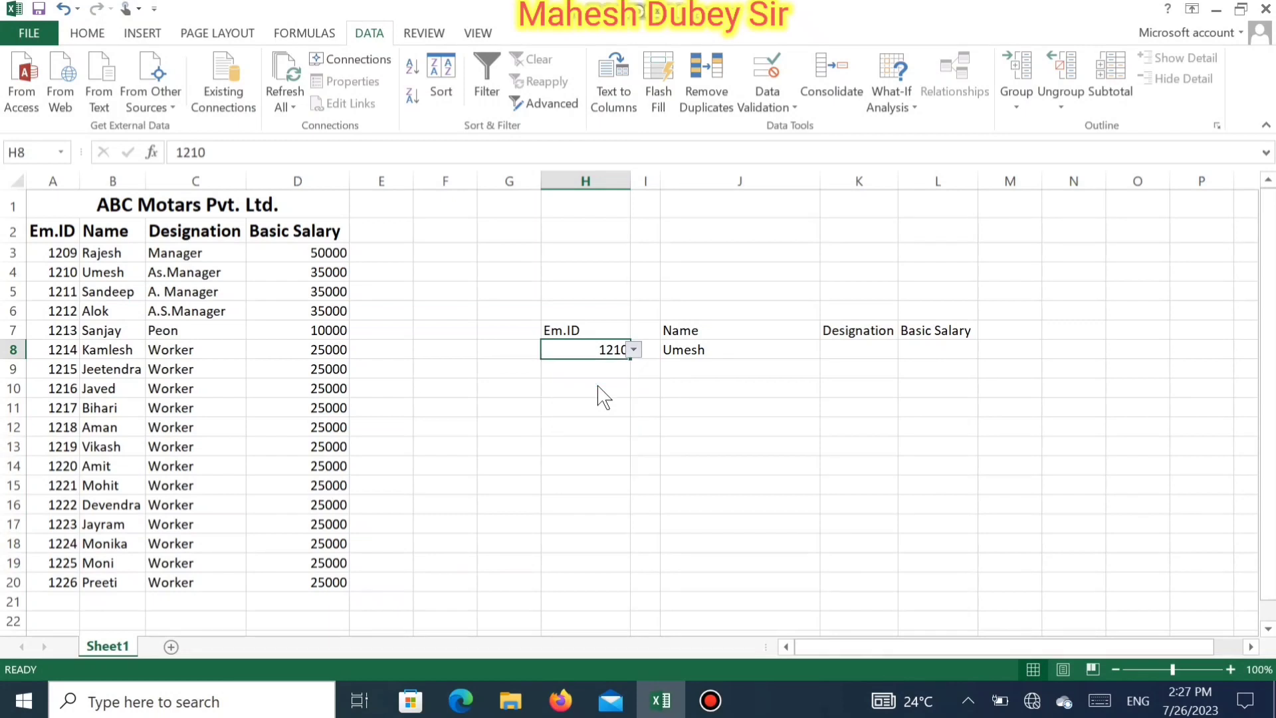
{"action": "left_click", "coordinate": [634, 349]}
{"action": "left_click", "coordinate": [588, 419]}
Step: Enter =VLOOKUP(H8,A3:D20,3,0) in K8 under Designation
{"action": "left_click", "coordinate": [862, 351]}
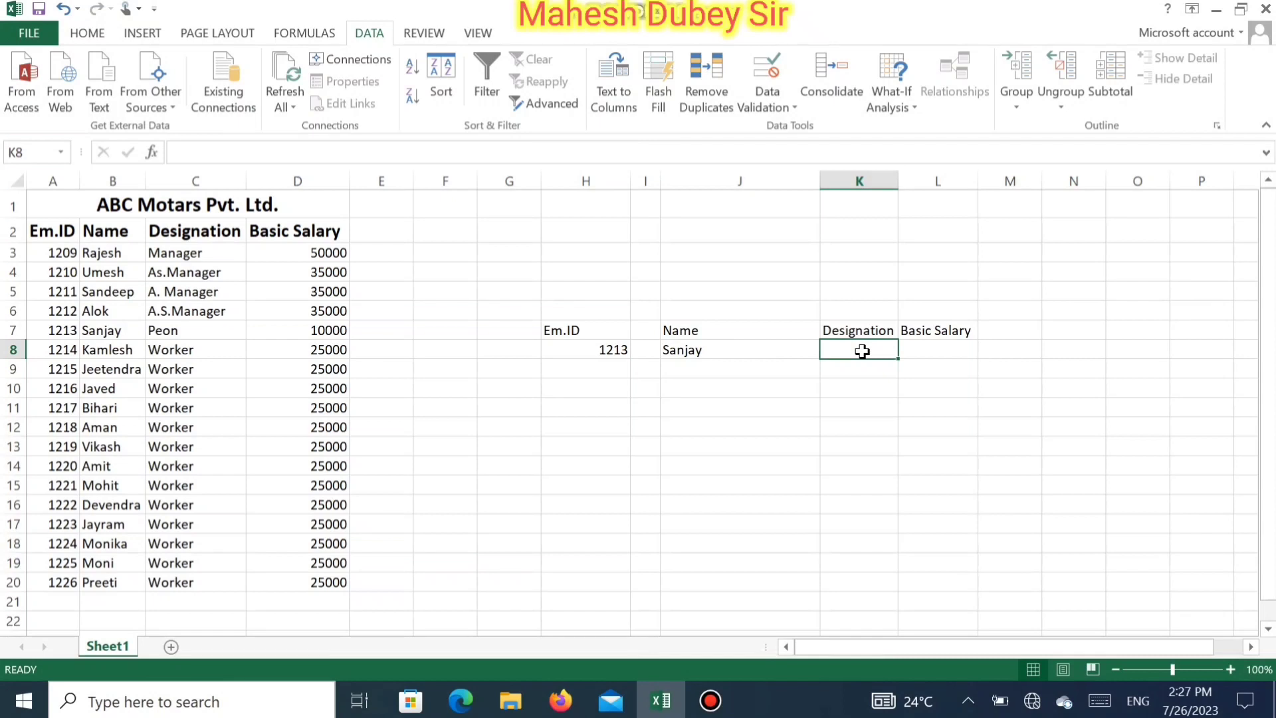
{"action": "type", "text": "="}
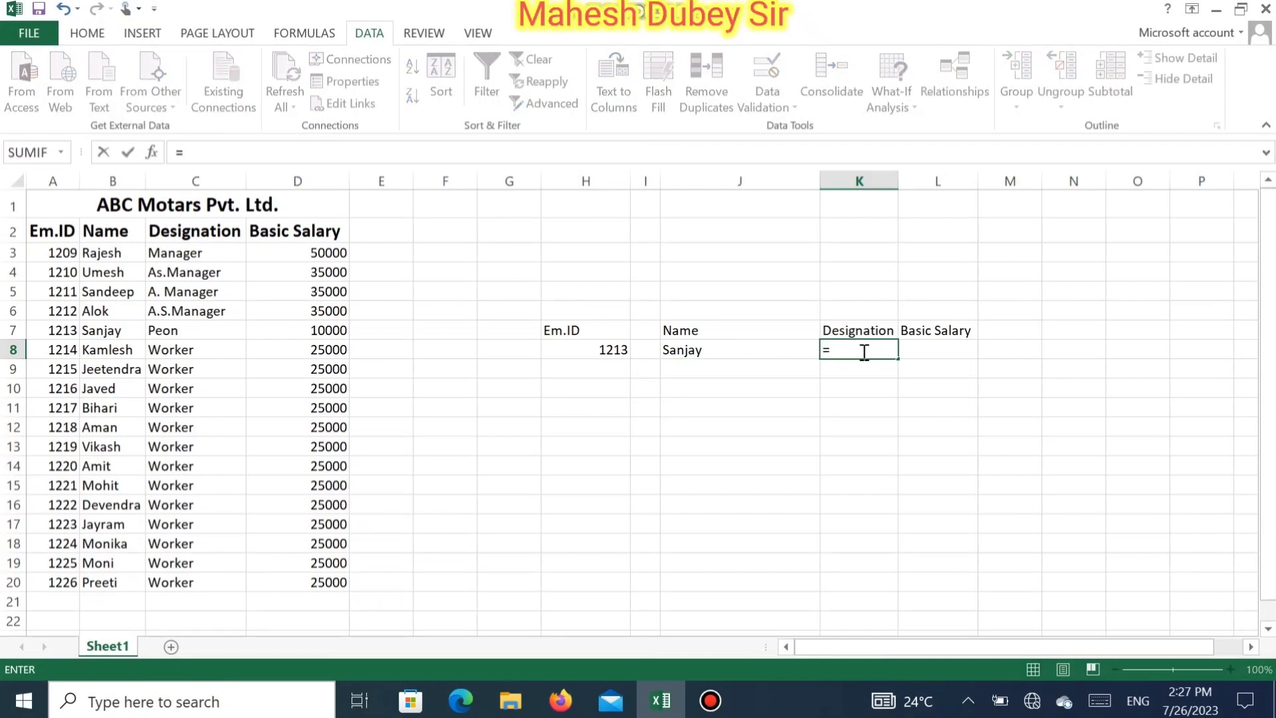
{"action": "type", "text": "v"}
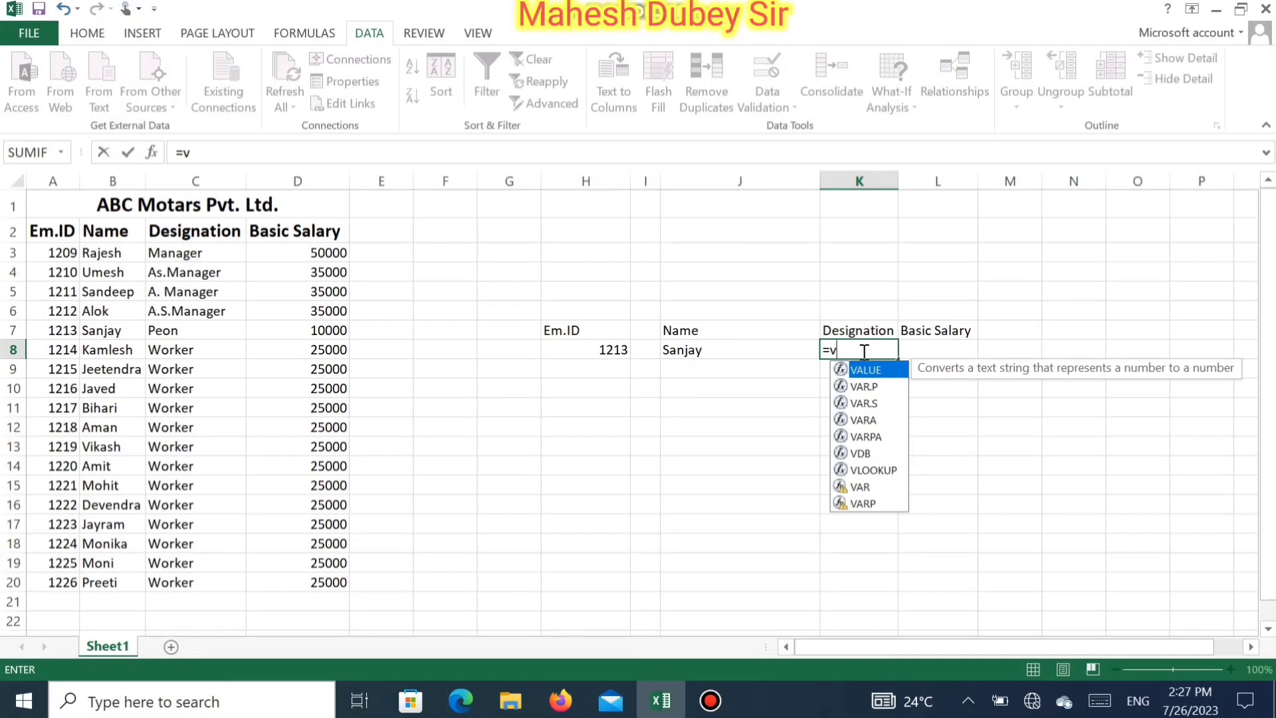
{"action": "type", "text": "lo"}
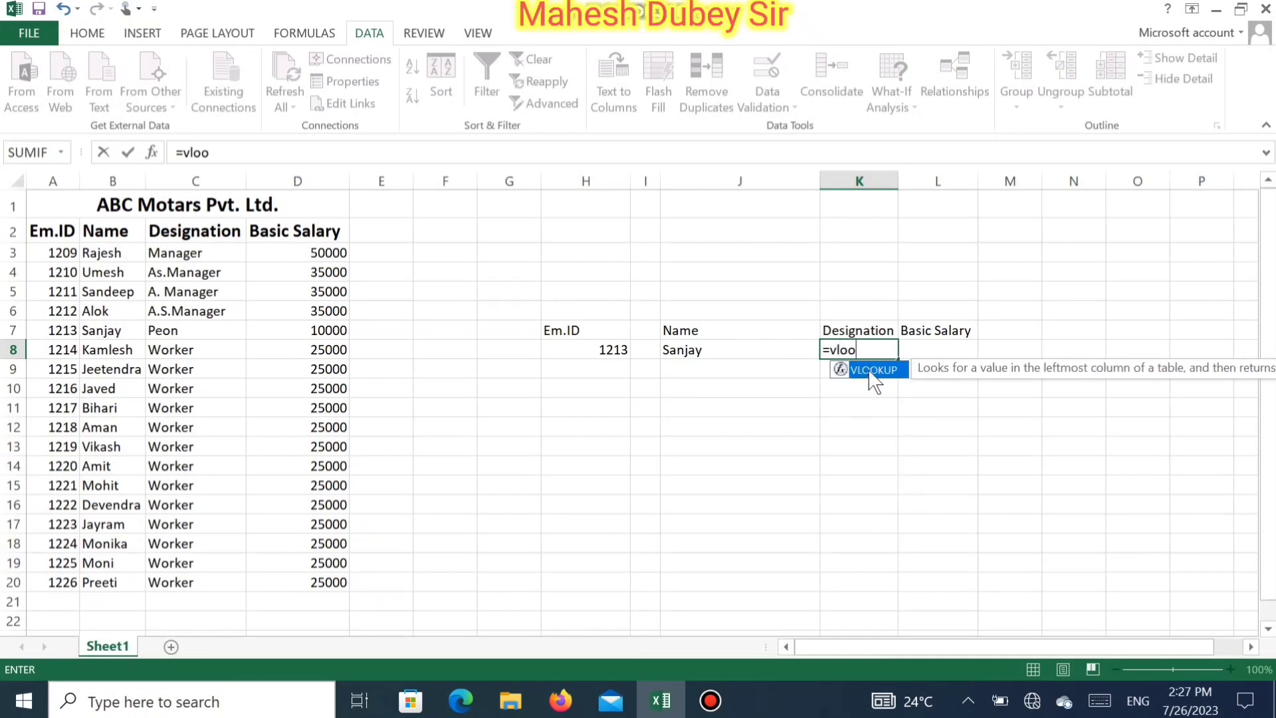
{"action": "type", "text": "o"}
{"action": "double_click", "coordinate": [873, 370]}
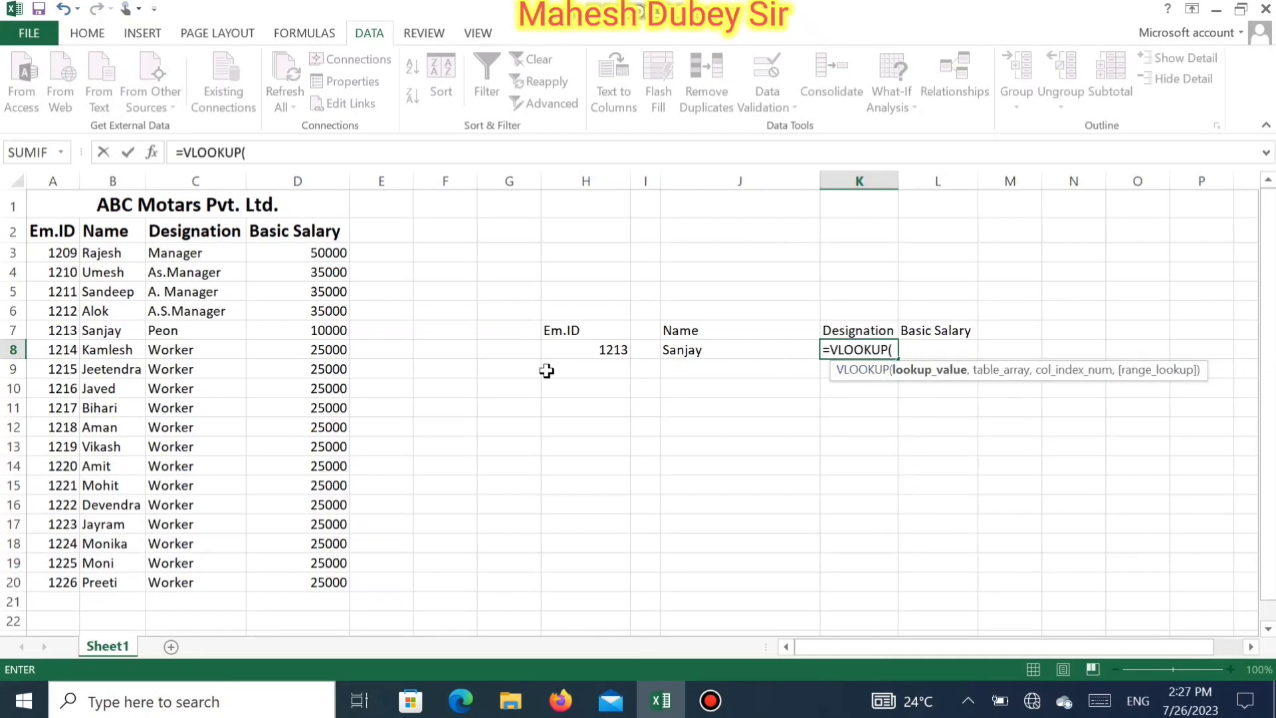
{"action": "left_click", "coordinate": [586, 356]}
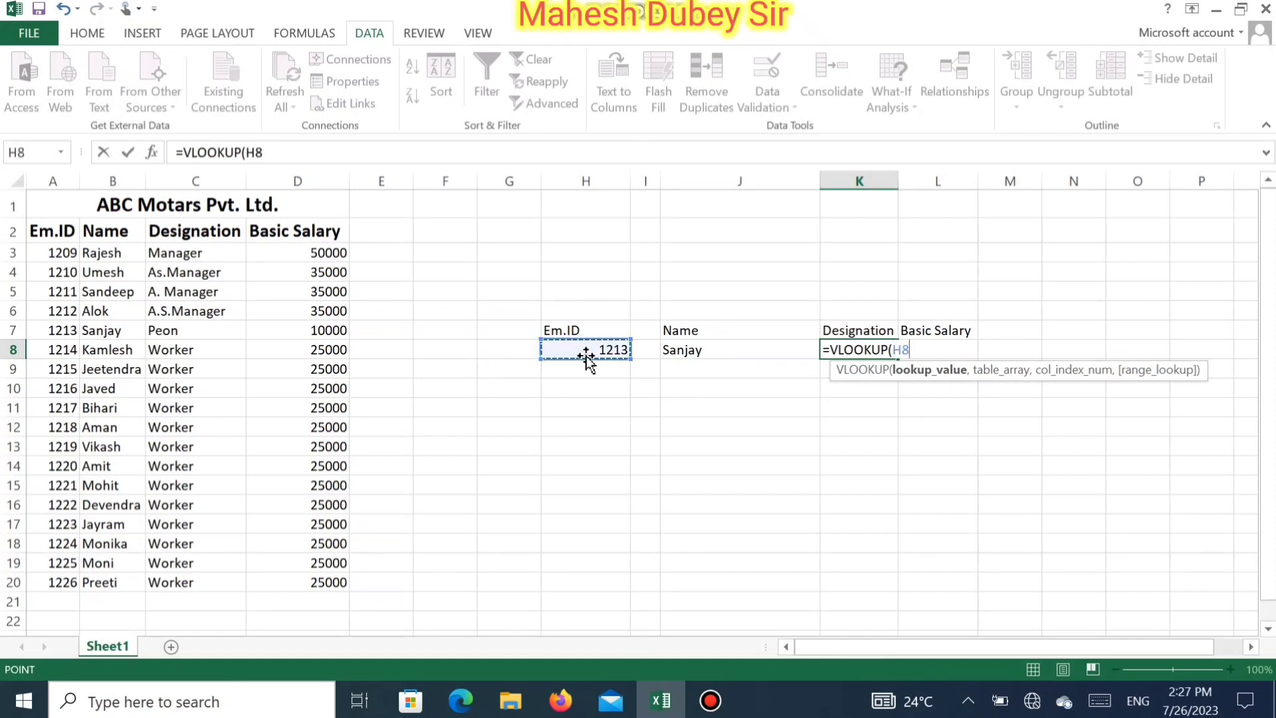
{"action": "type", "text": ","}
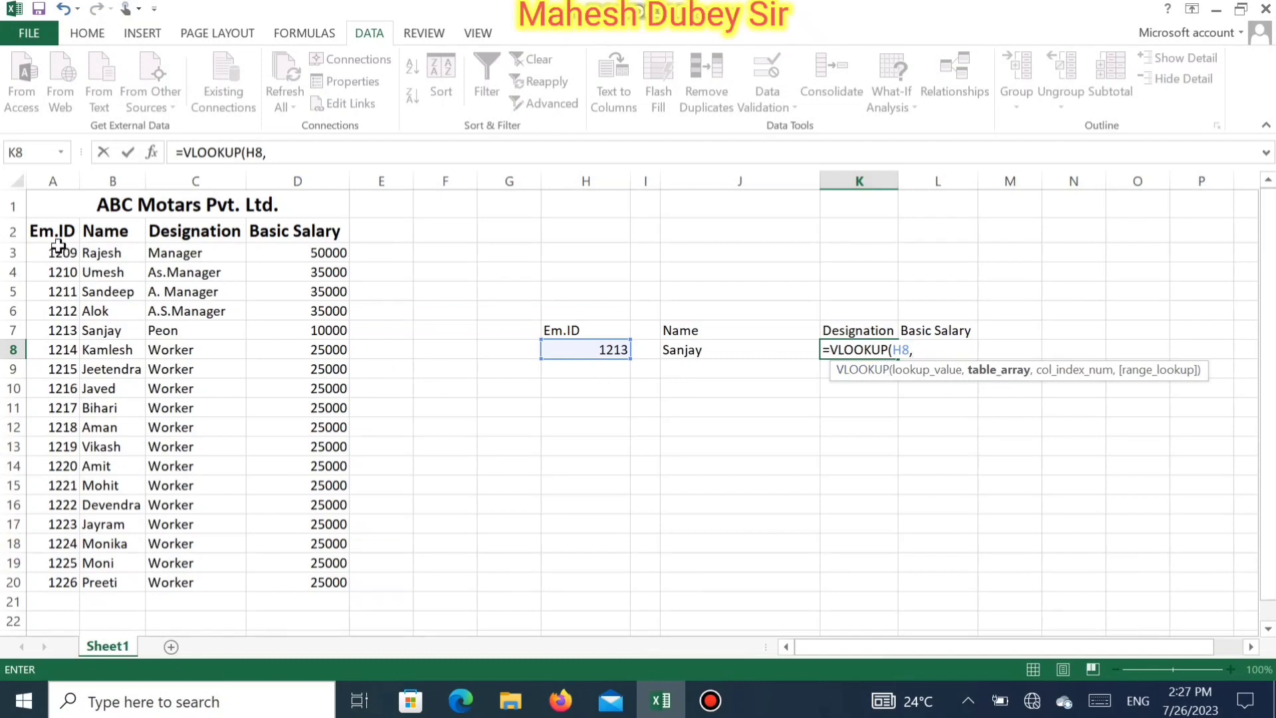
{"action": "left_click_drag", "start_coordinate": [58, 246], "coordinate": [336, 577]}
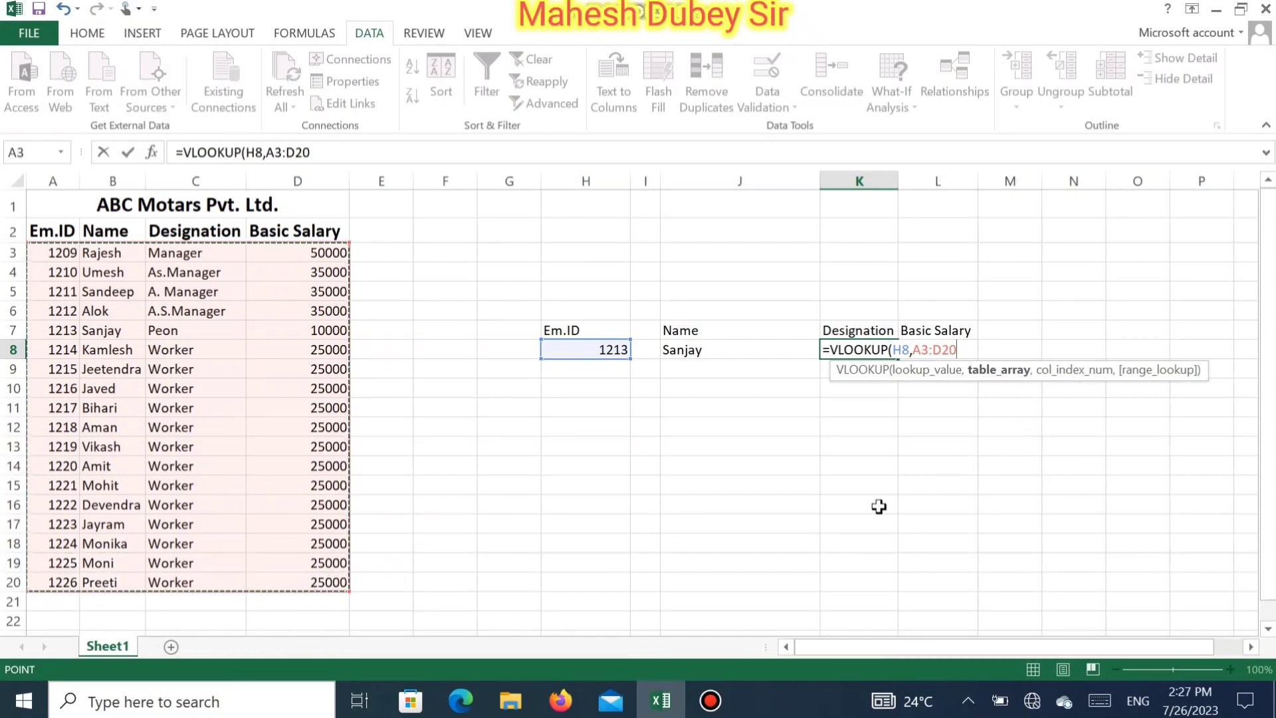
{"action": "type", "text": ","}
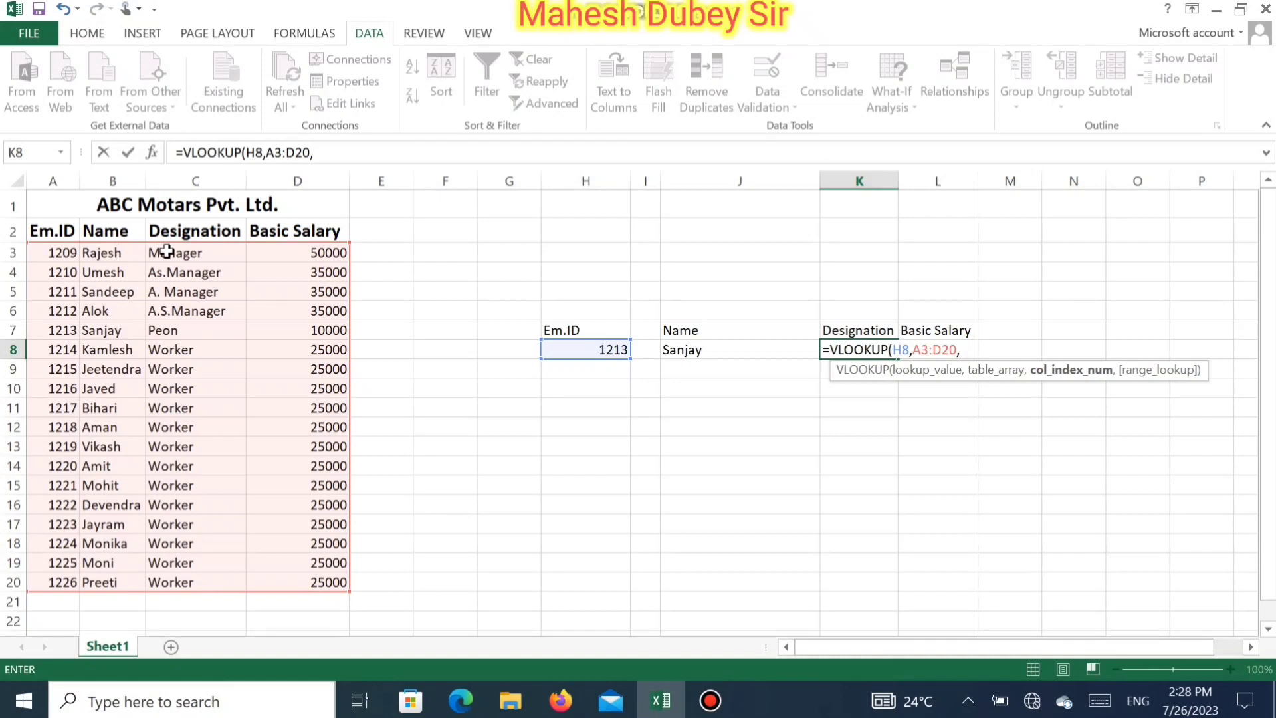
{"action": "type", "text": ","}
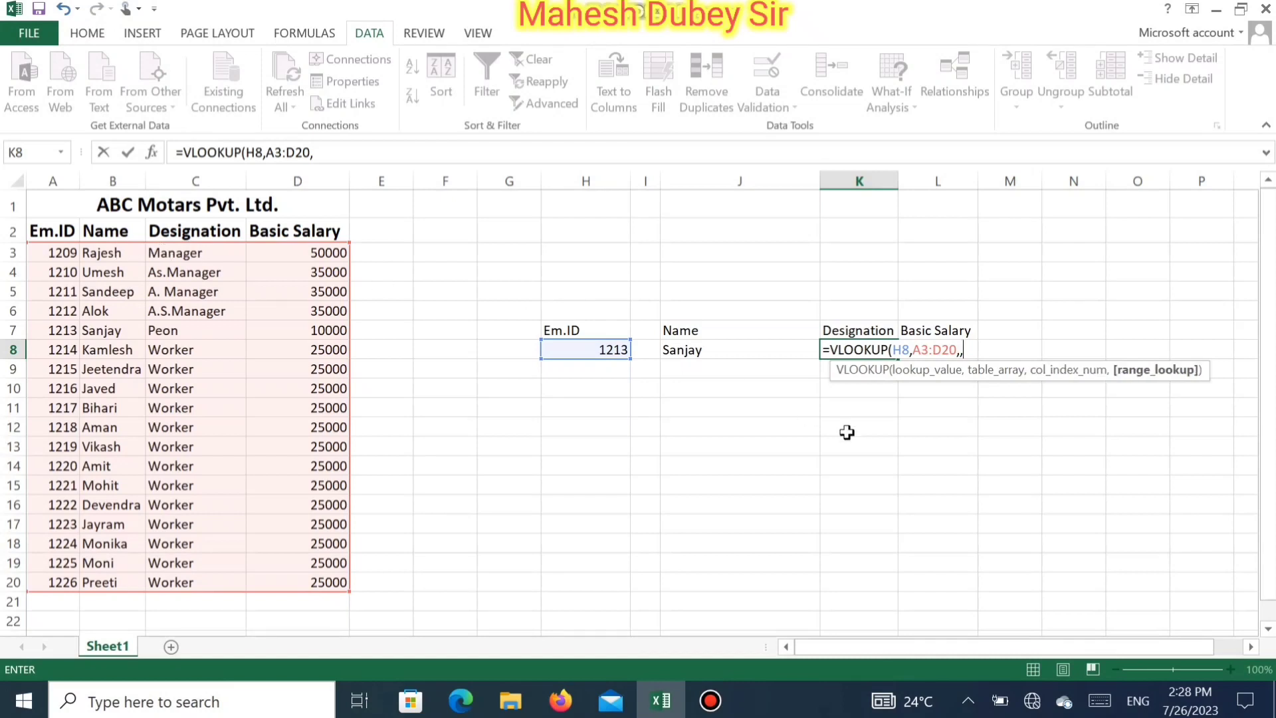
{"action": "key", "text": "BackSpace"}
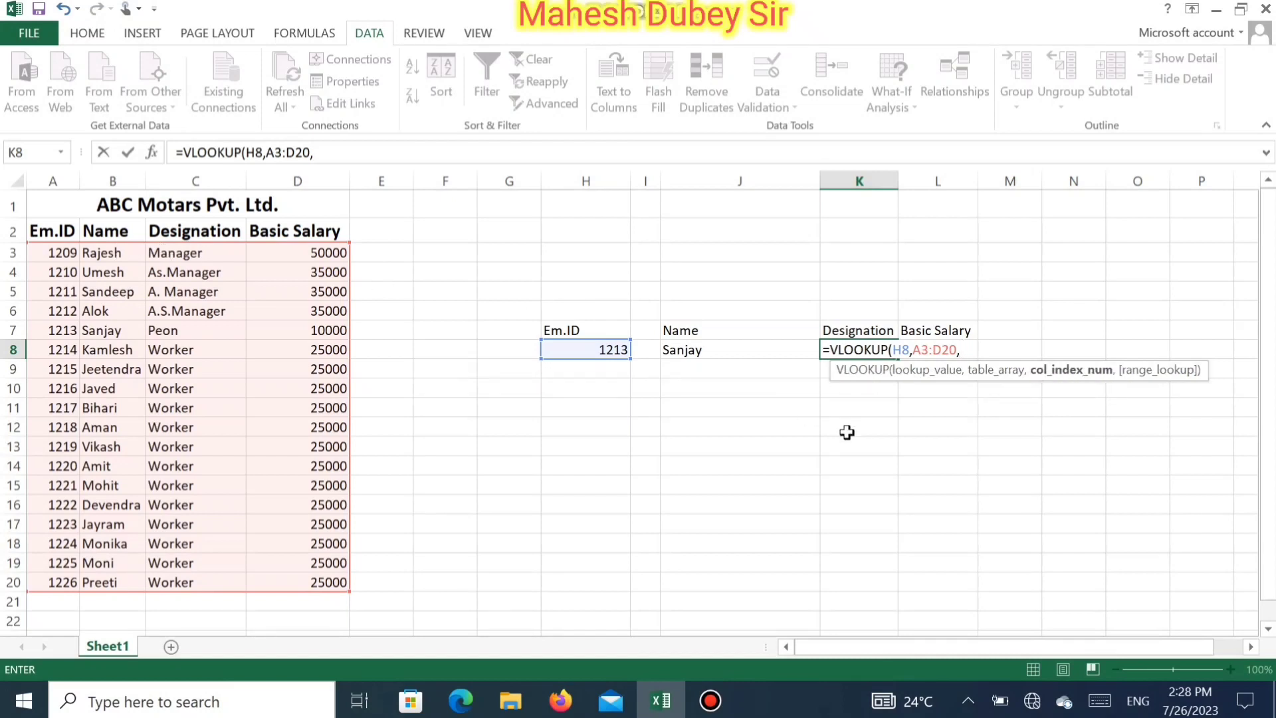
{"action": "type", "text": "3,"}
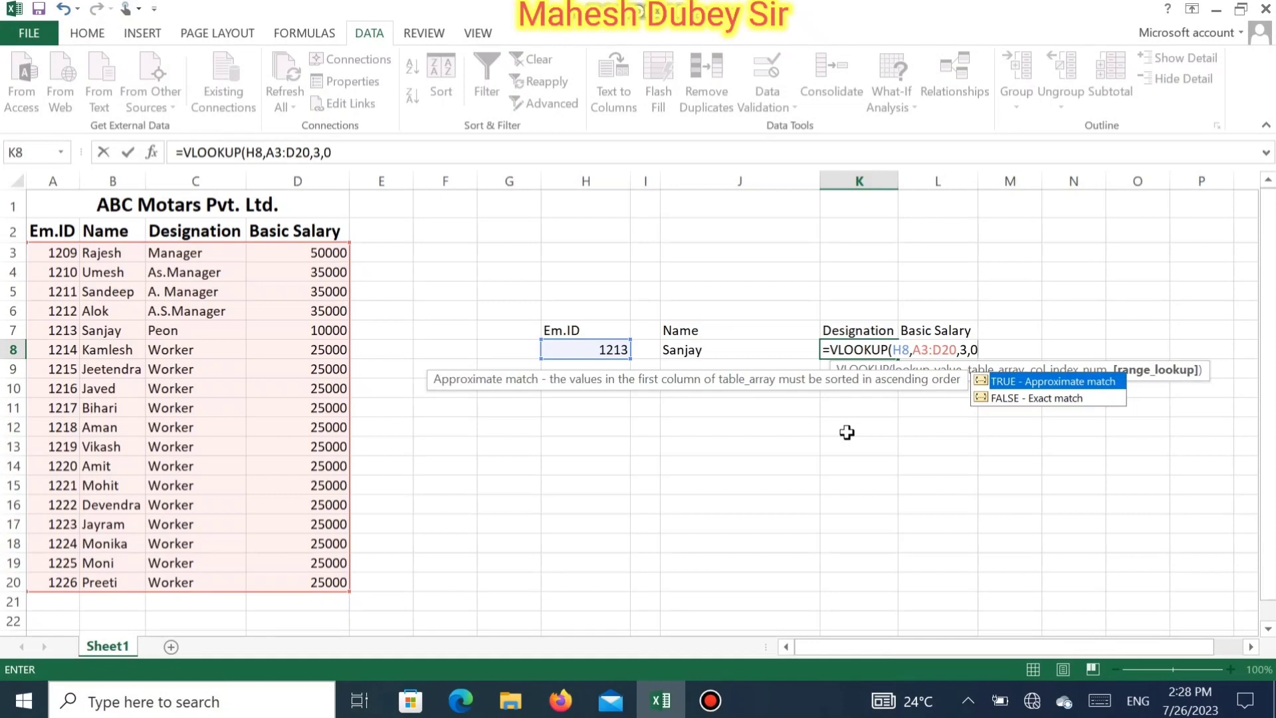
{"action": "type", "text": "0)"}
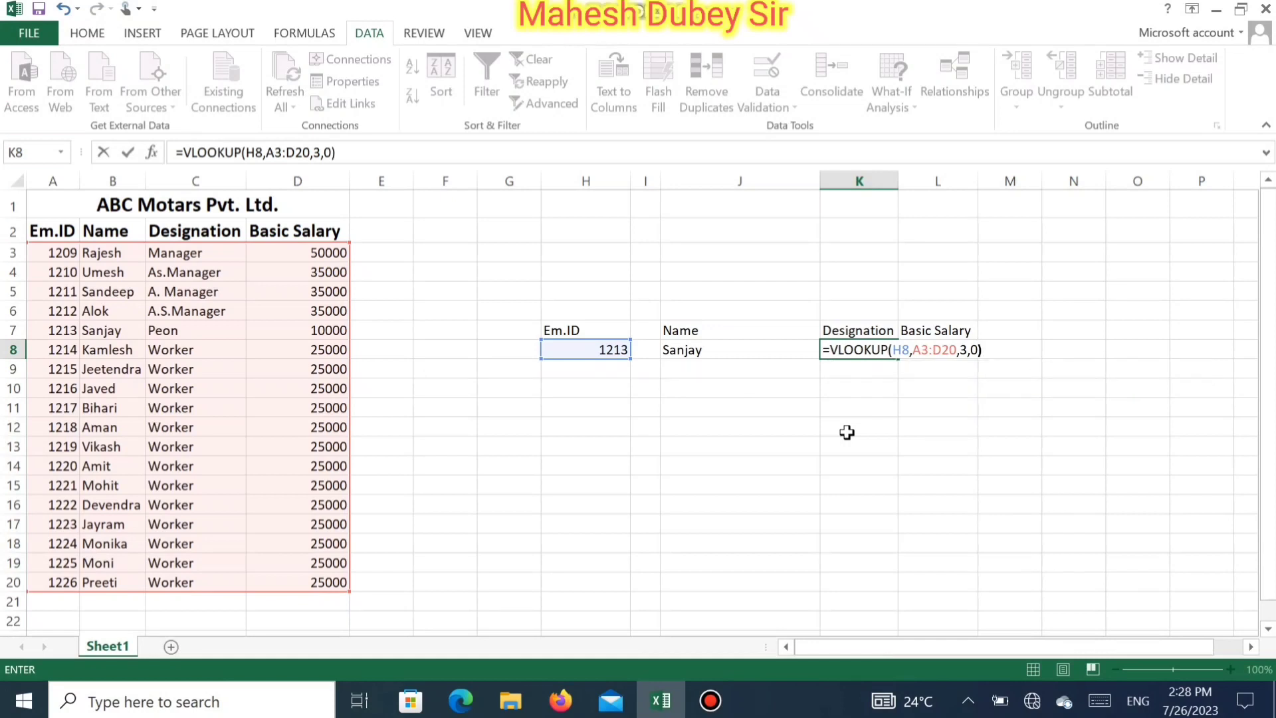
{"action": "key", "text": "Return"}
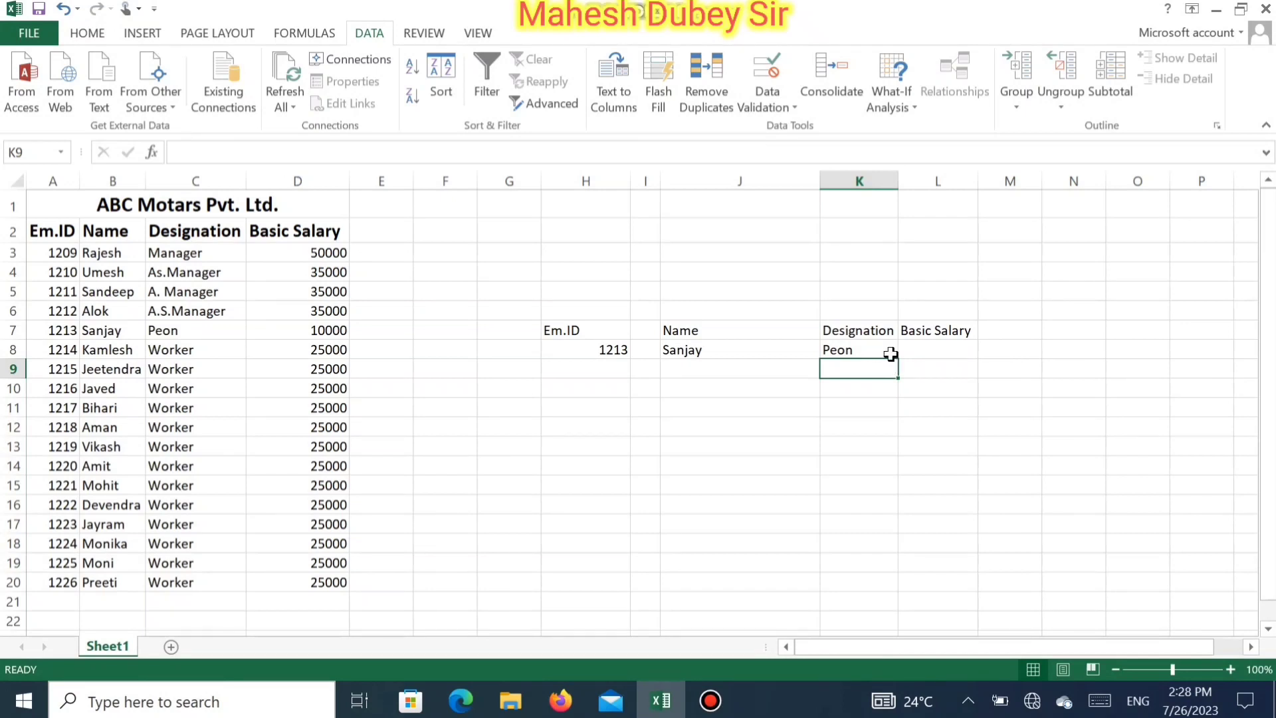
Step: Enter =VLOOKUP(H8,A3:D20,4,0) in L8 under Basic Salary
{"action": "left_click", "coordinate": [916, 350]}
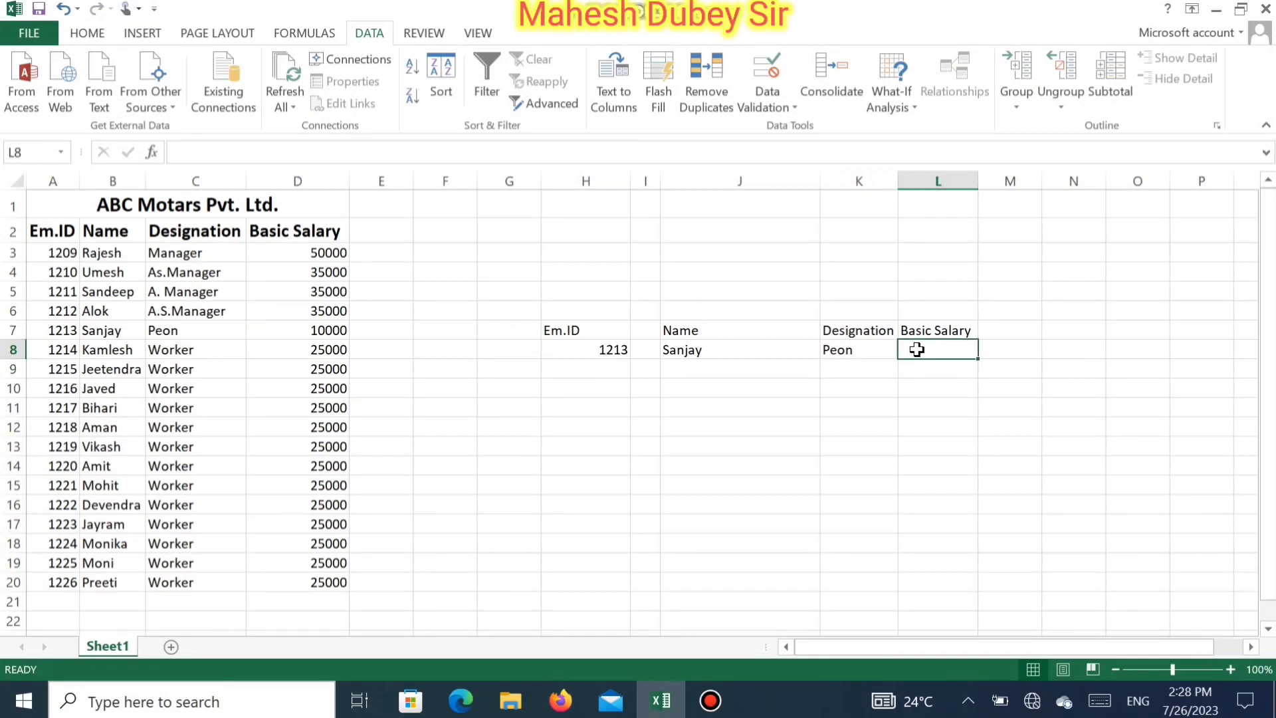
{"action": "type", "text": "="}
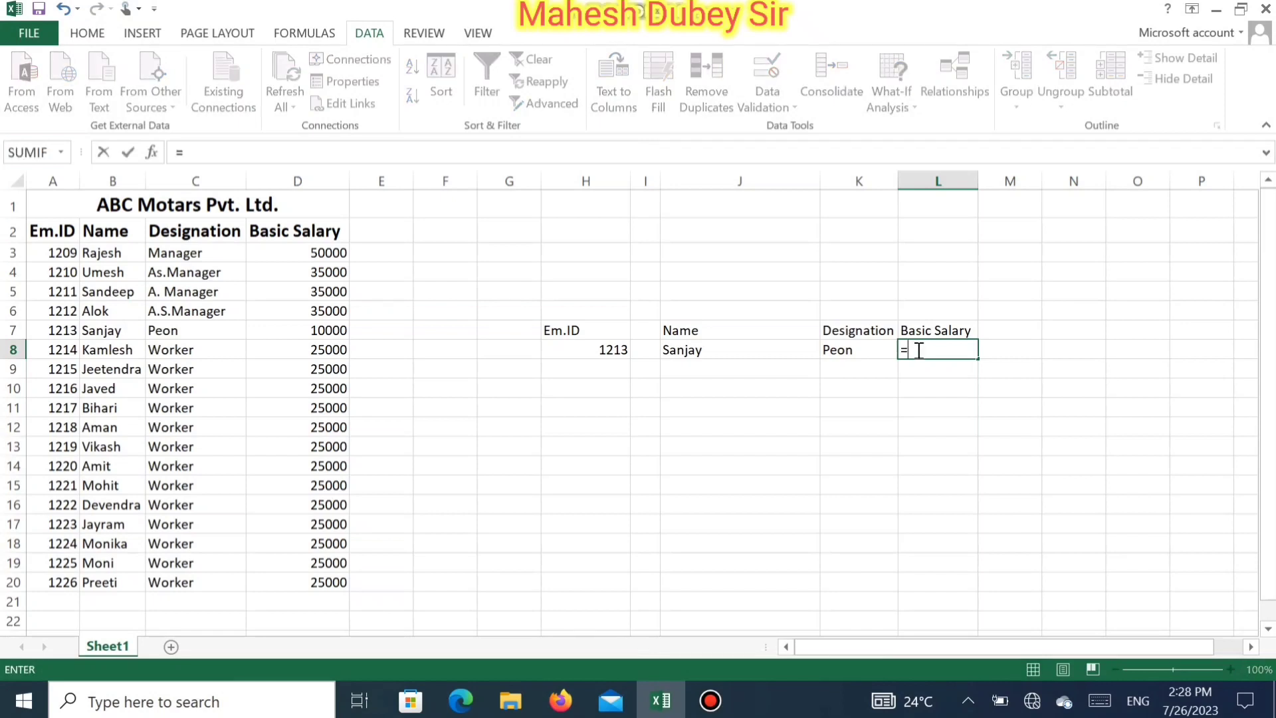
{"action": "type", "text": "vlo"}
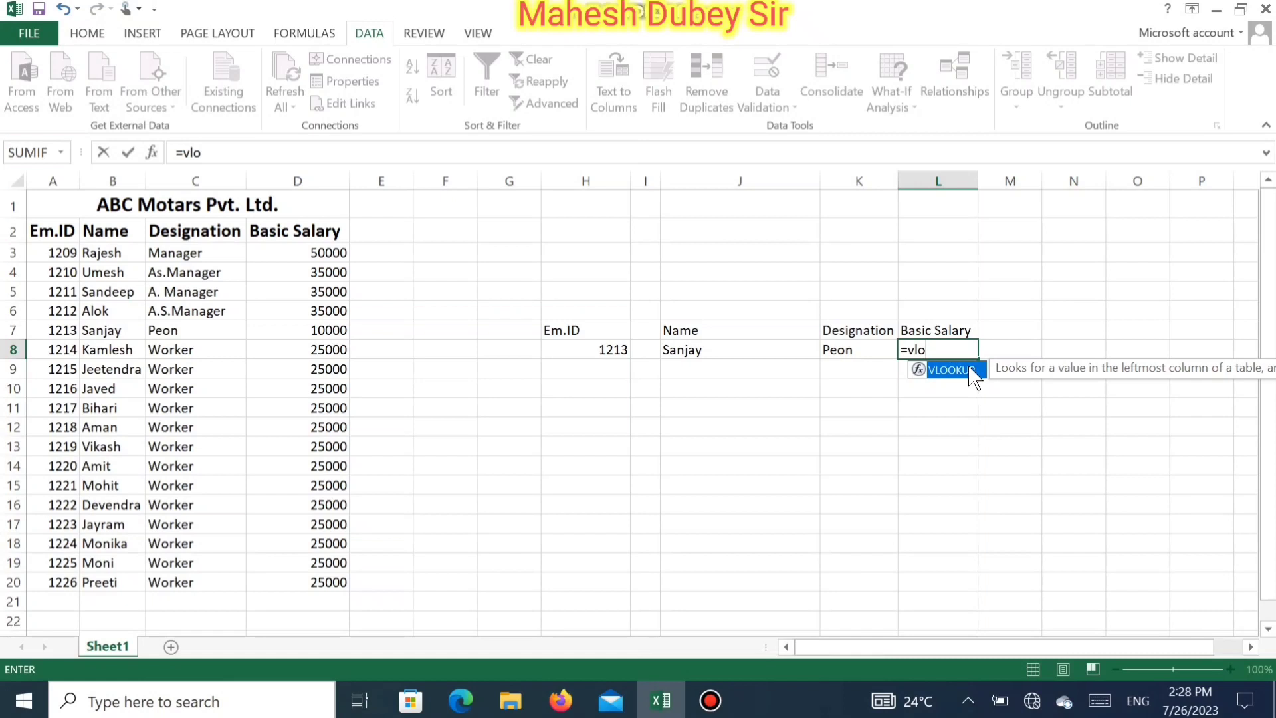
{"action": "double_click", "coordinate": [971, 369]}
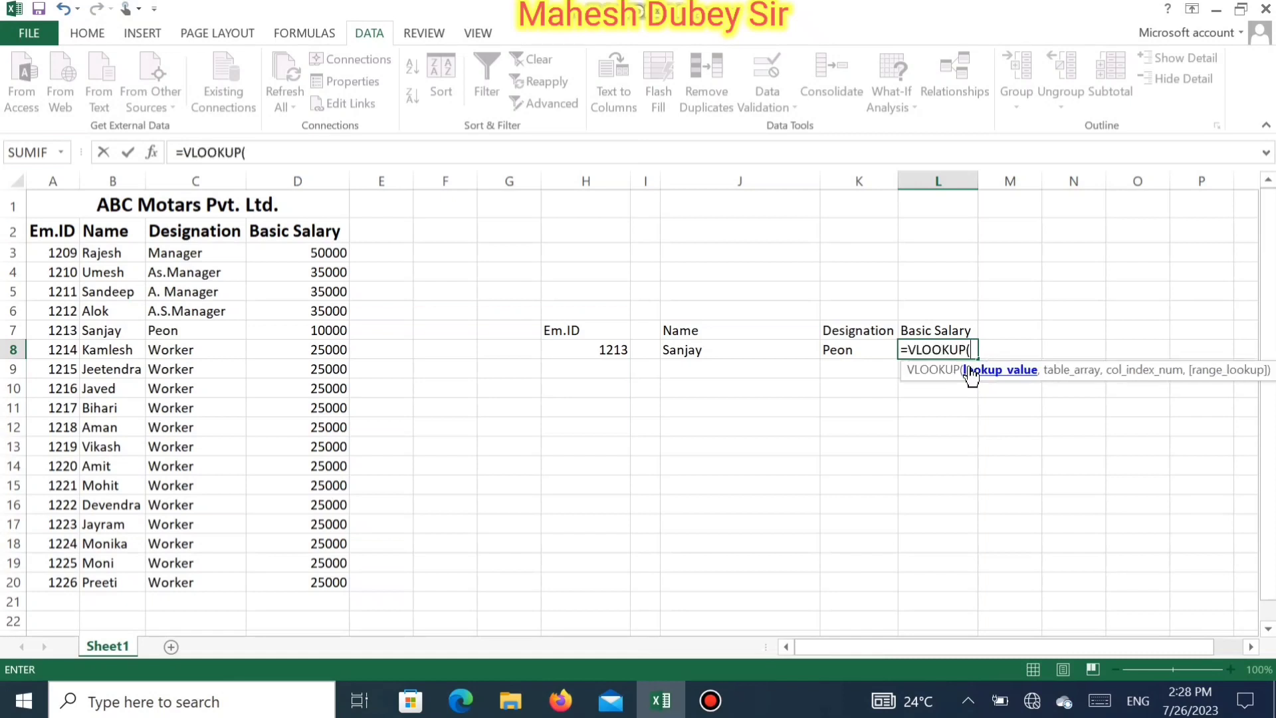
{"action": "left_click", "coordinate": [604, 354]}
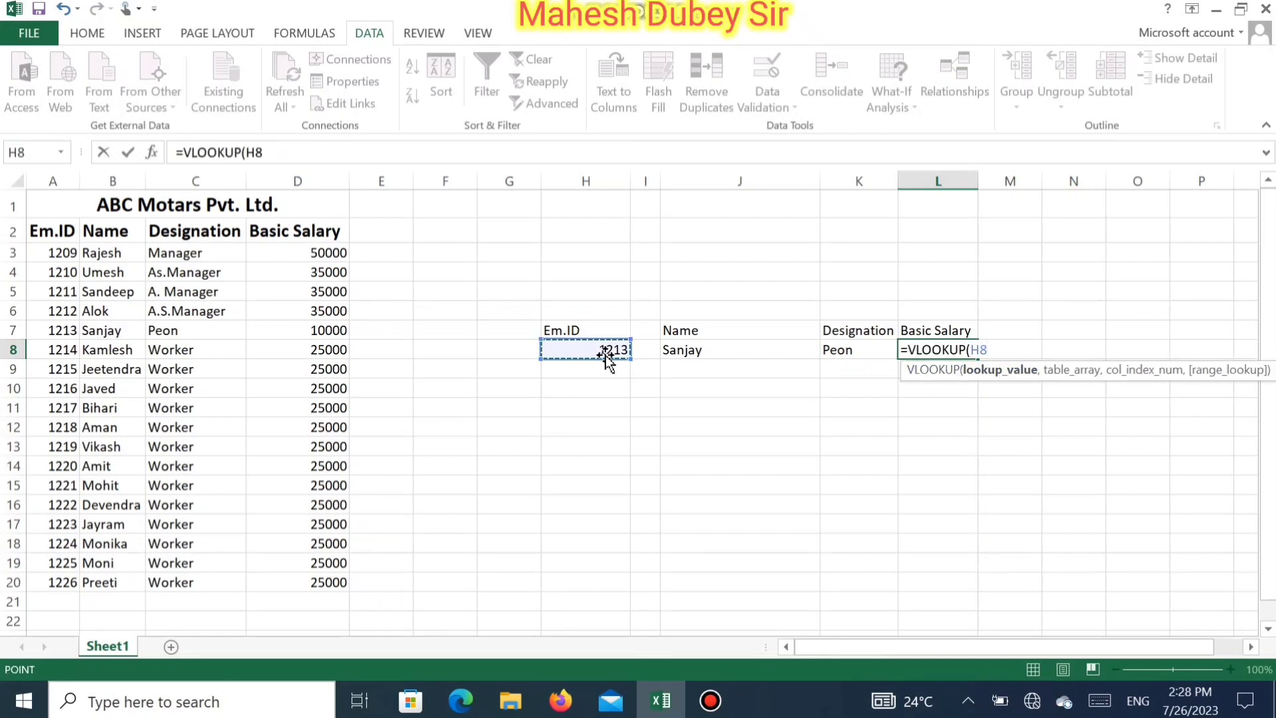
{"action": "type", "text": ","}
{"action": "left_click", "coordinate": [69, 254]}
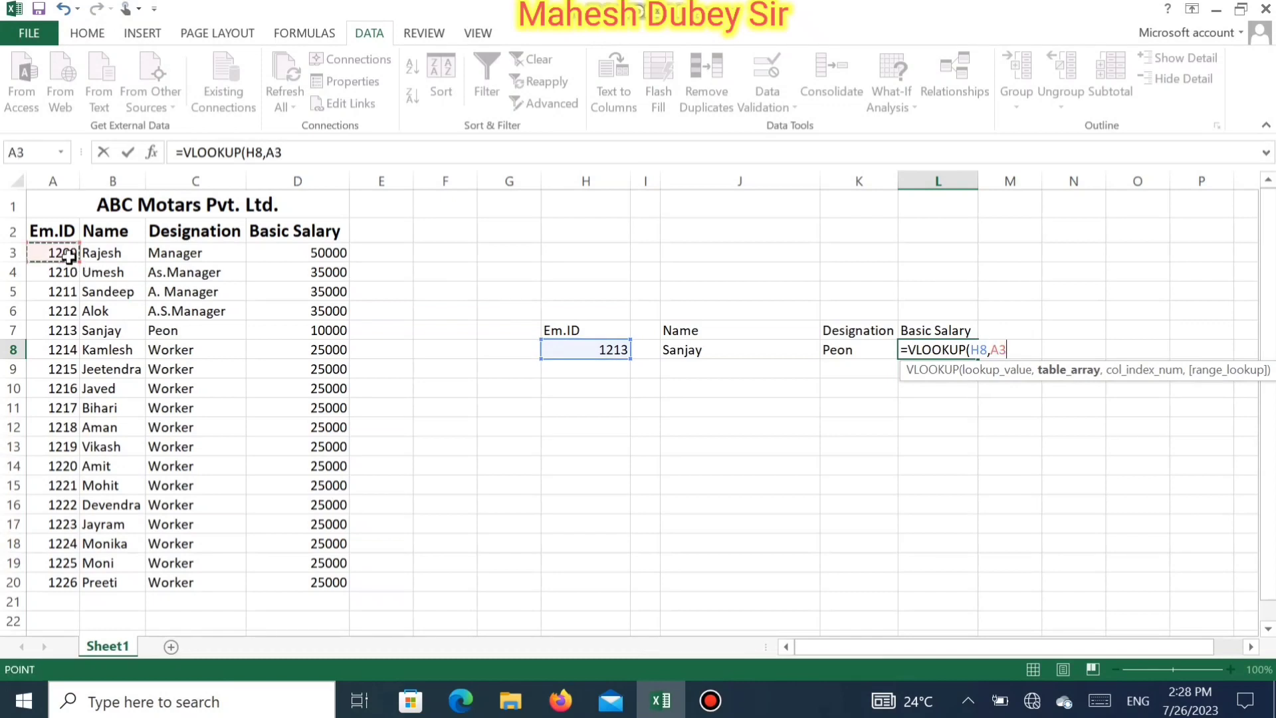
{"action": "left_click_drag", "start_coordinate": [69, 254], "coordinate": [316, 592]}
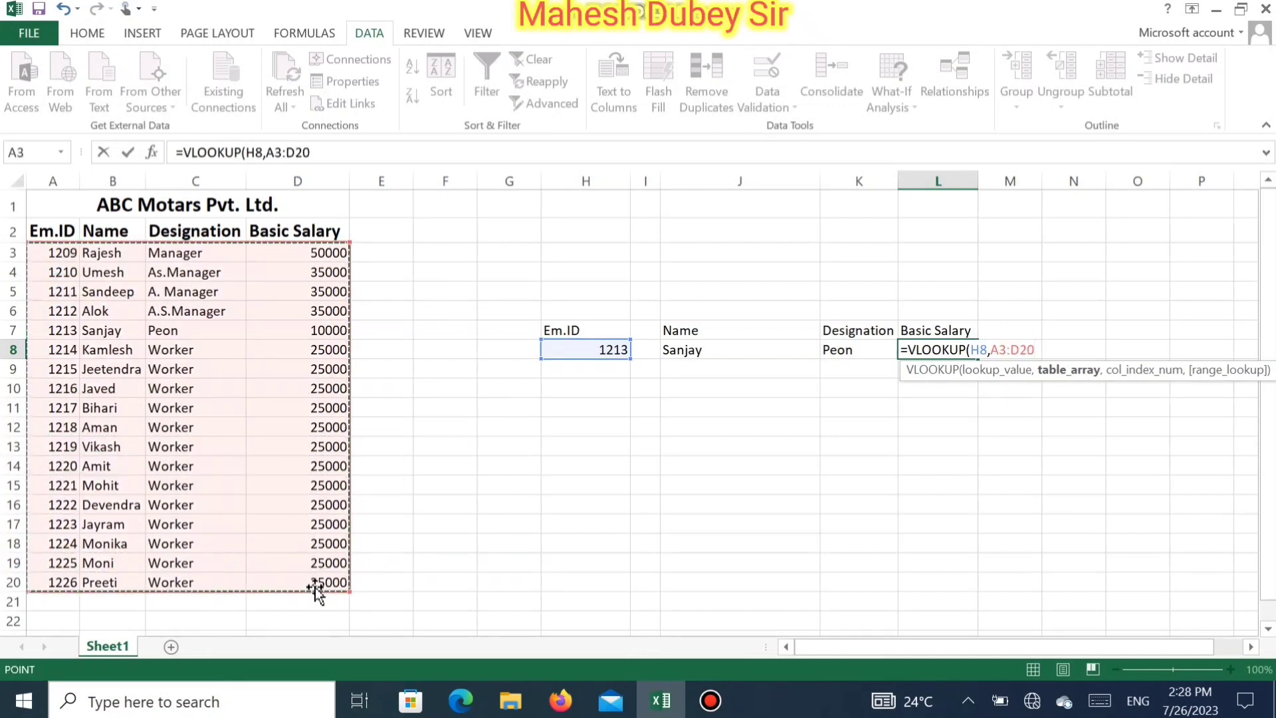
{"action": "type", "text": ","}
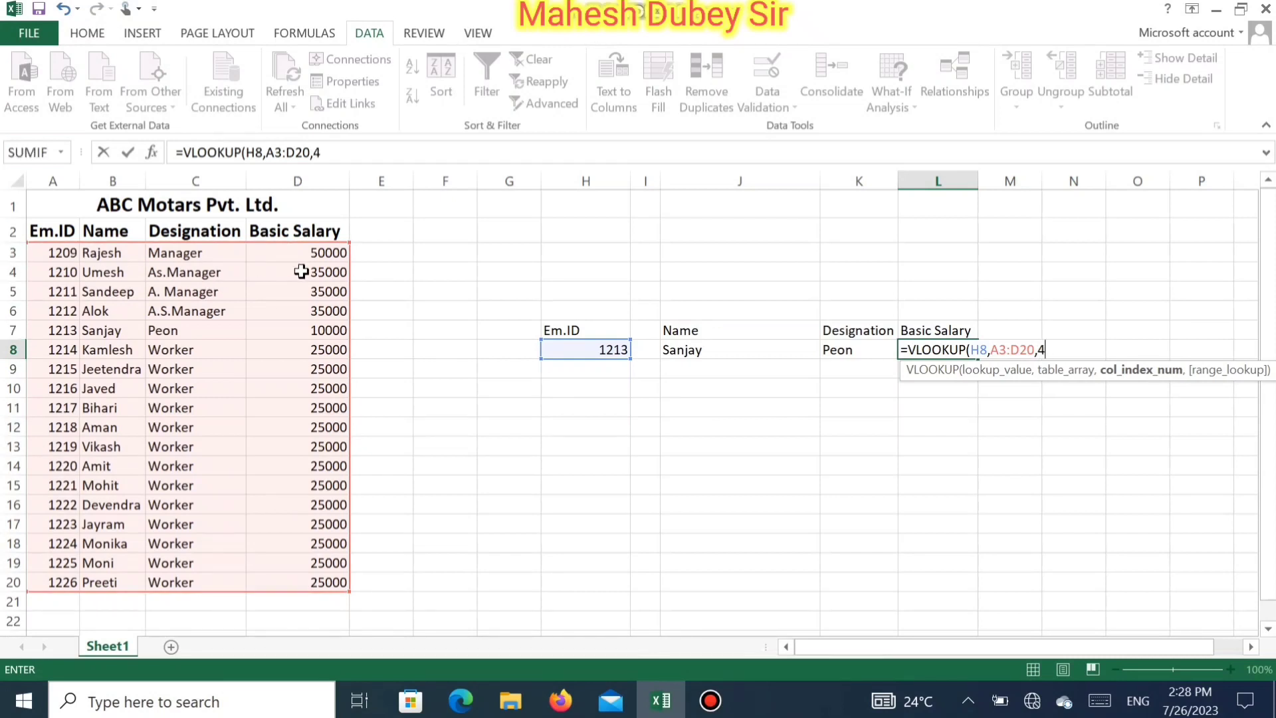
{"action": "type", "text": "4,"}
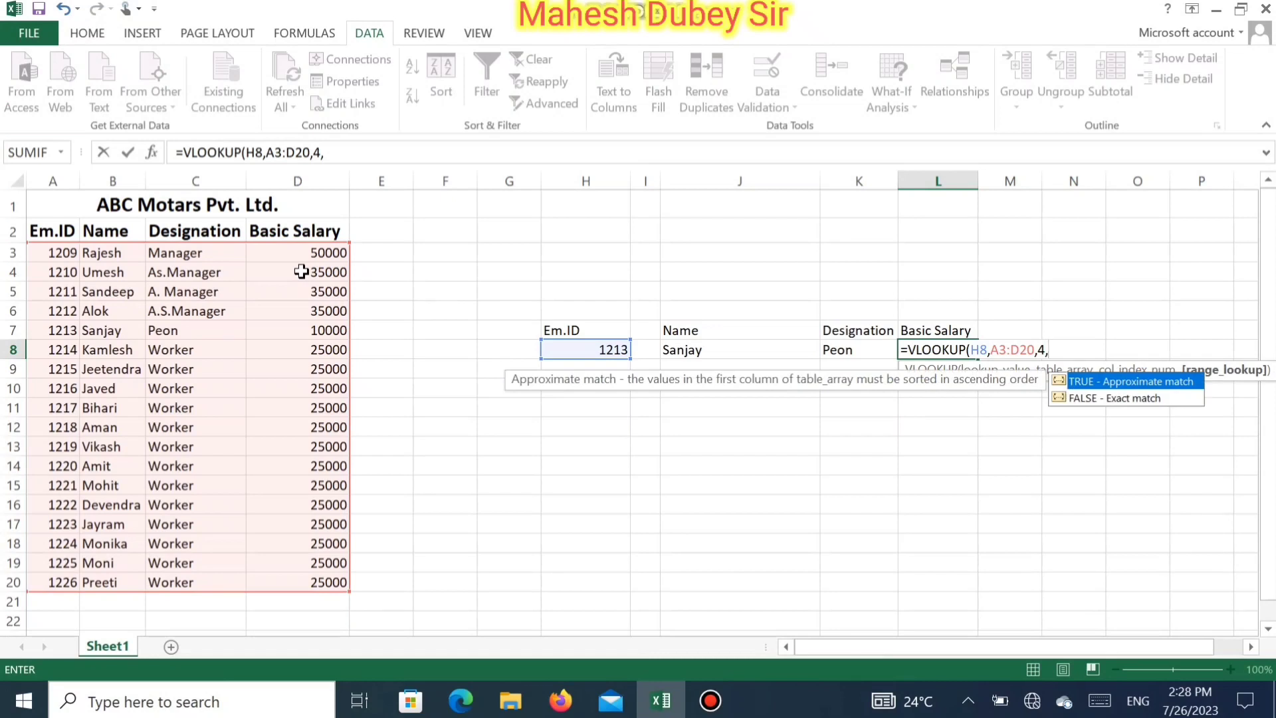
{"action": "type", "text": "0)"}
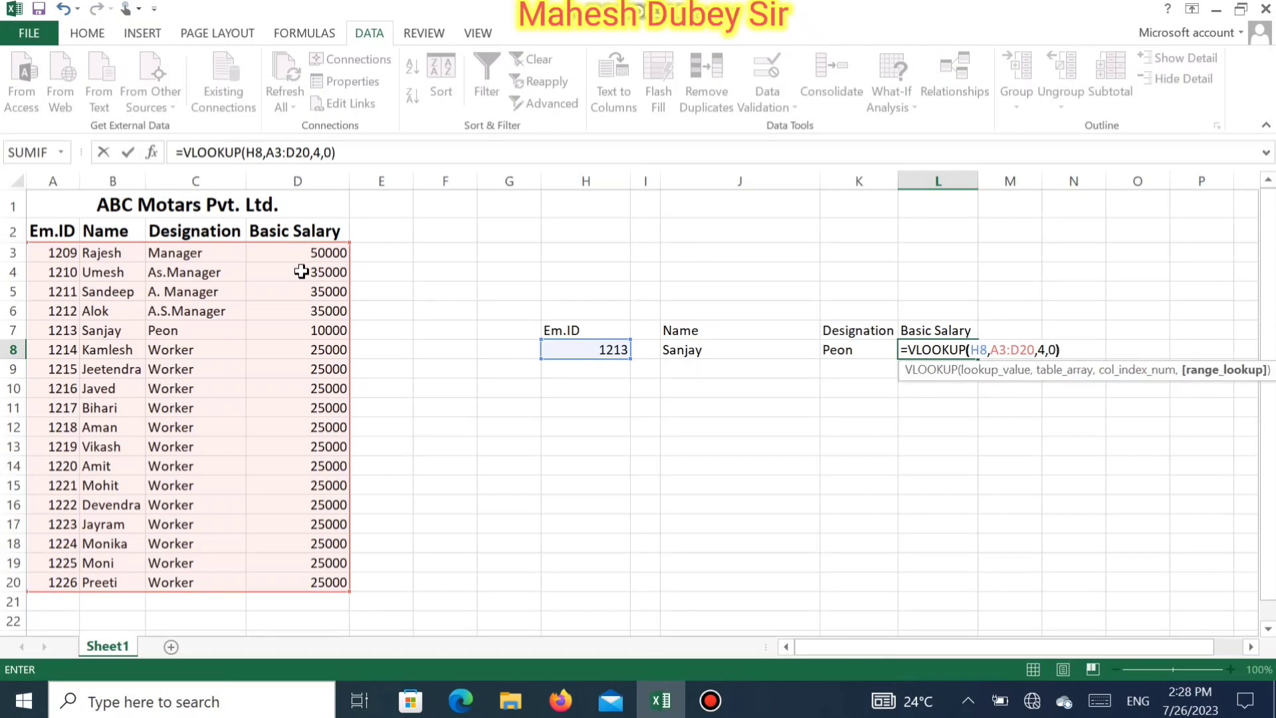
{"action": "key", "text": "Return"}
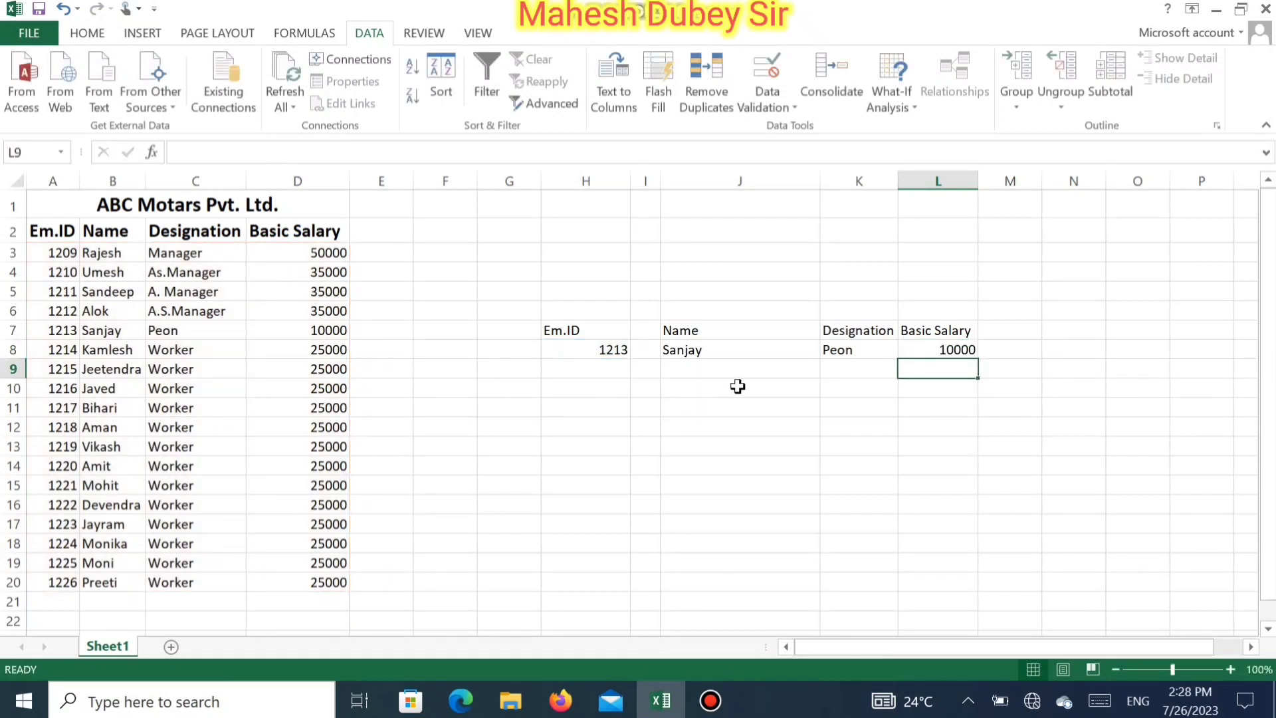
Step: Choose the seventh employee's ID and then the twelfth employee's ID from the list in H8 to test the lookup
{"action": "left_click", "coordinate": [600, 350]}
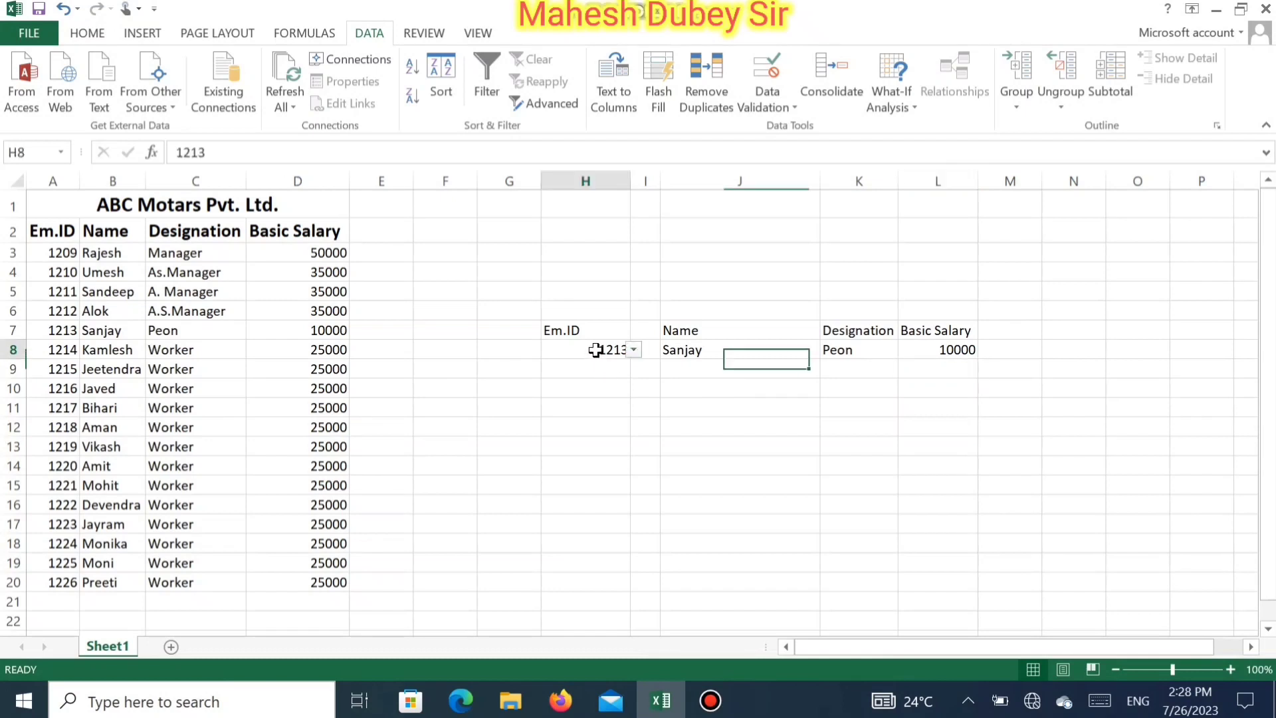
{"action": "left_click", "coordinate": [634, 351]}
{"action": "left_click", "coordinate": [572, 389]}
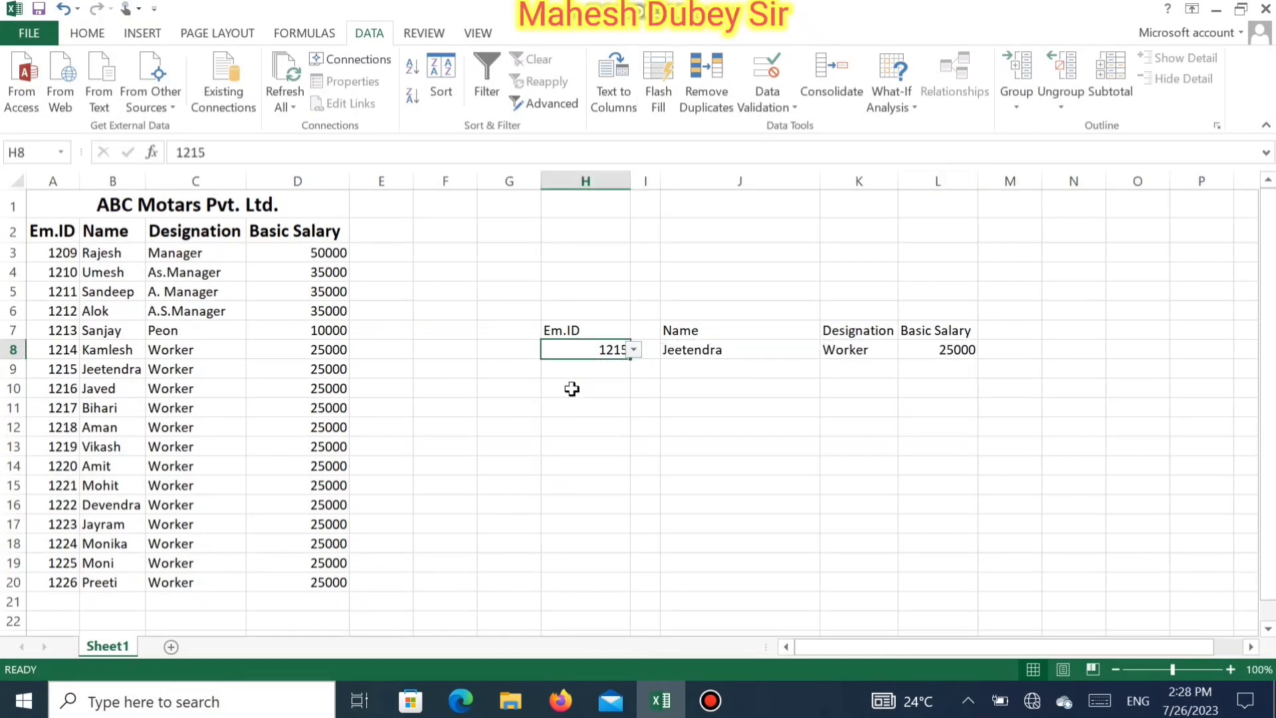
{"action": "left_click", "coordinate": [634, 350]}
{"action": "left_click", "coordinate": [584, 442]}
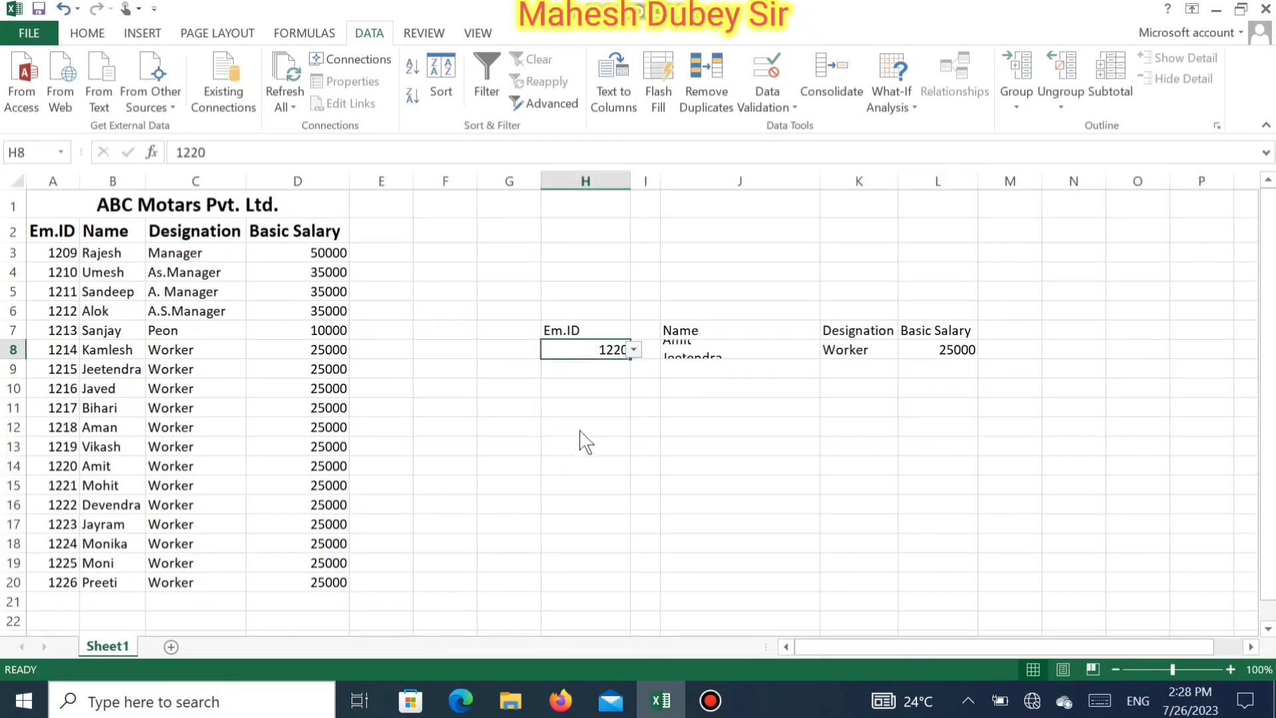
Step: Fill the lookup block's header cells H7:L7 with the standard light blue colour
{"action": "left_click", "coordinate": [587, 329]}
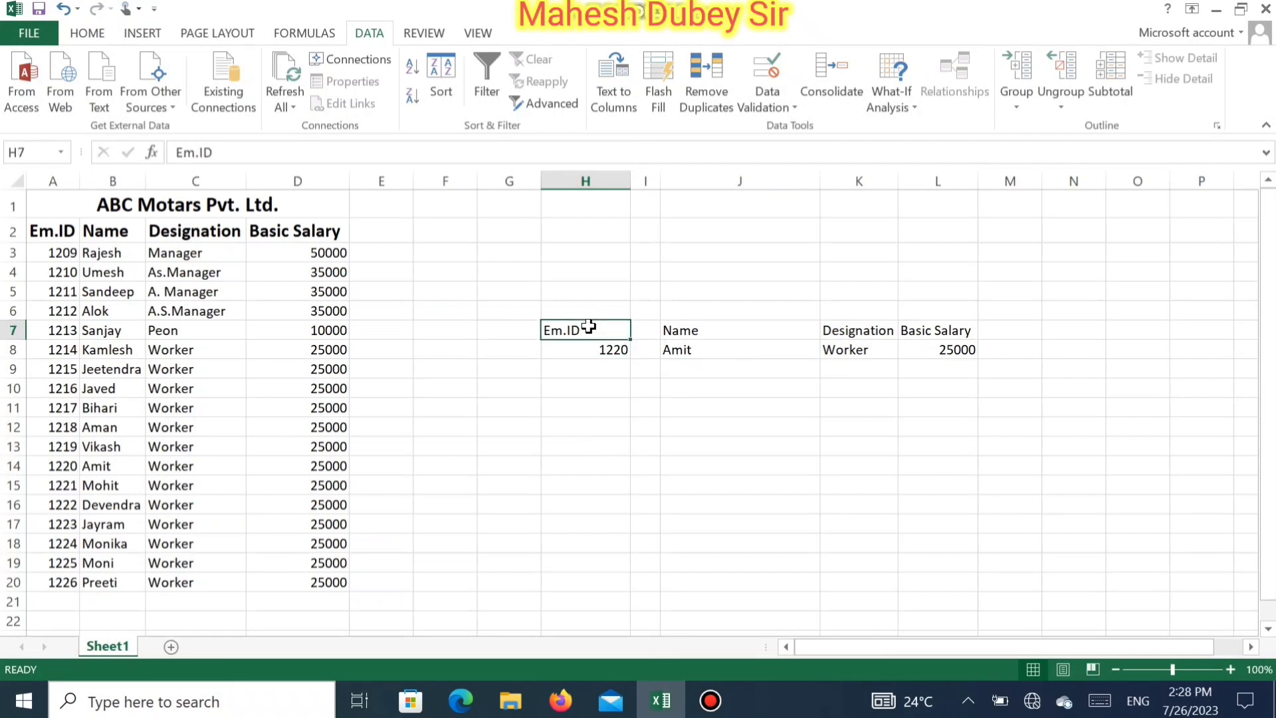
{"action": "left_click_drag", "start_coordinate": [591, 327], "coordinate": [920, 330]}
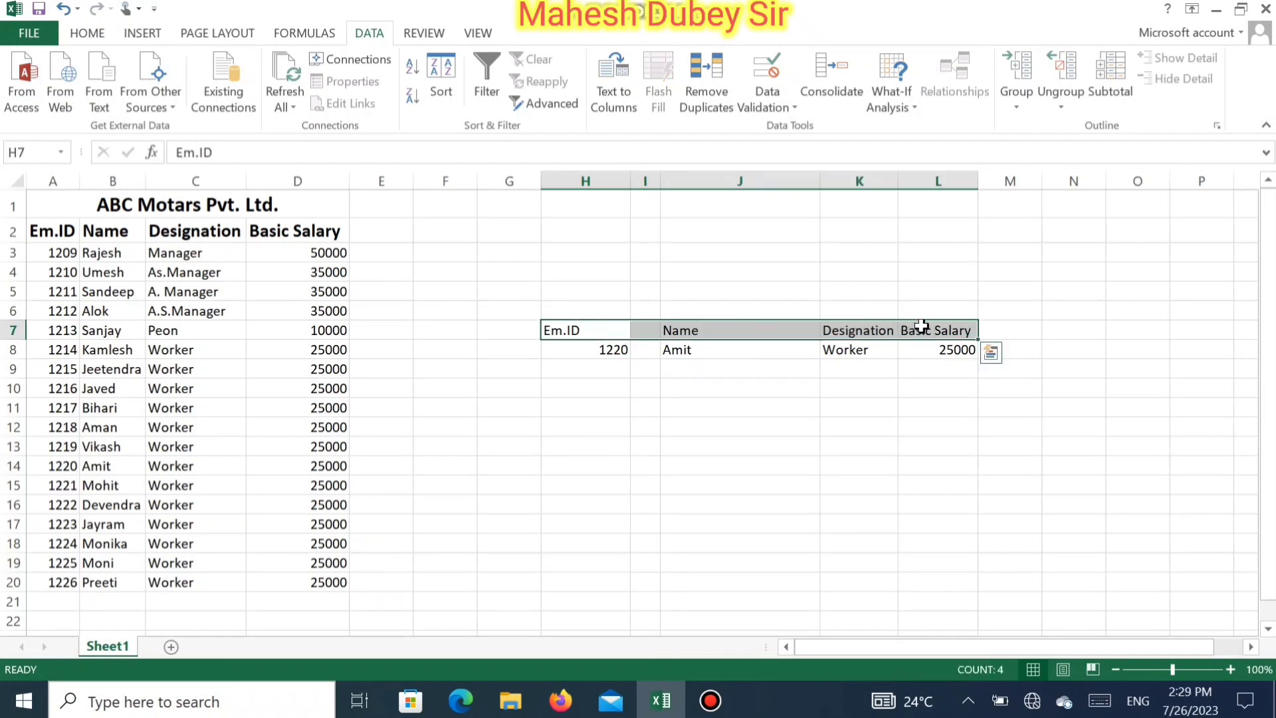
{"action": "left_click", "coordinate": [93, 35]}
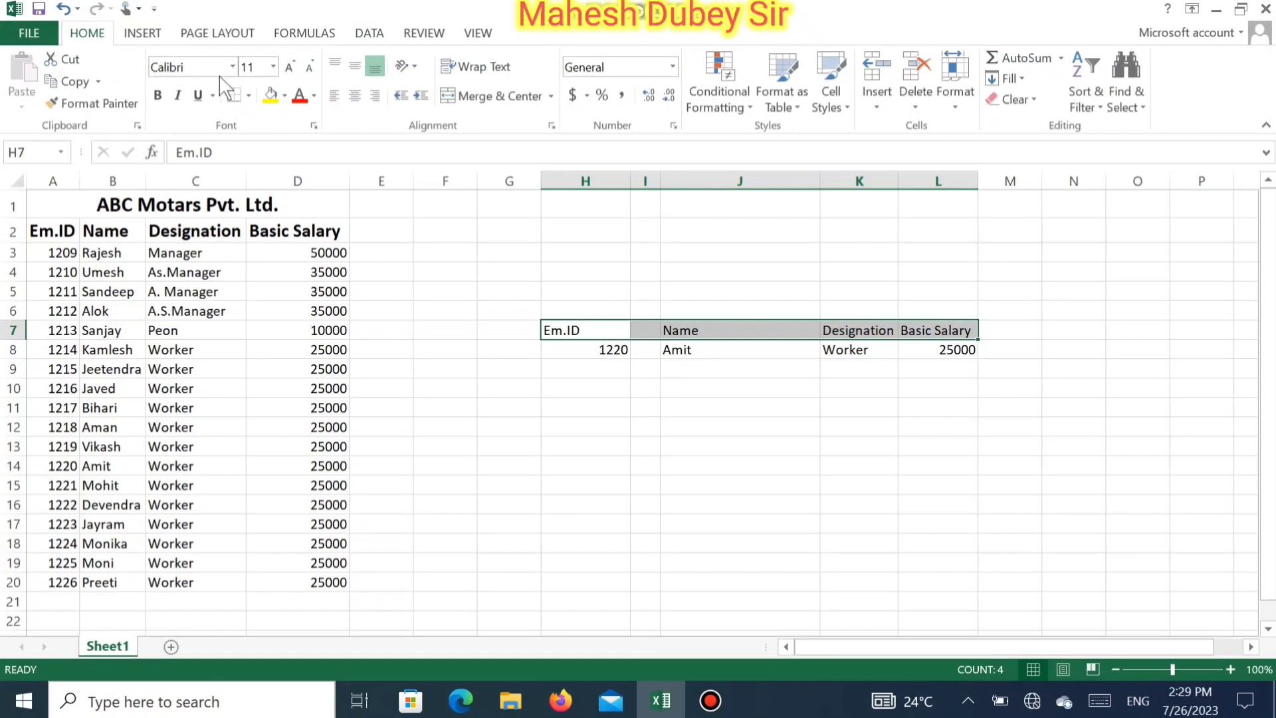
{"action": "left_click", "coordinate": [284, 95]}
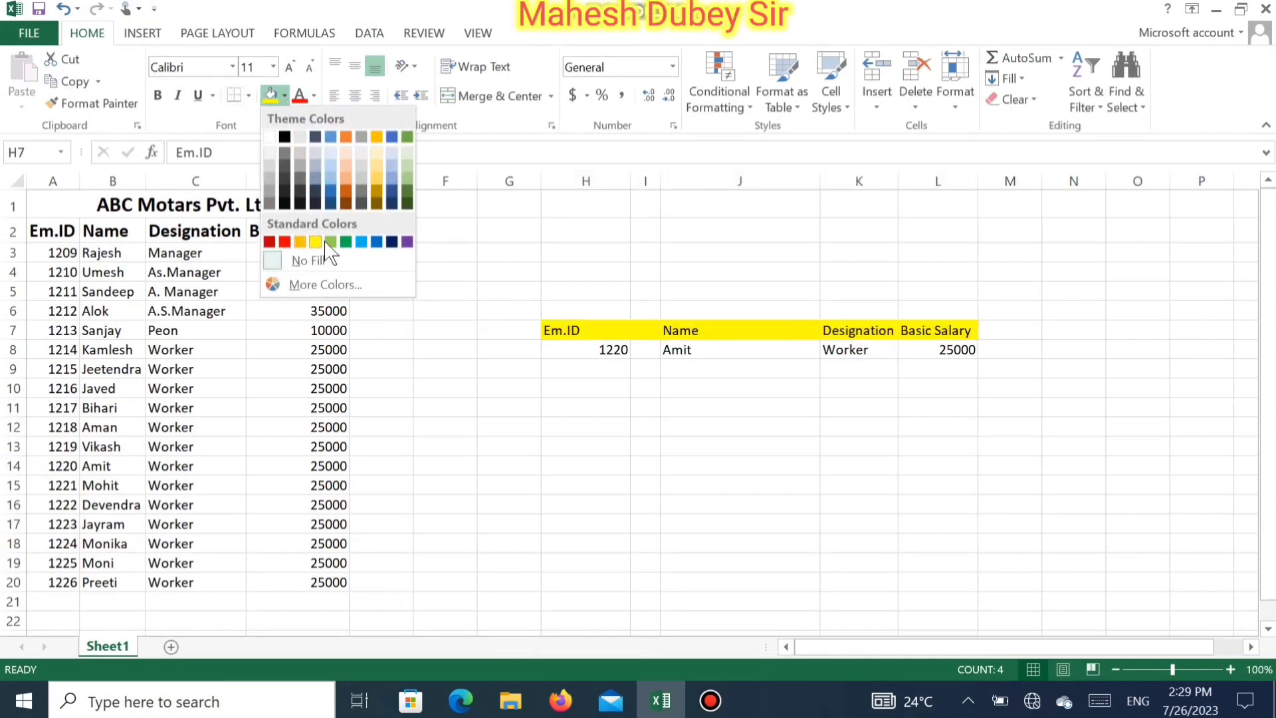
{"action": "left_click", "coordinate": [361, 241]}
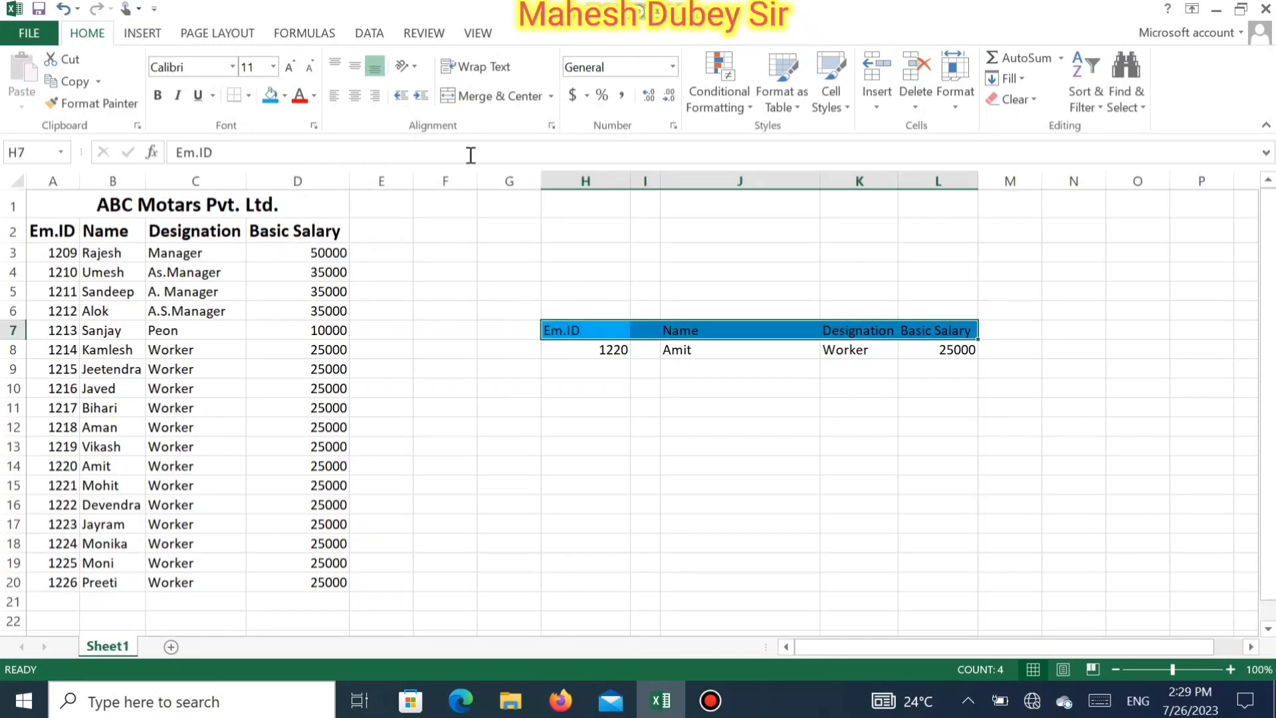
Step: Centre the header text in H7:L7 horizontally and vertically and increase its font size to 14
{"action": "left_click", "coordinate": [354, 95]}
{"action": "left_click", "coordinate": [355, 66]}
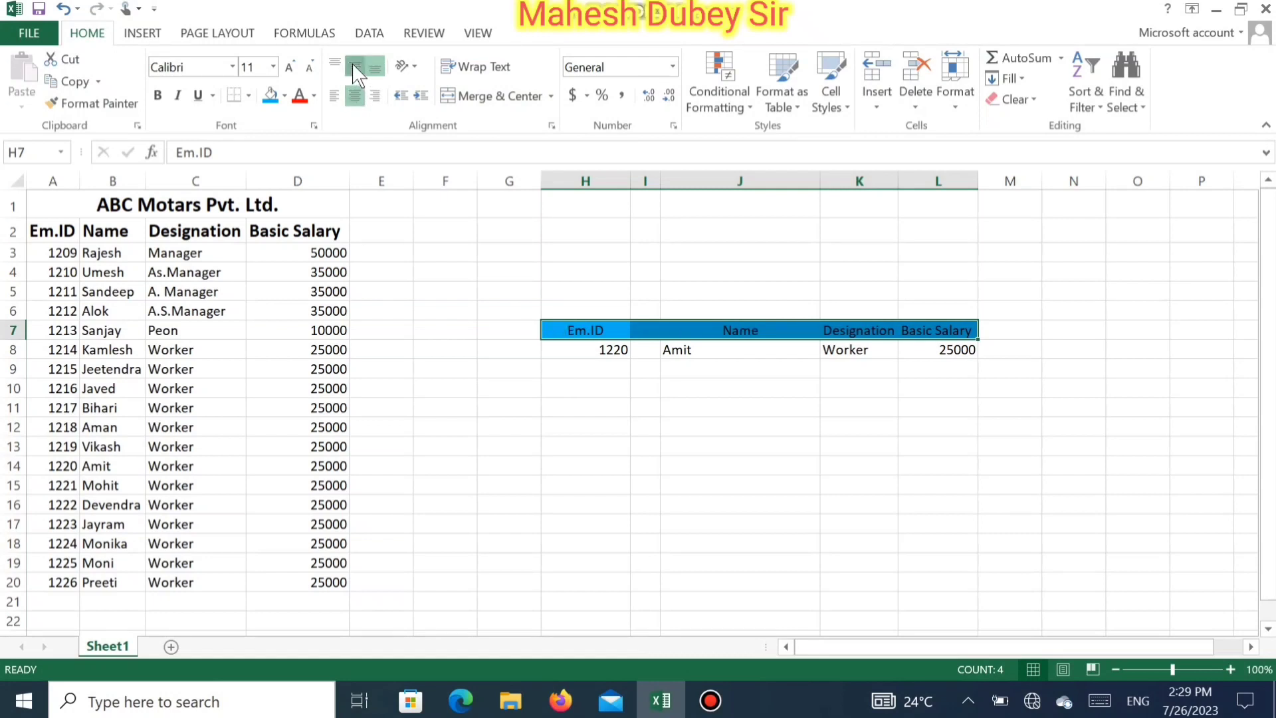
{"action": "left_click", "coordinate": [290, 70]}
{"action": "left_click", "coordinate": [291, 71]}
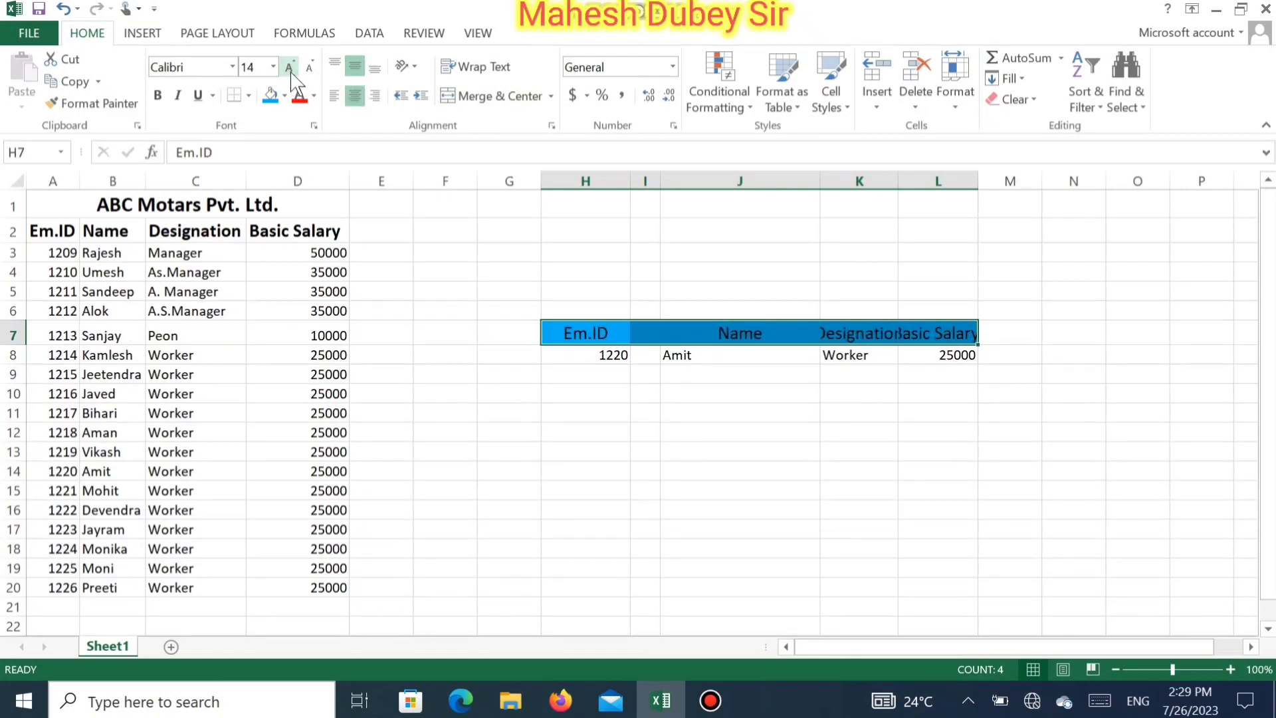
Step: Make the lookup block's header text in H7:L7 bold and autofit the widths of columns H to L
{"action": "left_click", "coordinate": [158, 96]}
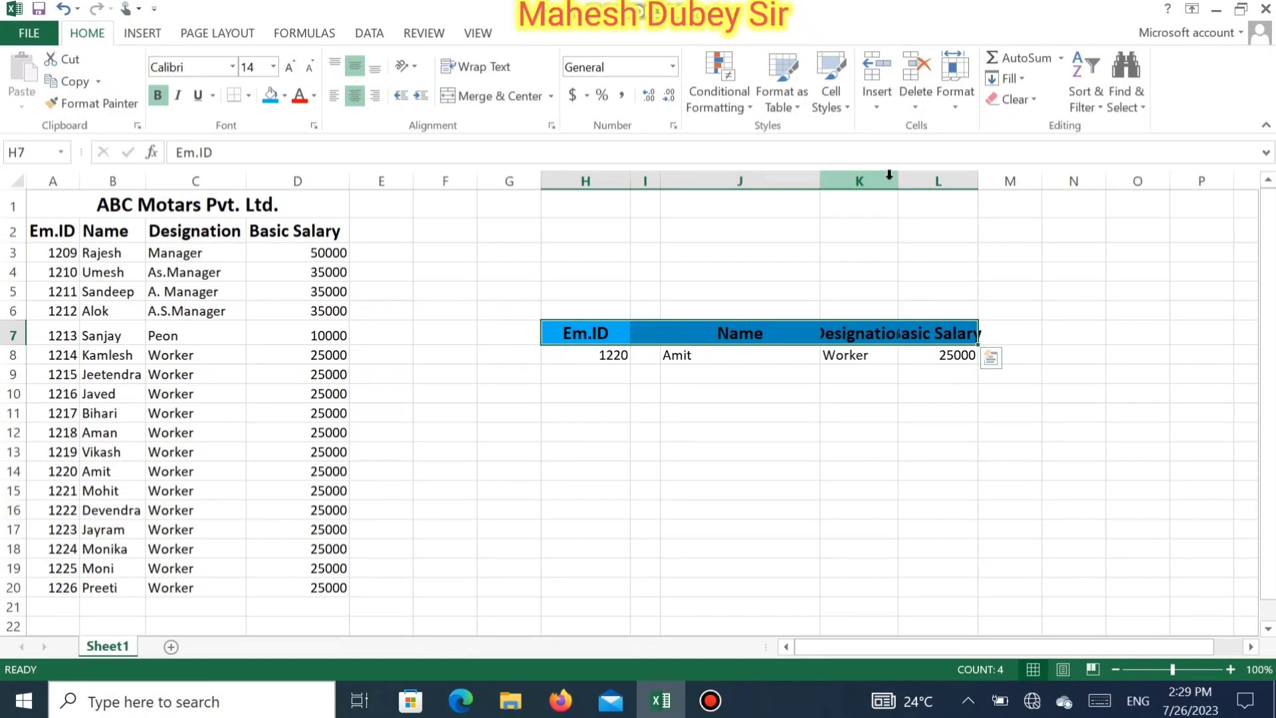
{"action": "left_click_drag", "start_coordinate": [940, 178], "coordinate": [569, 193]}
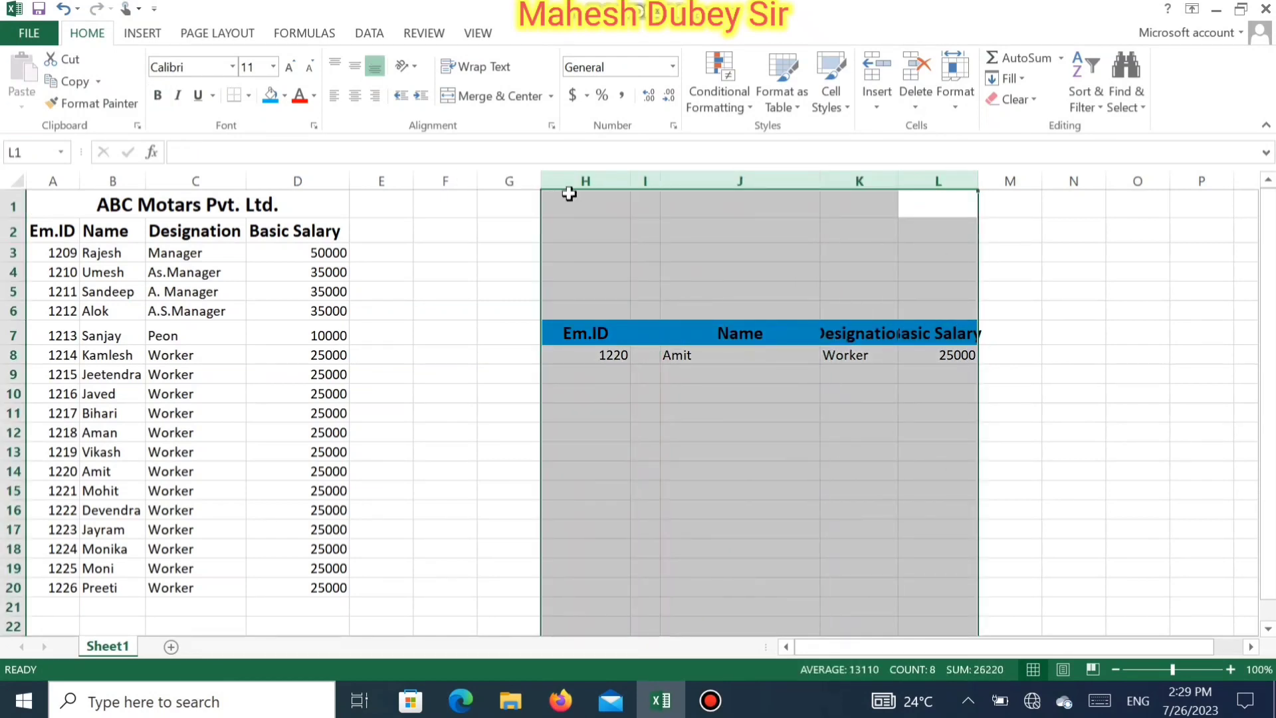
{"action": "double_click", "coordinate": [629, 181]}
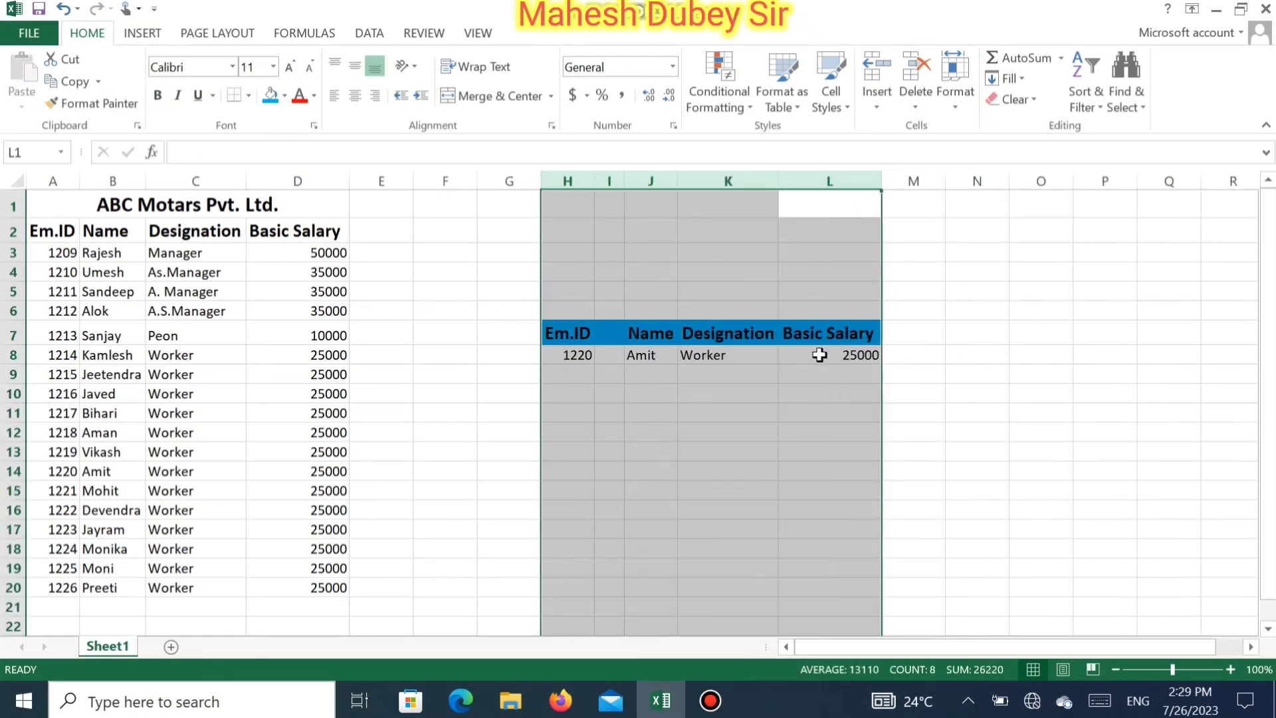
{"action": "left_click", "coordinate": [857, 418]}
Step: Apply all borders to the Em.ID cells H7:H8 and to the detail cells J7:L8
{"action": "left_click", "coordinate": [572, 333]}
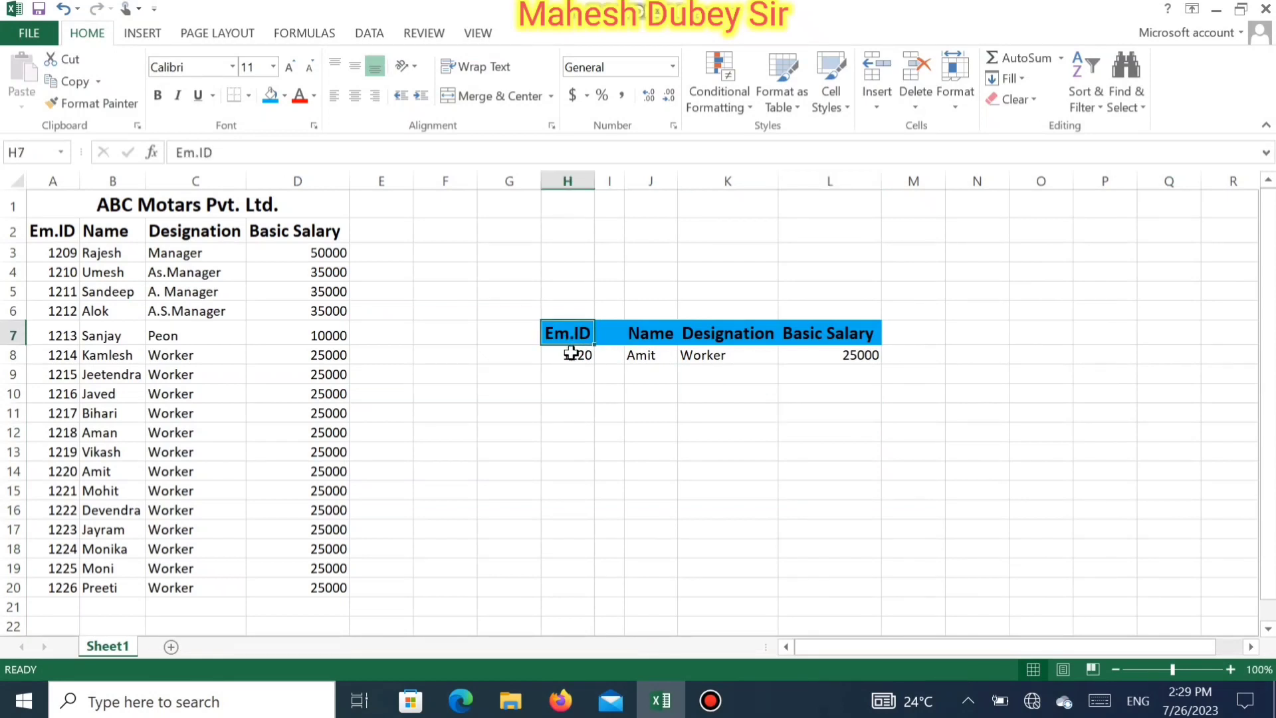
{"action": "left_click_drag", "start_coordinate": [572, 353], "coordinate": [829, 359]}
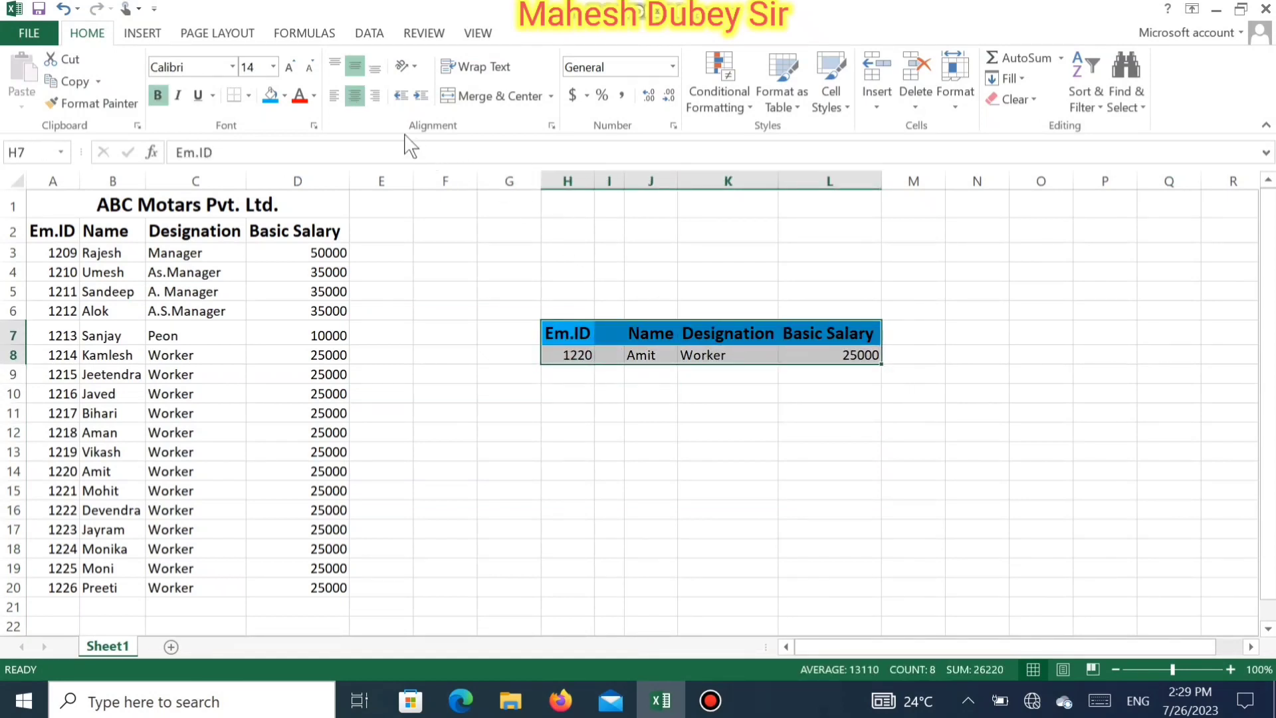
{"action": "left_click_drag", "start_coordinate": [548, 336], "coordinate": [549, 346]}
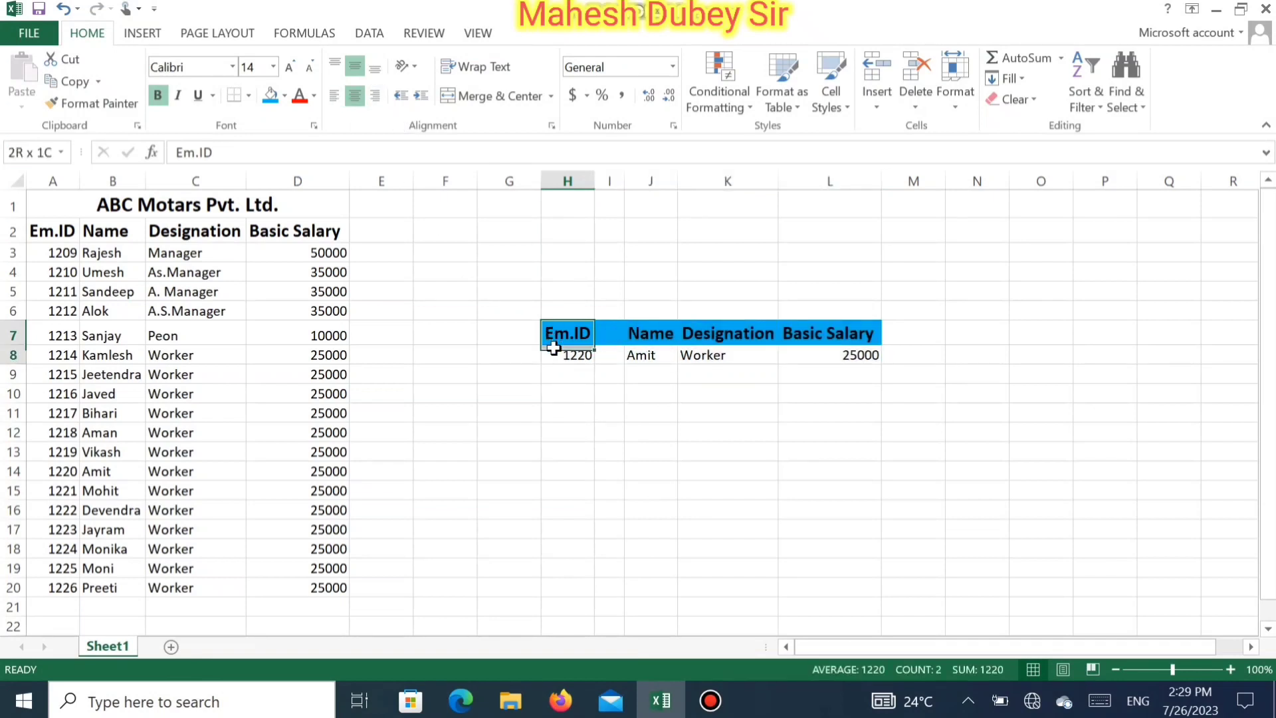
{"action": "left_click", "coordinate": [249, 95]}
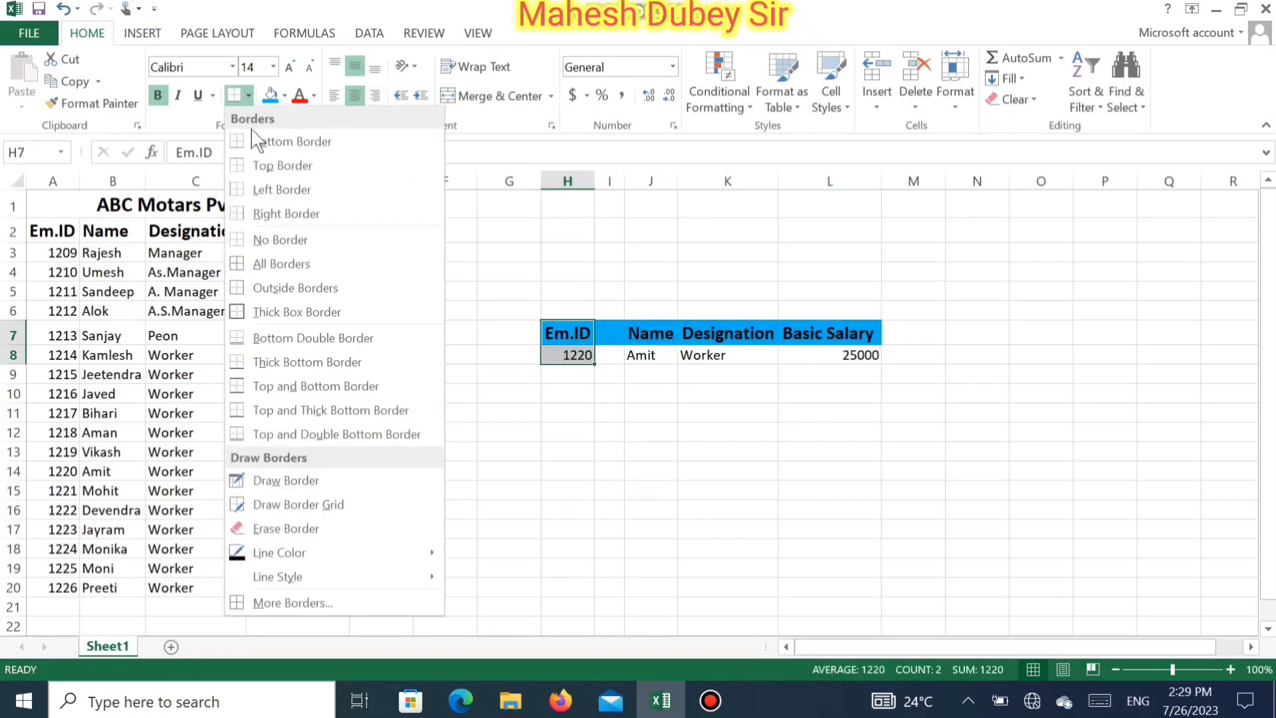
{"action": "left_click", "coordinate": [296, 264]}
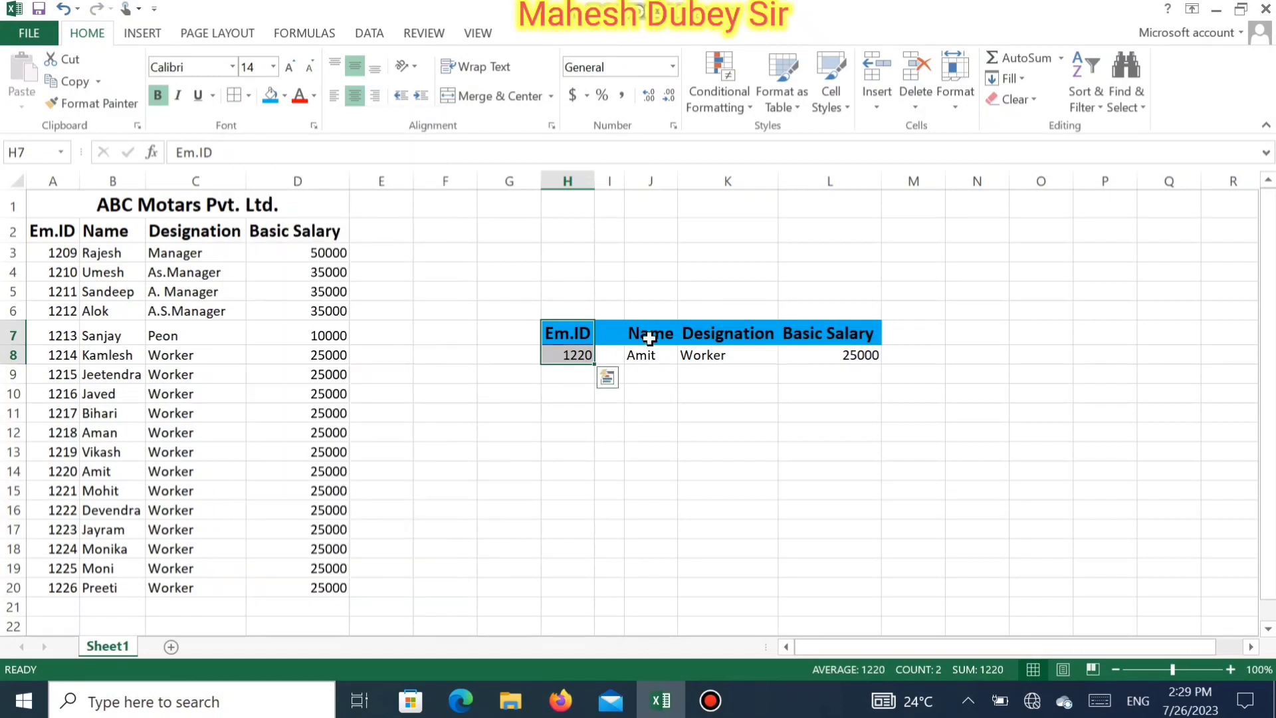
{"action": "left_click_drag", "start_coordinate": [648, 330], "coordinate": [845, 353]}
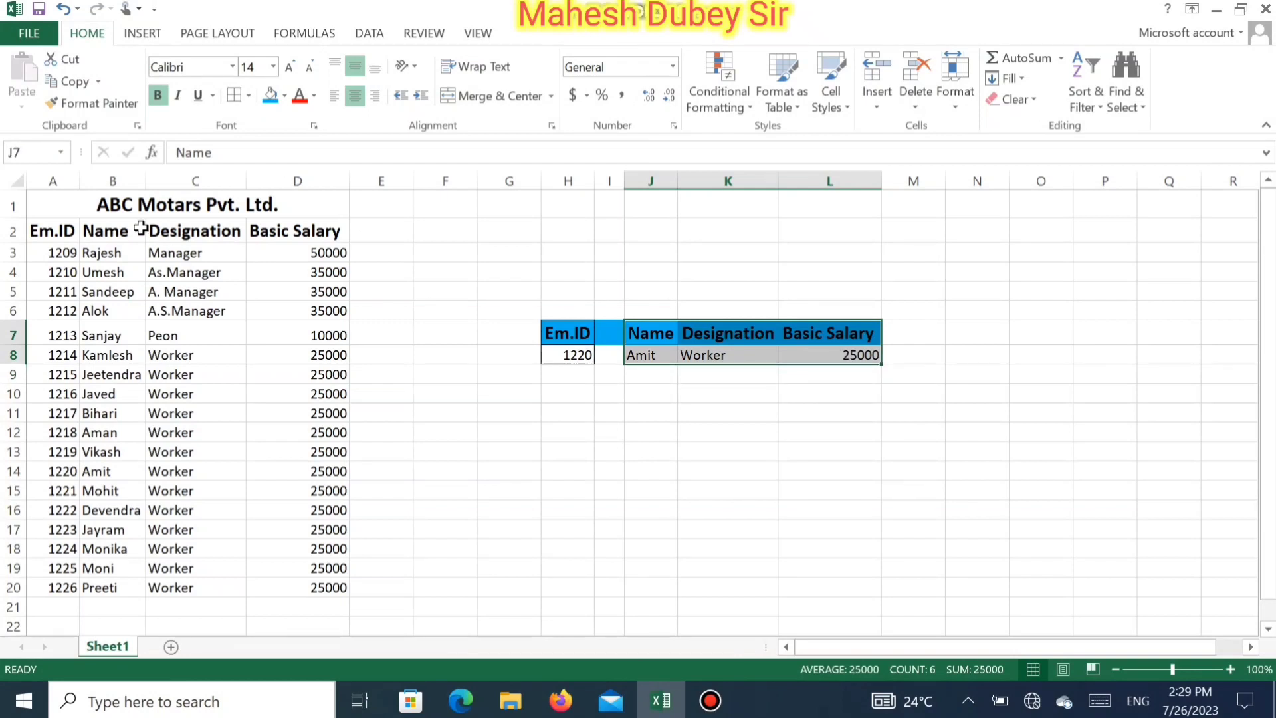
{"action": "left_click", "coordinate": [234, 95]}
Step: Outline the whole lookup block H7:L8 with outside borders and then a thick box border
{"action": "left_click_drag", "start_coordinate": [567, 325], "coordinate": [852, 352]}
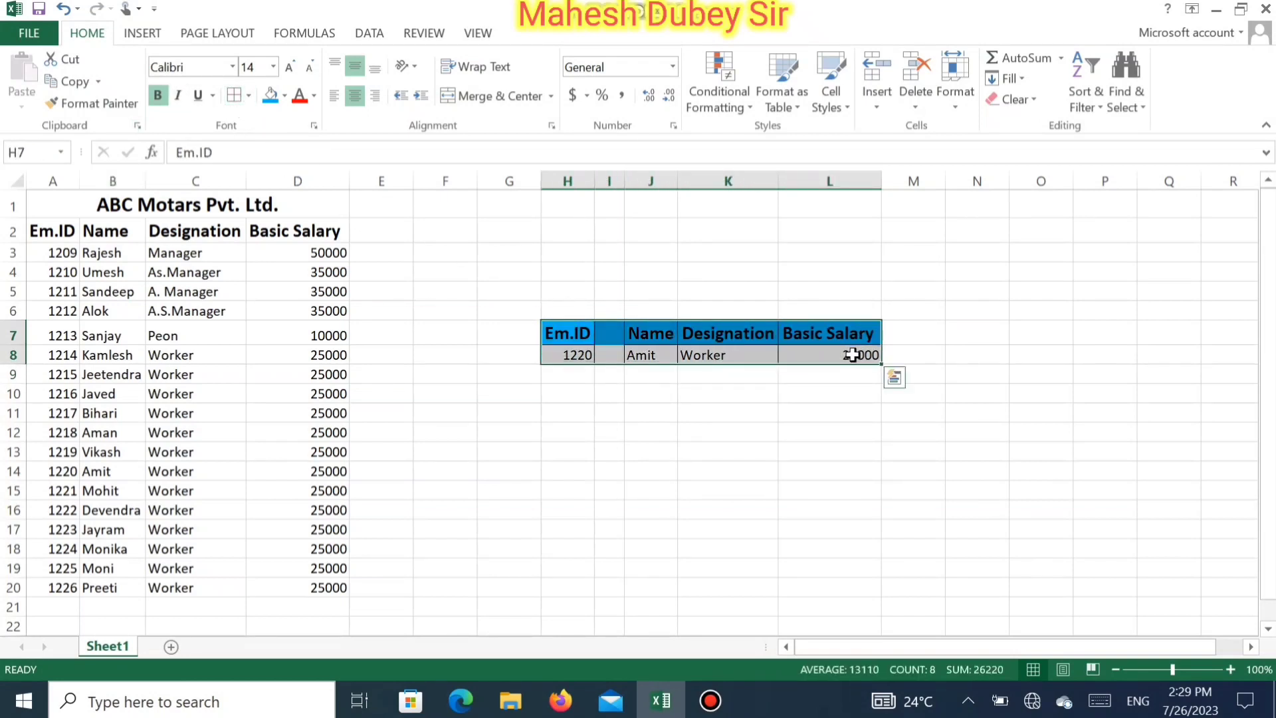
{"action": "left_click", "coordinate": [249, 95]}
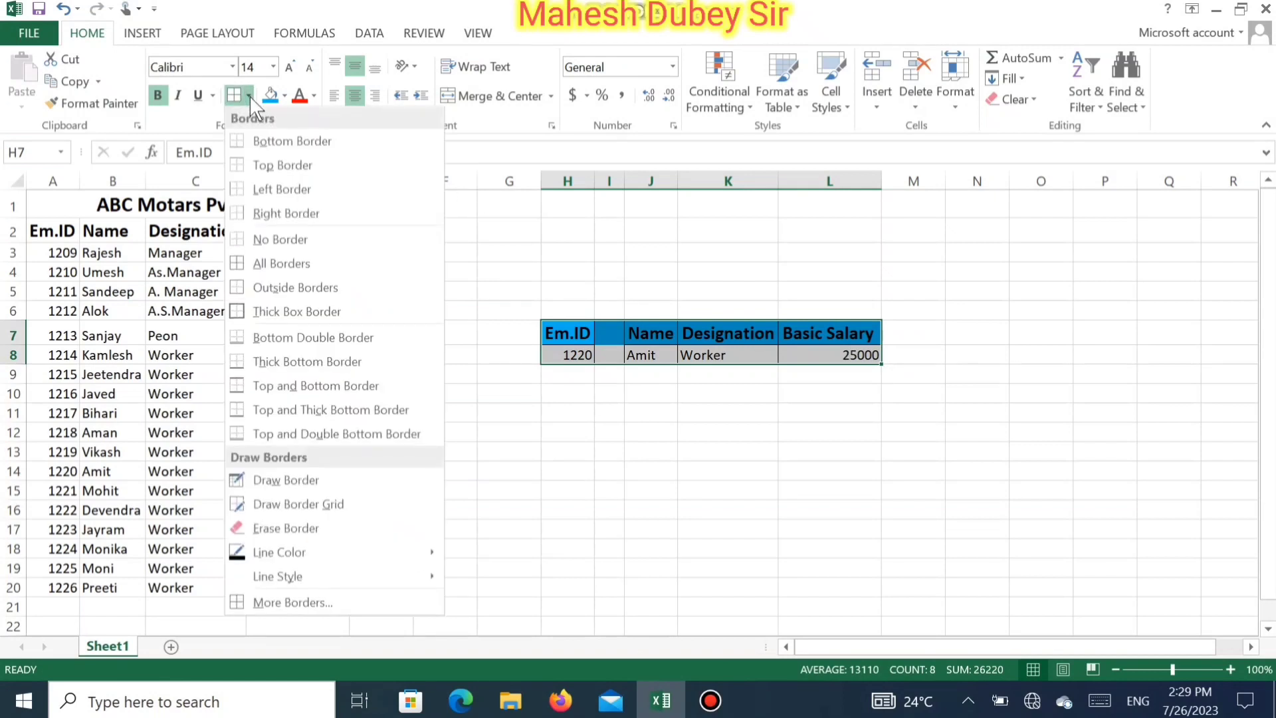
{"action": "left_click", "coordinate": [303, 289]}
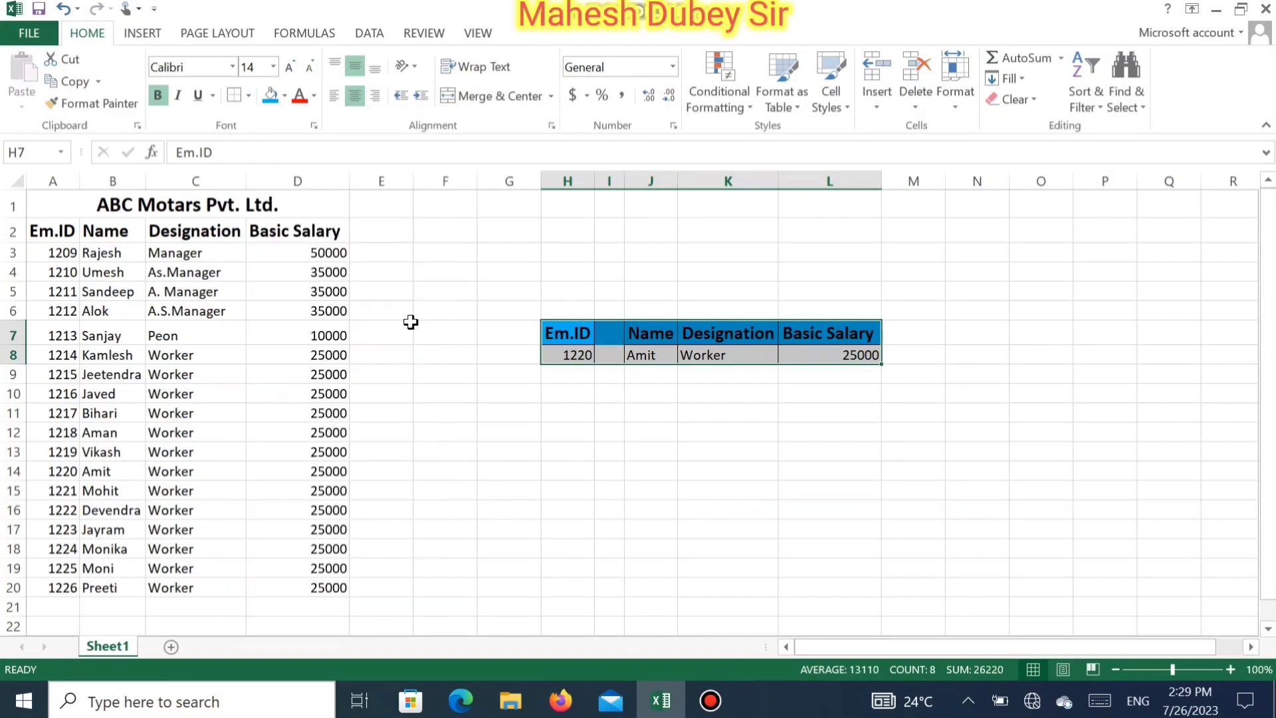
{"action": "left_click", "coordinate": [248, 95]}
{"action": "left_click", "coordinate": [295, 313]}
{"action": "left_click", "coordinate": [507, 354]}
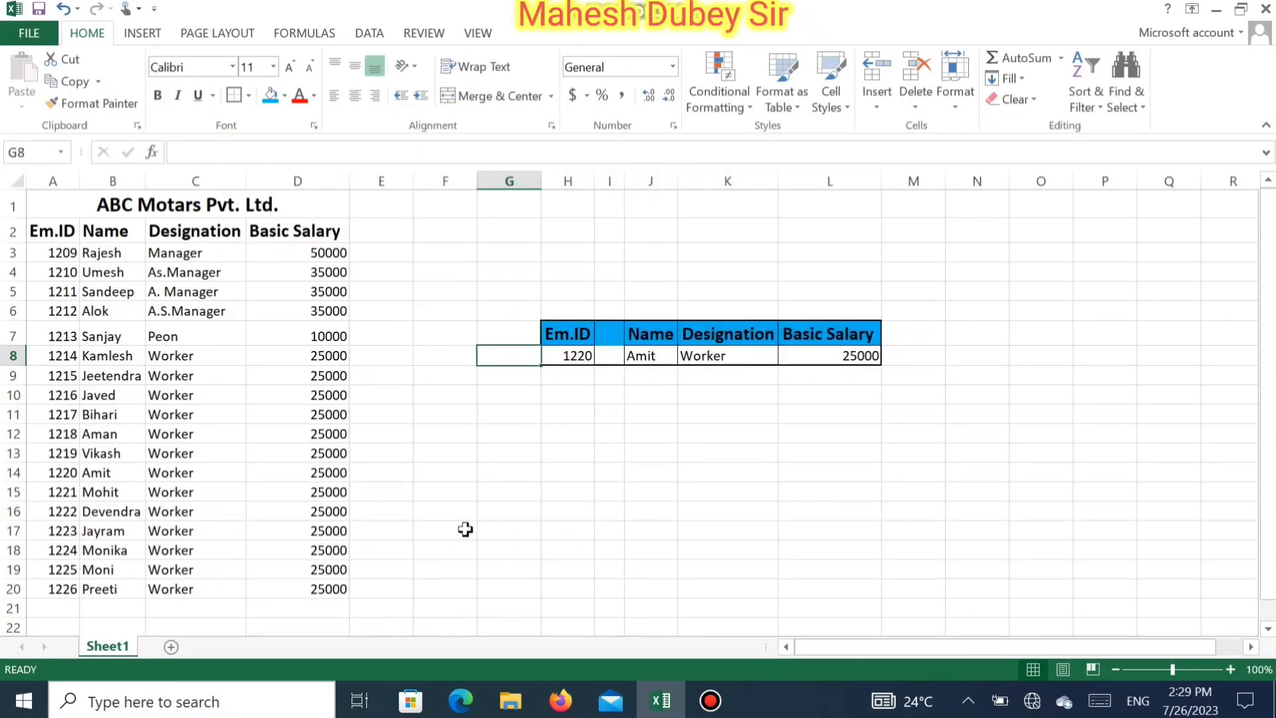
Step: Check in the print preview how the salary table and lookup block fit on the page, and return to the sheet
{"action": "left_click", "coordinate": [38, 28]}
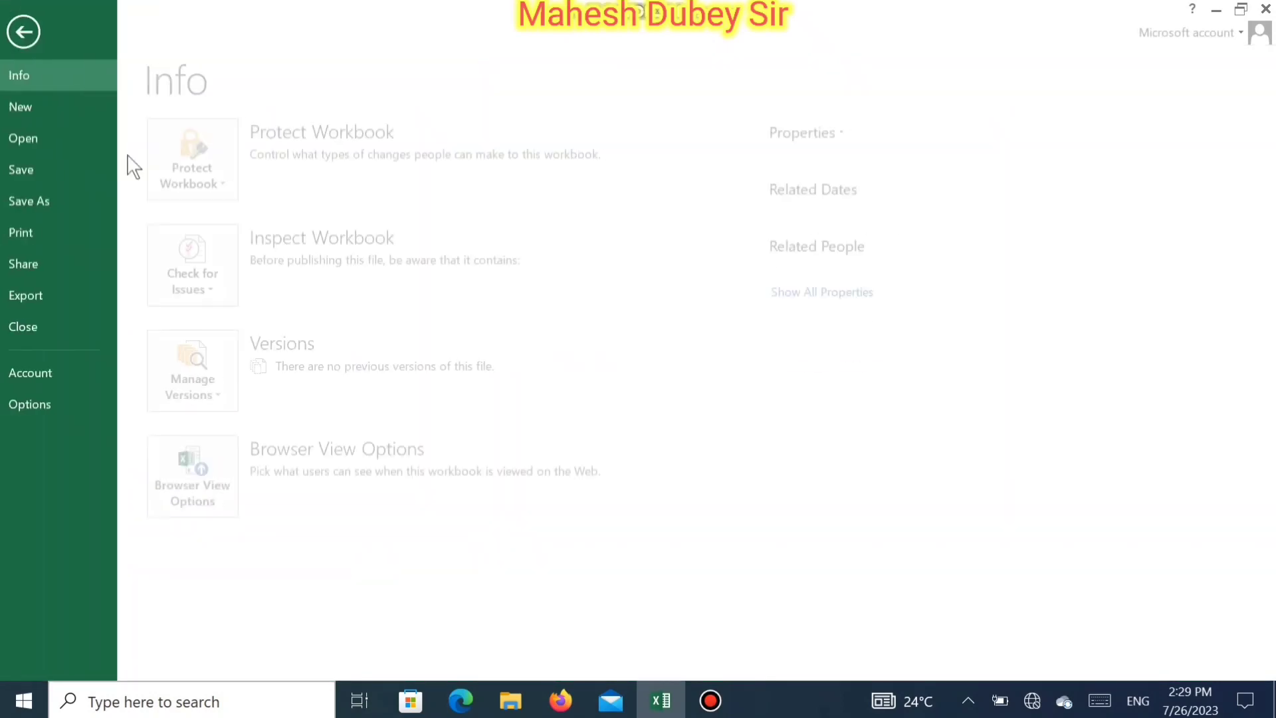
{"action": "left_click", "coordinate": [62, 237]}
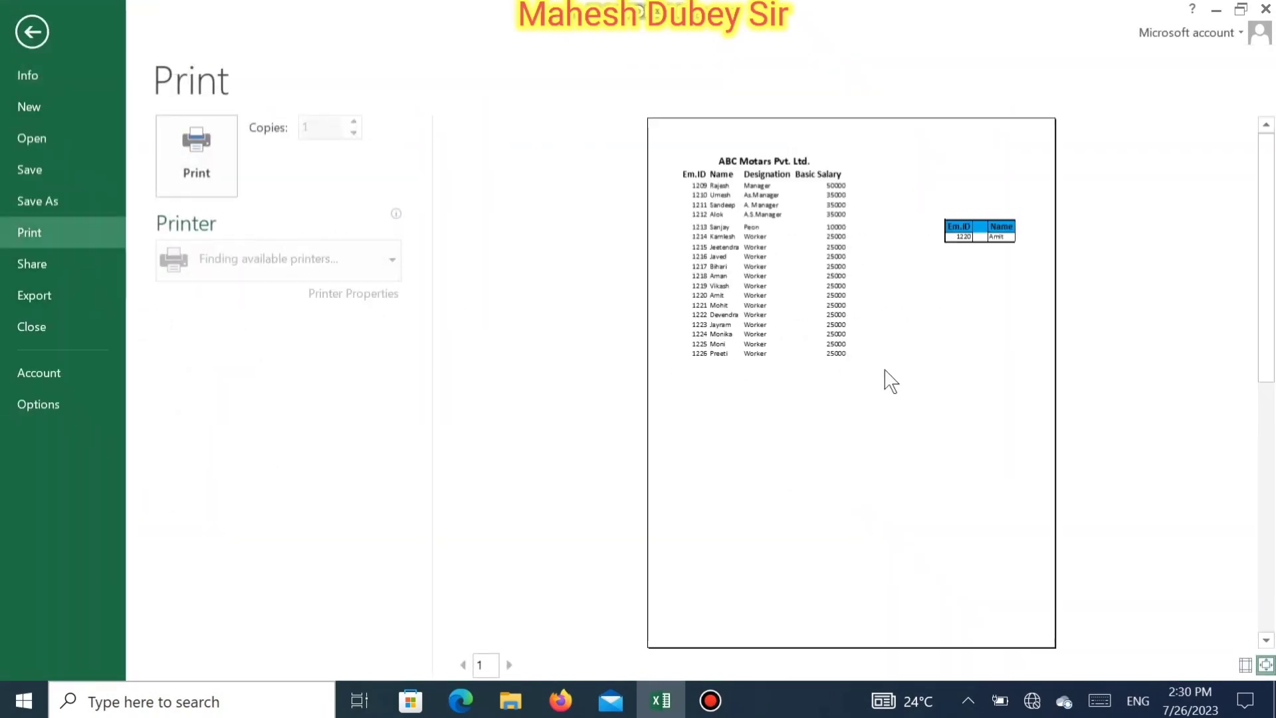
{"action": "key", "text": "Escape"}
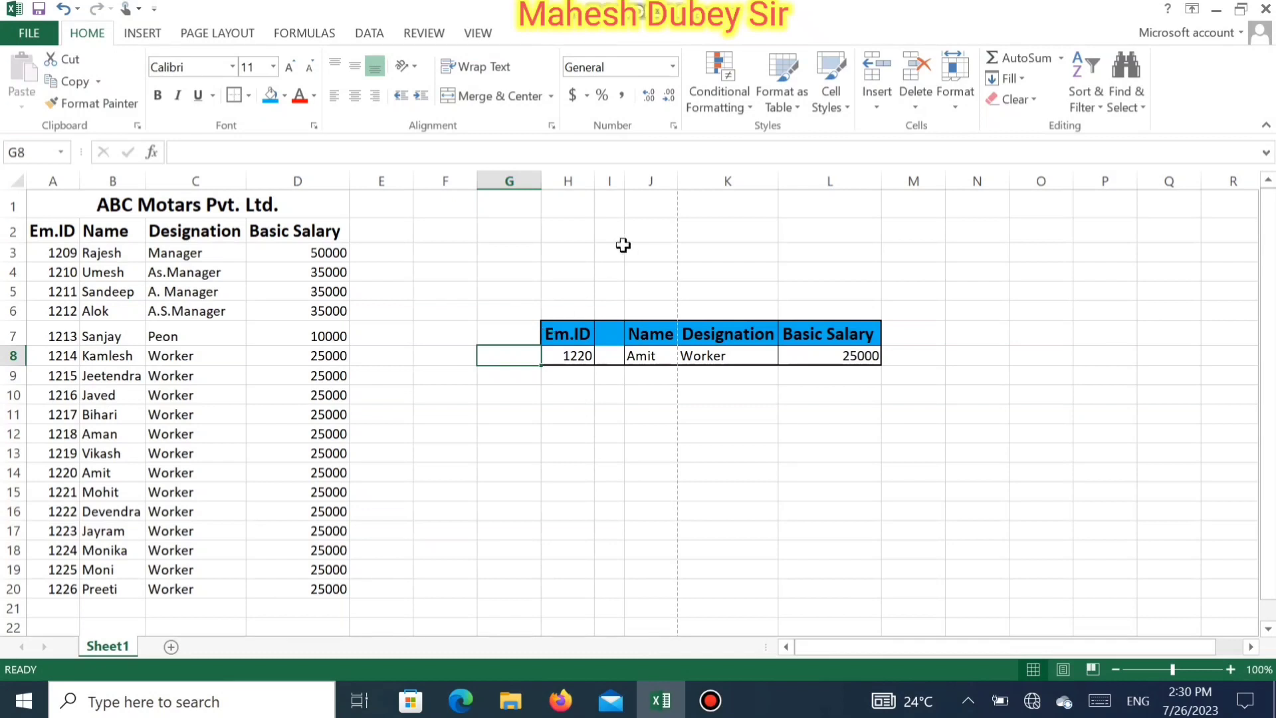
Step: Move the lookup block H7:L8 to F7:J8, and narrow column G while widening columns I and J to fit their headers
{"action": "left_click_drag", "start_coordinate": [572, 333], "coordinate": [631, 352]}
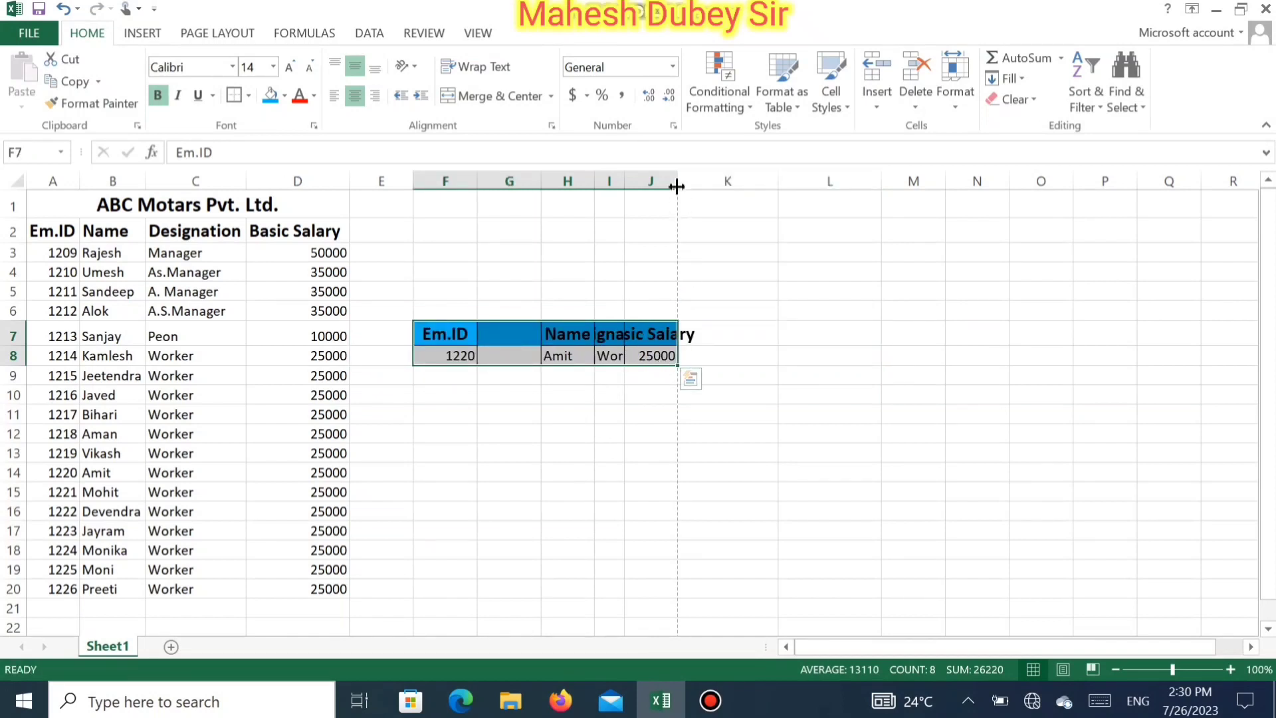
{"action": "left_click_drag", "start_coordinate": [547, 185], "coordinate": [510, 185]}
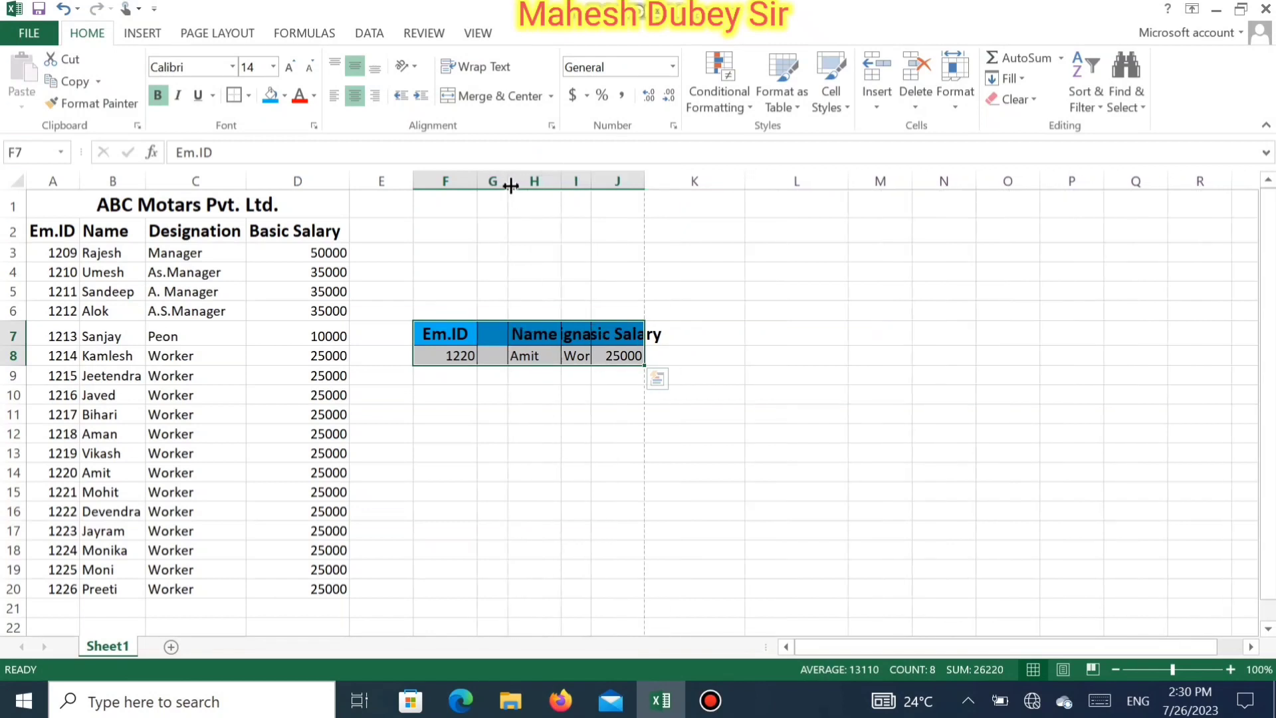
{"action": "left_click_drag", "start_coordinate": [643, 181], "coordinate": [723, 181]}
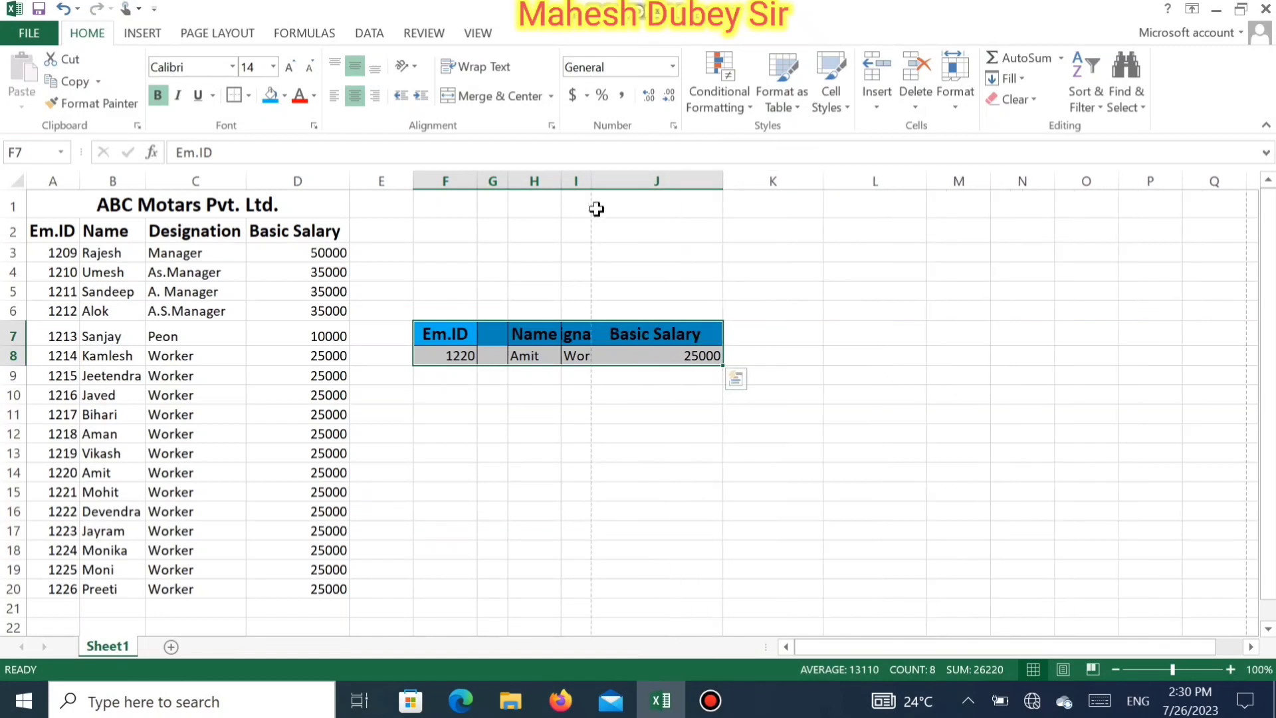
{"action": "left_click_drag", "start_coordinate": [589, 187], "coordinate": [656, 197]}
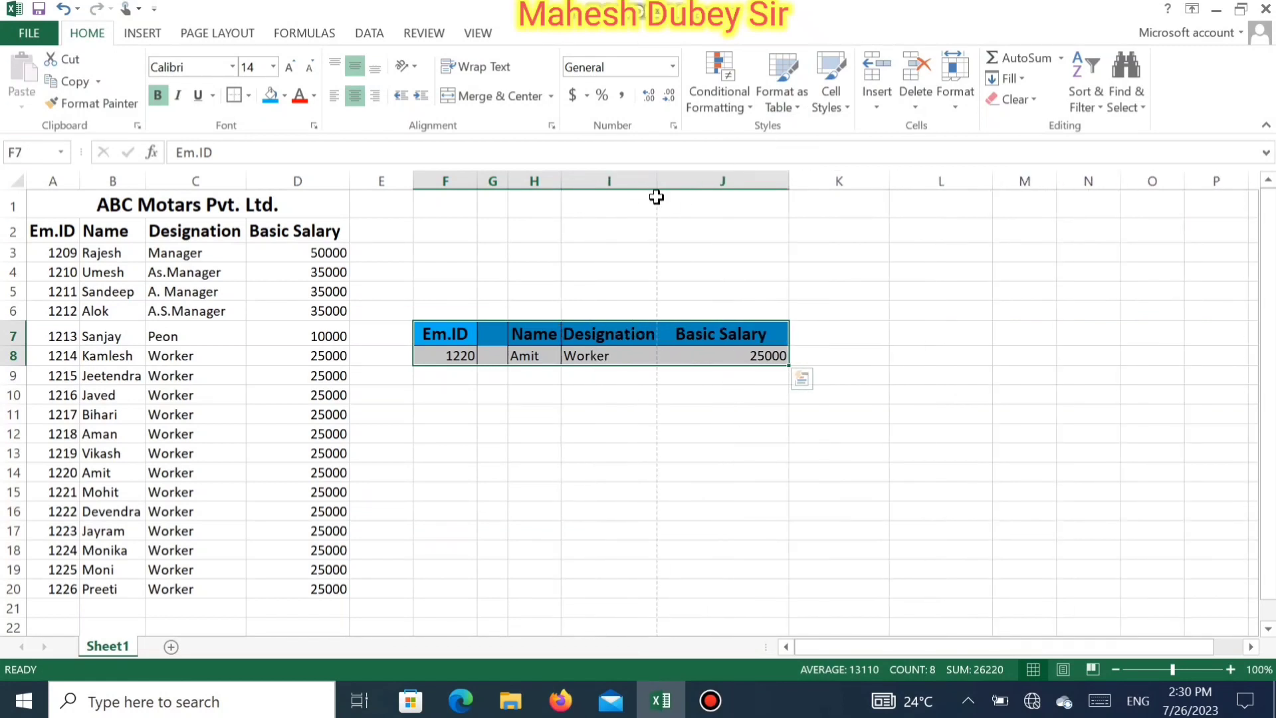
Step: Choose the fifteenth employee's ID and then the last employee's ID from the list in F8 to test the moved lookup
{"action": "left_click", "coordinate": [586, 357]}
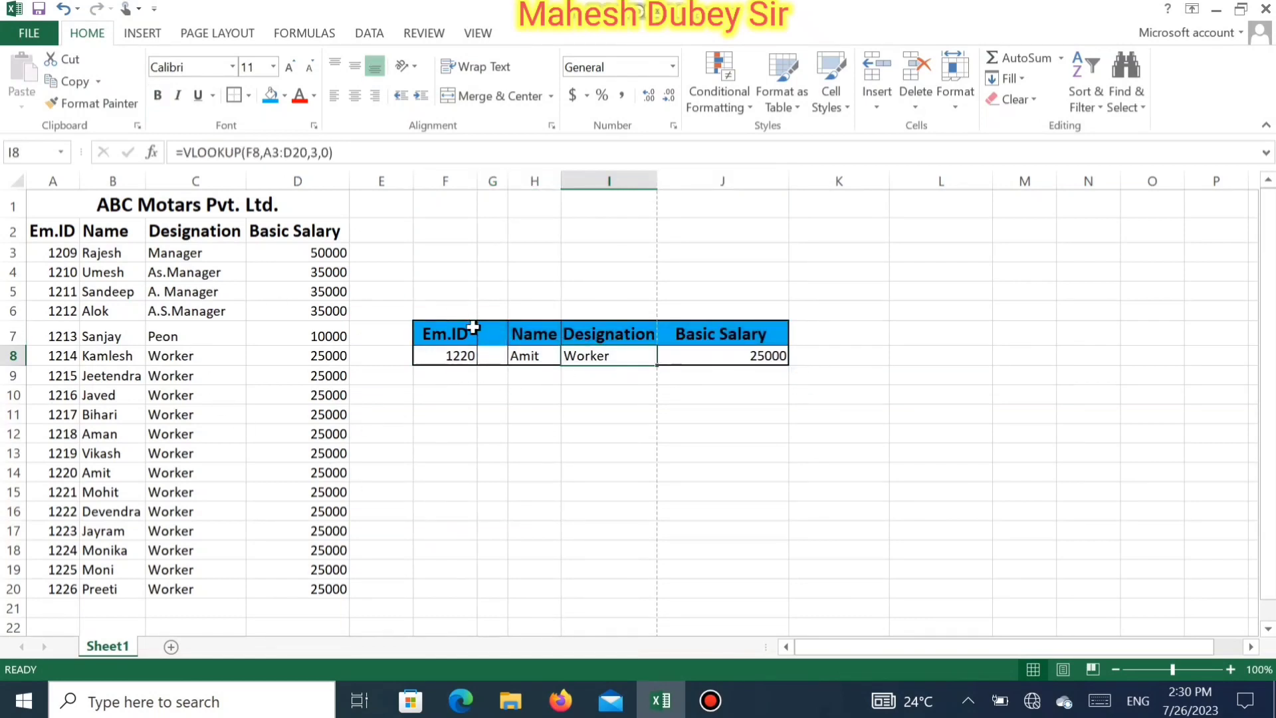
{"action": "left_click", "coordinate": [453, 357]}
{"action": "left_click", "coordinate": [480, 356]}
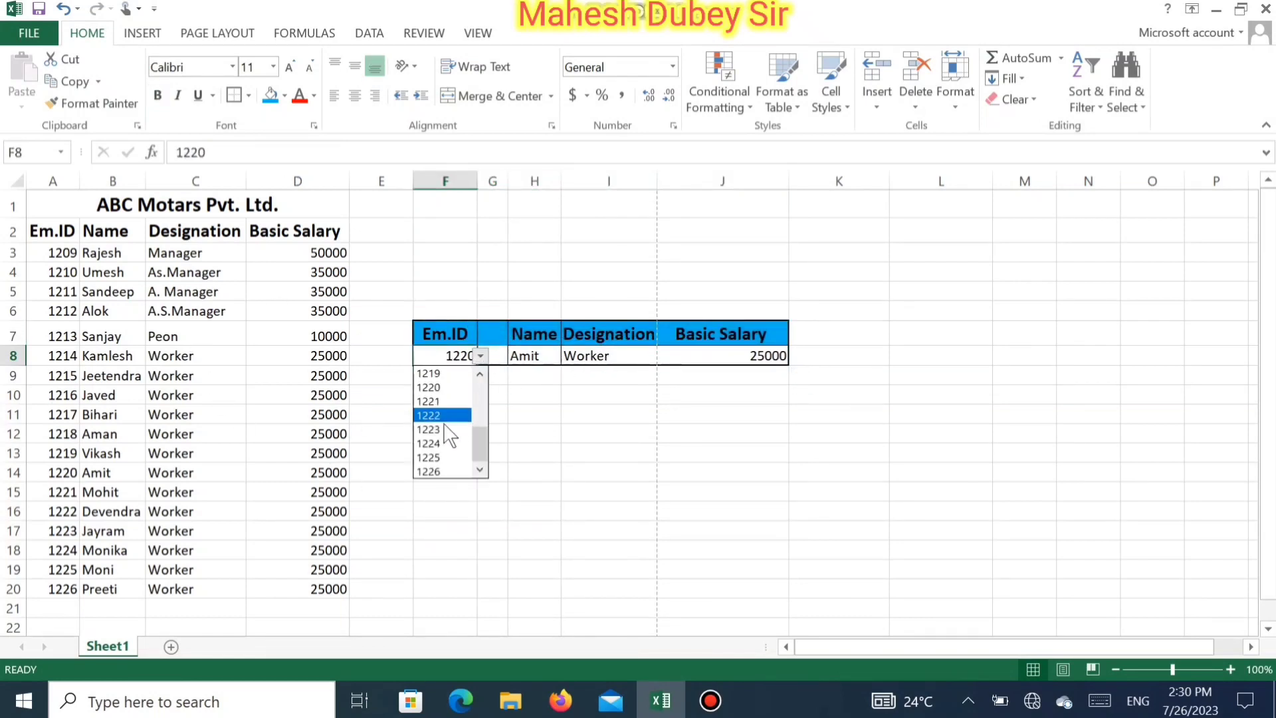
{"action": "left_click", "coordinate": [449, 436]}
{"action": "left_click", "coordinate": [493, 357]}
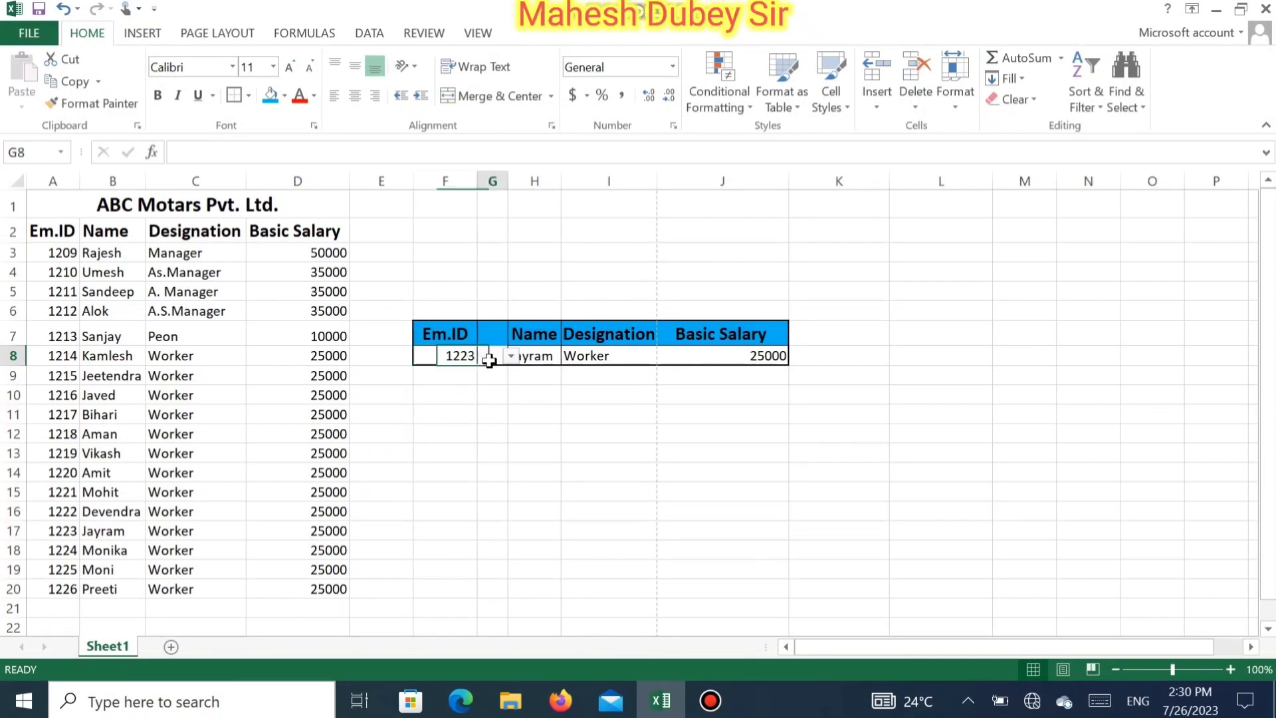
{"action": "left_click", "coordinate": [470, 359]}
{"action": "left_click", "coordinate": [480, 357]}
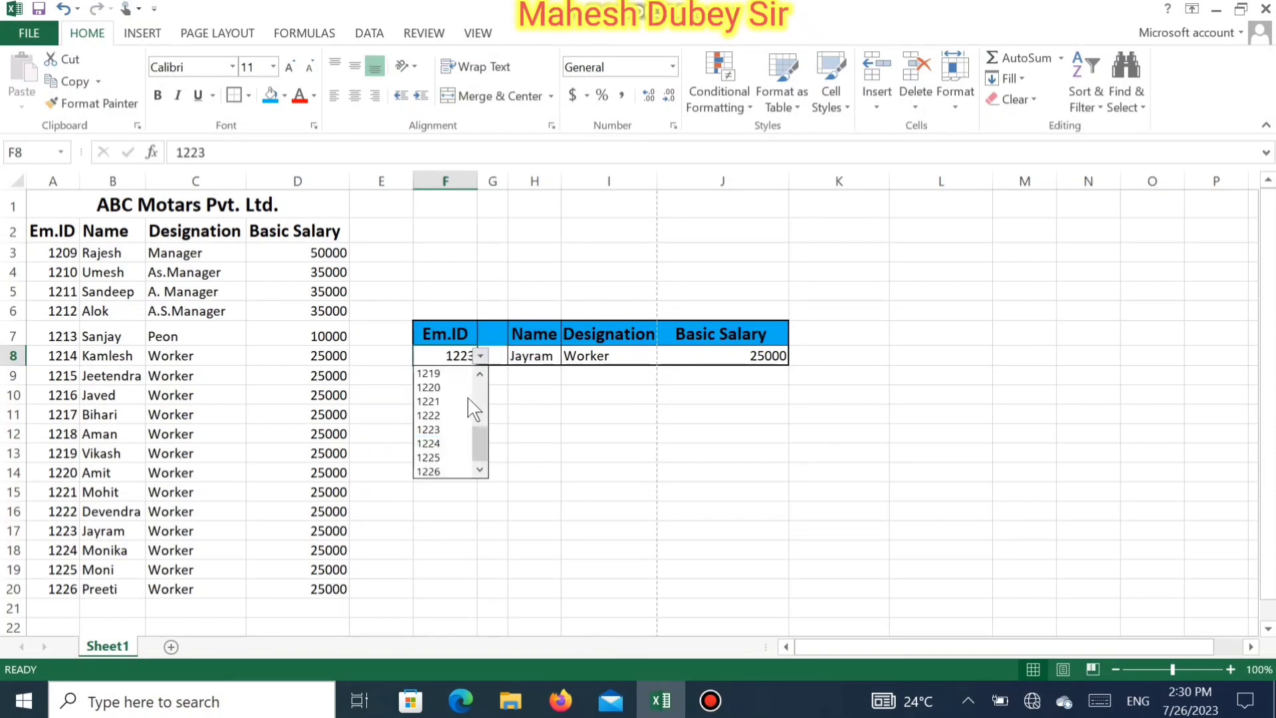
{"action": "left_click", "coordinate": [464, 468]}
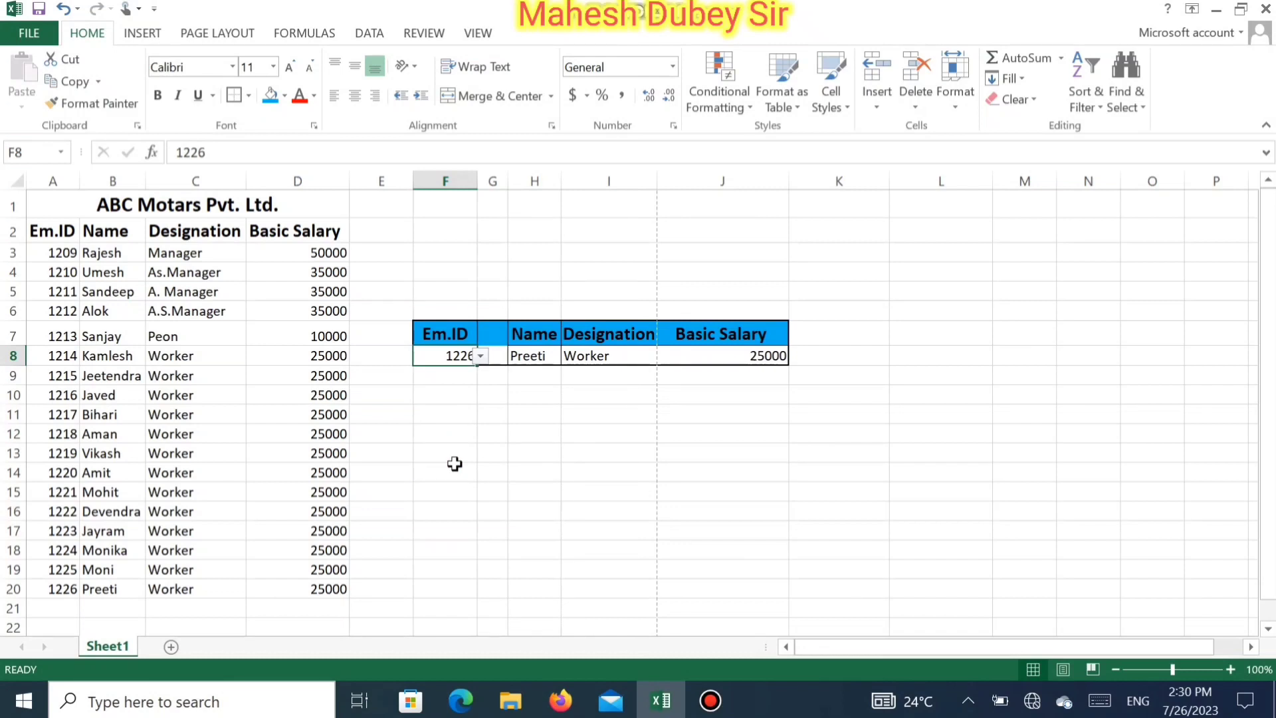
{"action": "left_click", "coordinate": [455, 465]}
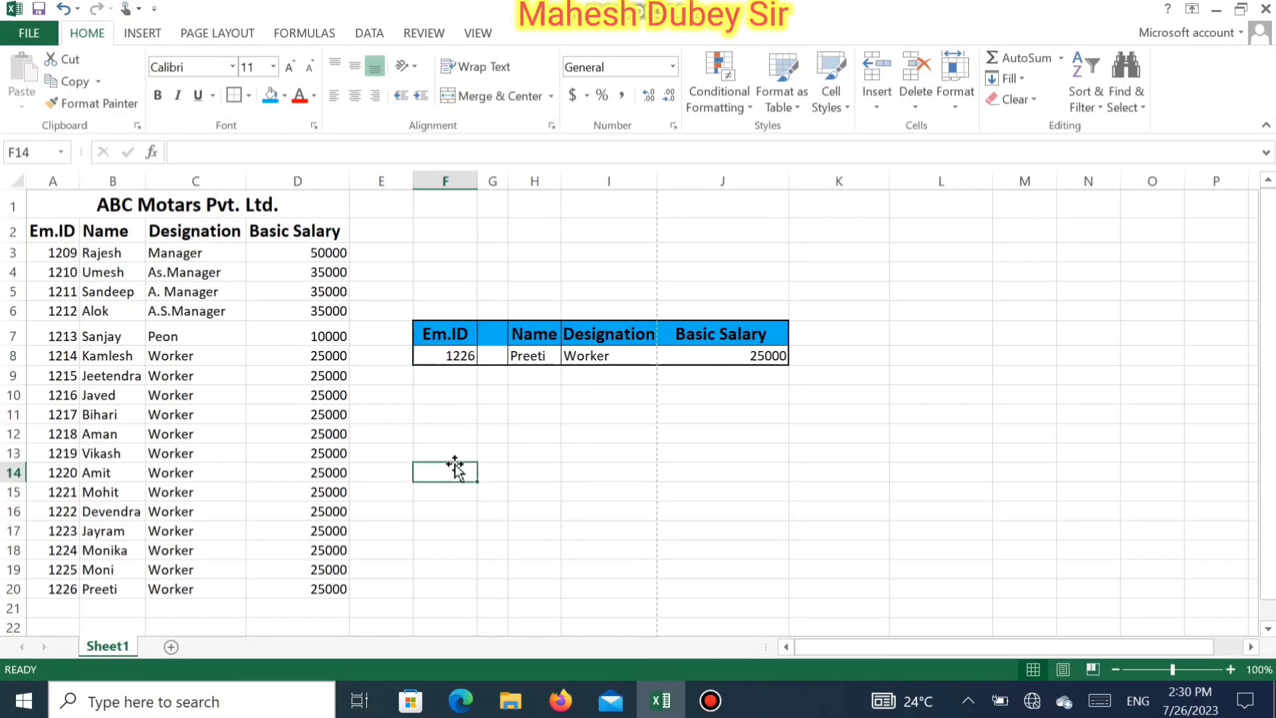